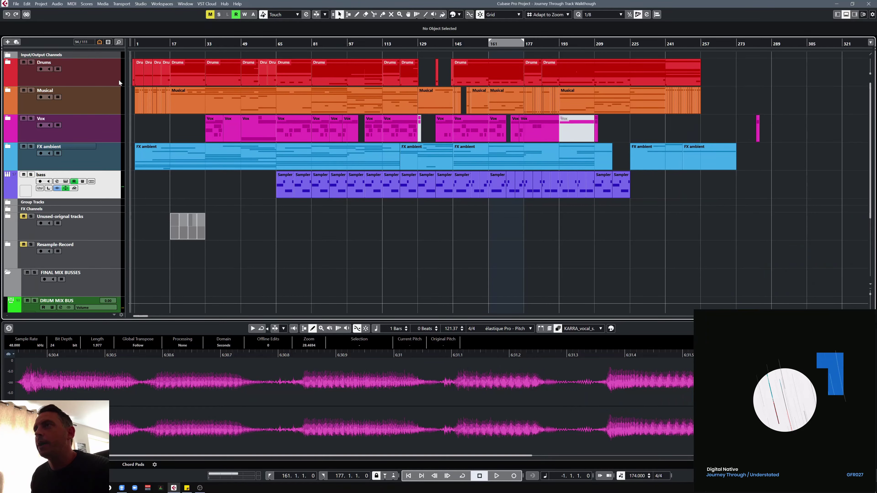
# - Play the full arrangement from shortly before bar 65 and shrink the tracks below the bass to fit the reference tracks
pyautogui.click(262, 42)
pyautogui.press('space')
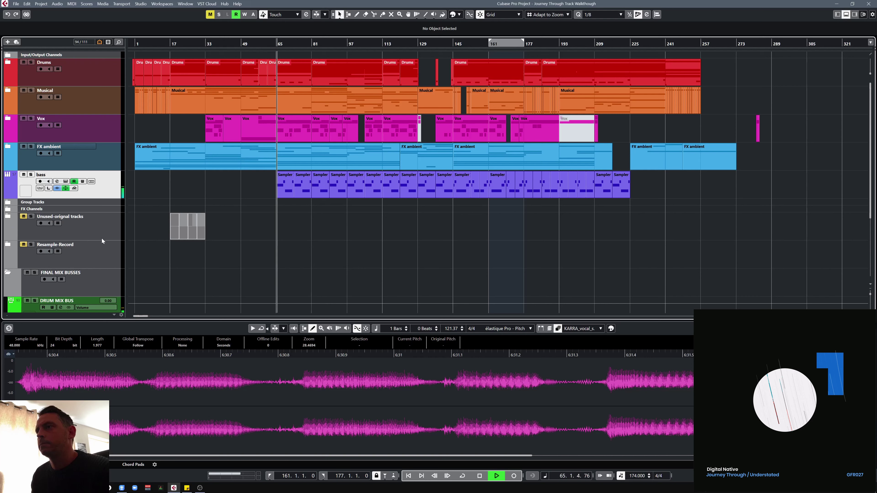
pyautogui.moveTo(90, 240); pyautogui.dragTo(106, 266)
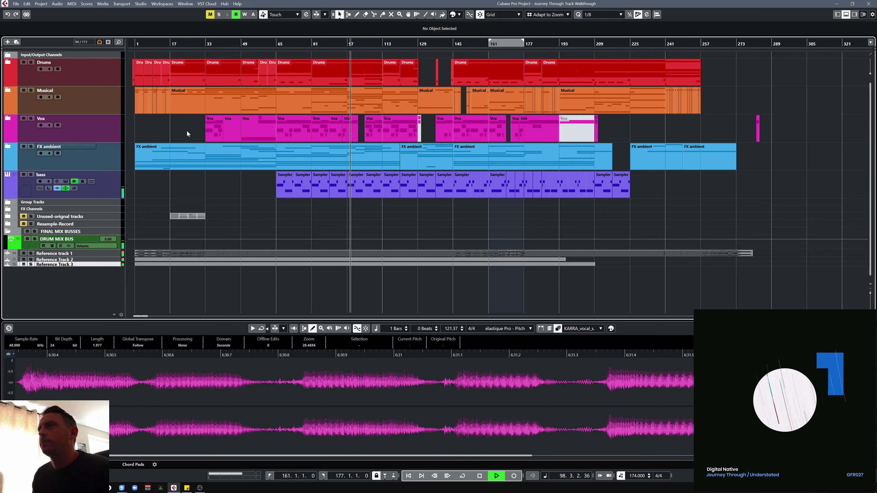
pyautogui.press('space')
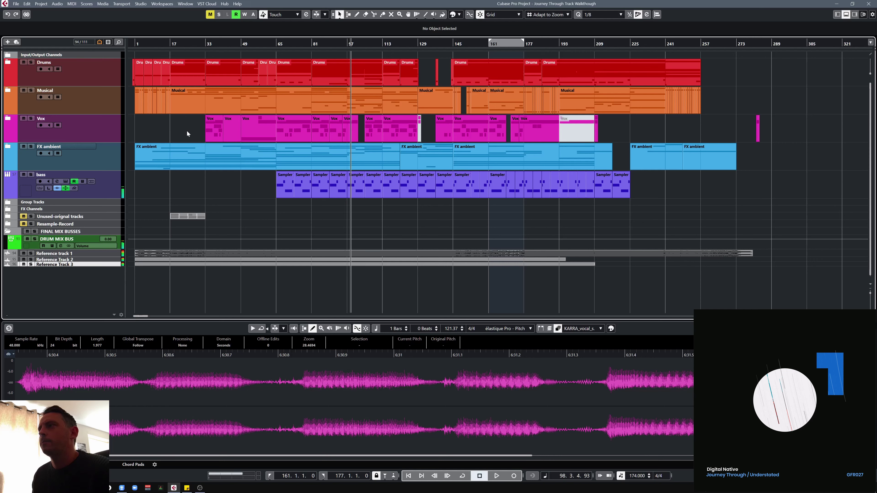
# - Expand the Drums folder and audition all the drums in solo from bar 33, clearing the solo at the end
pyautogui.click(7, 64)
pyautogui.click(206, 43)
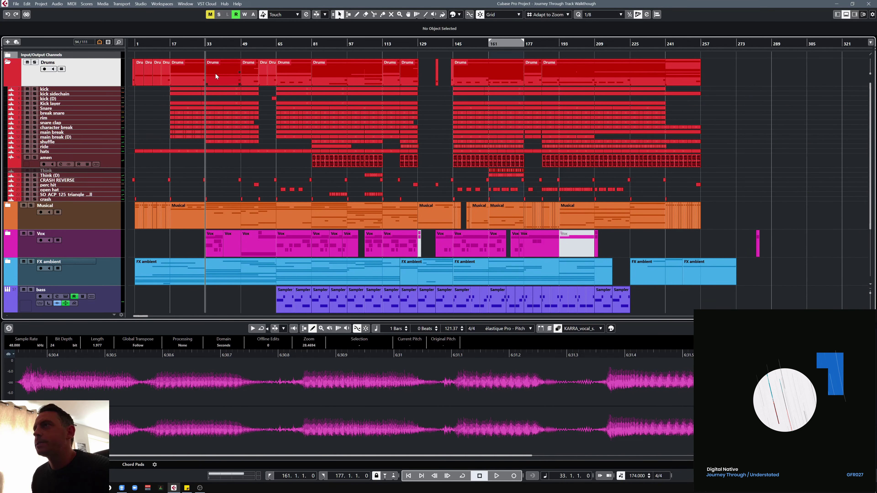
pyautogui.click(35, 62)
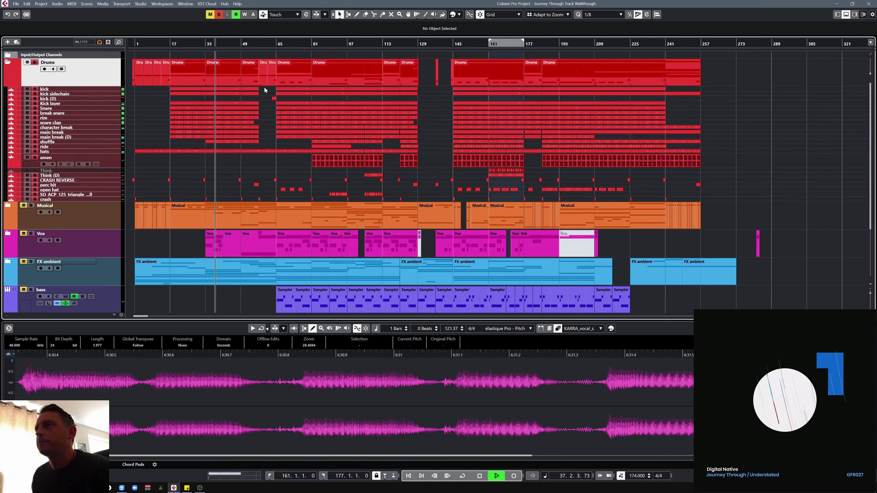
pyautogui.press('space')
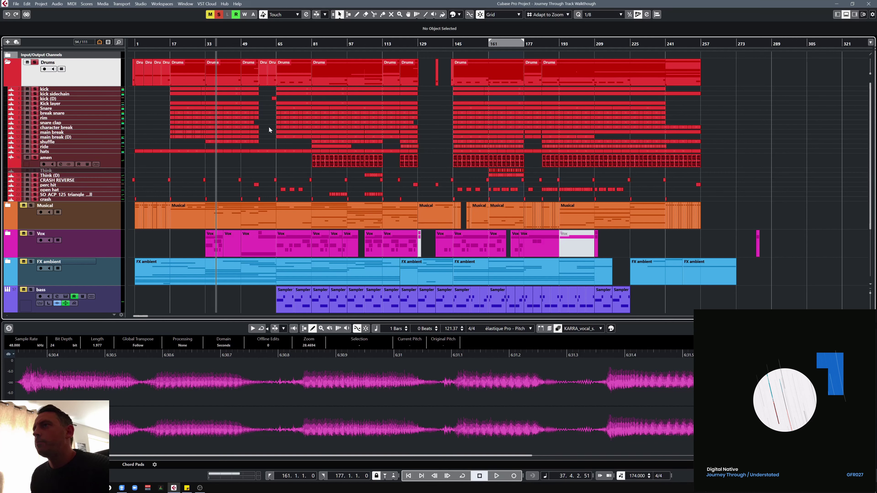
pyautogui.click(35, 62)
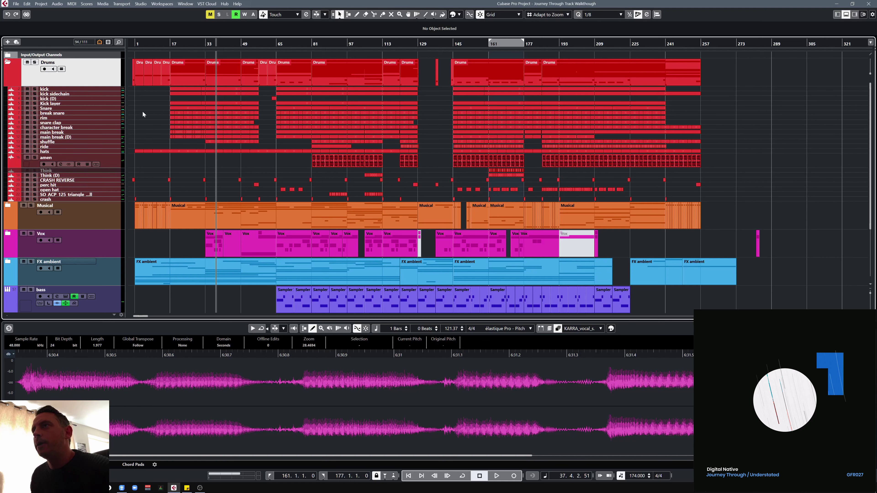
# - Solo the kick and Kick layer tracks and audition them together from bar 33
pyautogui.click(35, 89)
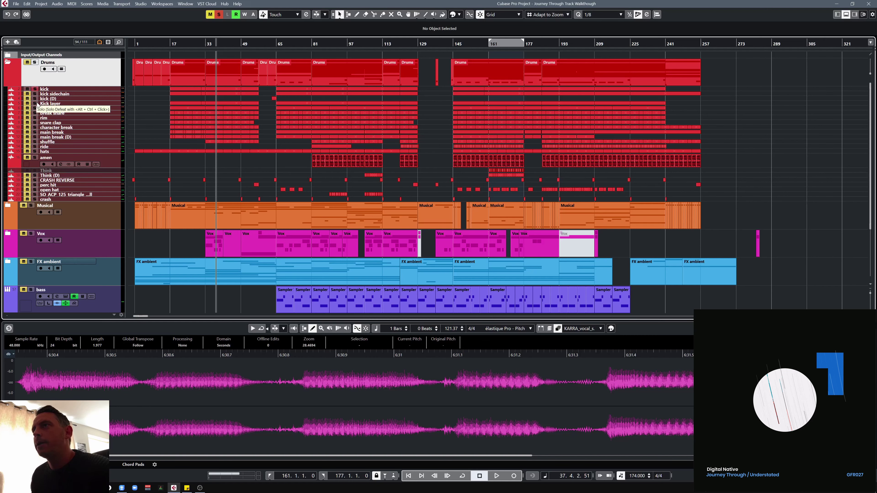
pyautogui.click(37, 104)
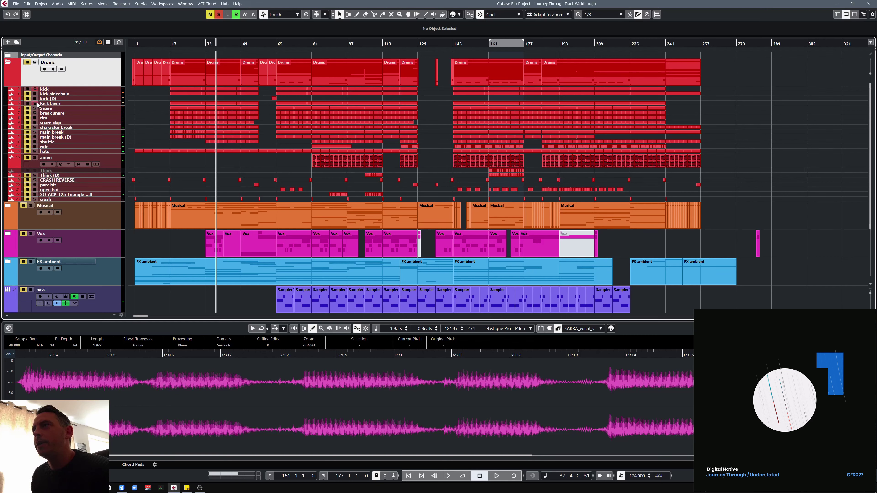
pyautogui.click(206, 43)
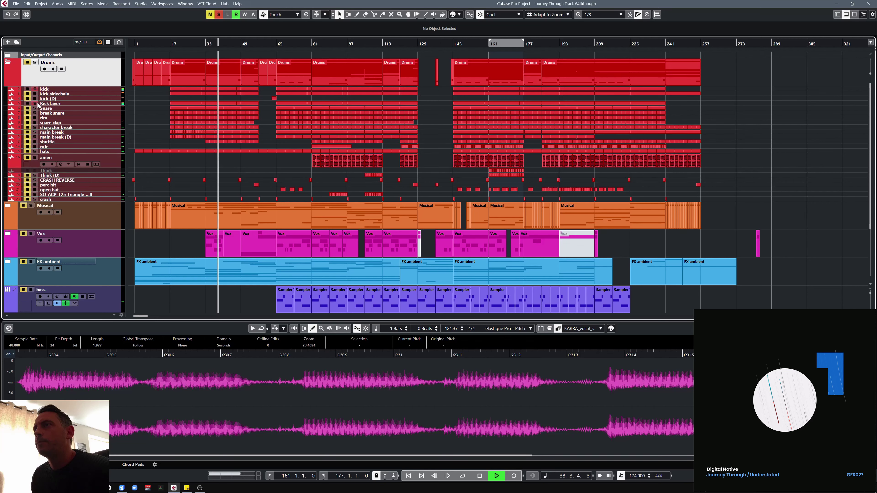
pyautogui.press('space')
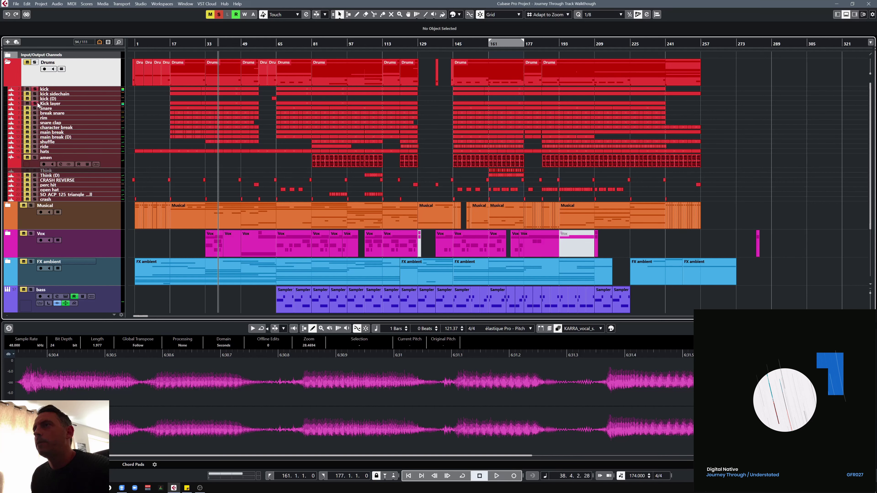
# - Enlarge the kick track and examine its channel settings and the EQ curve in its Frequency insert
pyautogui.click(70, 94)
pyautogui.moveTo(71, 93); pyautogui.dragTo(68, 114)
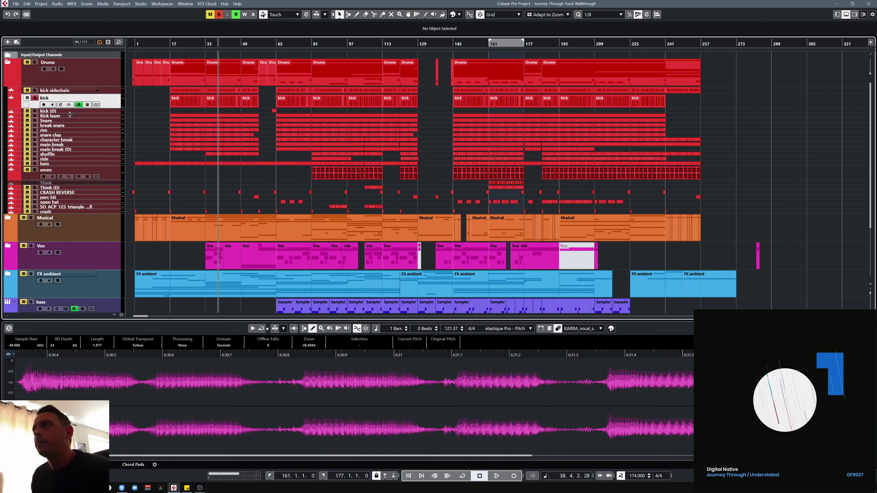
pyautogui.click(61, 105)
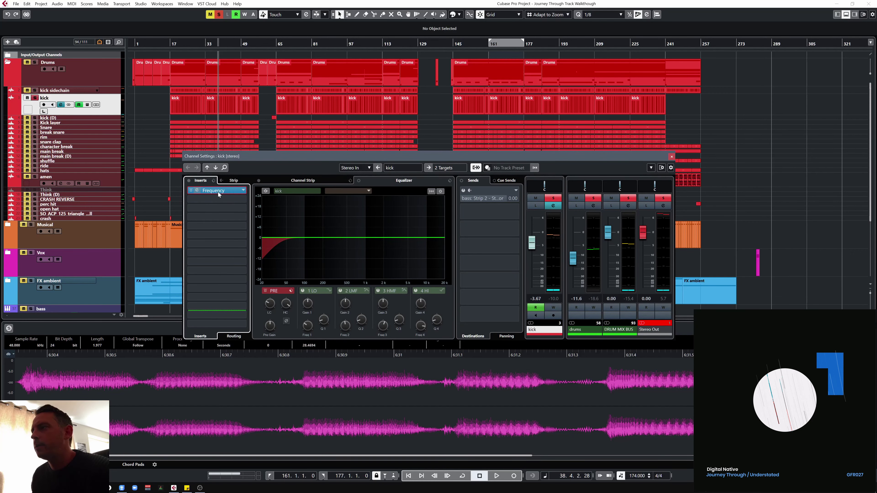
pyautogui.click(216, 190)
pyautogui.moveTo(277, 55); pyautogui.dragTo(365, 112)
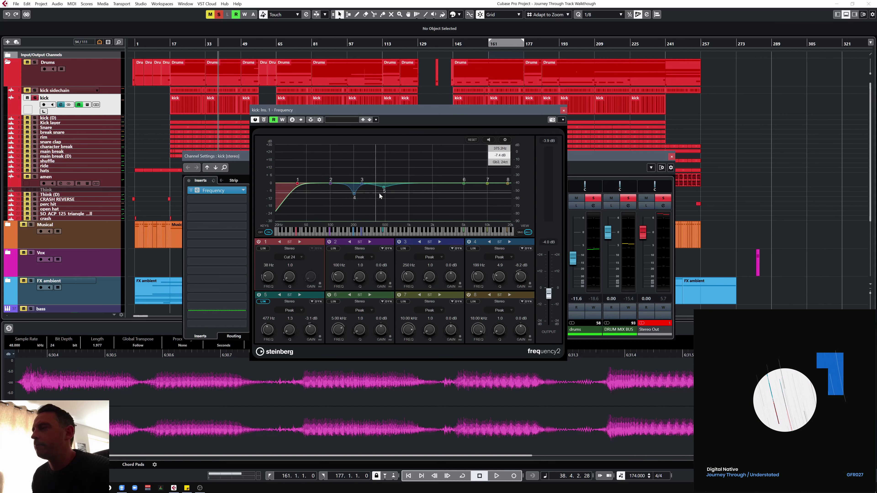
pyautogui.click(564, 111)
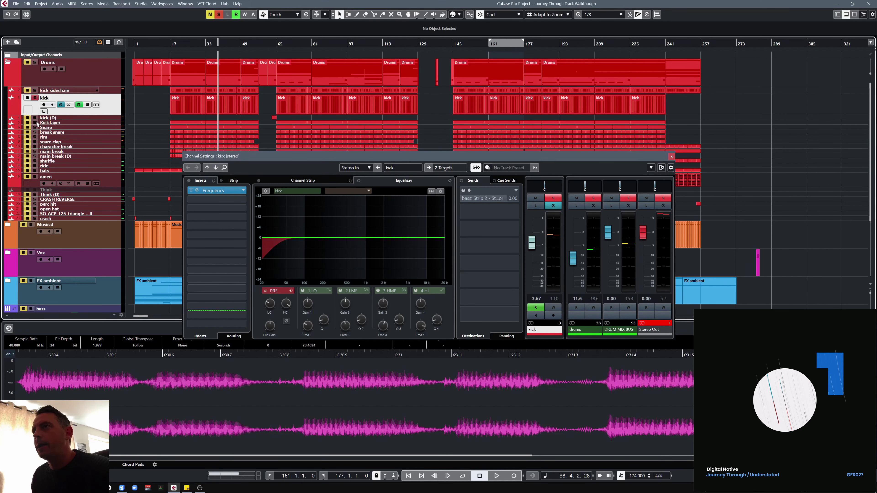
# - Examine the Kick layer's channel EQ and sends, and take the kick layers out of solo
pyautogui.click(103, 123)
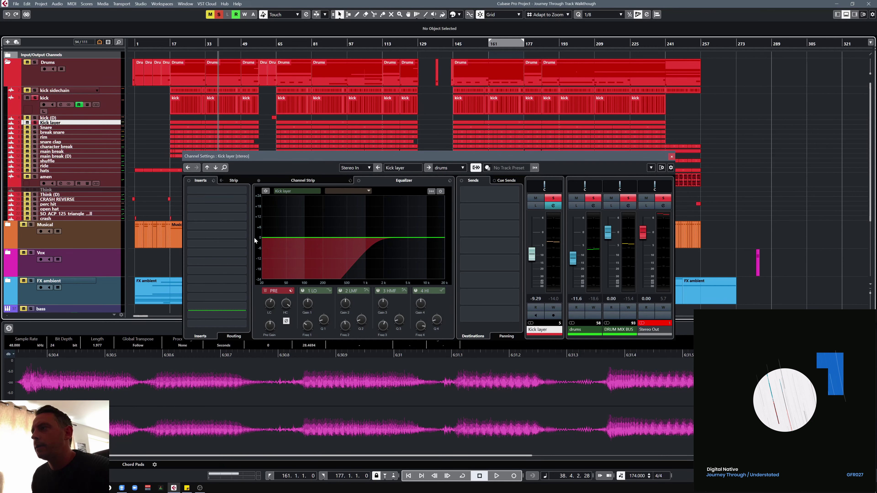
pyautogui.click(671, 156)
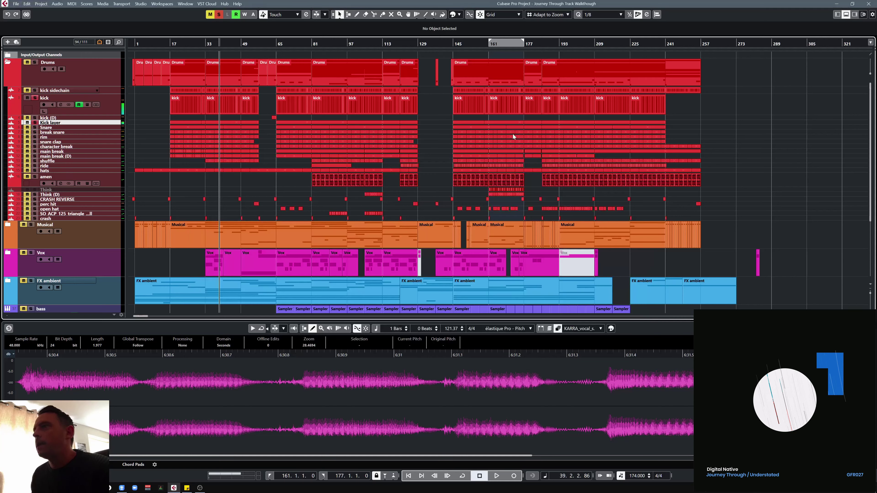
pyautogui.click(35, 122)
# - Expand the Group Tracks folder and solo the snare group to audition all the snare layers together
pyautogui.scroll(-5, 174, 137)
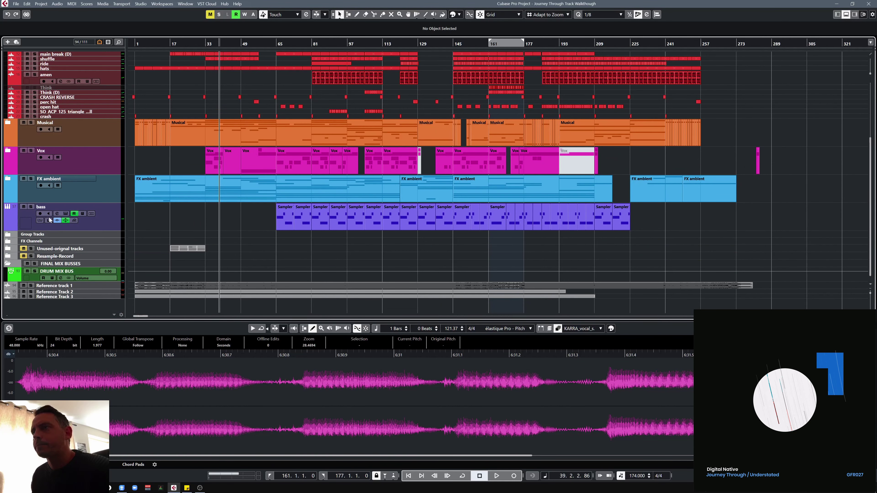
pyautogui.click(8, 234)
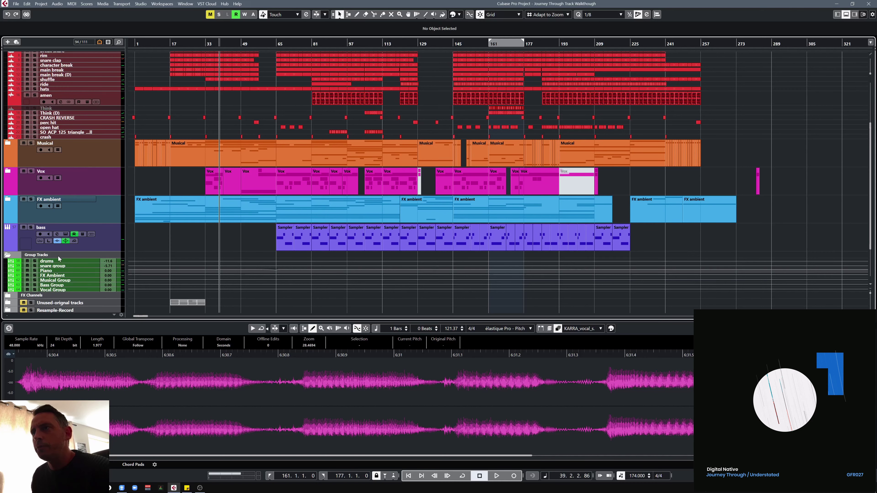
pyautogui.click(35, 266)
pyautogui.scroll(4, 189, 208)
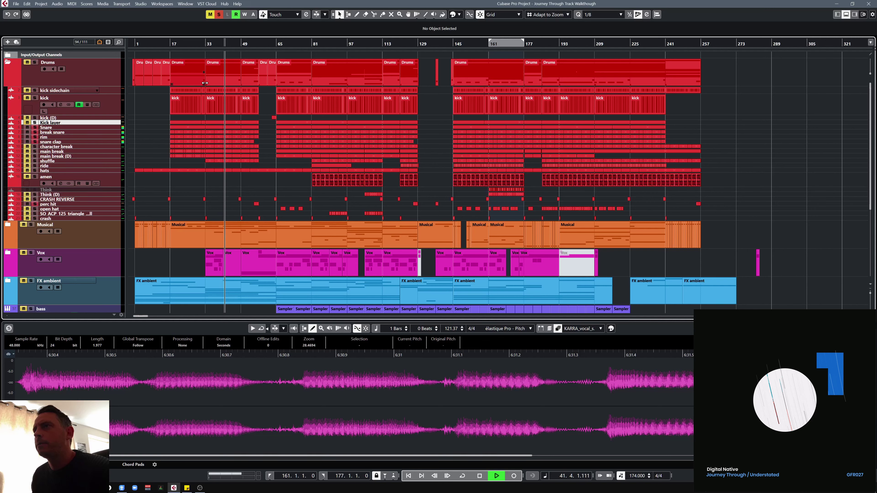
pyautogui.press('space')
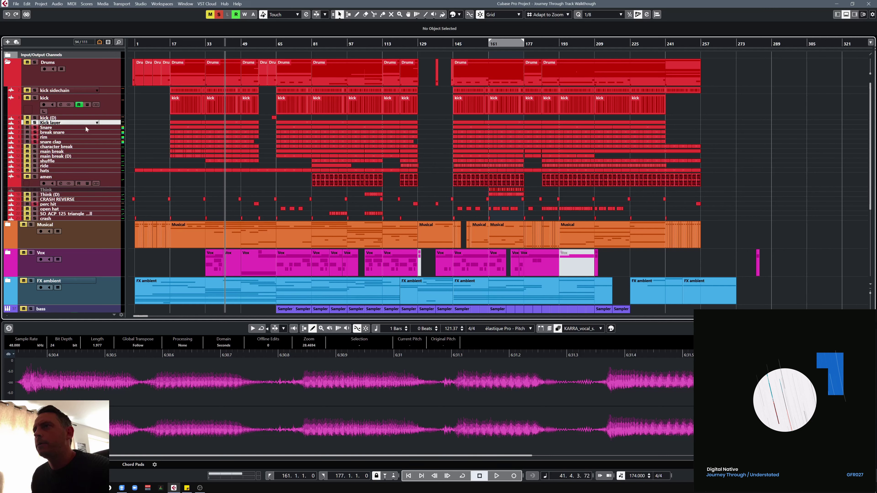
# - Audition the snare clap, rim and break snare by adding them to the solo one by one, leaving only break snare soloed
pyautogui.click(35, 142)
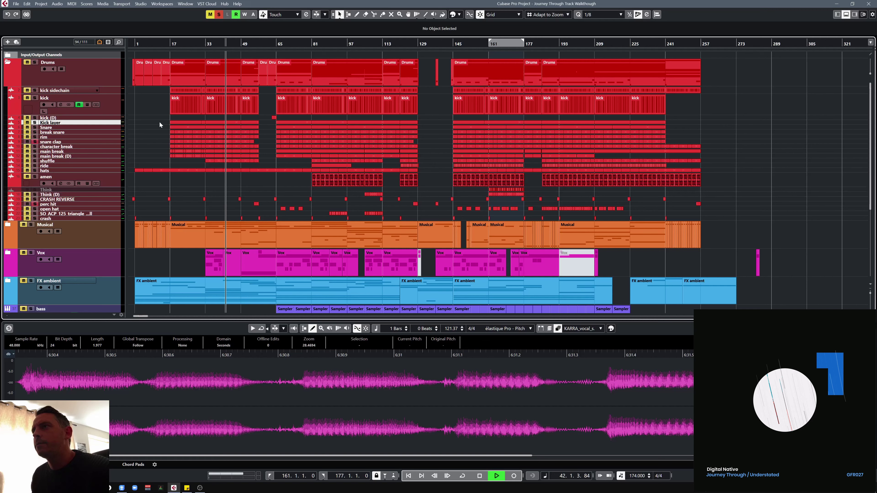
pyautogui.press('space')
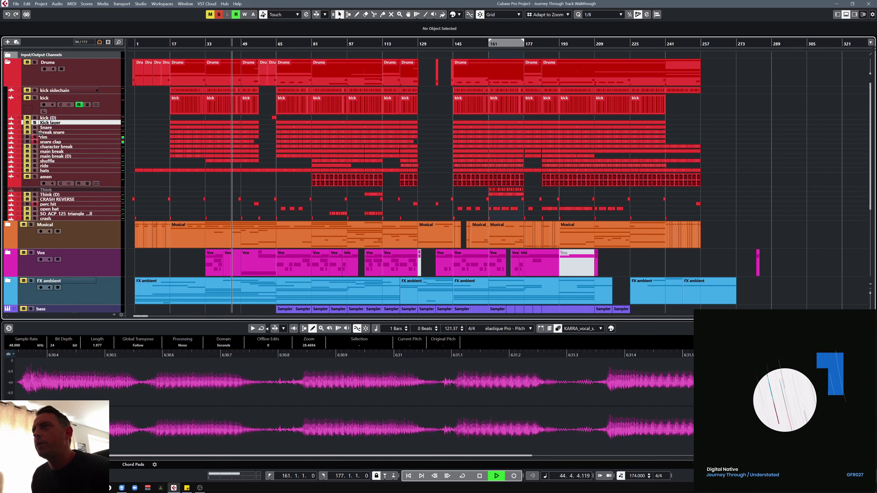
pyautogui.click(35, 132)
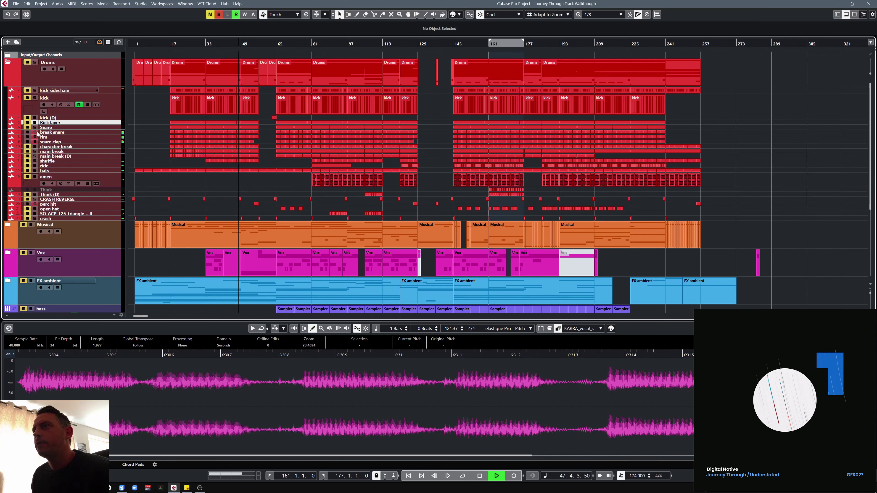
pyautogui.click(35, 137)
pyautogui.click(35, 142)
# - Enlarge the break snare track and examine its channel EQ and channel strip modules
pyautogui.moveTo(56, 135); pyautogui.dragTo(59, 154)
pyautogui.click(60, 140)
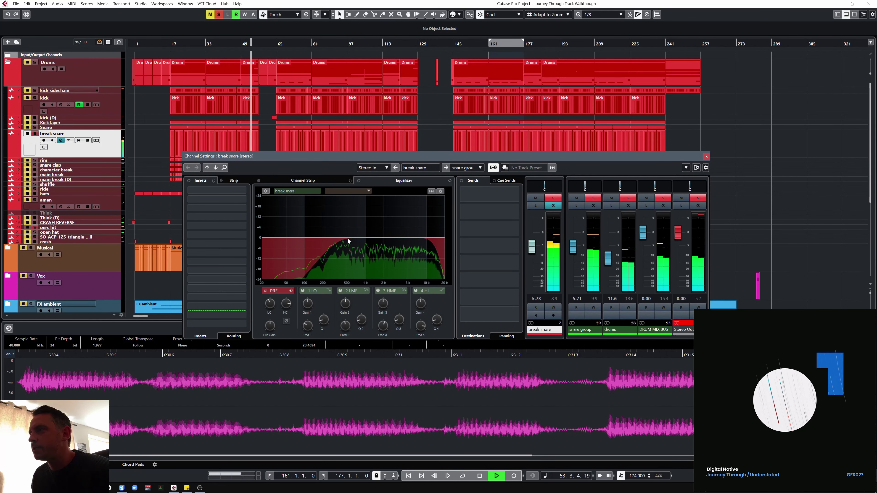
pyautogui.click(306, 180)
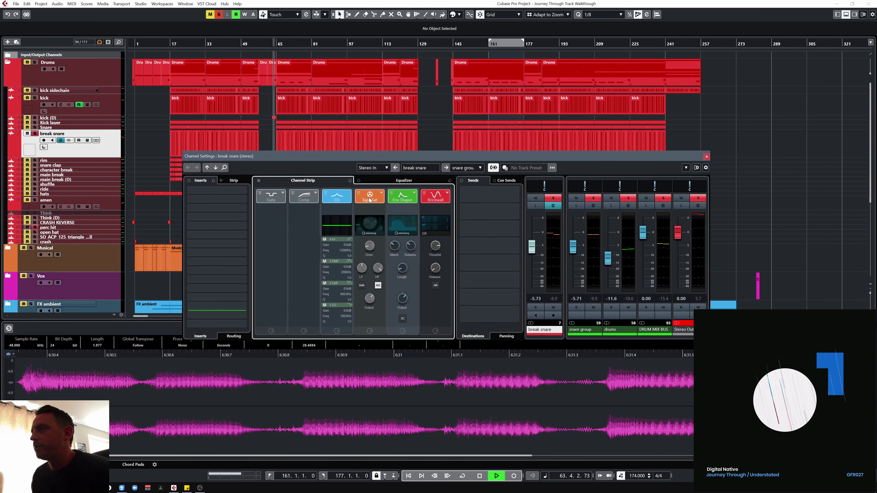
pyautogui.click(706, 157)
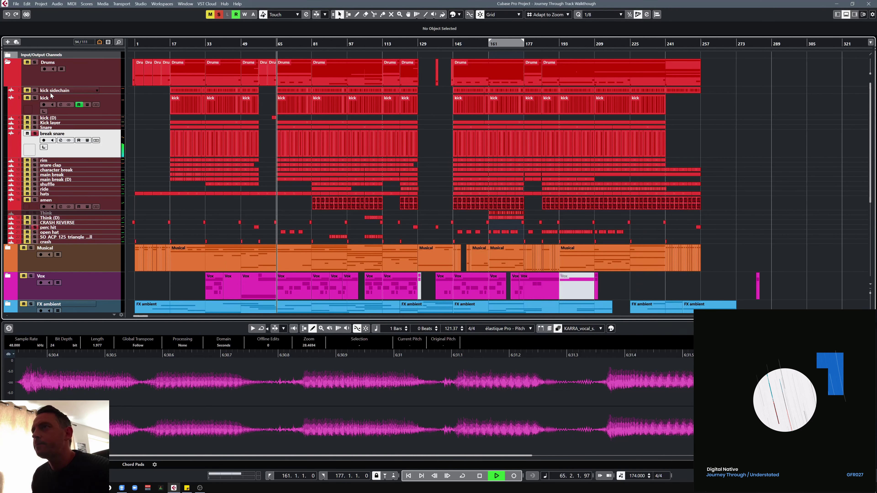
# - Solo and enlarge the Snare track to examine its audio events in the arrangement
pyautogui.click(55, 128)
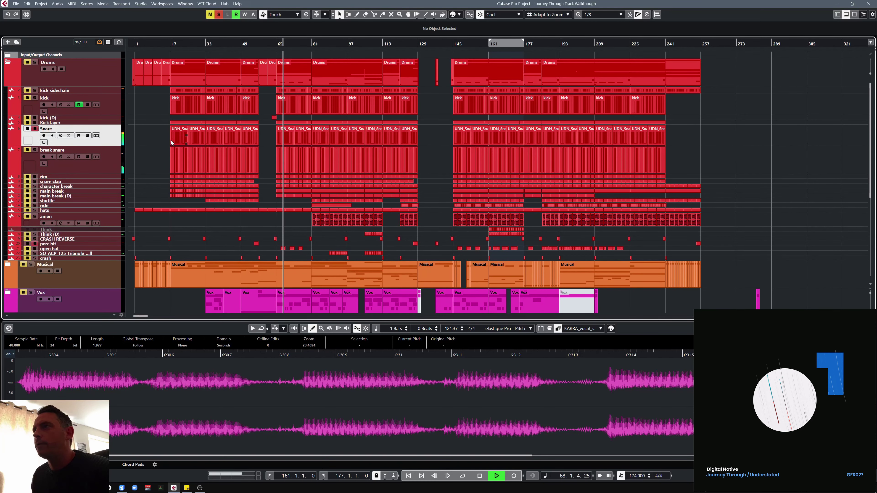
pyautogui.scroll(3, 169, 141)
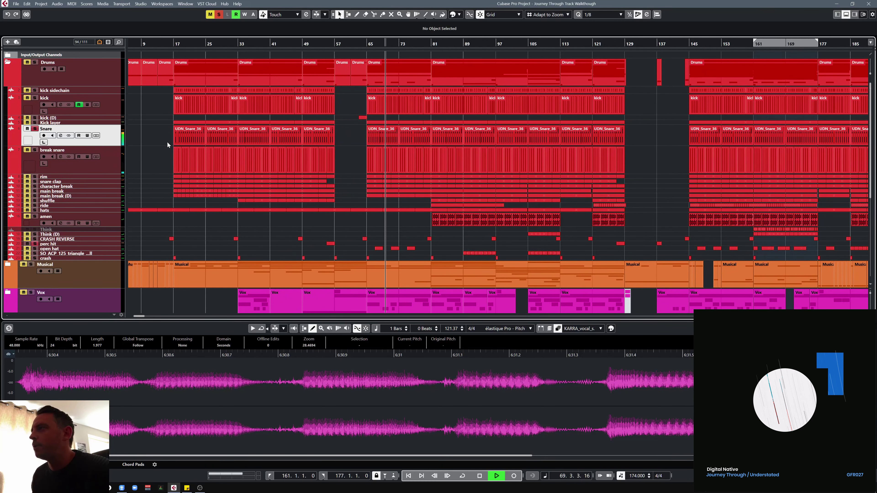
pyautogui.scroll(3, 167, 143)
pyautogui.scroll(-4, 167, 142)
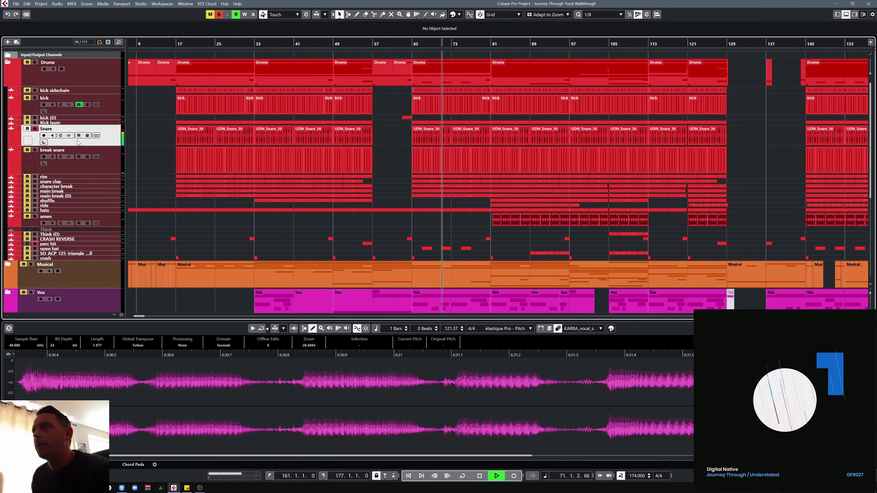
# - Examine the Snare track's channel strip, sidechain sends and Raum reverb insert, and close its channel settings
pyautogui.click(61, 135)
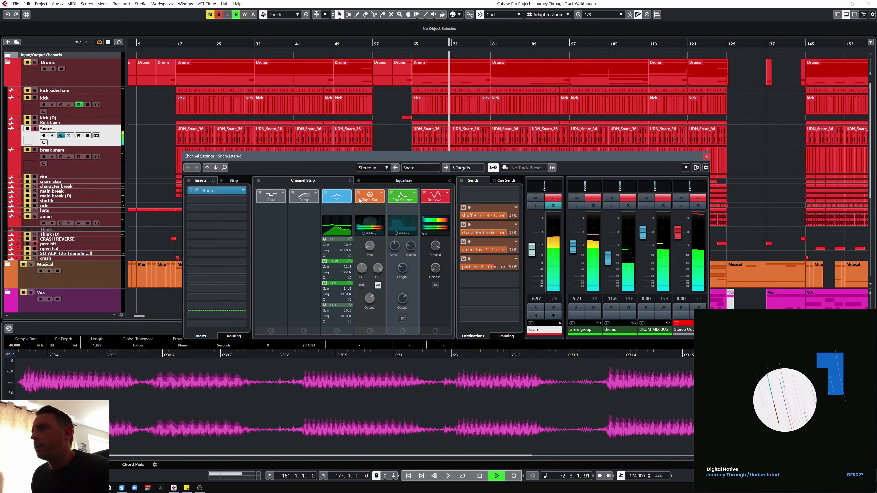
pyautogui.click(216, 192)
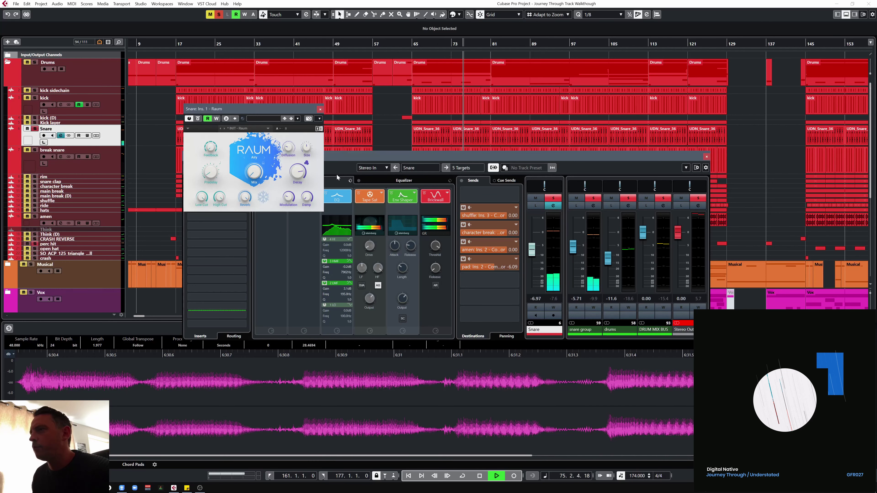
pyautogui.moveTo(256, 177)
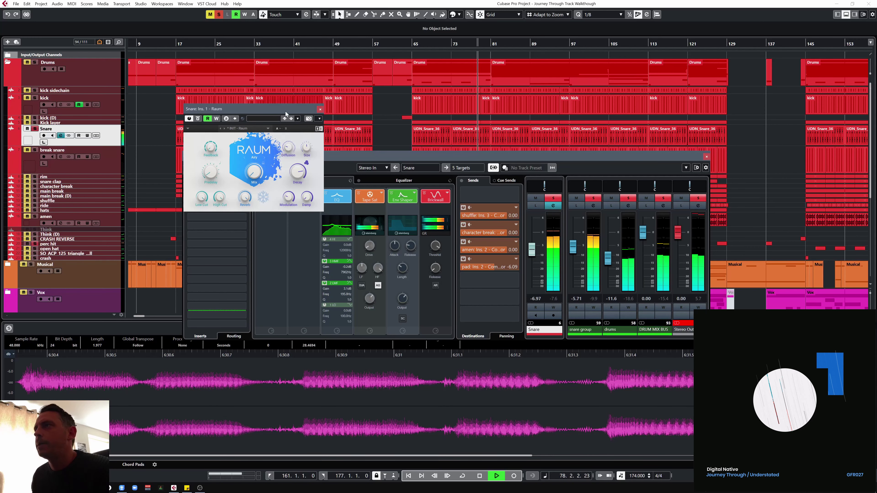
pyautogui.click(707, 159)
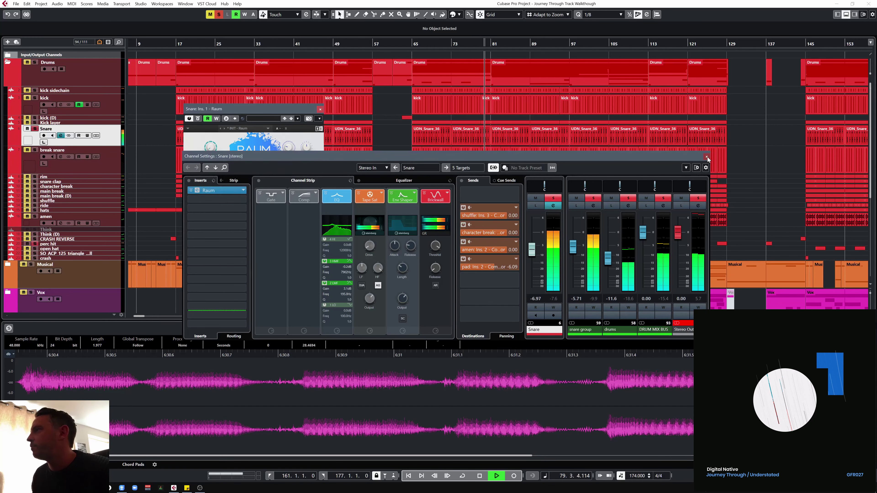
pyautogui.click(706, 157)
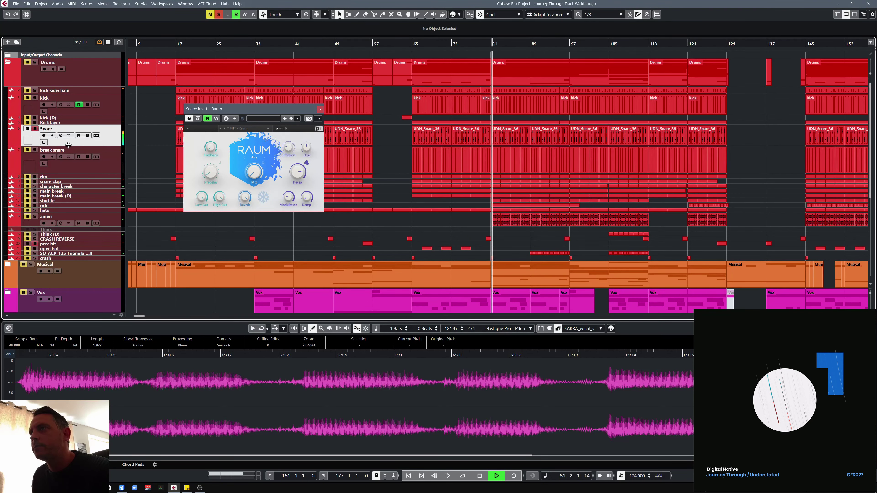
# - Enlarge the Snare track, show its used Raum Mix automation, and play the raised section around bar 57 with the Raum reverb window closed
pyautogui.moveTo(68, 145); pyautogui.dragTo(68, 152)
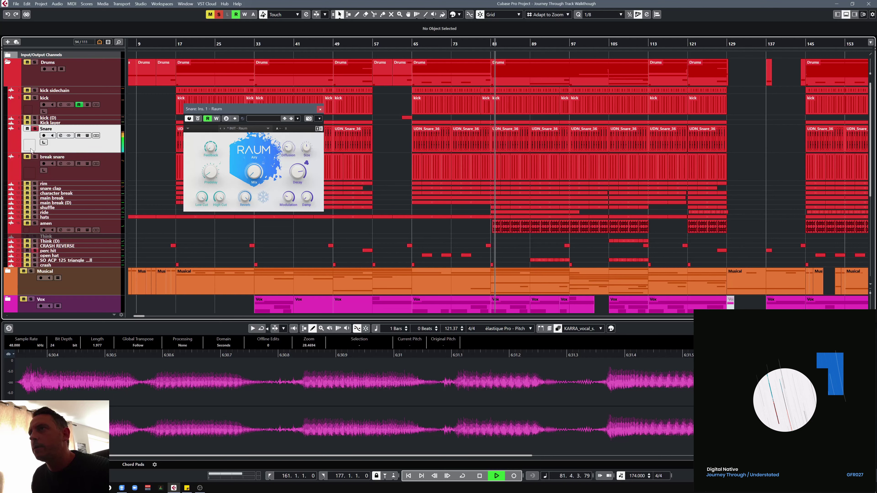
pyautogui.rightClick(55, 149)
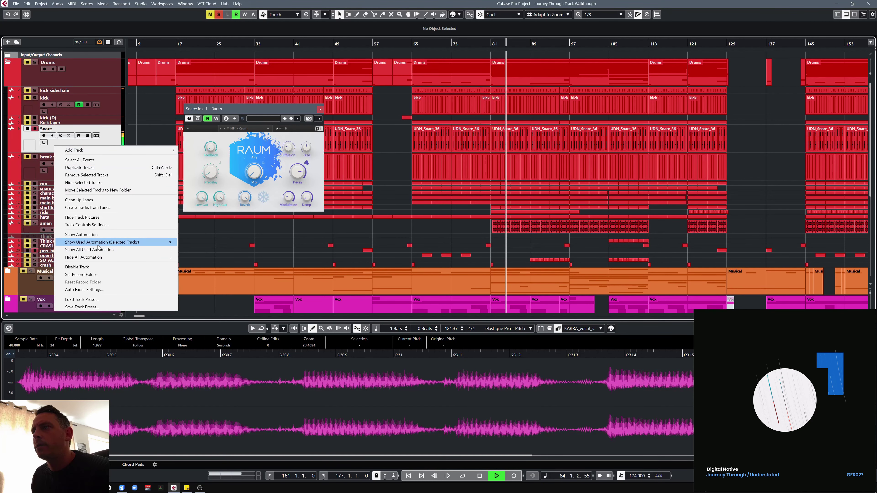
pyautogui.click(97, 252)
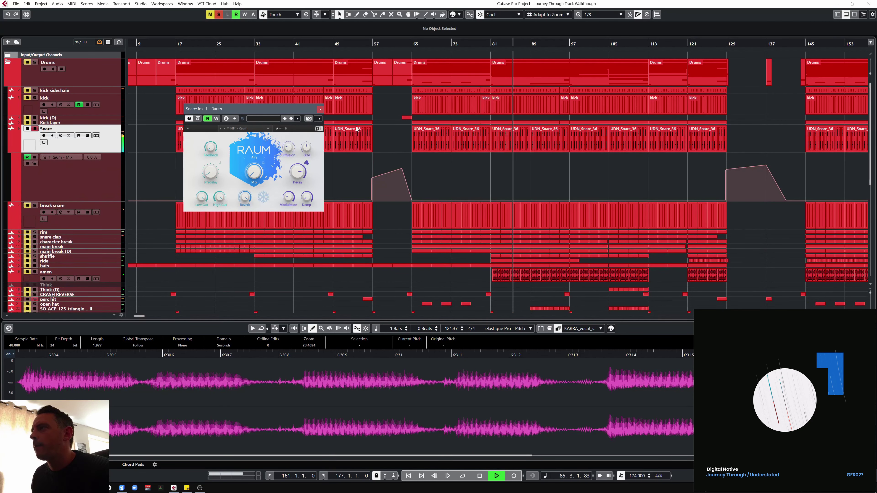
pyautogui.click(319, 110)
pyautogui.click(367, 45)
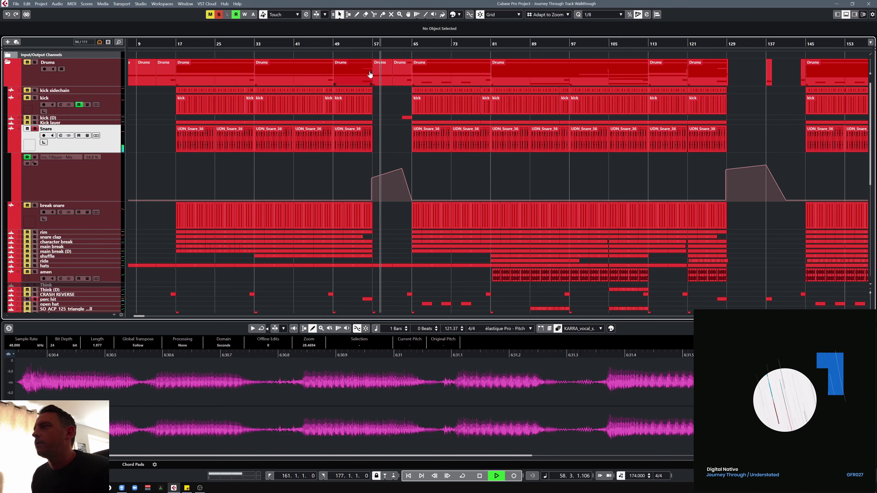
pyautogui.press('space')
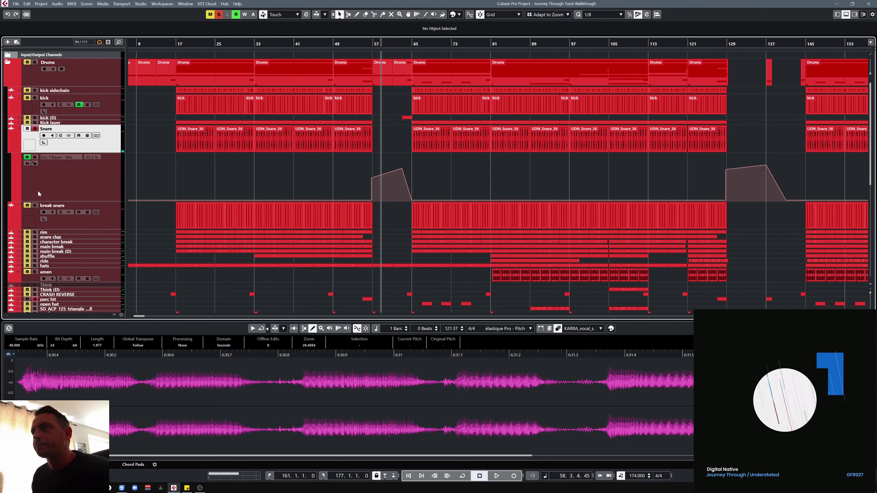
# - Solo the snare group, play from bar 49, and open the group's channel settings
pyautogui.scroll(-5, 155, 197)
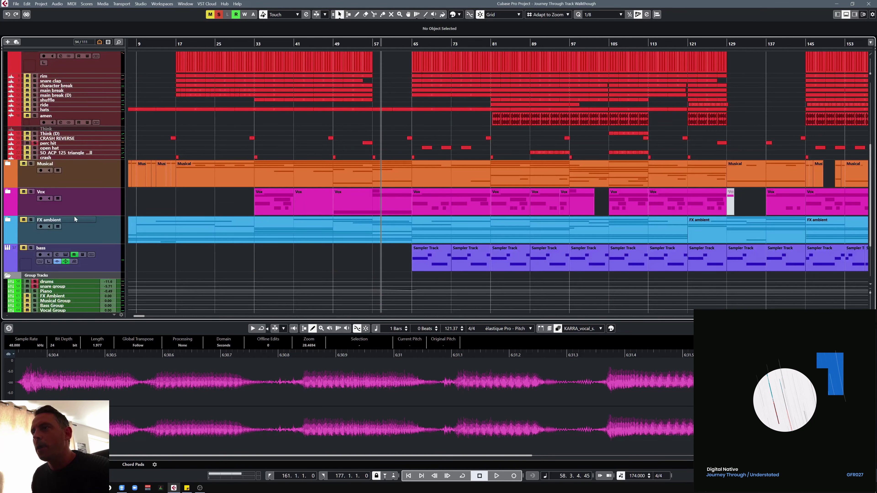
pyautogui.click(36, 287)
pyautogui.doubleClick(334, 44)
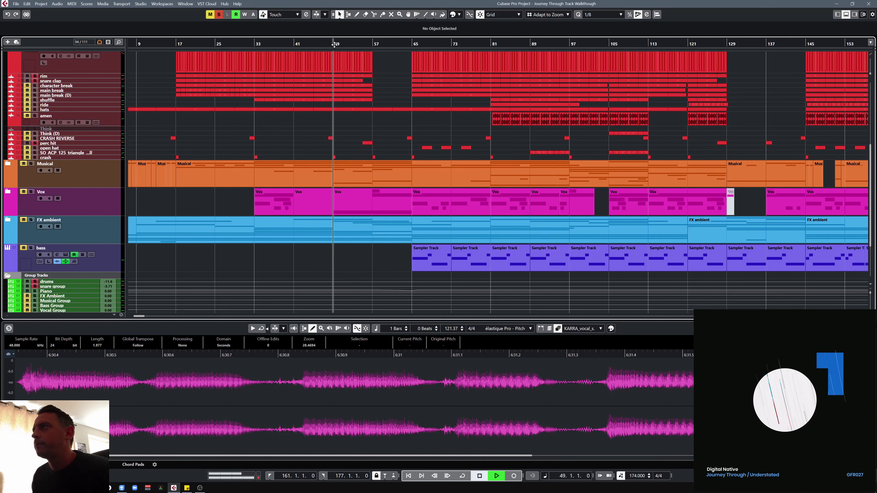
pyautogui.click(55, 286)
pyautogui.click(61, 294)
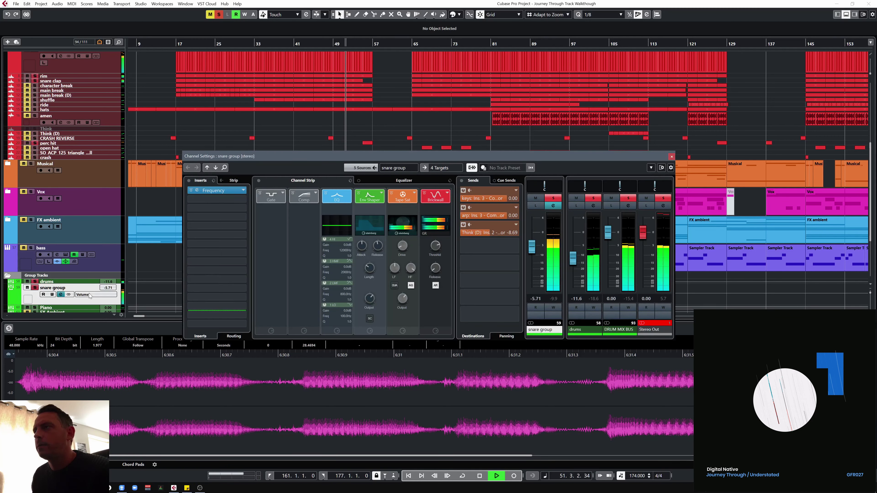
# - Examine the snare group's Frequency EQ insert, close its windows, stop playback, and clear the solo
pyautogui.click(220, 191)
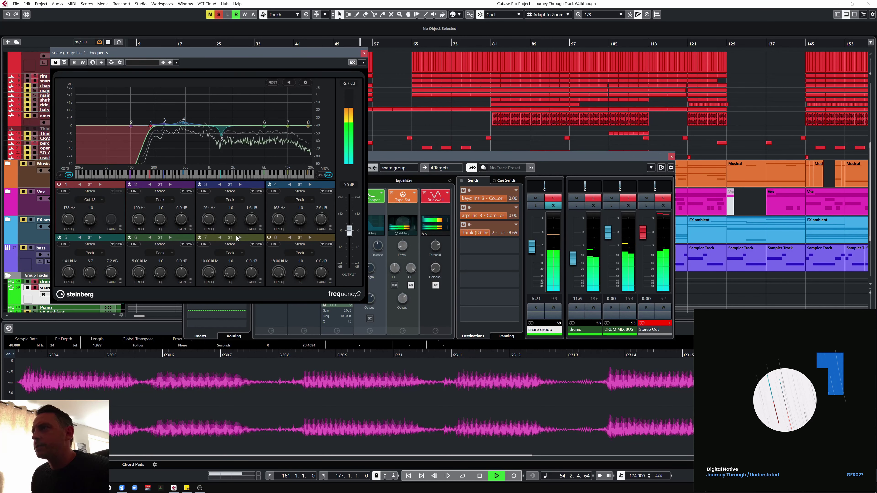
pyautogui.moveTo(150, 126)
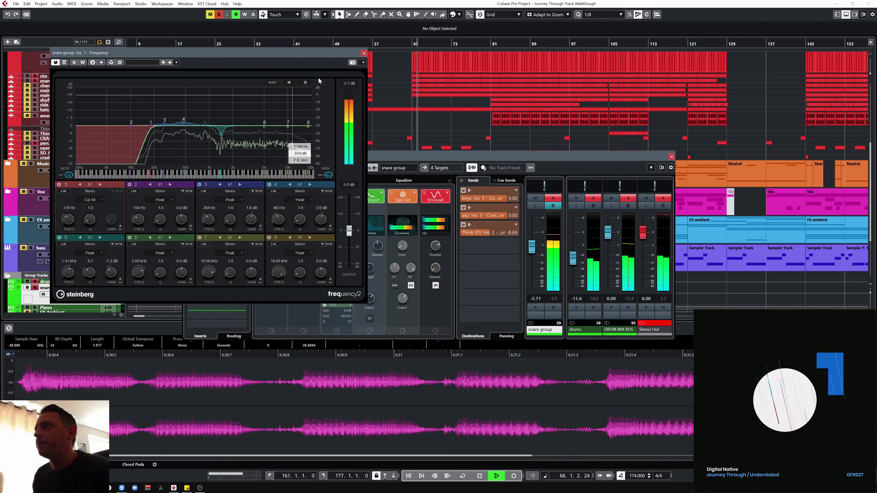
pyautogui.click(365, 53)
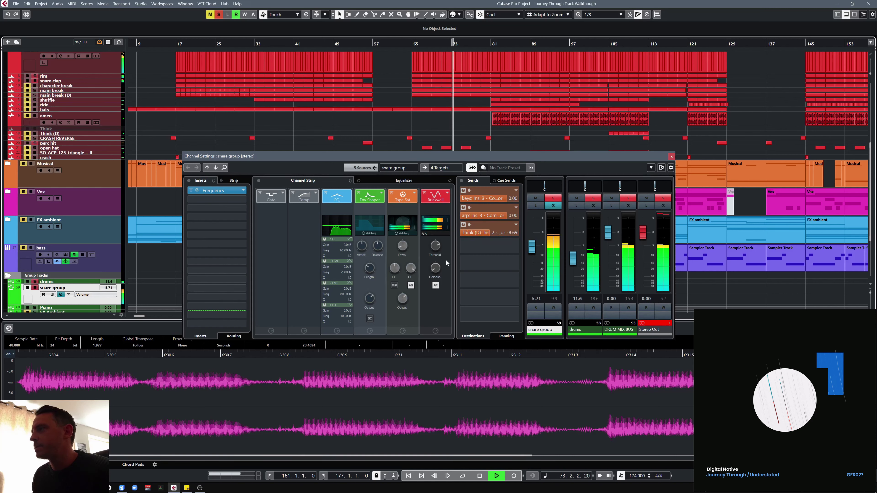
pyautogui.click(671, 157)
pyautogui.press('space')
pyautogui.click(35, 288)
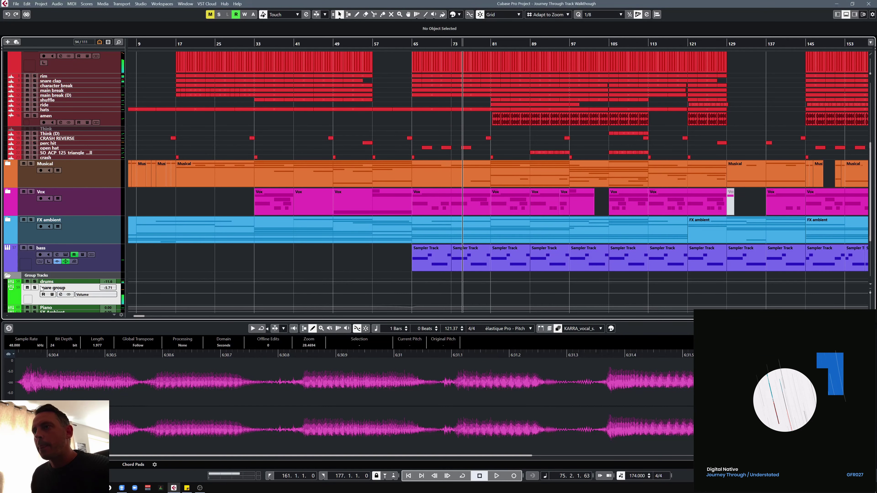
# - Hide all automation lanes in the project
pyautogui.scroll(6, 171, 194)
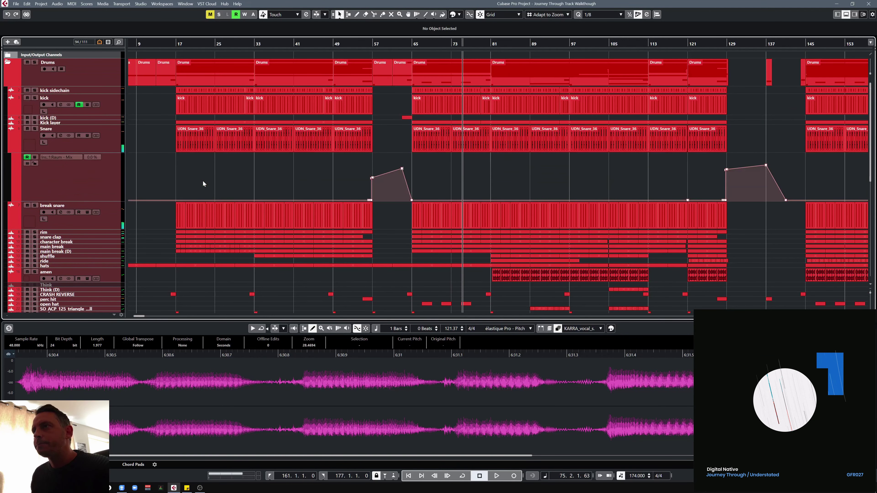
pyautogui.rightClick(110, 146)
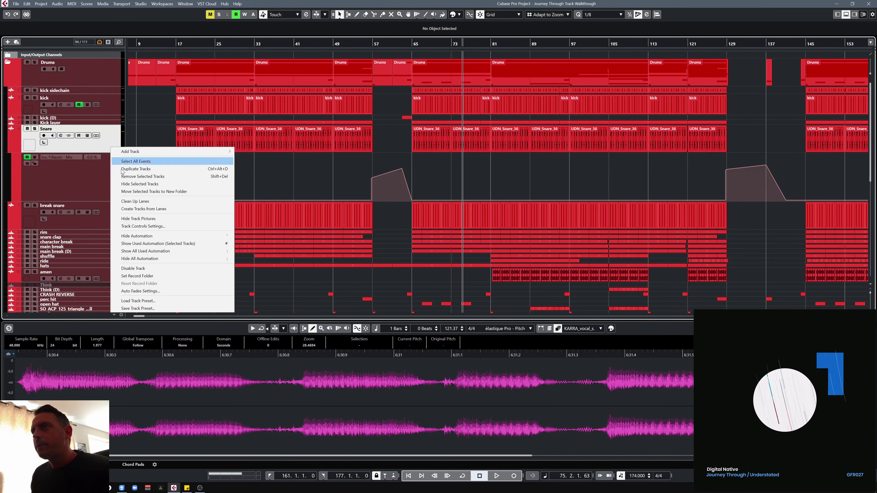
pyautogui.click(155, 258)
# - Solo and enlarge the character break track, play from bar 65, and open its event at bar 65 in the editor
pyautogui.scroll(-3, 114, 137)
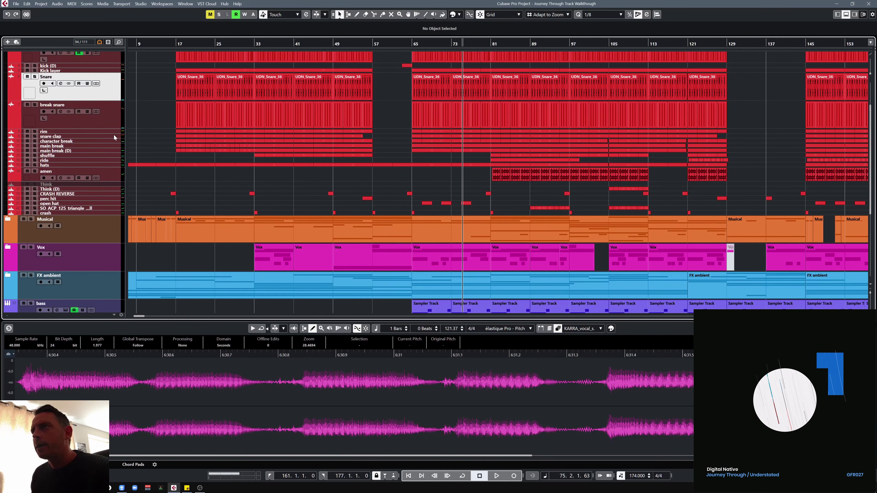
pyautogui.click(35, 141)
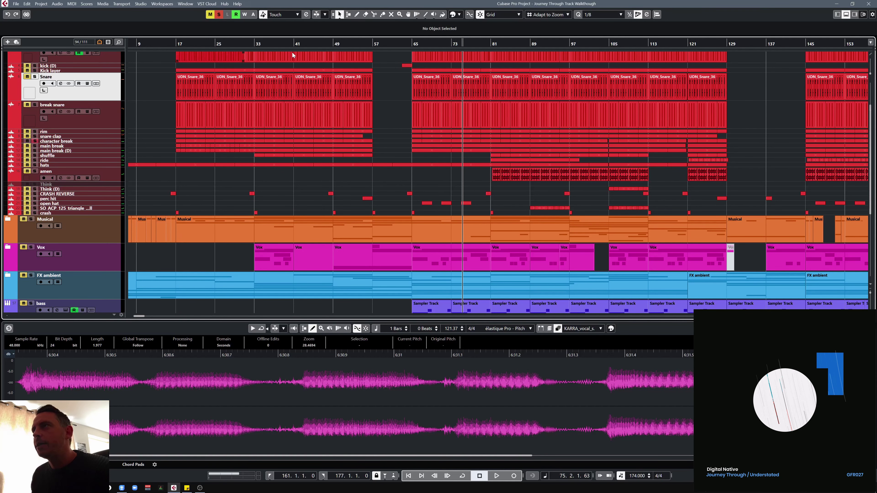
pyautogui.click(412, 46)
pyautogui.press('space')
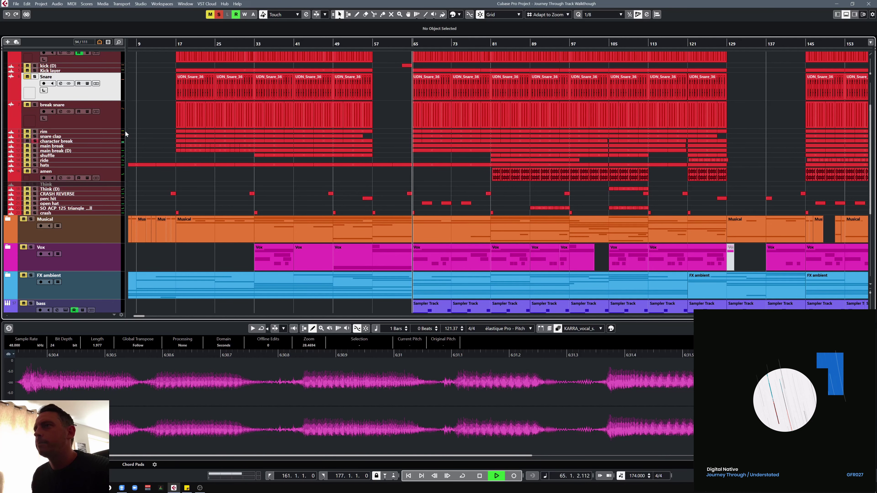
pyautogui.moveTo(108, 144); pyautogui.dragTo(108, 161)
pyautogui.scroll(4, 452, 142)
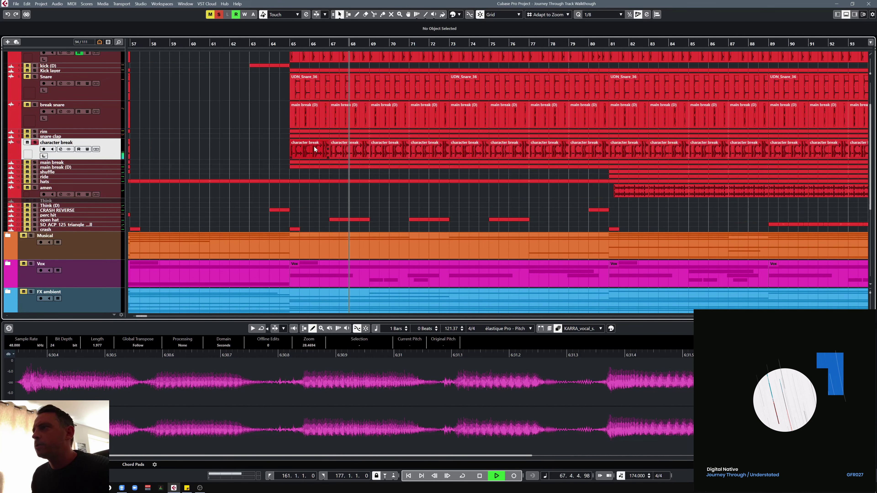
pyautogui.click(314, 149)
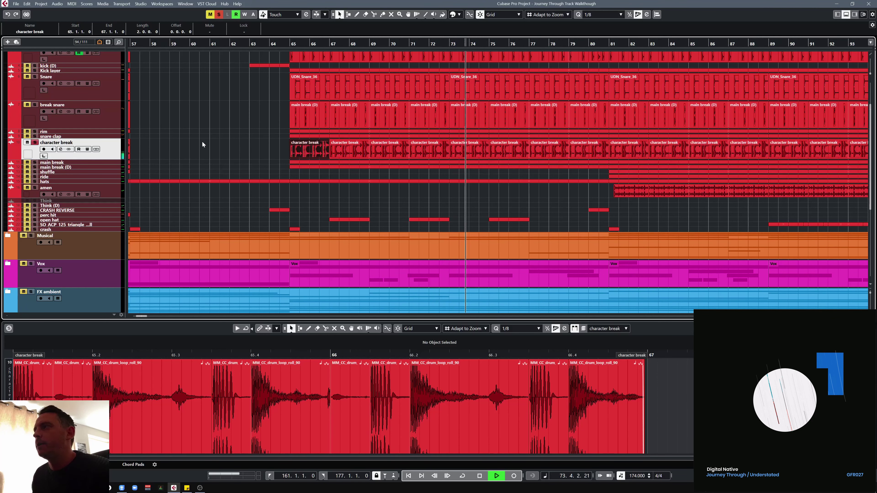
# - Replace the character break solo with main break (D) and shuffle, enlarge the shuffle track, and audition both layers
pyautogui.scroll(-3, 206, 138)
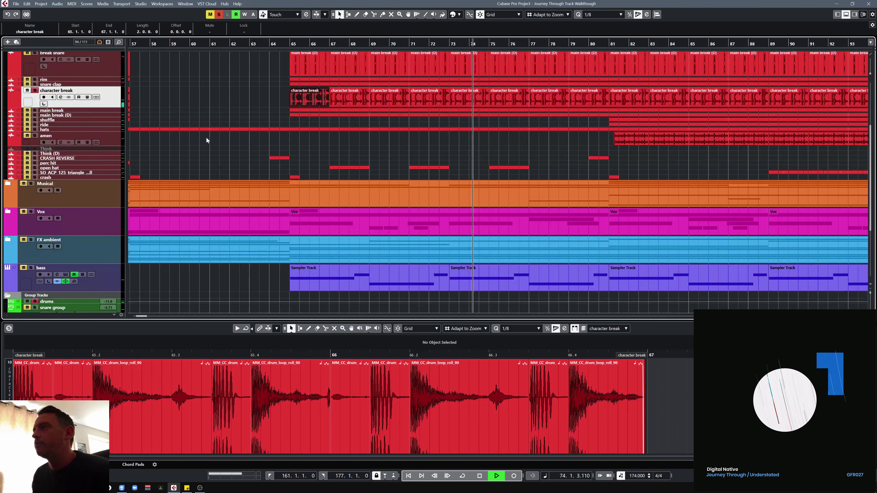
pyautogui.press('space')
pyautogui.click(36, 111)
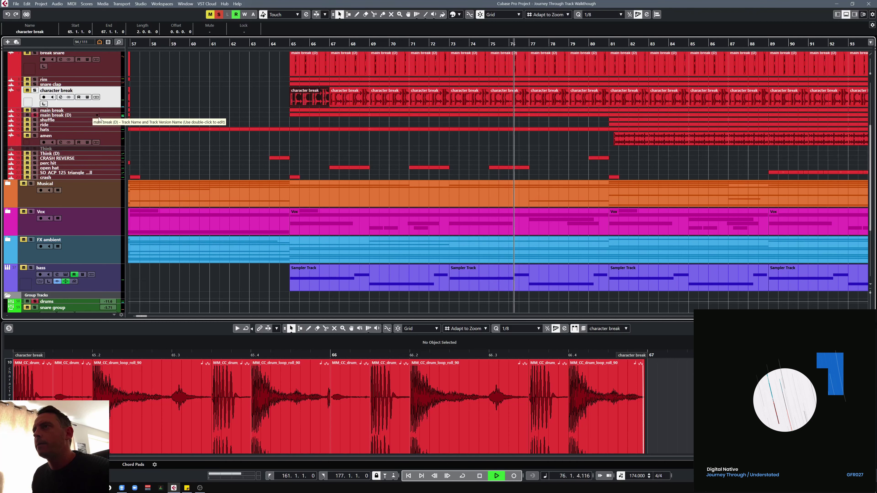
pyautogui.moveTo(92, 119); pyautogui.dragTo(111, 145)
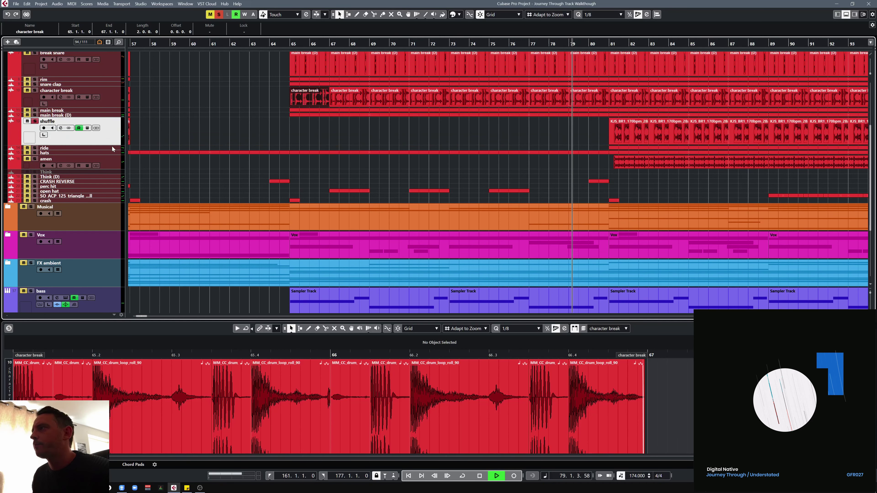
pyautogui.scroll(-2, 239, 128)
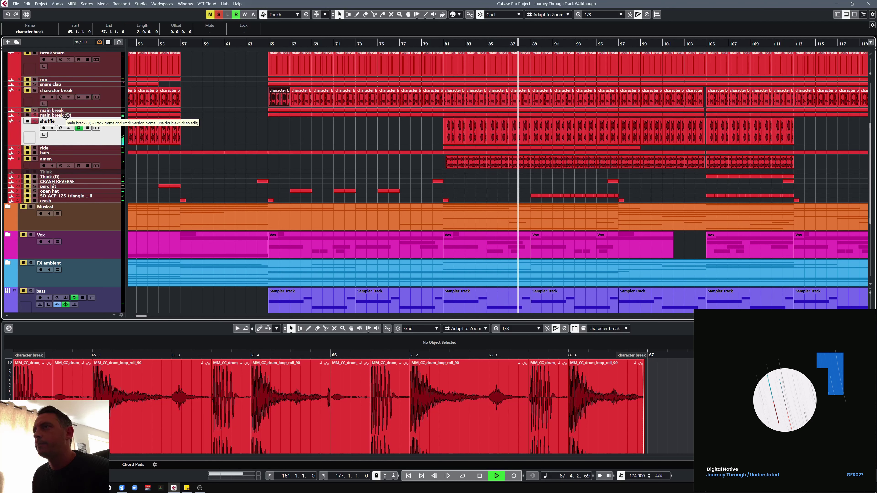
pyautogui.press('space')
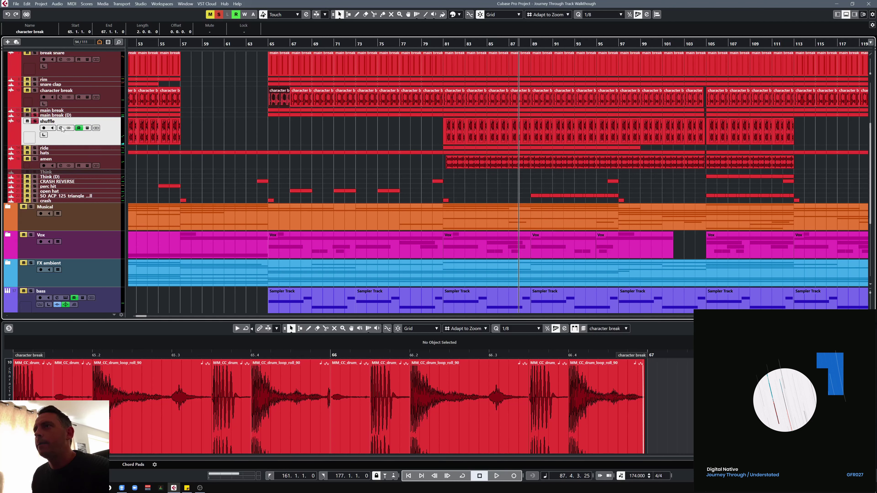
# - Open the shuffle track's channel settings and examine its MultibandEnvelopeShaper insert
pyautogui.click(61, 129)
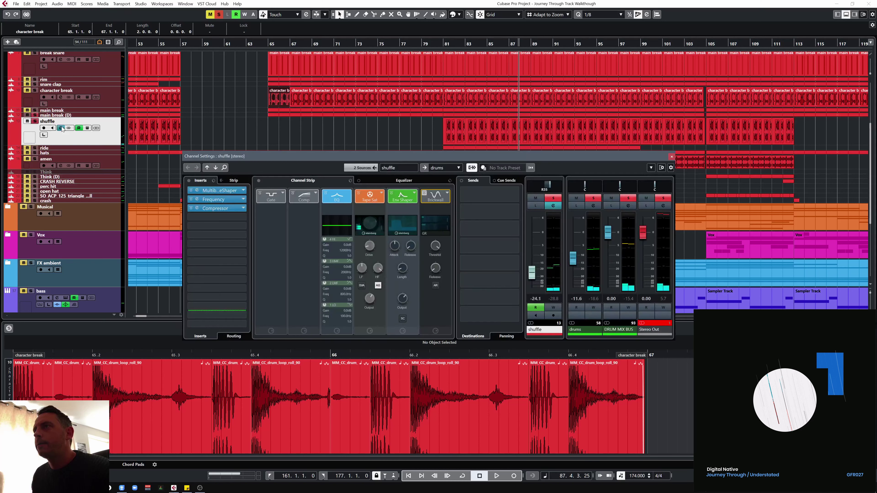
pyautogui.click(230, 191)
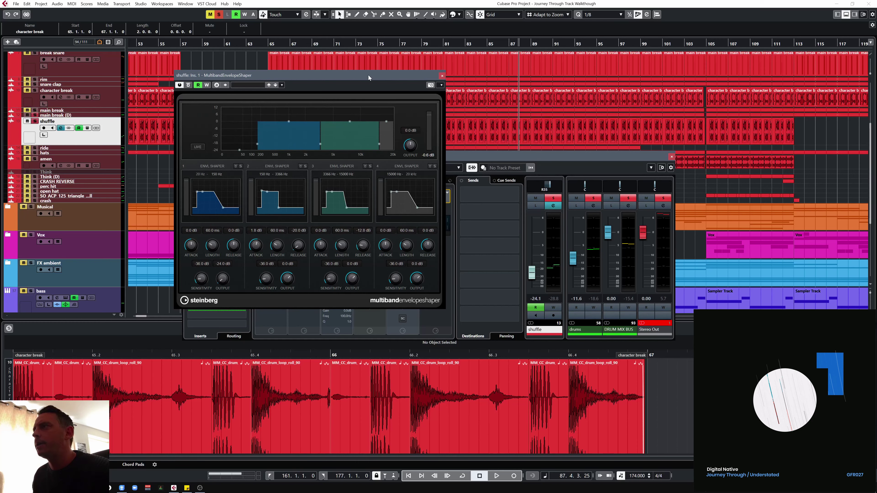
pyautogui.moveTo(368, 75); pyautogui.dragTo(435, 95)
# - Enlarge the main break (D) track, audition it with shuffle from bar 81 while viewing the envelope shaper, and close the plug-in
pyautogui.moveTo(111, 116); pyautogui.dragTo(112, 135)
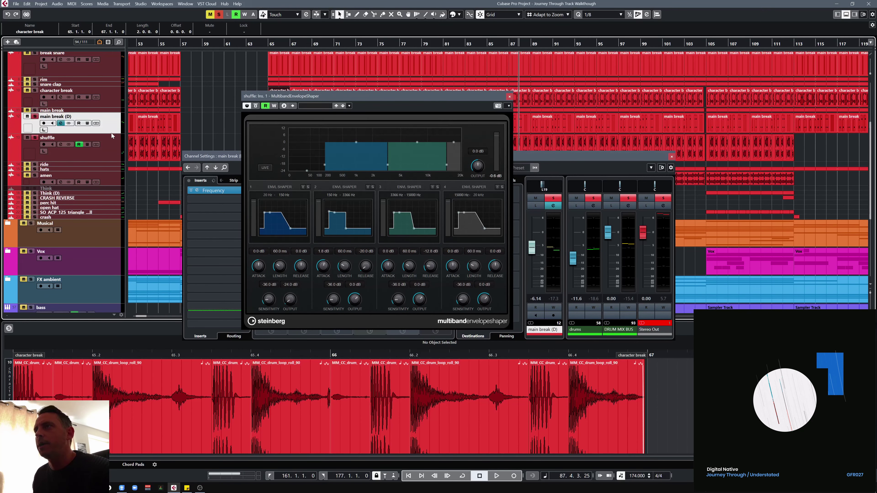
pyautogui.moveTo(480, 100); pyautogui.dragTo(477, 161)
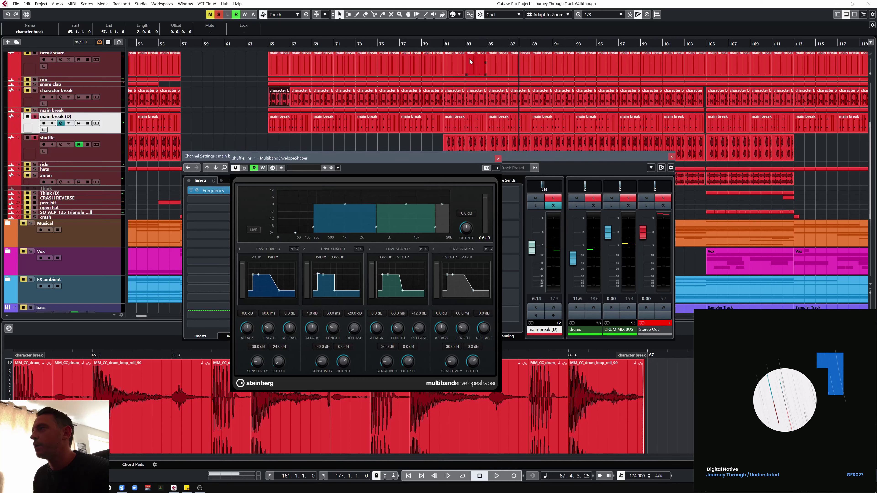
pyautogui.click(444, 45)
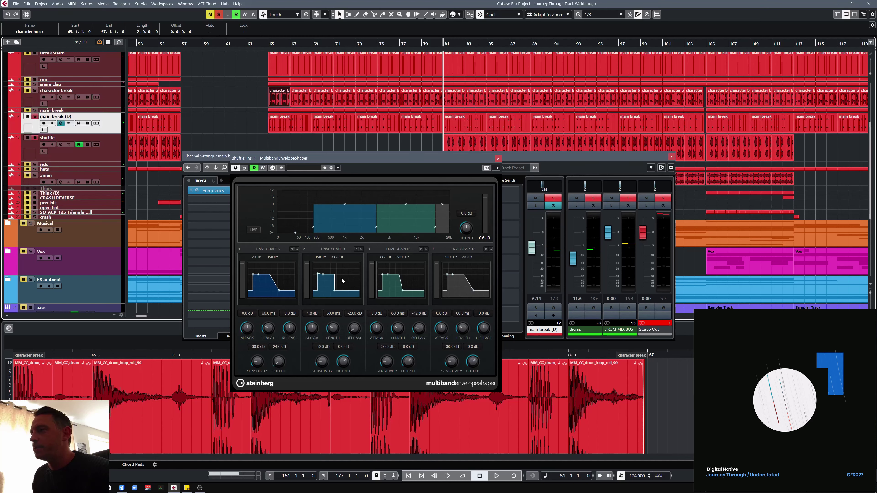
pyautogui.press('space')
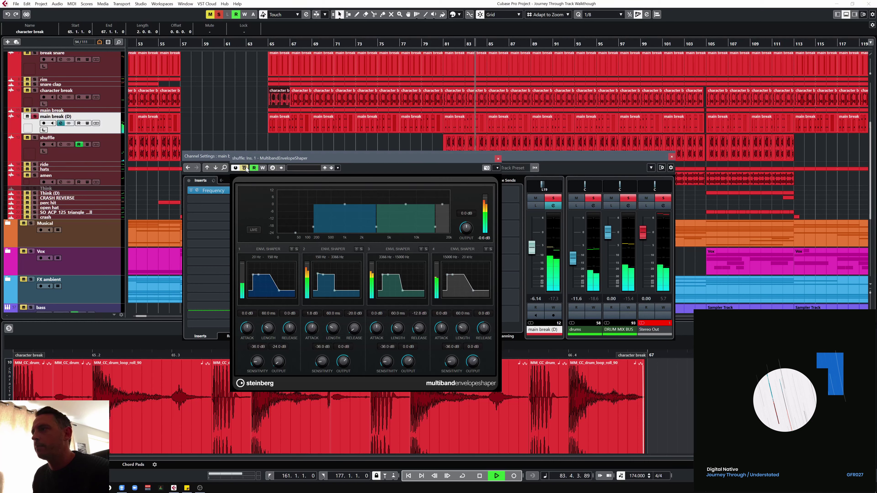
pyautogui.click(498, 158)
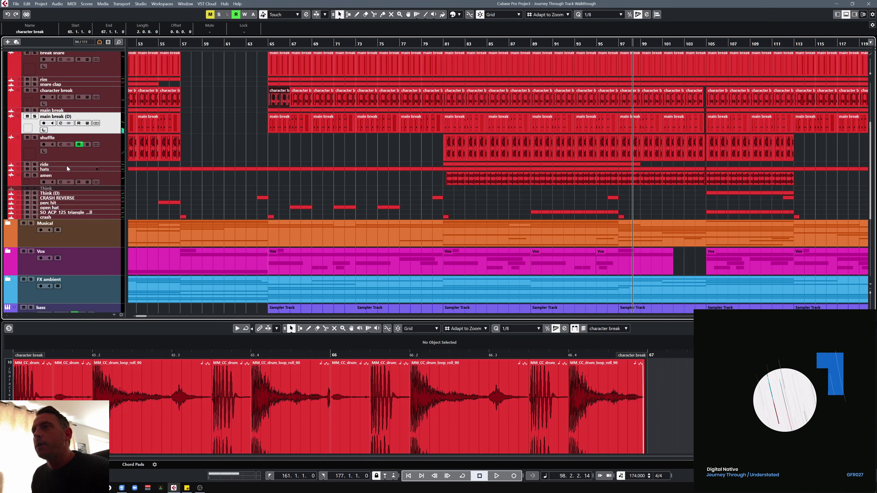
# - Enlarge and solo the ride track, and play it from bar 81 to examine its events across the arrangement
pyautogui.click(66, 165)
pyautogui.scroll(-2, 269, 145)
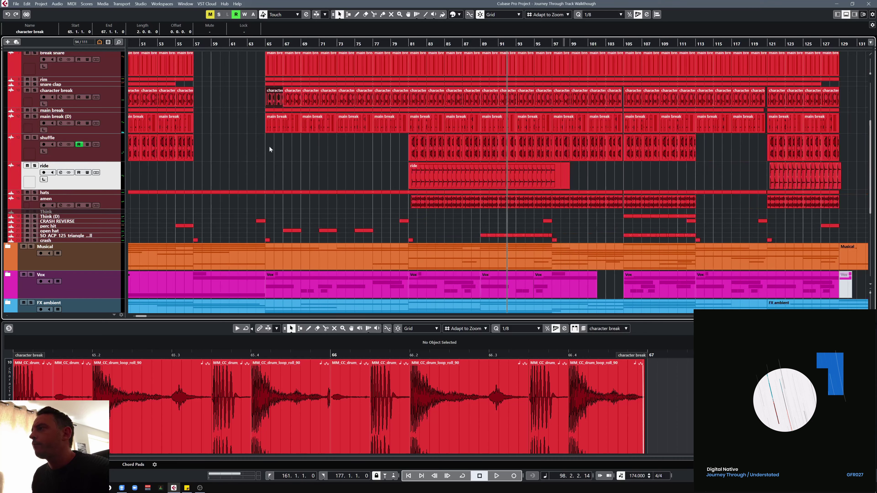
pyautogui.scroll(-2, 268, 146)
pyautogui.click(379, 42)
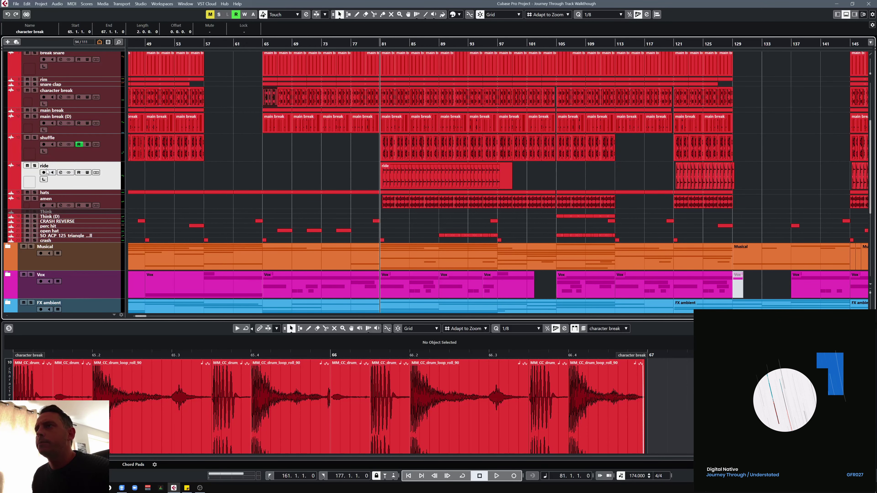
pyautogui.press('s')
pyautogui.press('space')
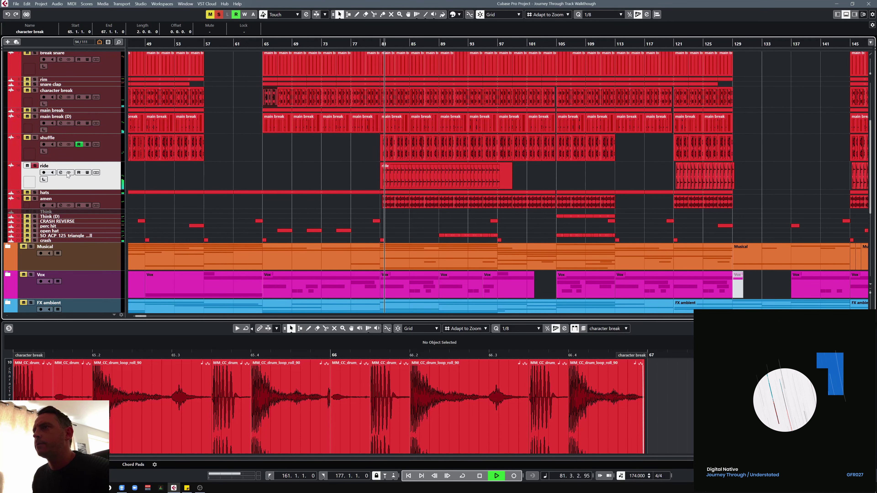
pyautogui.scroll(-3, 321, 139)
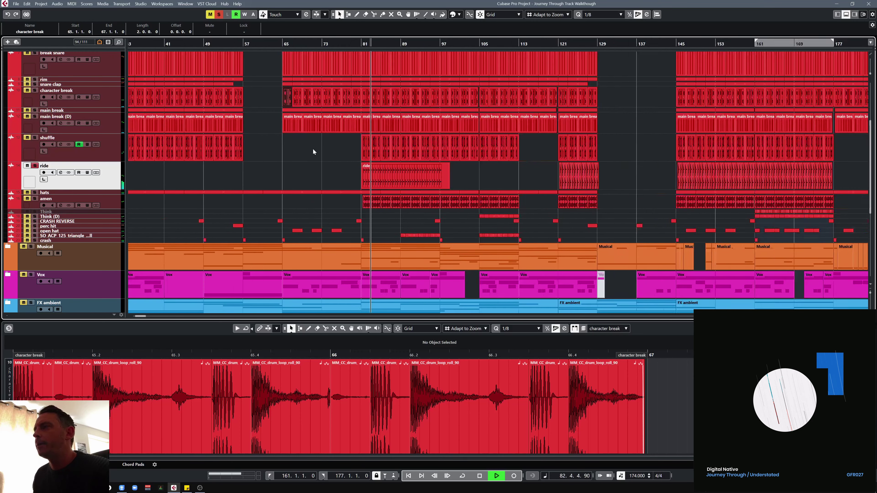
# - Open the ride's channel settings, examine its channel strip compressor while toggling the ride's solo, and close the settings
pyautogui.scroll(5, 51, 71)
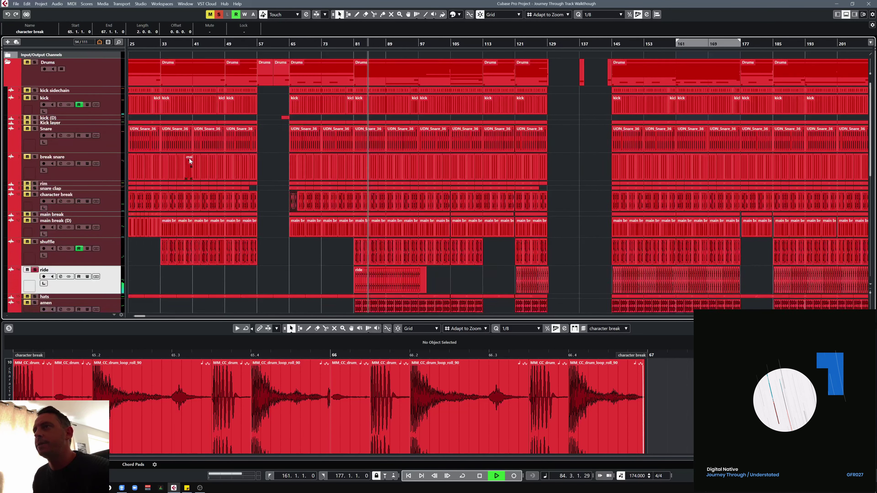
pyautogui.scroll(-5, 323, 170)
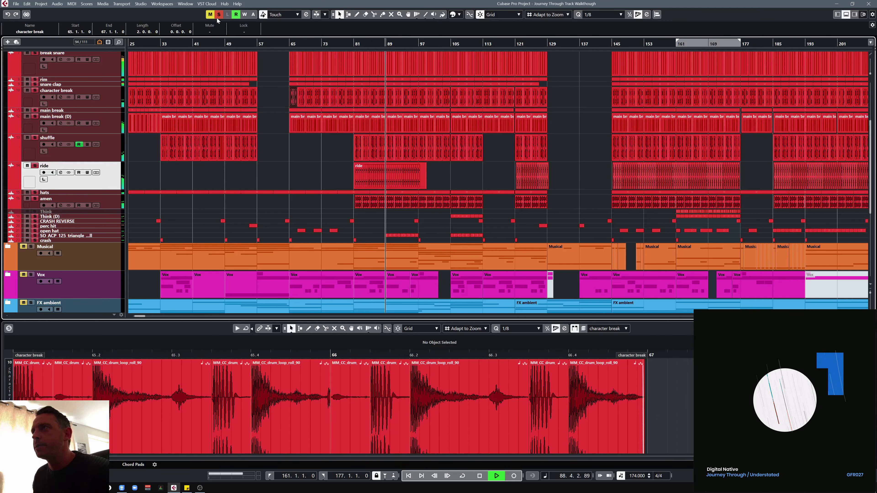
pyautogui.click(60, 173)
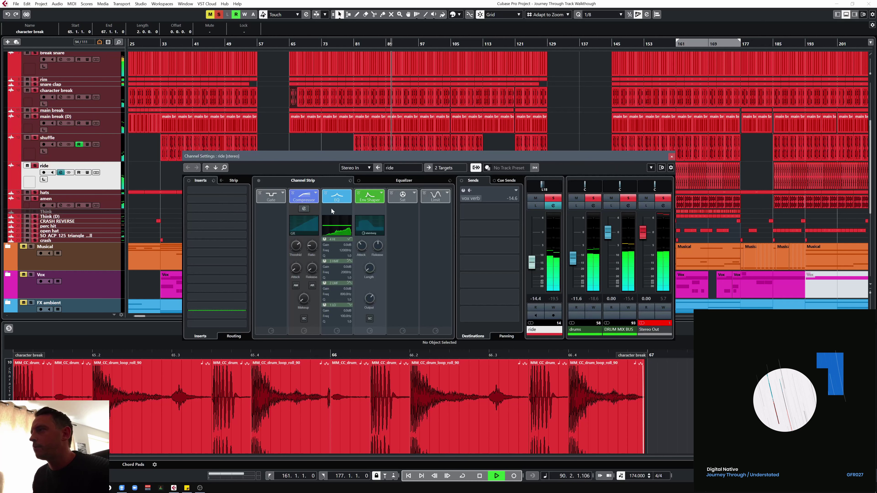
pyautogui.click(303, 209)
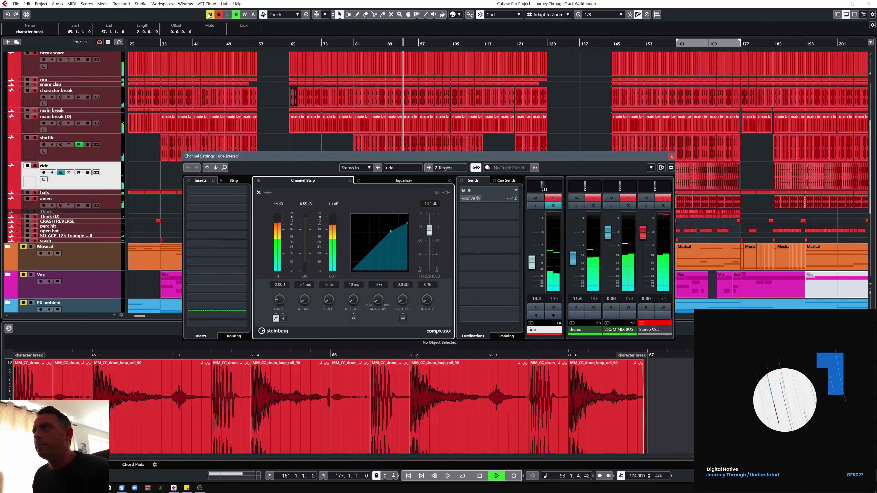
pyautogui.click(35, 165)
pyautogui.click(35, 166)
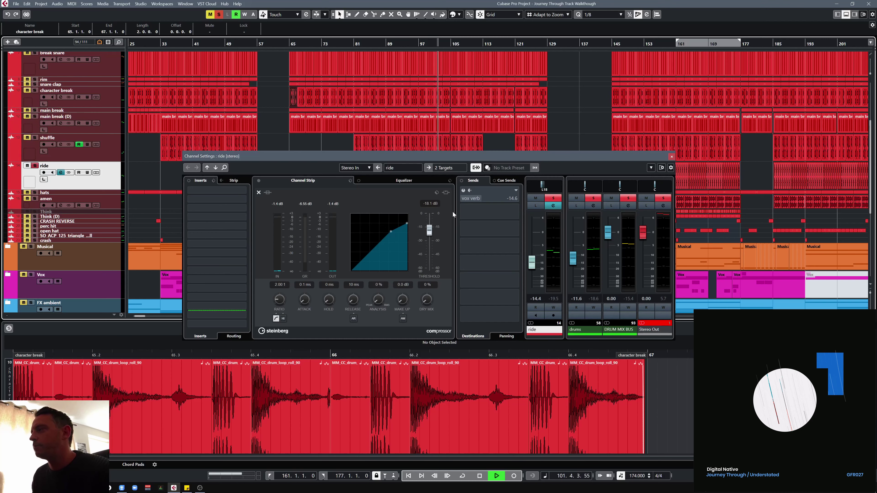
pyautogui.click(671, 157)
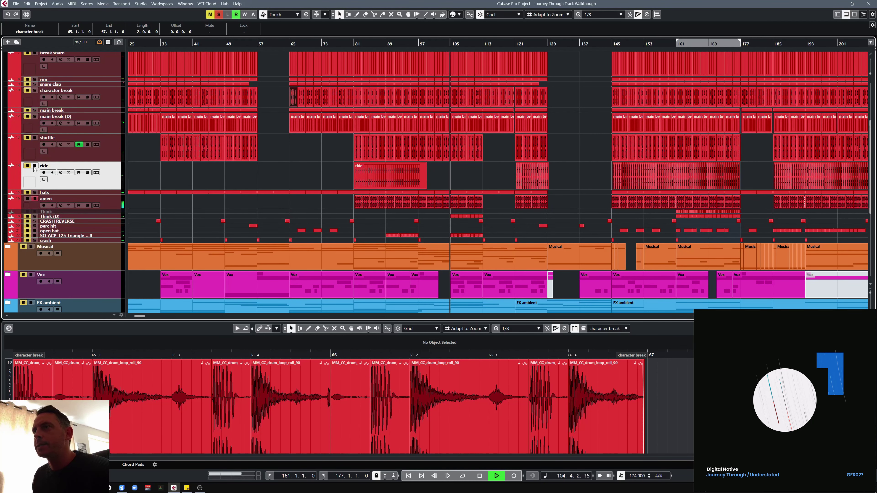
# - Solo the whole Drums folder and play it from just before bar 81
pyautogui.scroll(3, 176, 148)
pyautogui.scroll(3, 176, 148)
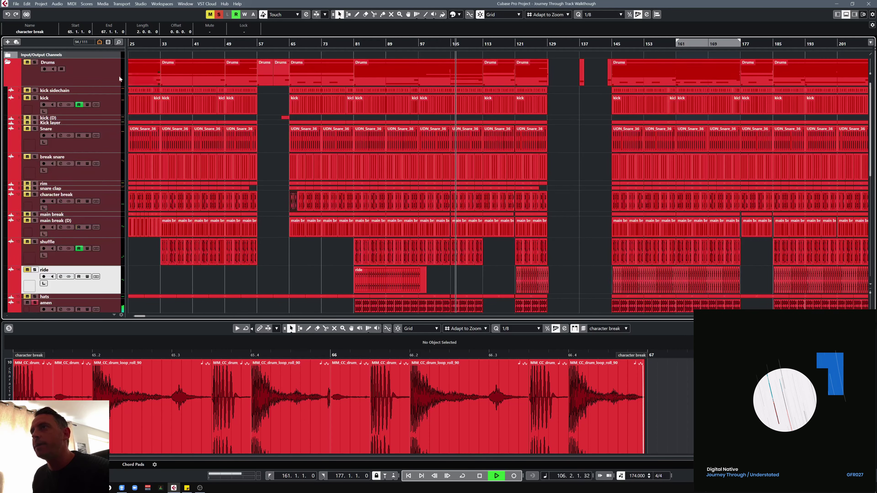
pyautogui.click(39, 65)
pyautogui.click(349, 44)
pyautogui.scroll(-6, 319, 207)
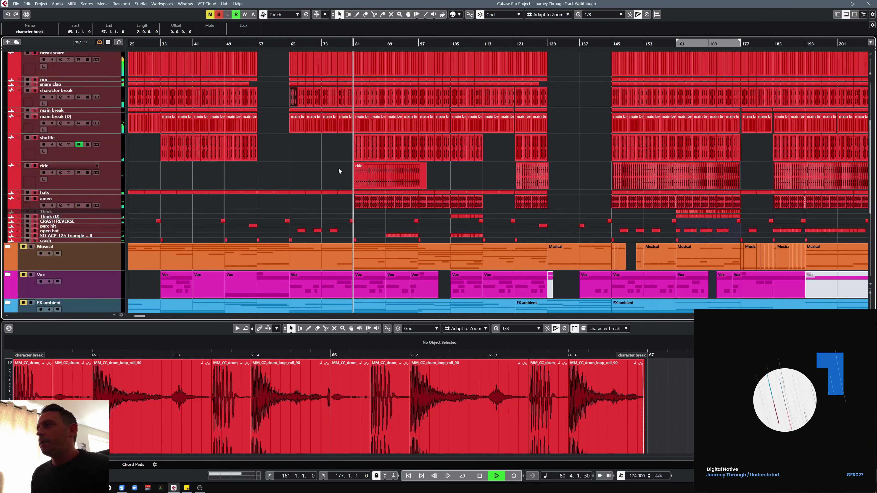
# - Replay from about bar 79, clear all solos to hear the full mix as the ride enters, and stop playback
pyautogui.scroll(3, 336, 170)
pyautogui.scroll(3, 324, 184)
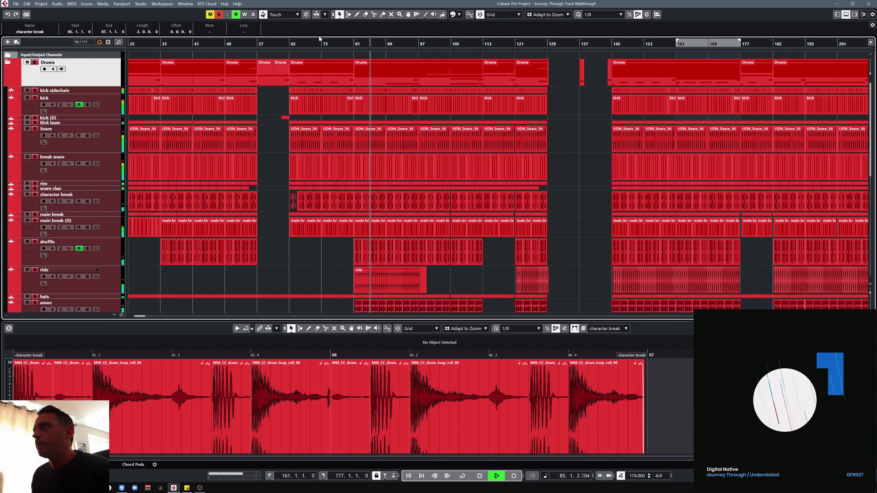
pyautogui.click(345, 42)
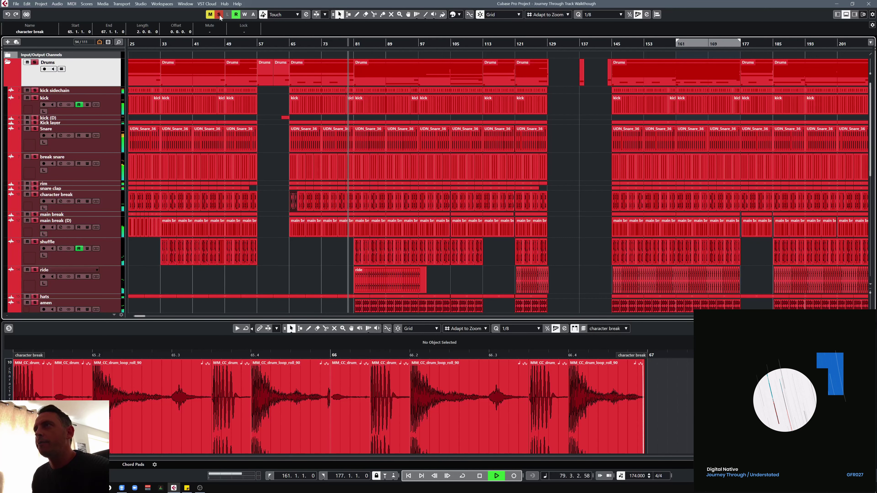
pyautogui.scroll(-3, 337, 196)
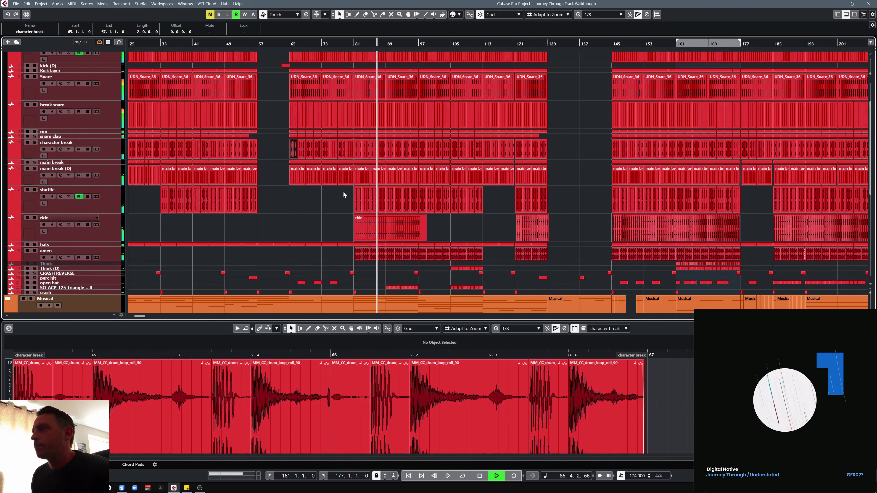
pyautogui.press('space')
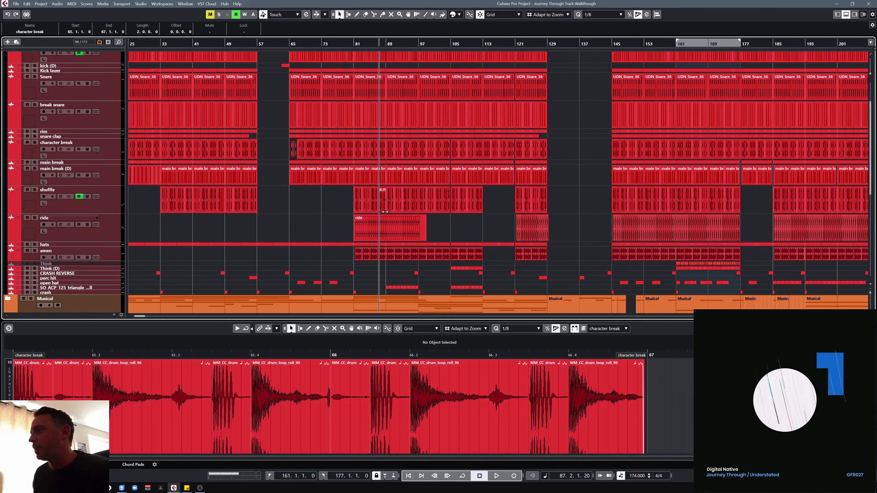
# - Enlarge the hats track, examine the equalizer in its channel settings, and close the settings
pyautogui.scroll(-3, 244, 209)
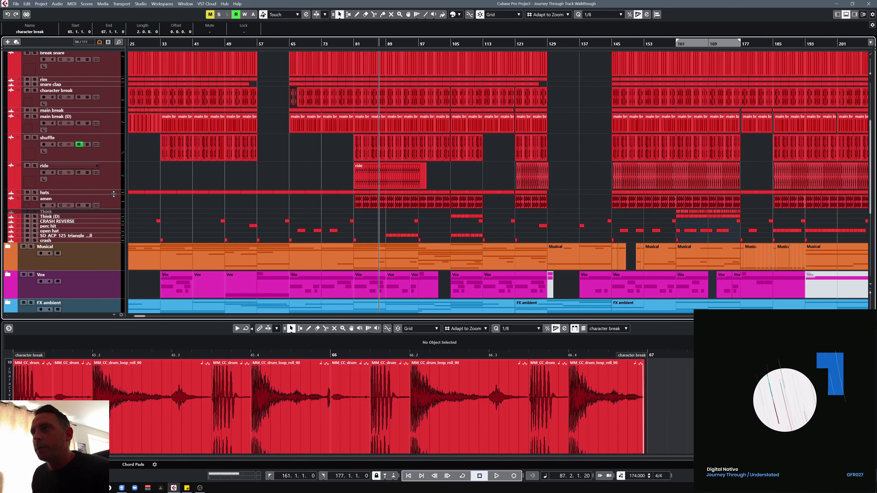
pyautogui.moveTo(114, 194); pyautogui.dragTo(68, 204)
pyautogui.click(60, 202)
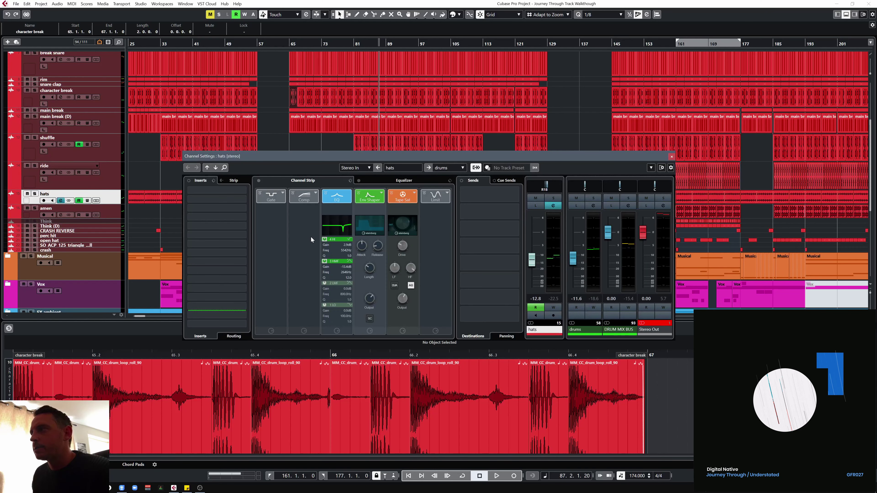
pyautogui.click(406, 181)
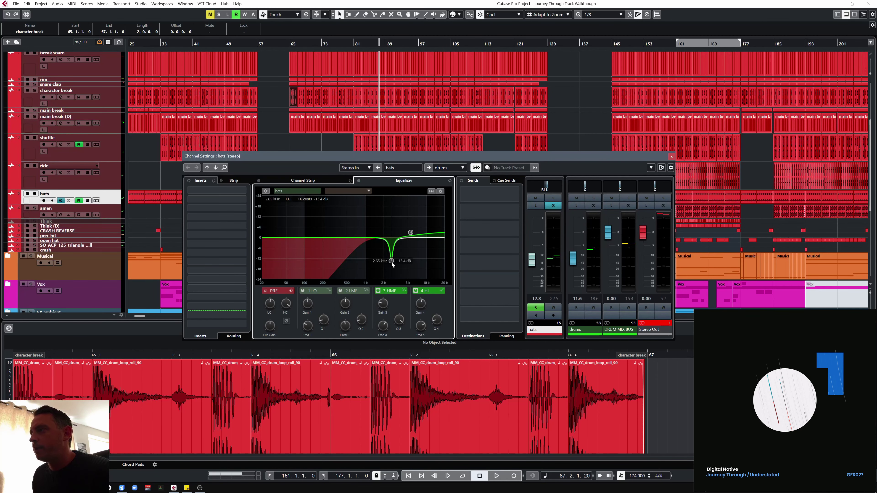
pyautogui.click(671, 158)
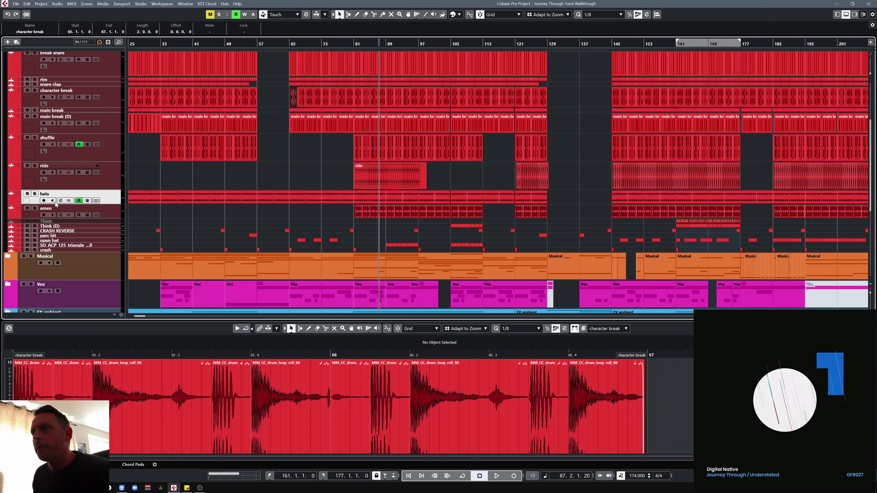
# - Solo the amen track and play it from around bar 87 while viewing its events up close
pyautogui.click(35, 208)
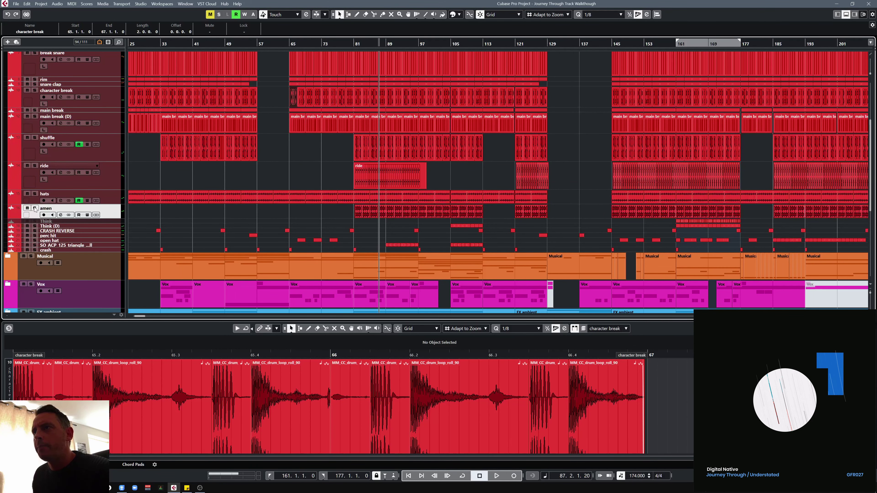
pyautogui.press('space')
pyautogui.press('h')
pyautogui.press('h')
pyautogui.press('h')
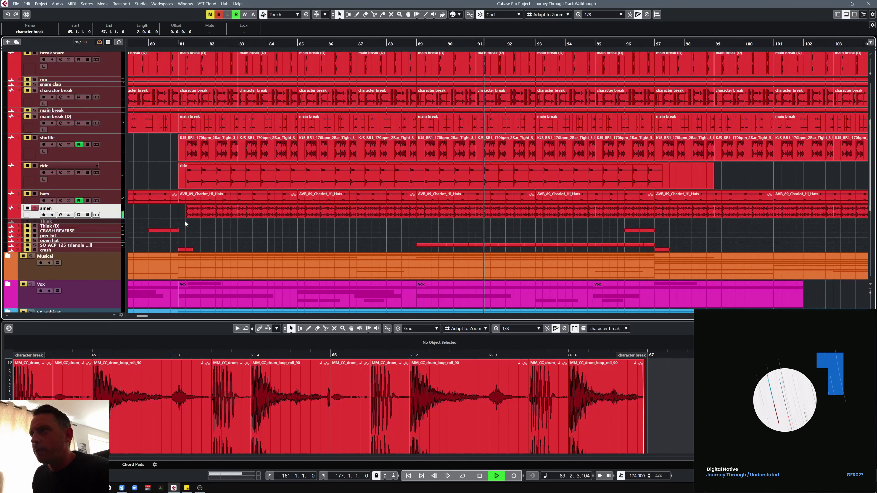
pyautogui.scroll(2, 184, 220)
pyautogui.scroll(-3, 185, 222)
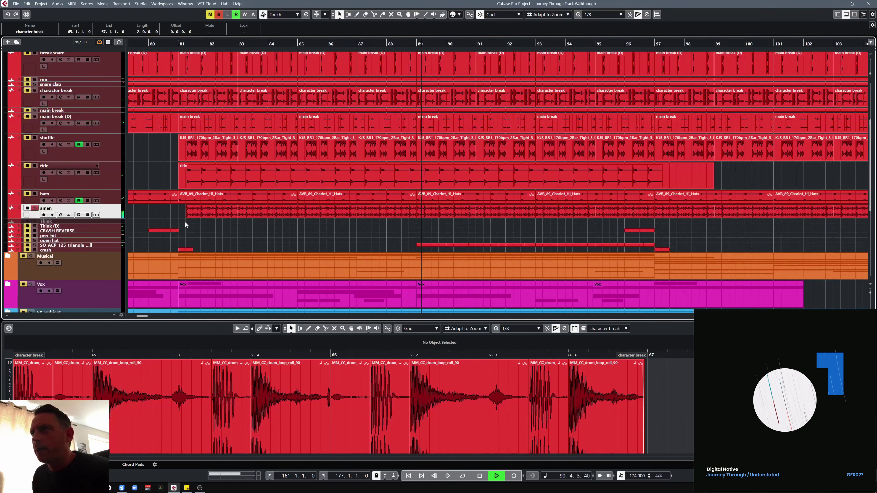
# - Open the amen track's channel settings and examine its Frequency and Compressor inserts and the compressor's side-chain routing
pyautogui.click(62, 215)
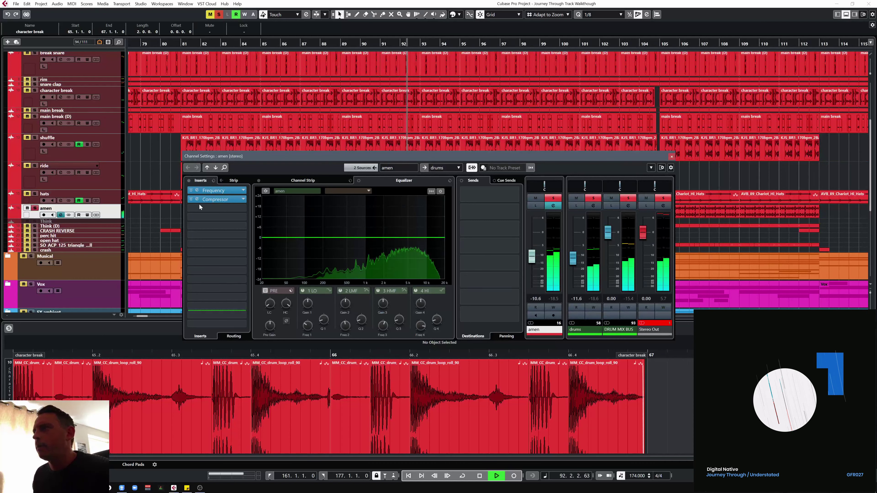
pyautogui.click(217, 192)
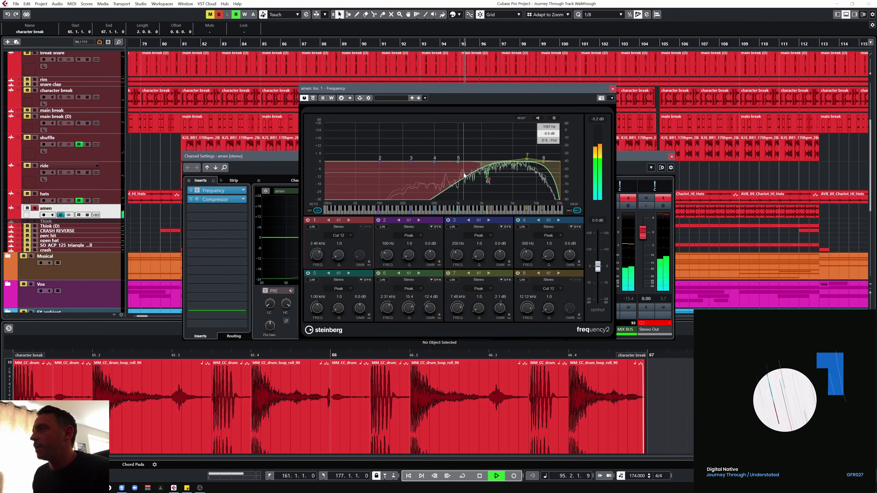
pyautogui.click(242, 200)
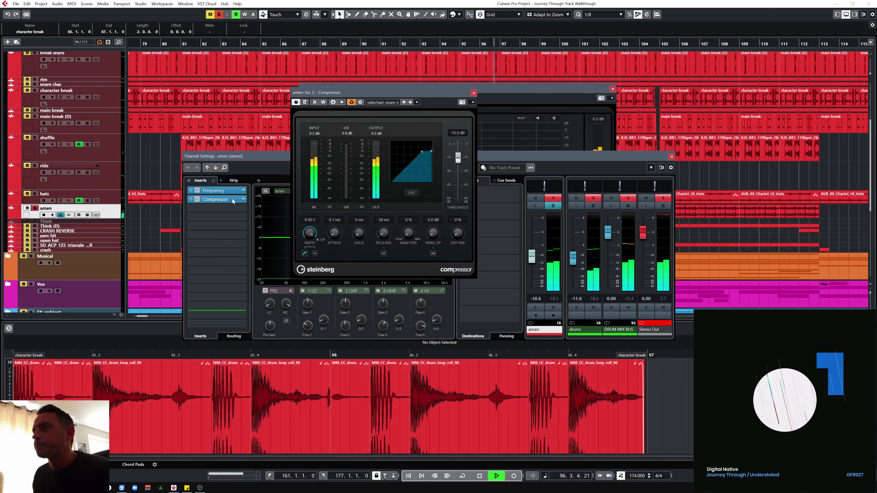
pyautogui.click(361, 102)
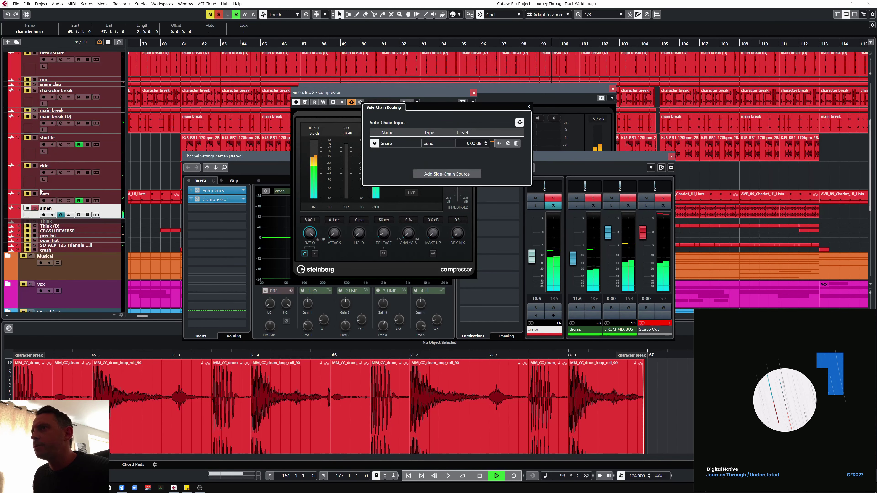
# - Solo the Drums folder, compare the amen compressor bypassed and active, stop playback, and close the plug-ins and channel settings
pyautogui.scroll(5, 45, 64)
pyautogui.click(46, 64)
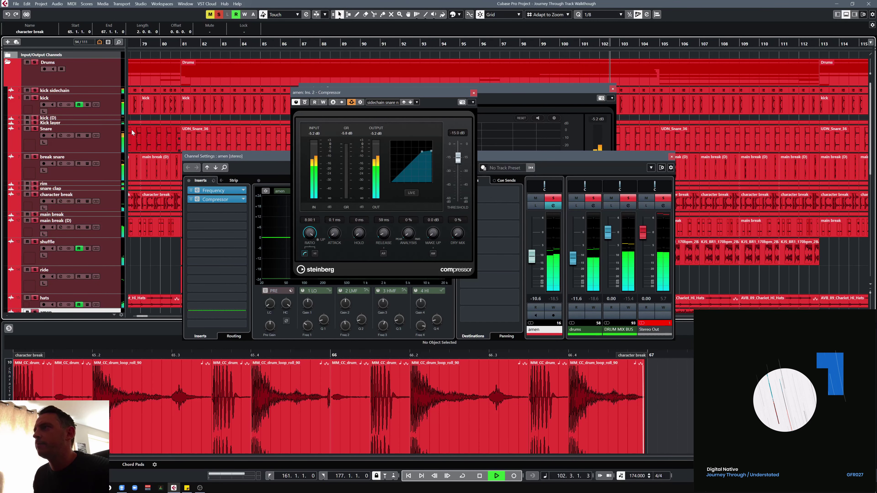
pyautogui.click(307, 103)
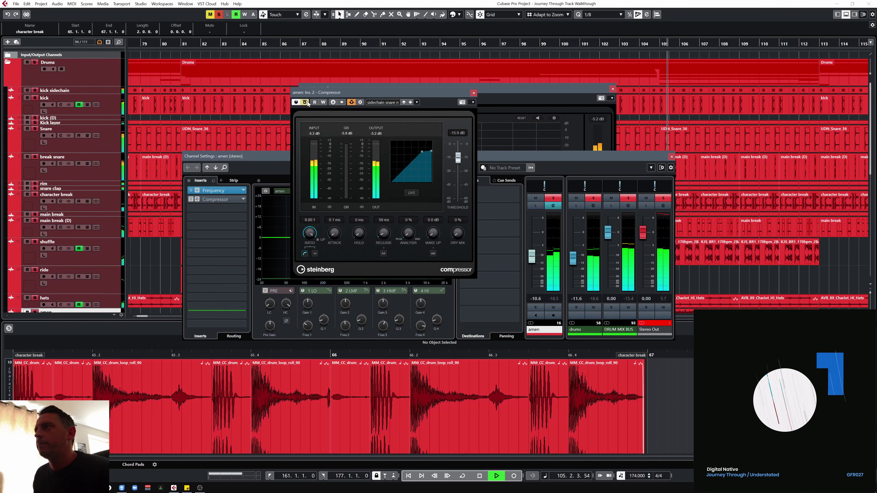
pyautogui.click(305, 103)
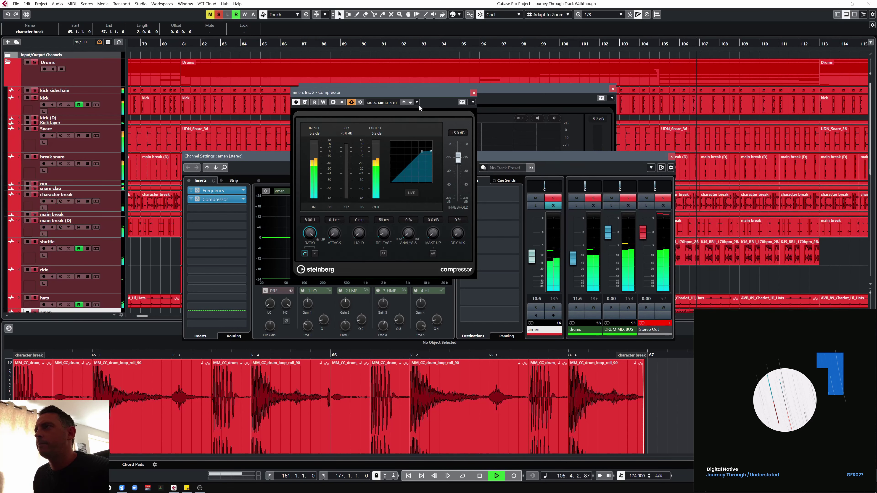
pyautogui.press('space')
pyautogui.click(473, 92)
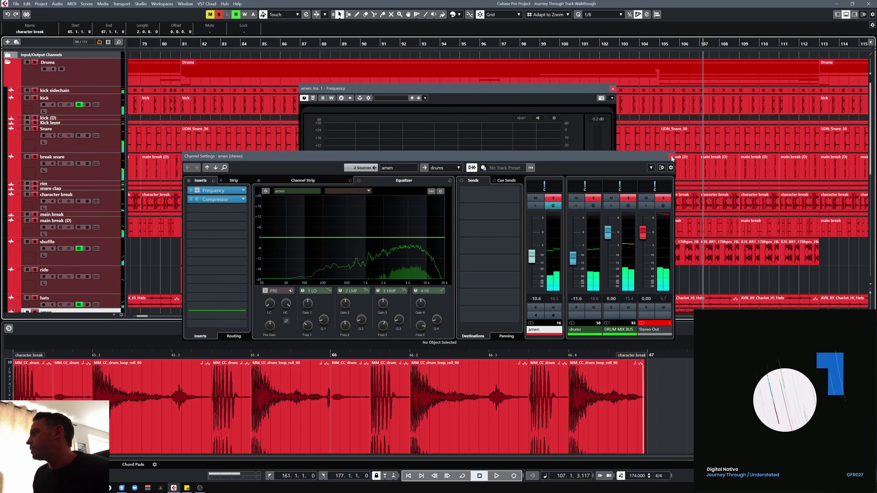
pyautogui.click(671, 156)
pyautogui.click(611, 91)
# - Examine how the drum and percussion layers are arranged across the track, from the snares to the crash
pyautogui.press('g')
pyautogui.press('g')
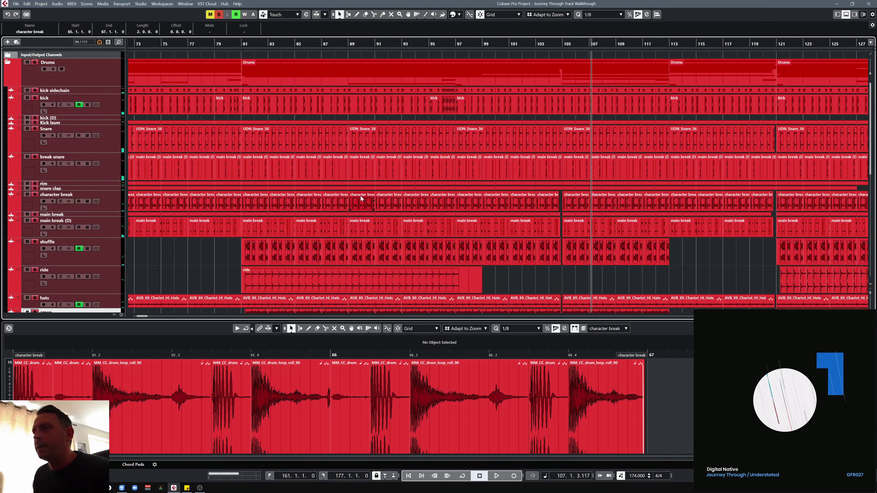
pyautogui.scroll(-3, 361, 196)
pyautogui.scroll(-2, 361, 196)
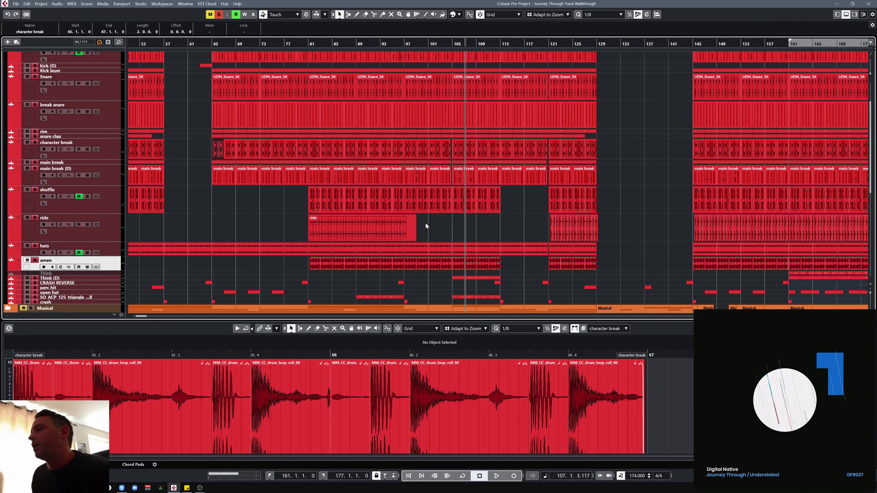
pyautogui.scroll(-2, 404, 227)
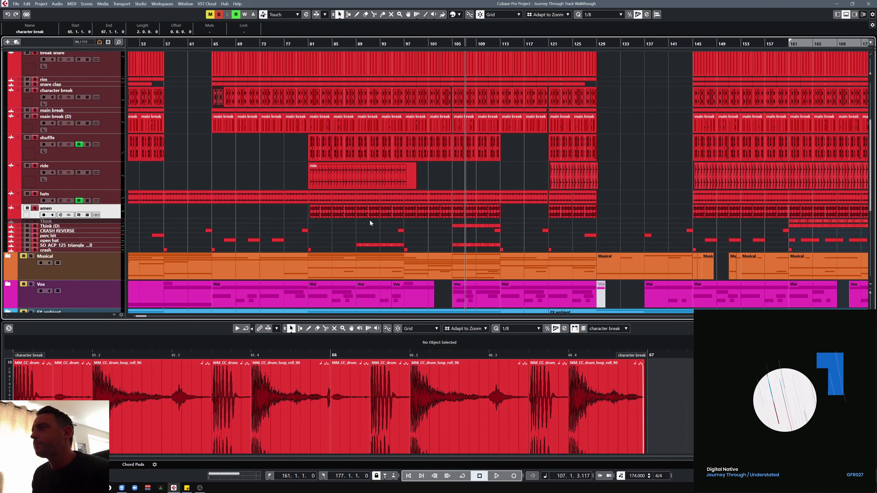
pyautogui.keyDown('ctrl'); pyautogui.scroll(3, 355, 230); pyautogui.keyUp('ctrl')
pyautogui.scroll(-2, 355, 227)
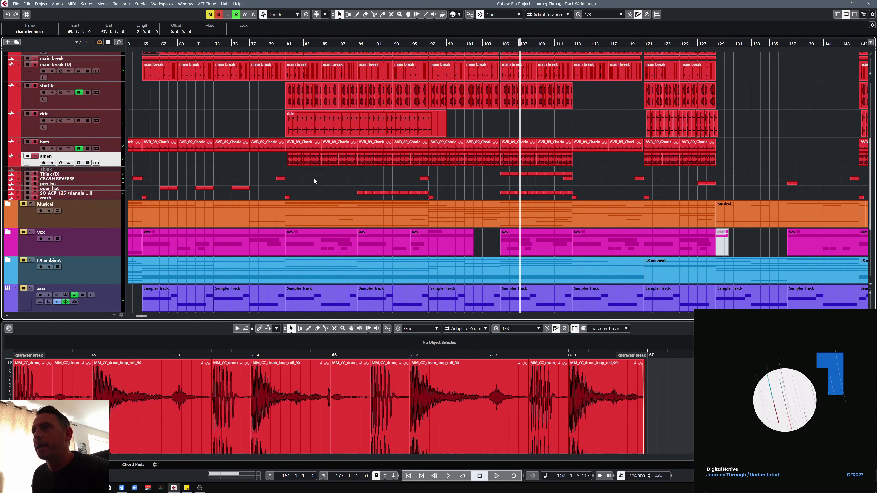
pyautogui.keyDown('ctrl'); pyautogui.scroll(-1, 314, 177); pyautogui.keyUp('ctrl')
# - Enlarge and solo the Think (D) track and play it from bar 105
pyautogui.click(351, 43)
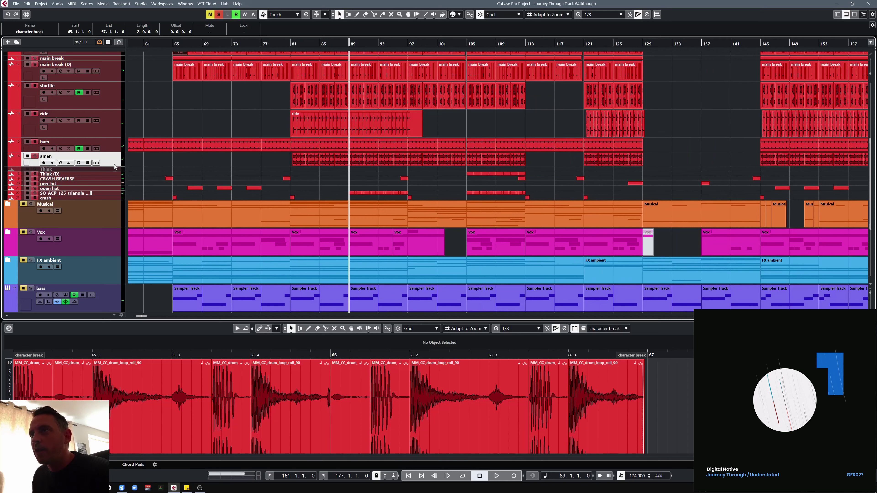
pyautogui.click(113, 174)
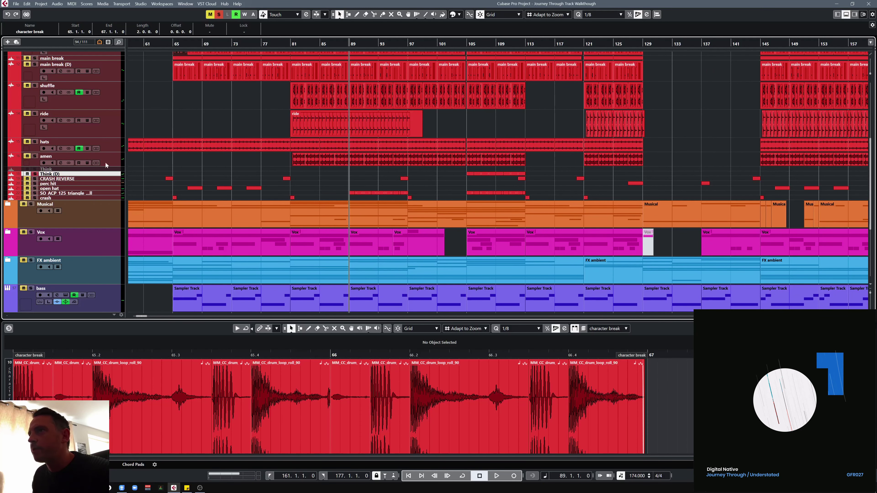
pyautogui.moveTo(112, 175); pyautogui.dragTo(114, 194)
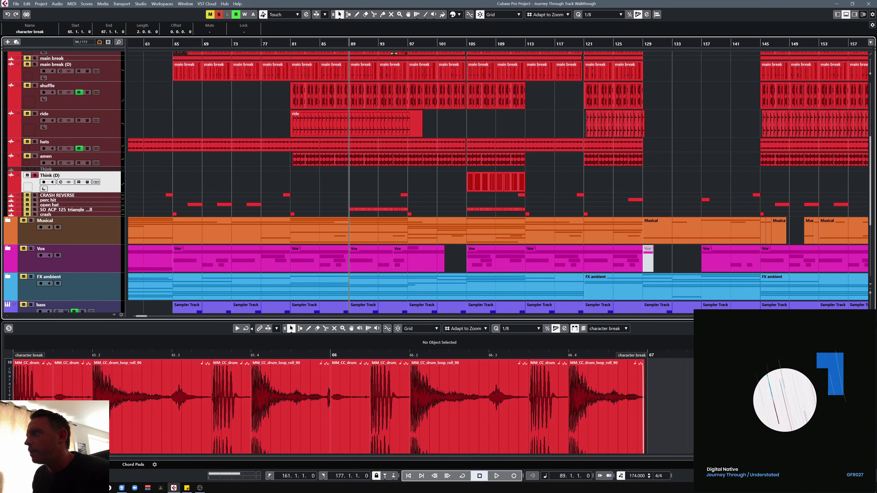
pyautogui.doubleClick(467, 44)
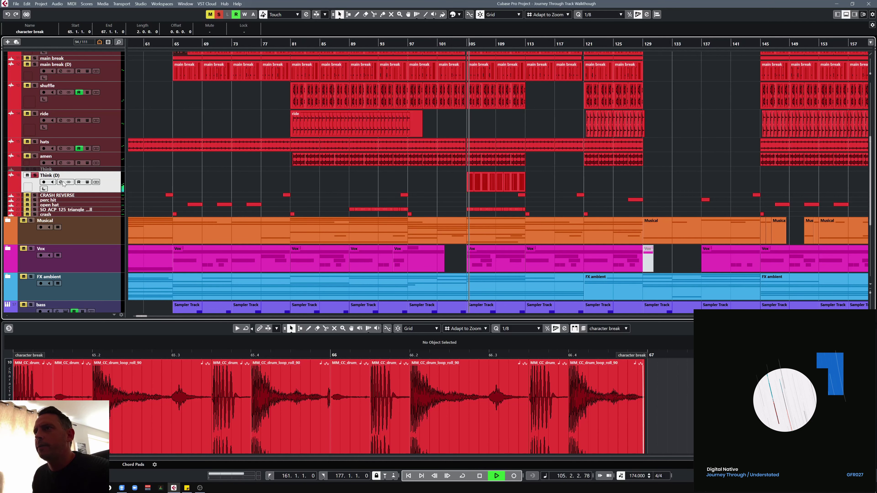
# - Open the Think (D) channel settings, examine its Frequency and Compressor inserts and the side-chain routing, and close the compressor
pyautogui.click(60, 182)
pyautogui.click(213, 191)
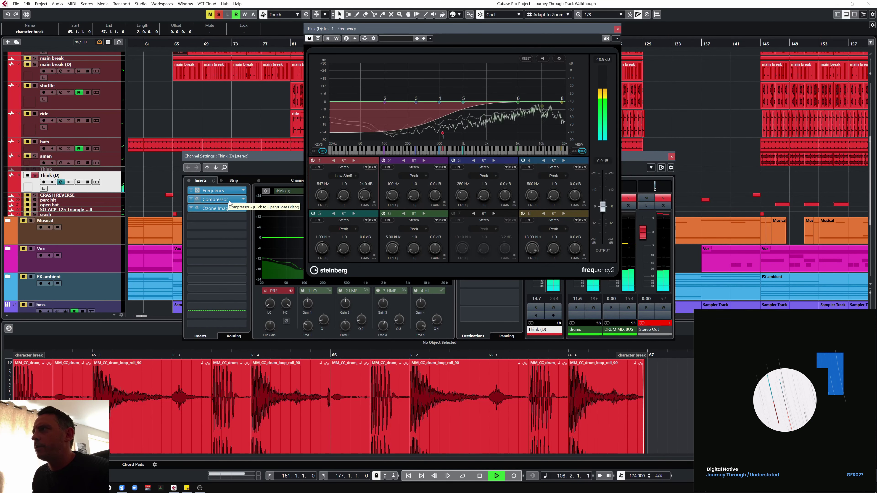
pyautogui.click(229, 201)
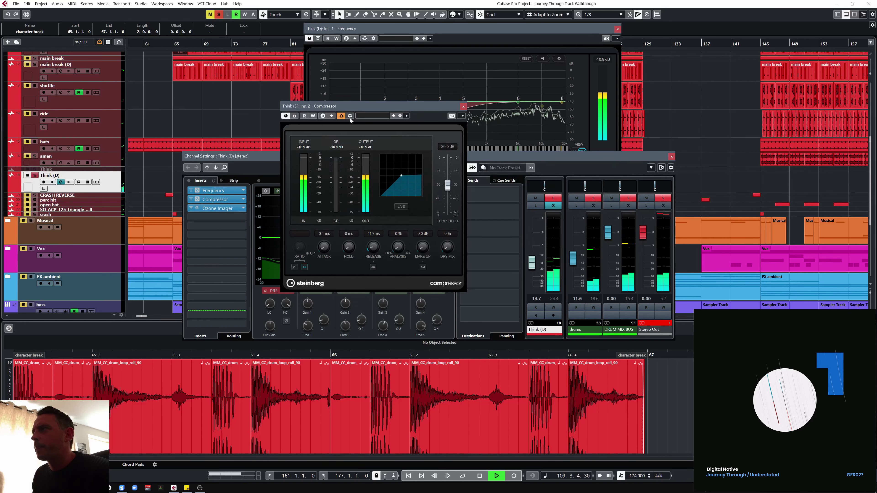
pyautogui.click(341, 116)
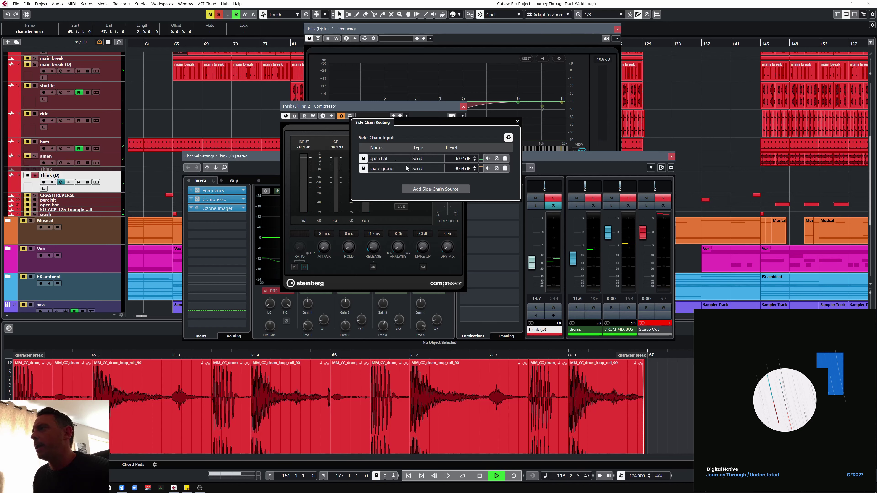
pyautogui.click(517, 121)
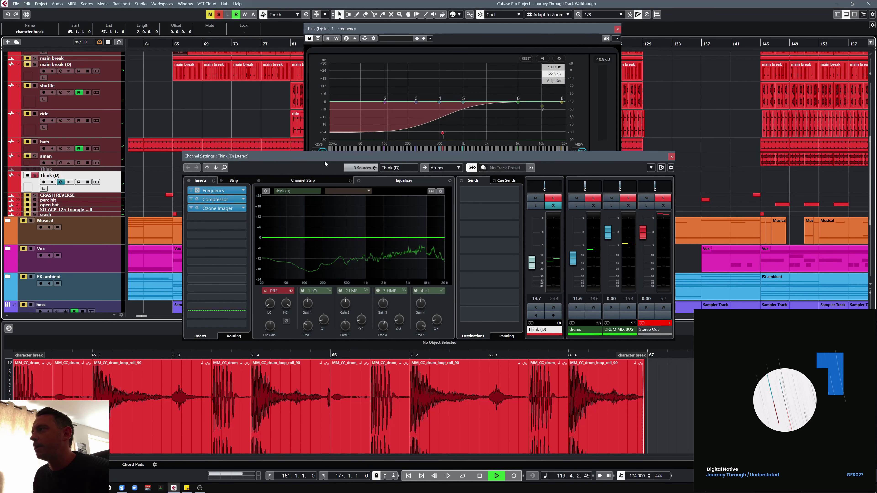
pyautogui.click(463, 106)
# - Open Think (D)'s Ozone Imager, compare it bypassed and active from bar 105, and close the plug-ins and channel settings
pyautogui.click(231, 209)
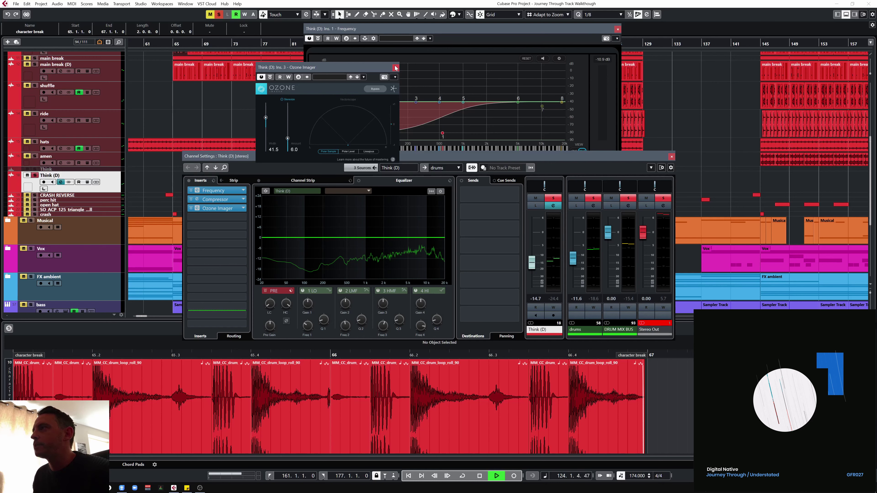
pyautogui.press('space')
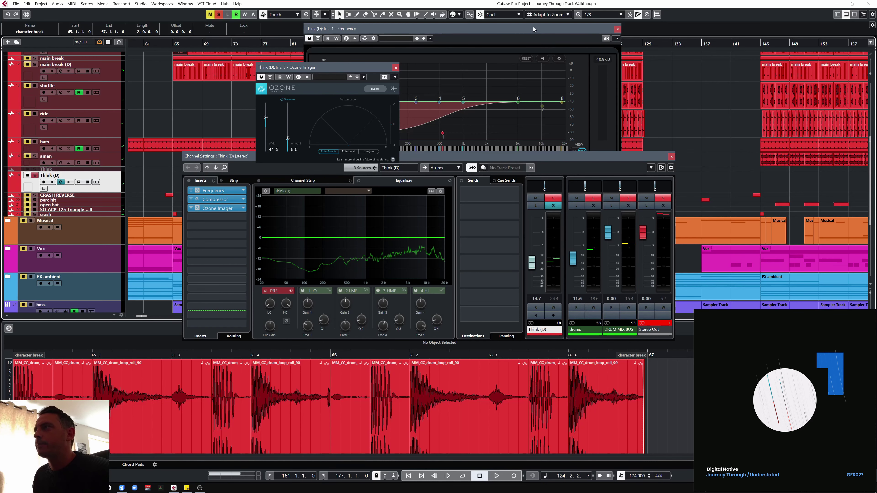
pyautogui.click(617, 29)
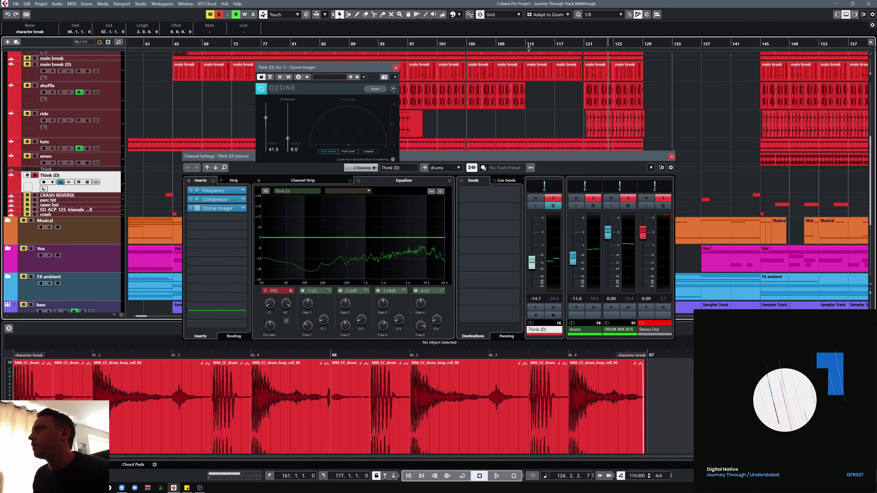
pyautogui.doubleClick(467, 44)
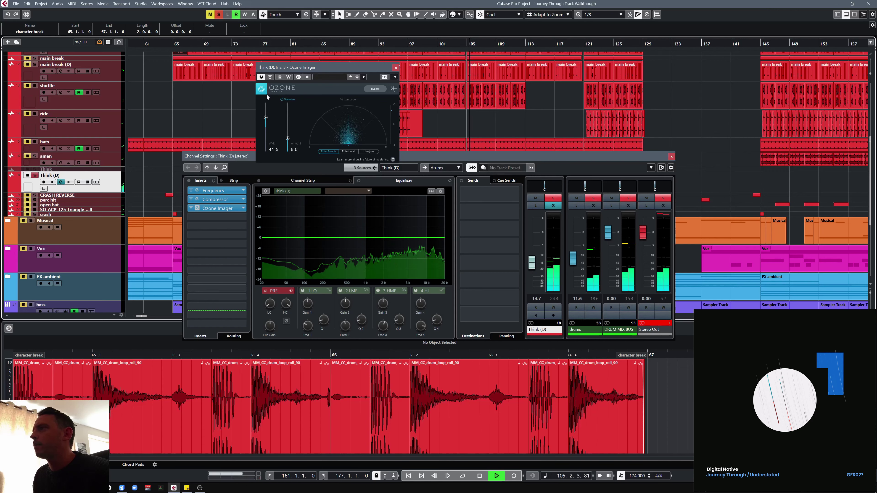
pyautogui.click(271, 77)
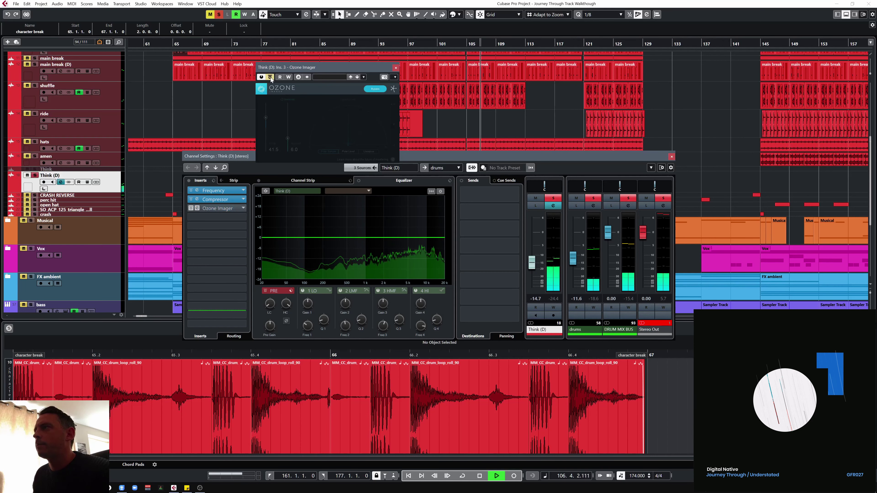
pyautogui.click(271, 77)
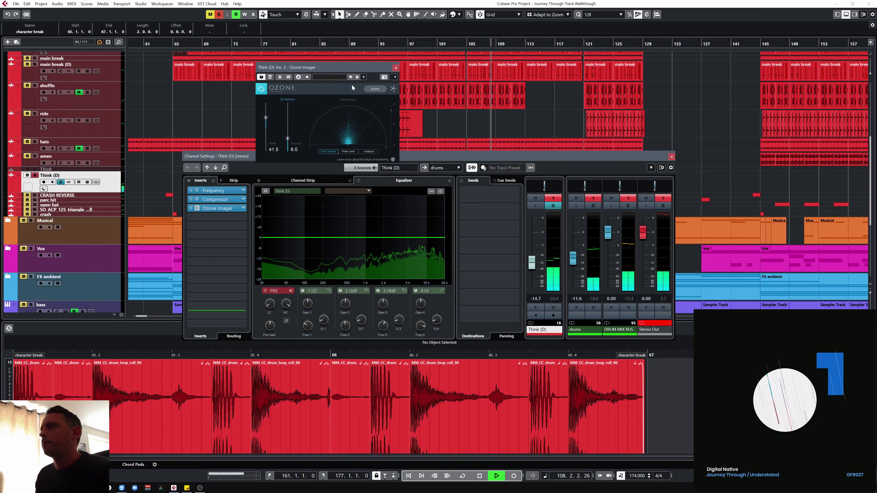
pyautogui.press('space')
pyautogui.click(396, 68)
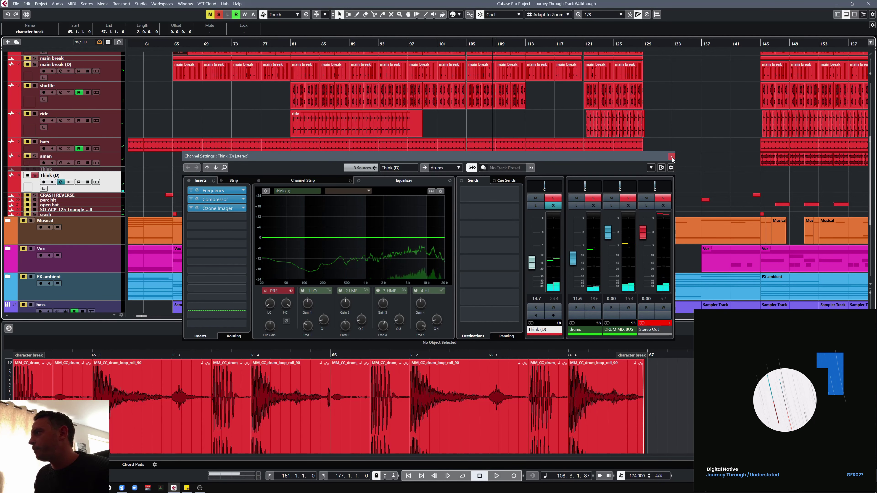
pyautogui.press('e')
# - Enlarge the SO_ACP_125_triangle track, play it in solo from bar 89, and inspect its events up close
pyautogui.scroll(-2, 141, 175)
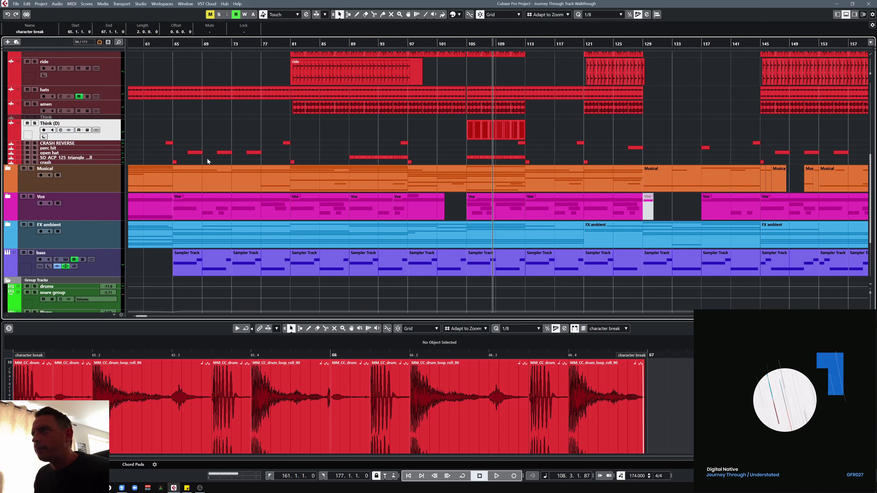
pyautogui.moveTo(108, 159); pyautogui.dragTo(132, 184)
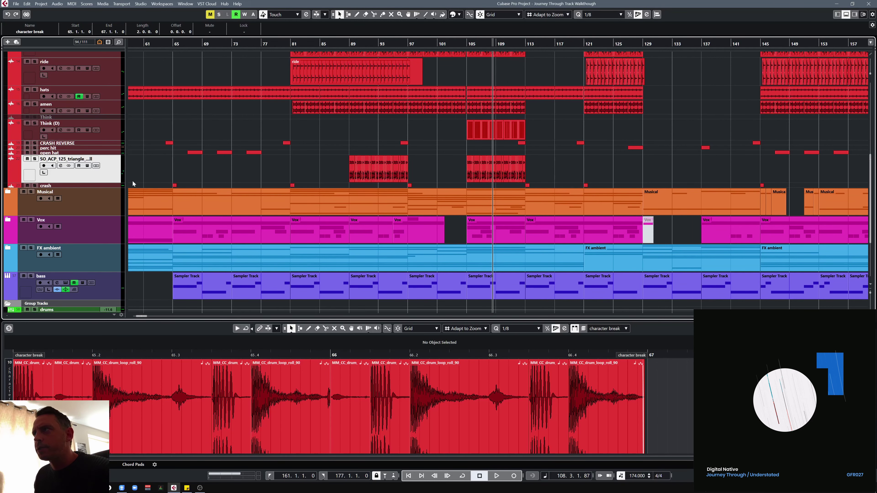
pyautogui.click(349, 43)
pyautogui.press('space')
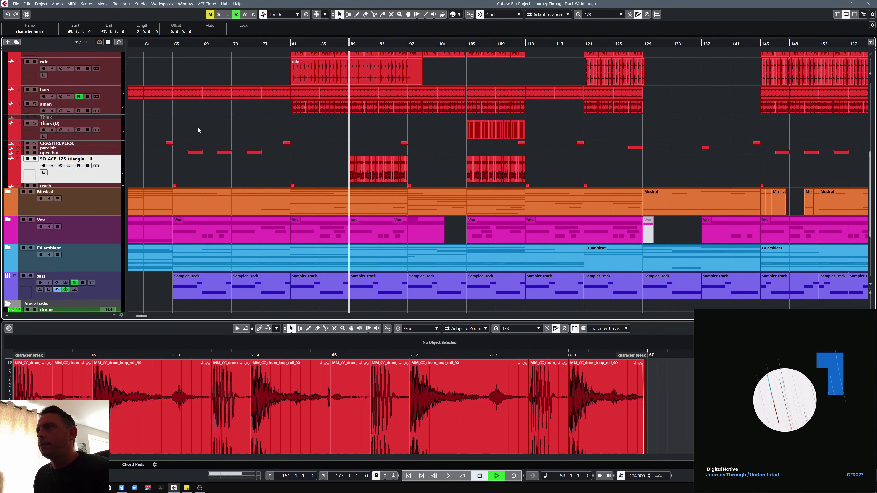
pyautogui.click(34, 159)
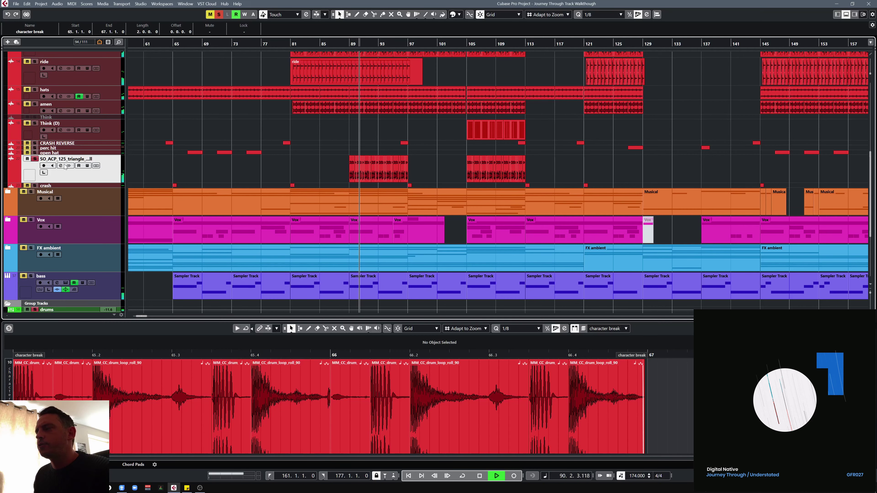
pyautogui.scroll(8, 415, 171)
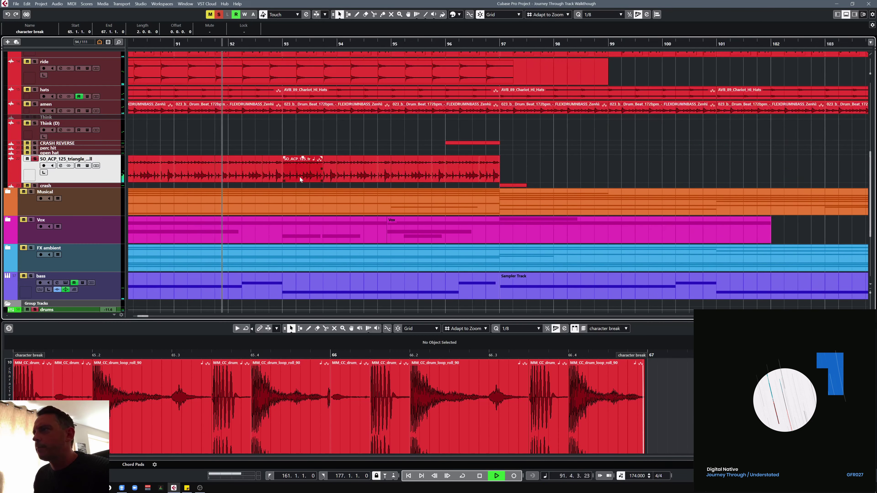
# - Examine the triangle track's equalizer and channel strip, stop playback, and close its channel settings
pyautogui.press('e')
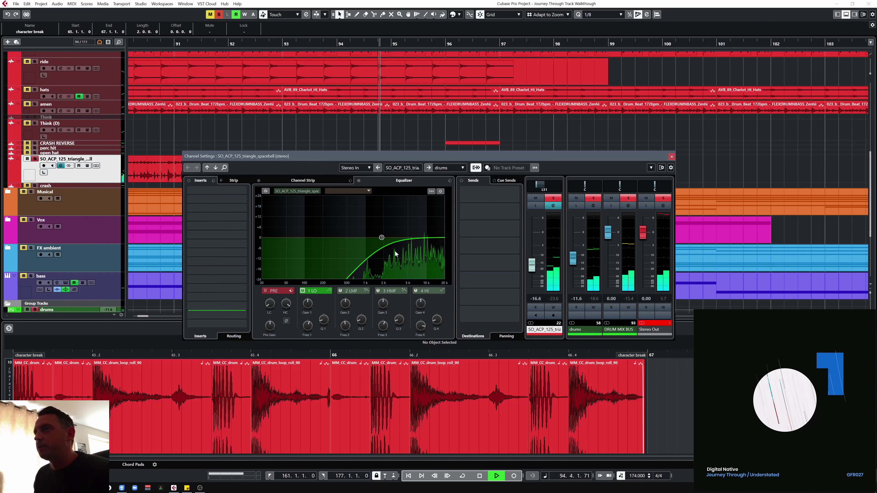
pyautogui.click(296, 180)
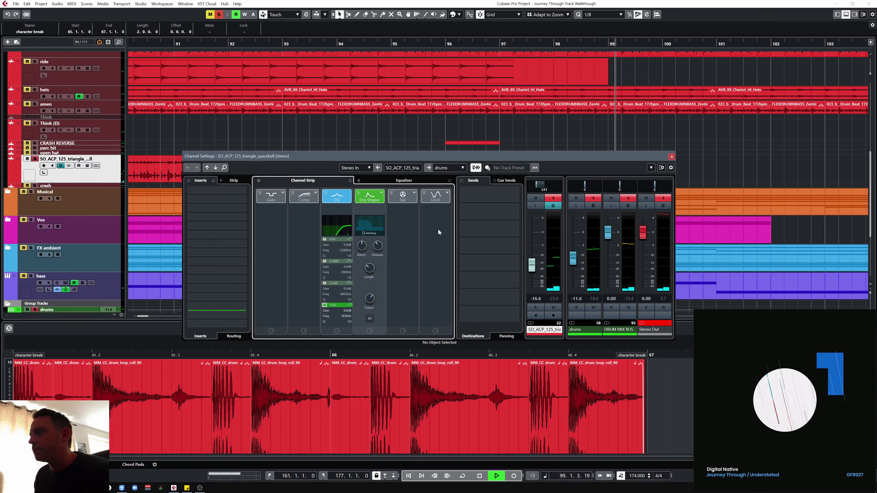
pyautogui.press('space')
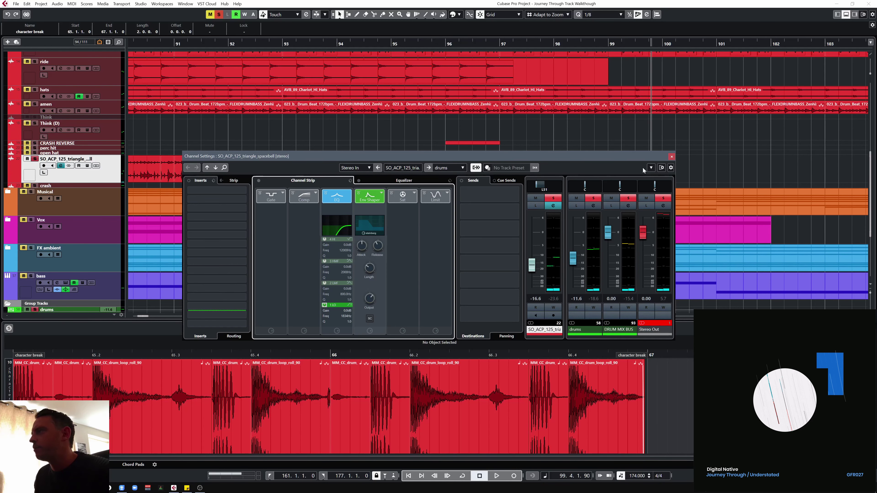
pyautogui.click(671, 158)
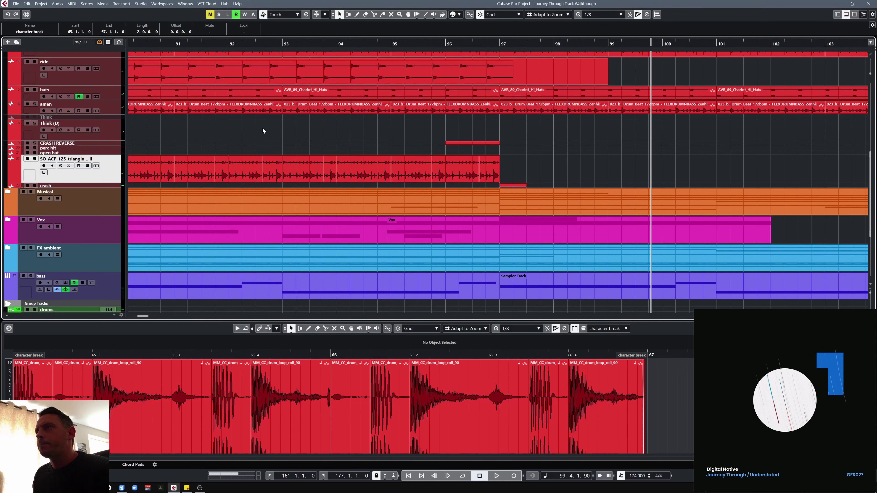
# - Compare the panning in the channel settings of the triangle, amen, hats, ride and shuffle tracks
pyautogui.click(61, 166)
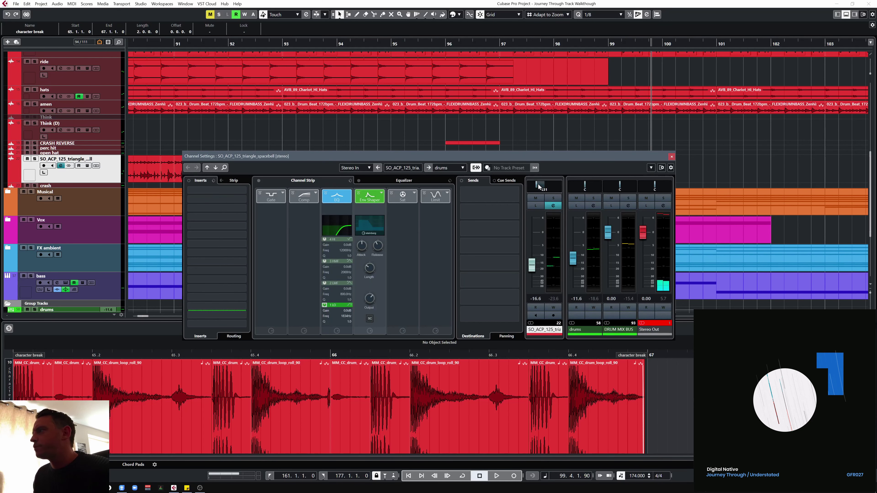
pyautogui.click(111, 103)
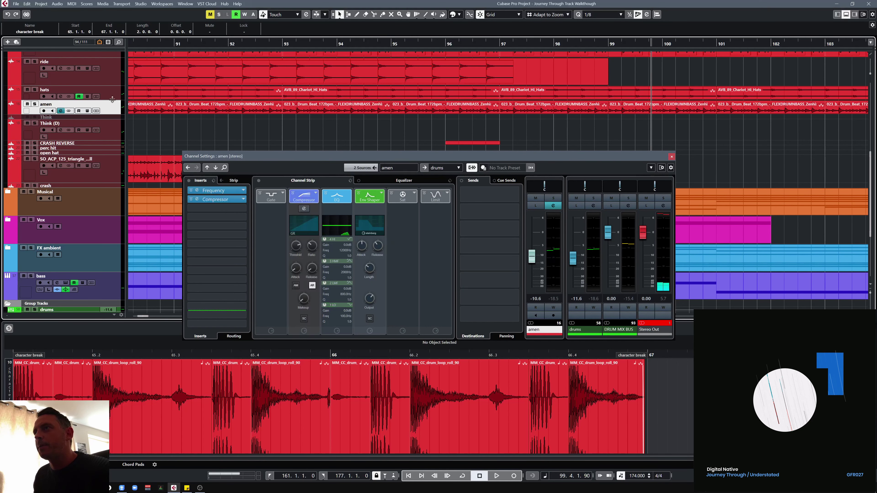
pyautogui.click(112, 92)
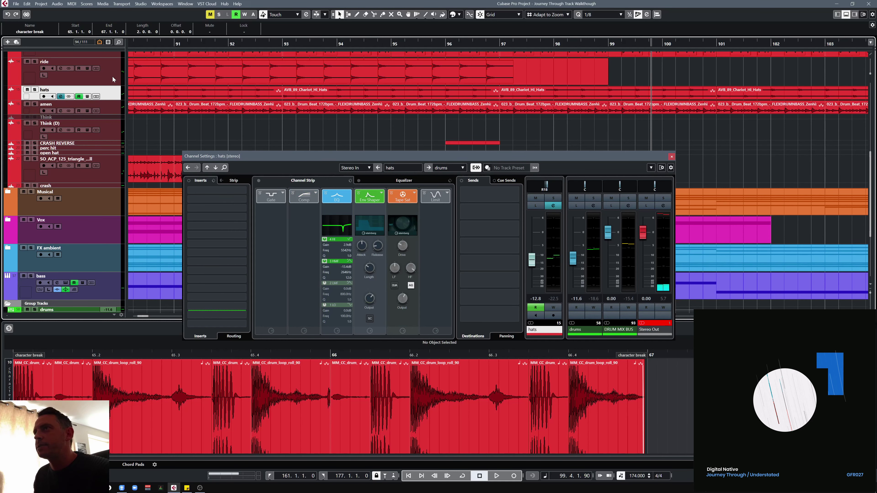
pyautogui.click(112, 77)
pyautogui.scroll(2, 112, 104)
pyautogui.click(111, 98)
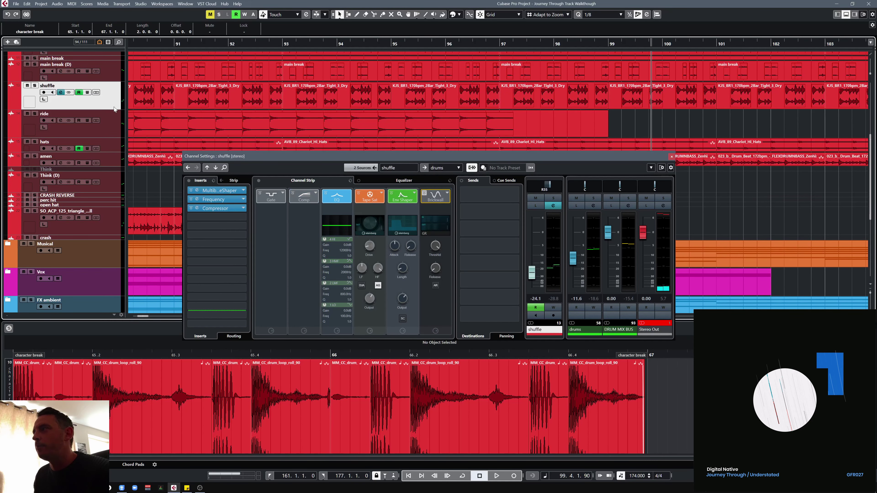
# - Check the panning of main break (D), character break, snare clap, rim and break snare, and close the channel settings
pyautogui.scroll(2, 114, 107)
pyautogui.click(114, 119)
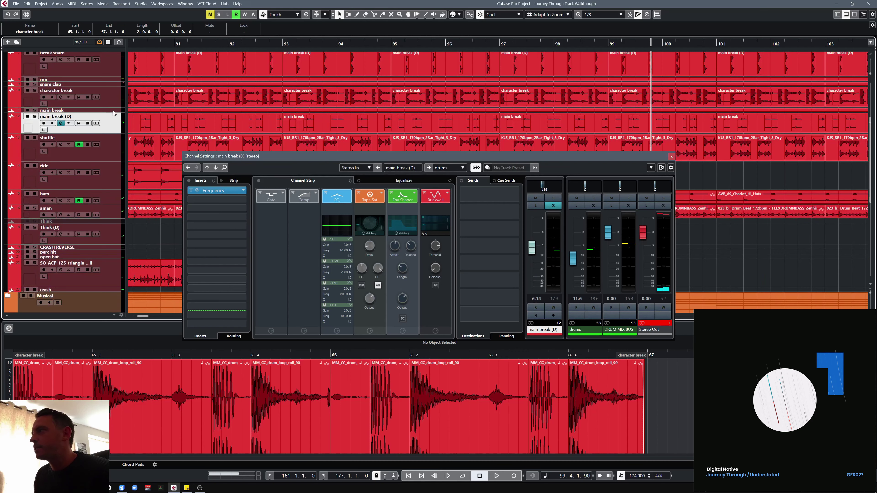
pyautogui.click(113, 102)
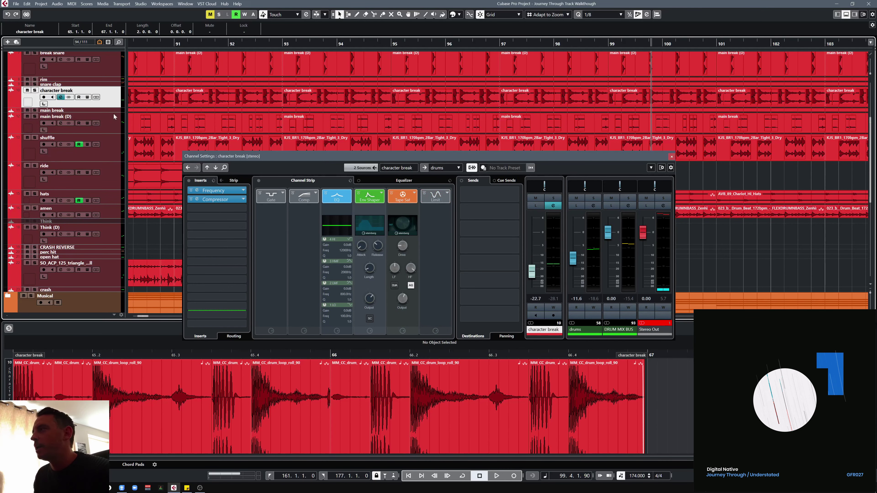
pyautogui.scroll(2, 114, 116)
pyautogui.click(114, 136)
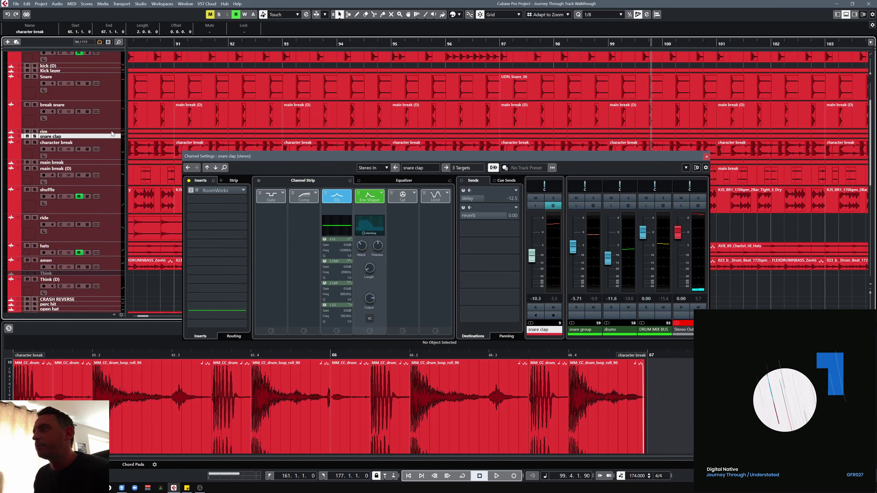
pyautogui.click(111, 131)
pyautogui.click(112, 117)
pyautogui.scroll(2, 113, 101)
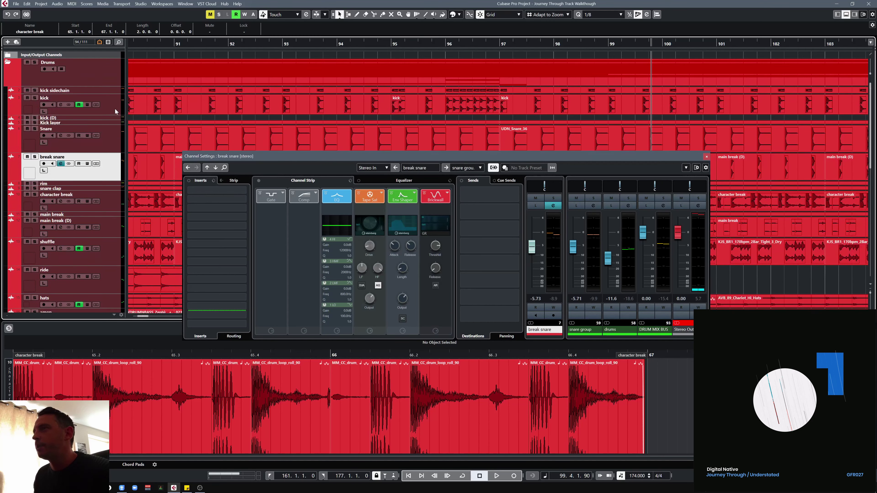
pyautogui.scroll(-6, 109, 135)
pyautogui.scroll(-4, 104, 191)
pyautogui.click(706, 156)
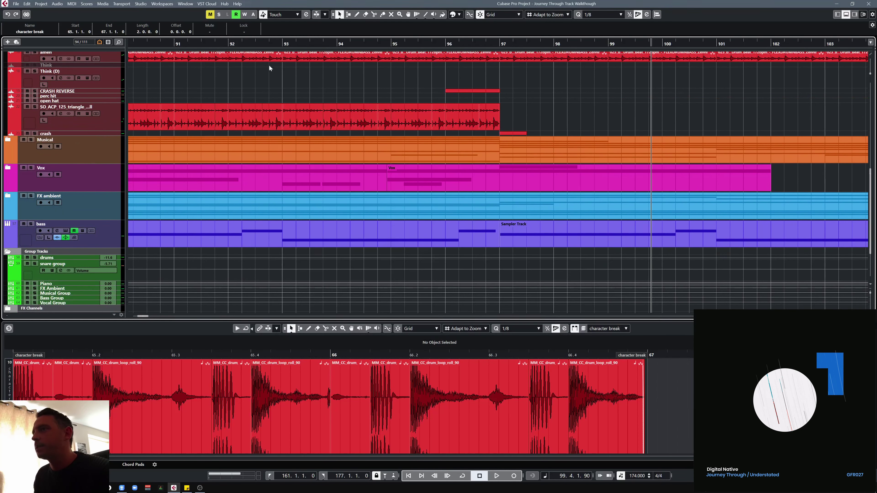
# - Solo the drums group track, enlarge it, and open its channel settings in a clear spot over the arrangement
pyautogui.scroll(-3, 211, 120)
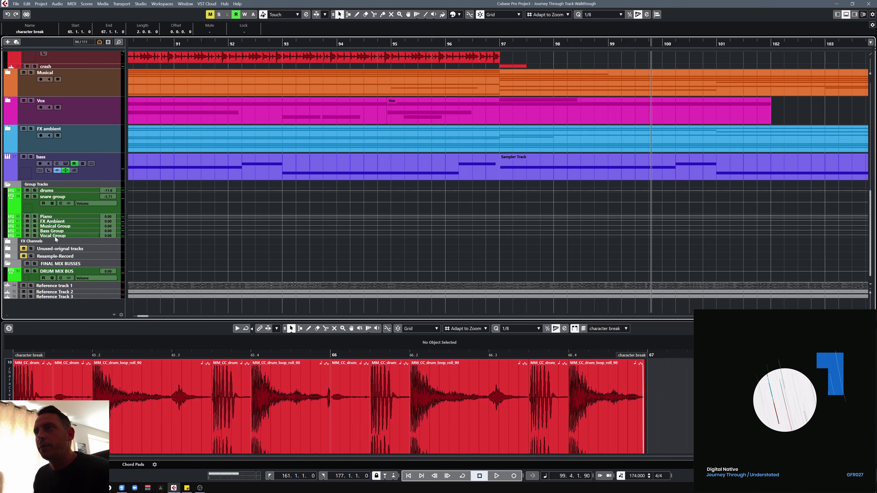
pyautogui.click(35, 190)
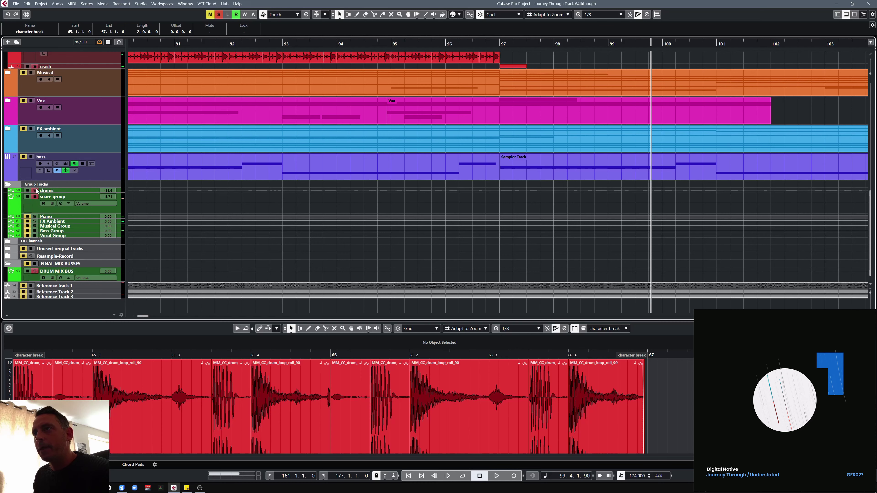
pyautogui.moveTo(54, 193); pyautogui.dragTo(59, 212)
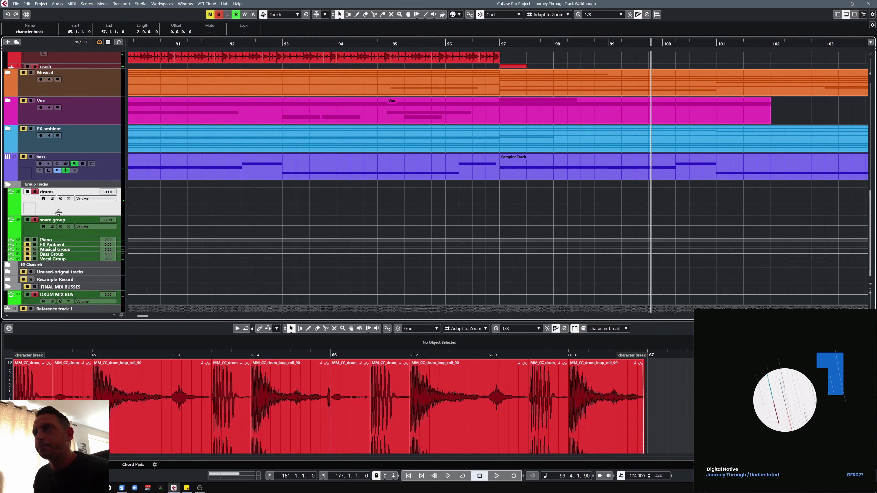
pyautogui.click(60, 199)
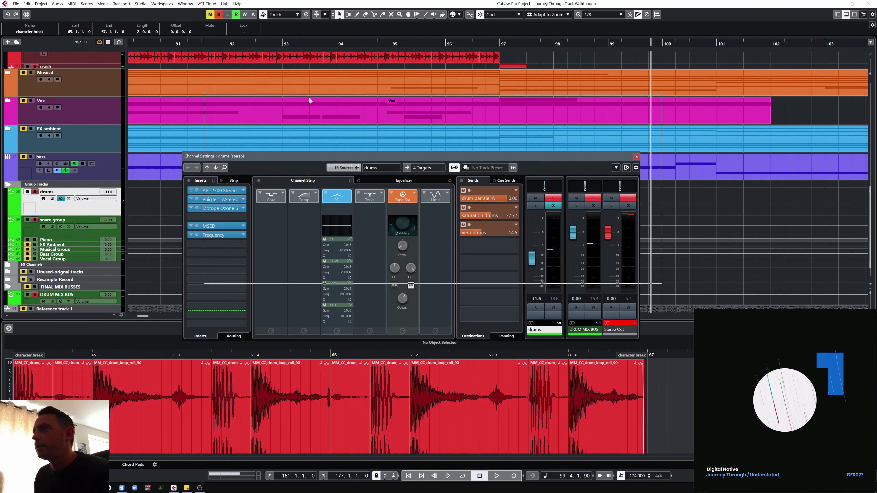
pyautogui.moveTo(282, 153); pyautogui.dragTo(305, 96)
# - Set a playback cycle from bar 92 to bar 97 and play the soloed drums group in it
pyautogui.click(226, 45)
pyautogui.scroll(-3, 161, 196)
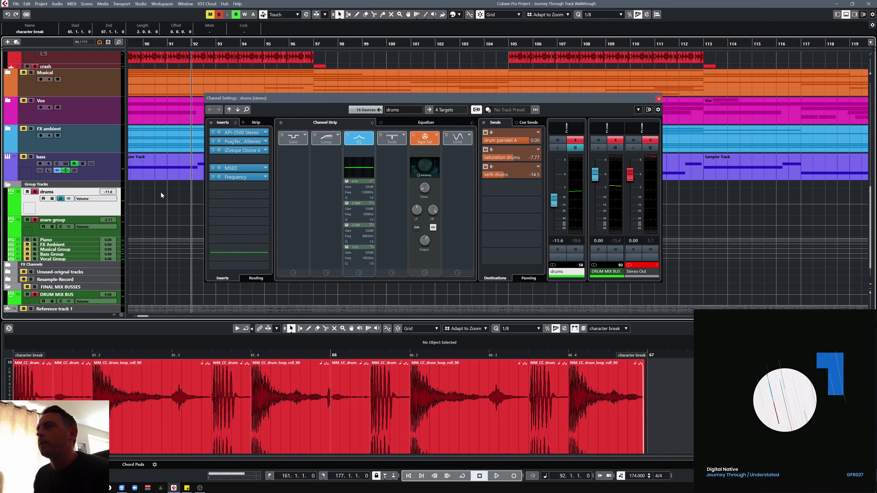
pyautogui.press('space')
pyautogui.moveTo(192, 44); pyautogui.dragTo(308, 44)
pyautogui.click(305, 43)
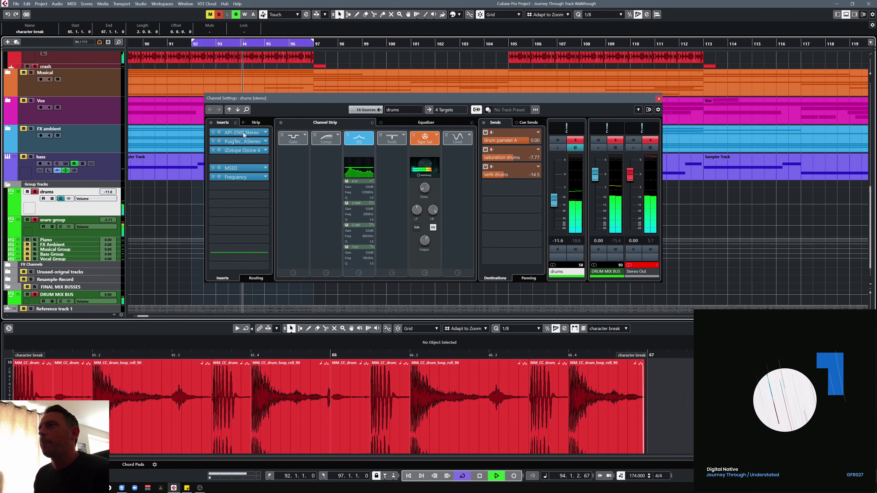
# - Bypass all inserts of the drums group to compare the sound, stop playback and re-enable the inserts
pyautogui.click(211, 123)
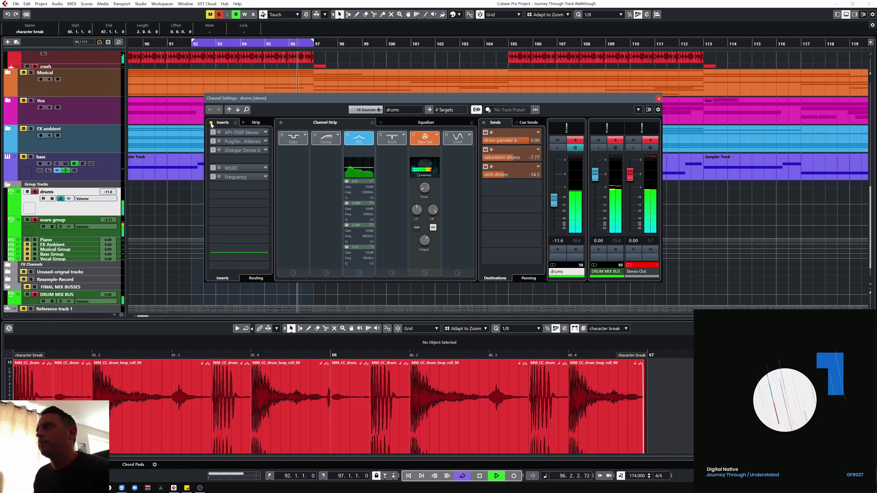
pyautogui.press('space')
pyautogui.click(210, 123)
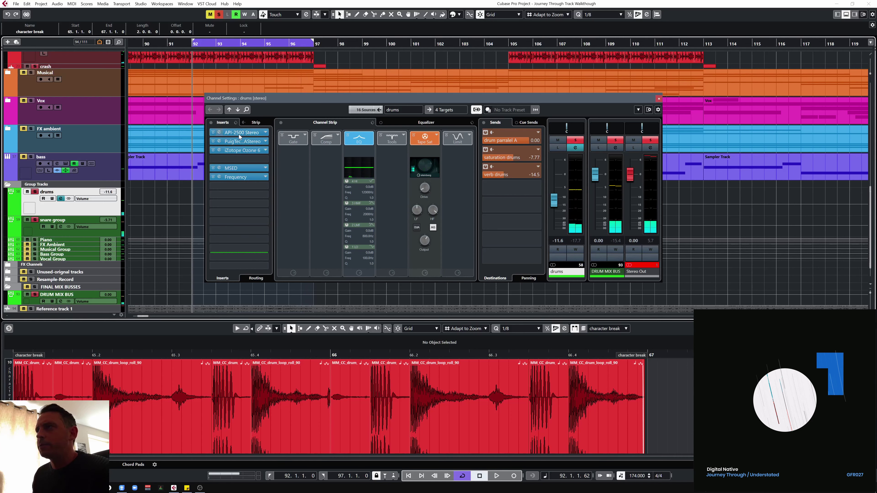
# - Examine the drums group's API-2500 and PuigTec EQP1A inserts during cycle playback, moving the PuigTec window clear of the insert list
pyautogui.click(248, 134)
pyautogui.press('space')
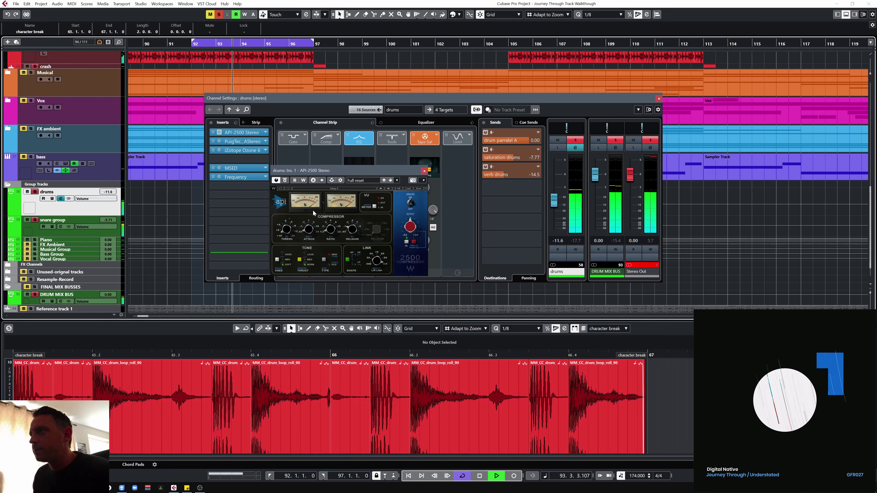
pyautogui.click(243, 133)
pyautogui.click(244, 141)
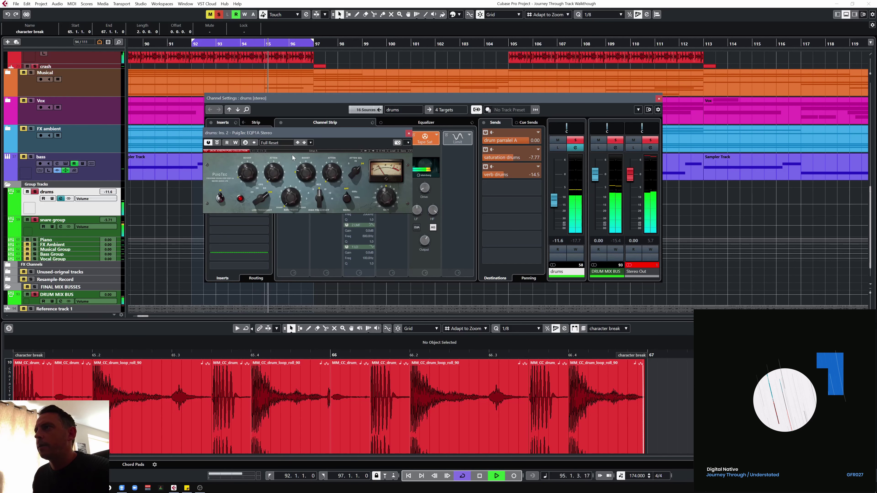
pyautogui.moveTo(282, 96); pyautogui.dragTo(420, 95)
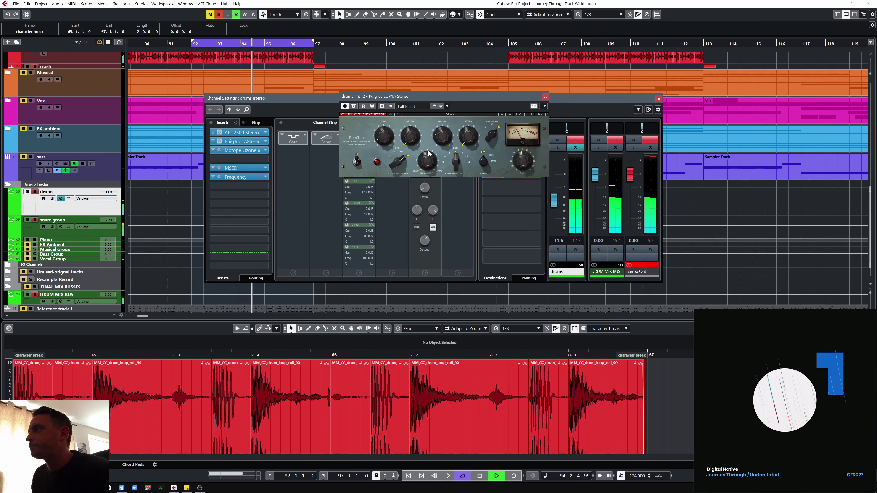
pyautogui.press('space')
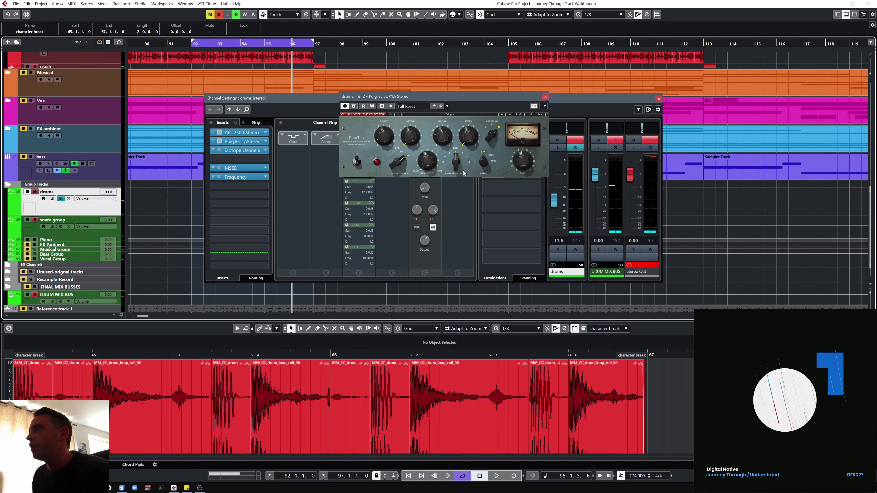
pyautogui.press('space')
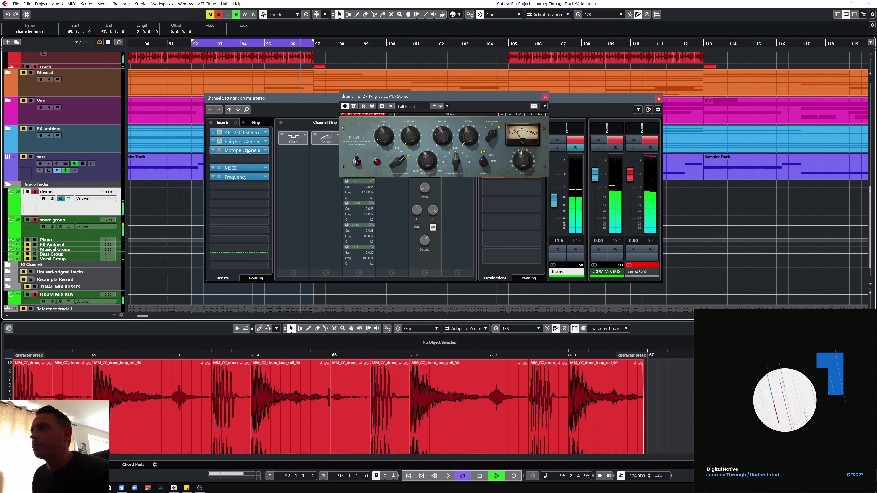
# - Examine the iZotope Ozone 6 and MSED inserts of the drums group, closing each plug-in window after viewing it
pyautogui.click(248, 151)
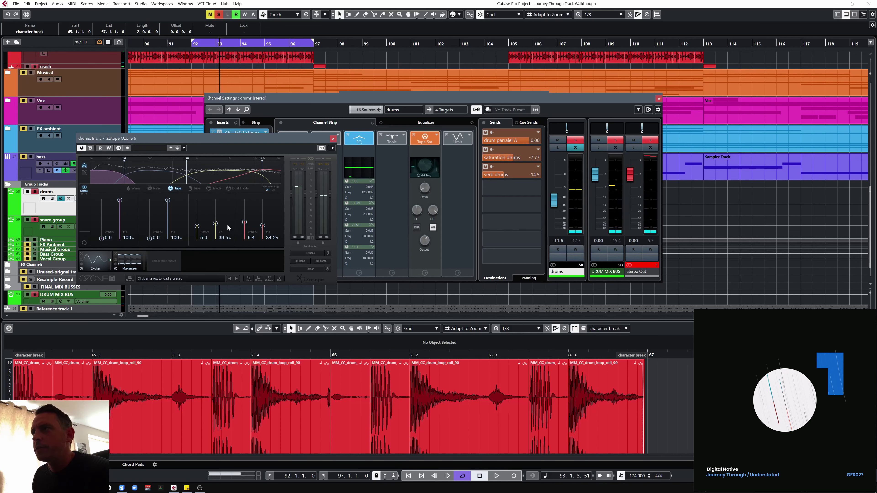
pyautogui.click(333, 139)
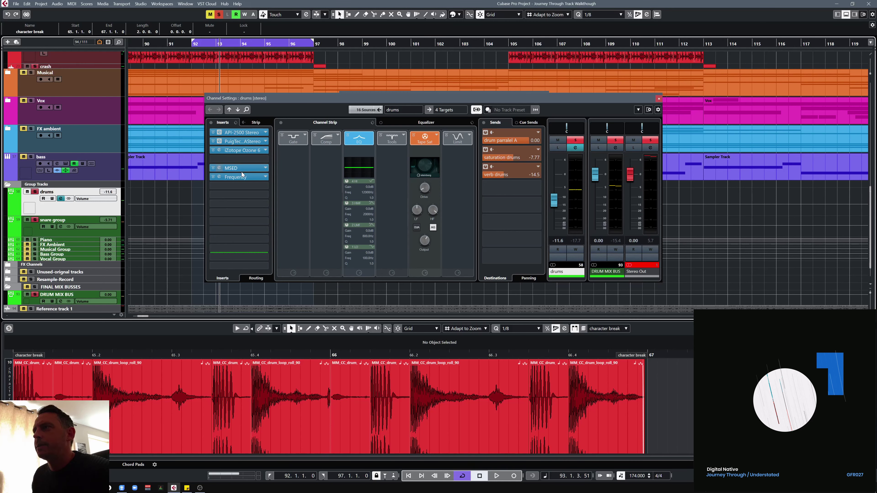
pyautogui.click(241, 167)
pyautogui.press('space')
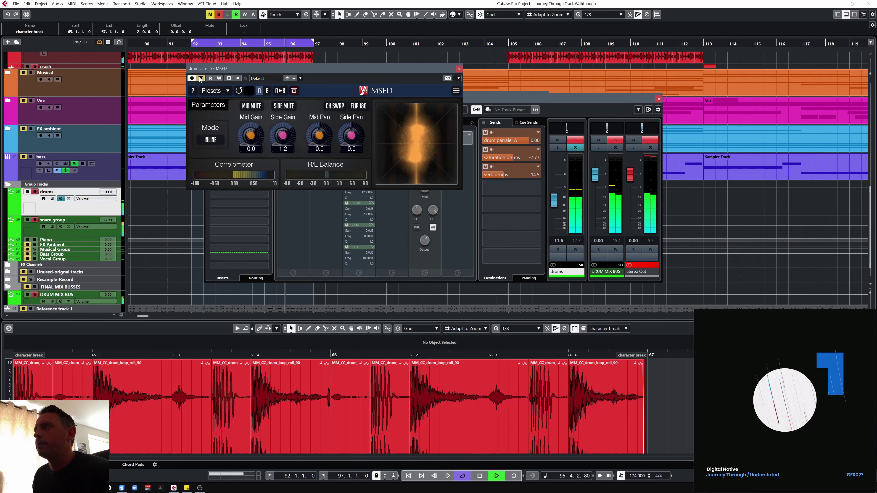
pyautogui.click(459, 68)
pyautogui.press('space')
# - Open the drums group's Frequency insert during playback and show the used automation of the drums track
pyautogui.click(243, 177)
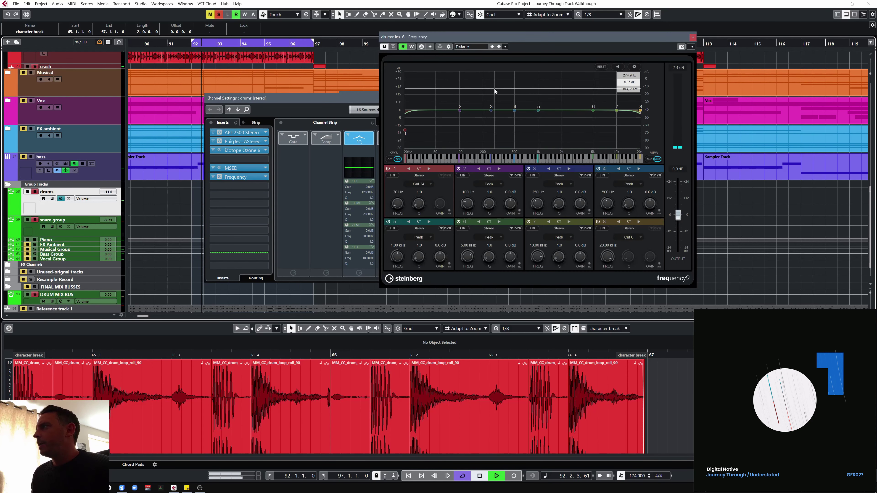
pyautogui.press('space')
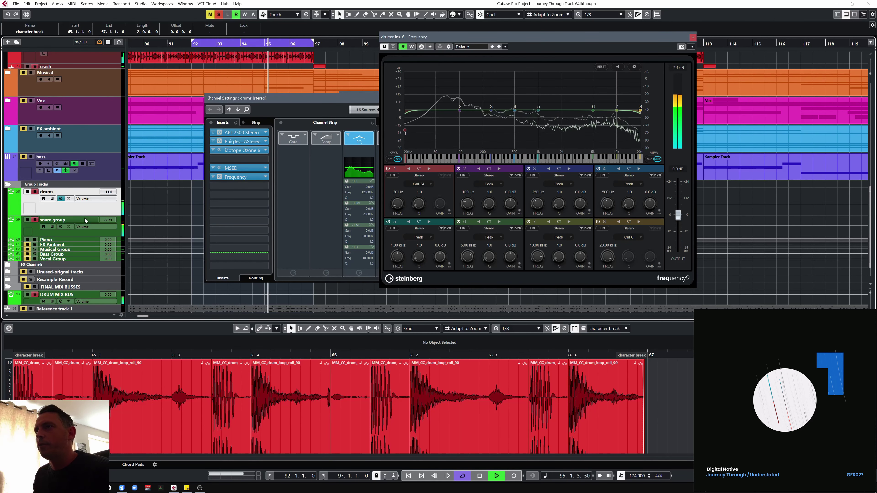
pyautogui.rightClick(82, 211)
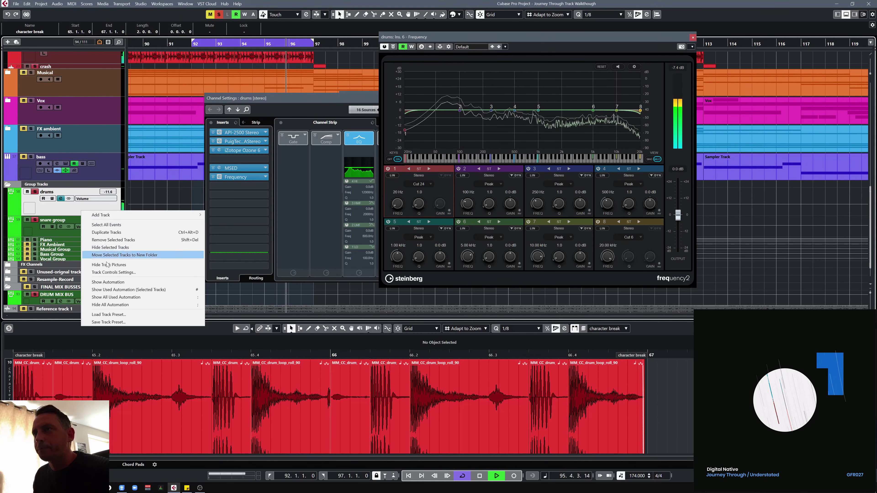
pyautogui.click(128, 290)
# - Close the drums channel settings and the API-2500 and PuigTec plug-in windows, keeping the Frequency window open
pyautogui.scroll(-2, 169, 223)
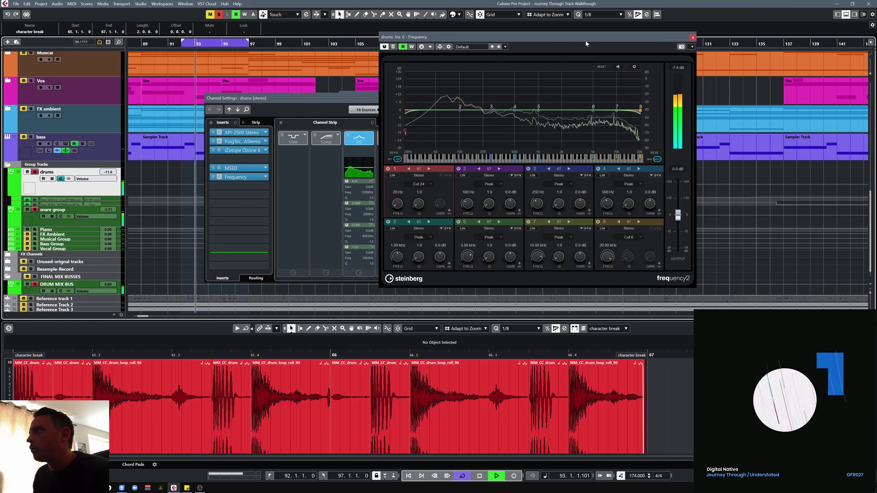
pyautogui.click(369, 101)
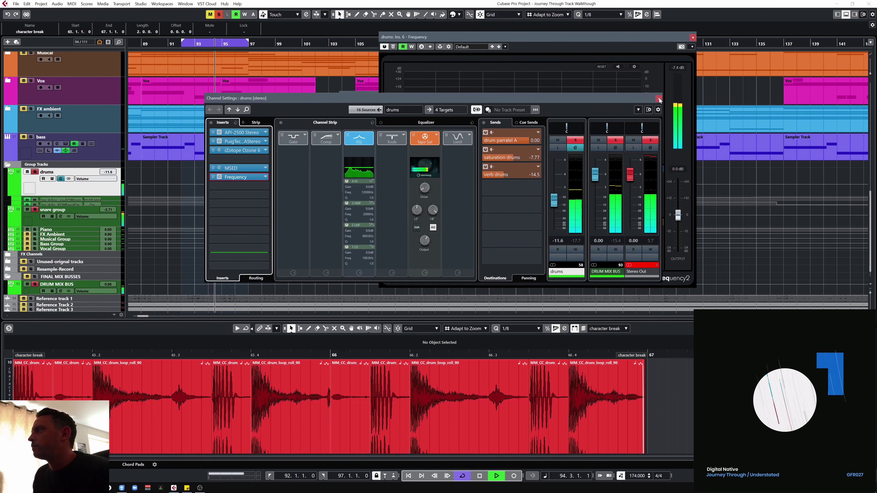
pyautogui.press('e')
pyautogui.scroll(-2, 256, 193)
pyautogui.click(313, 167)
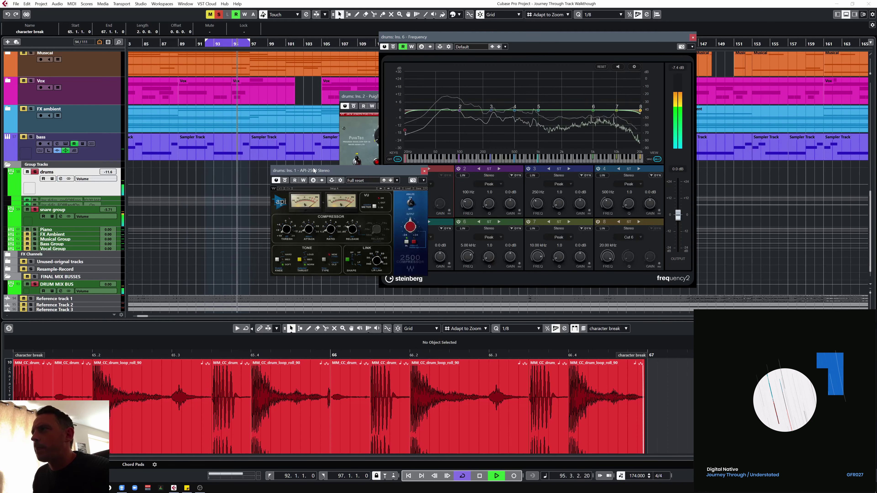
pyautogui.click(426, 170)
pyautogui.click(368, 98)
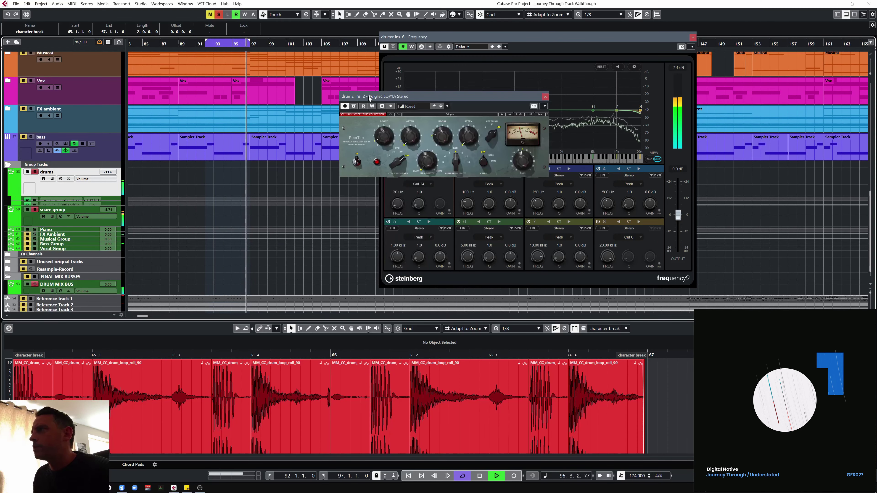
pyautogui.click(545, 97)
# - Enlarge the drums group's two Frequency automation lanes so that their curves are readable across the whole arrangement
pyautogui.scroll(-2, 296, 211)
pyautogui.scroll(-1, 295, 210)
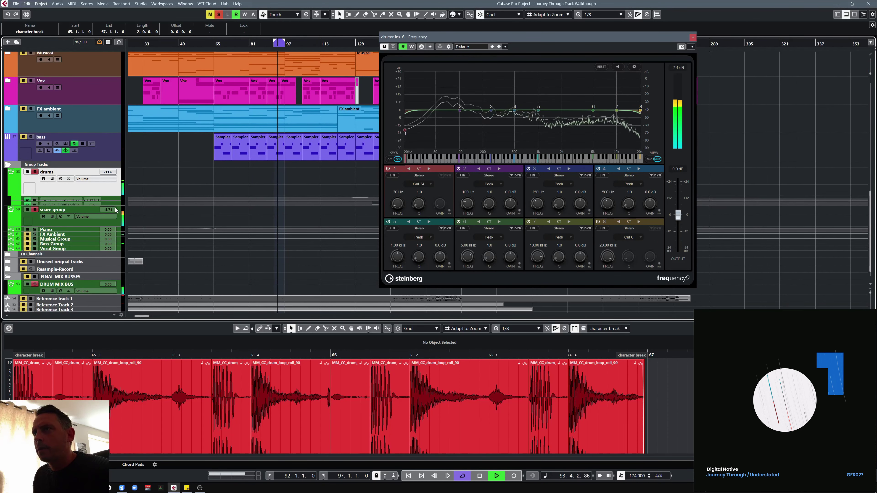
pyautogui.scroll(-2, 217, 211)
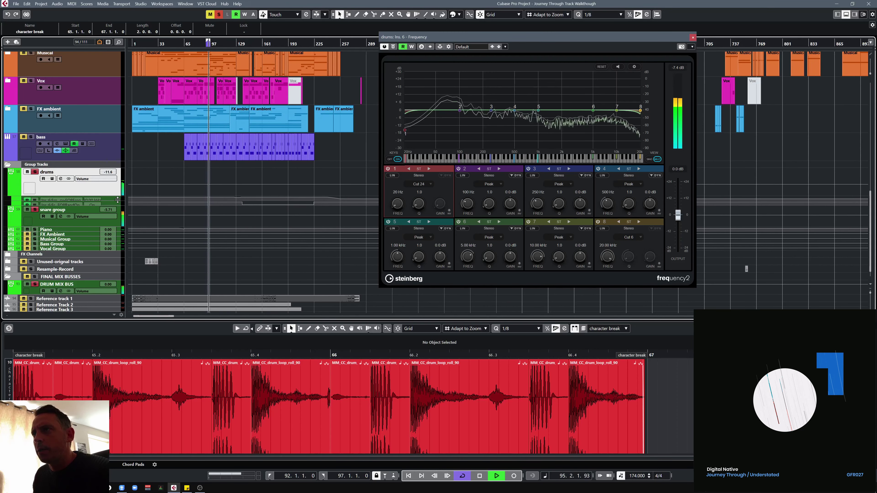
pyautogui.moveTo(121, 203); pyautogui.dragTo(120, 244)
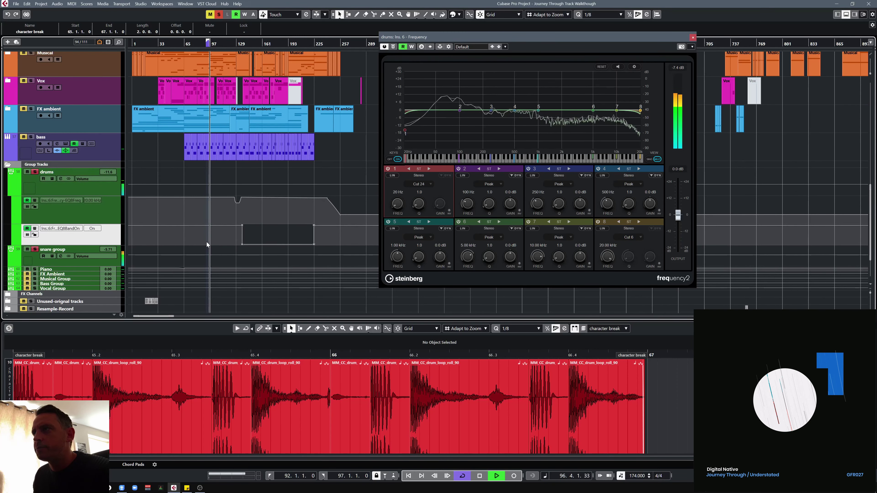
# - Play the soloed drums from about bar 129 to examine the automated high-cut filter in Frequency, and stop playback
pyautogui.scroll(3, 251, 44)
pyautogui.click(250, 44)
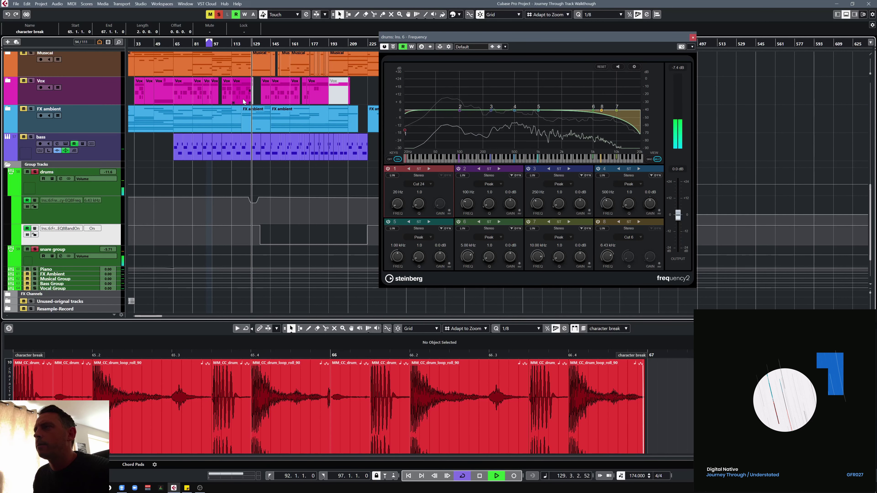
pyautogui.press('g')
pyautogui.press('g')
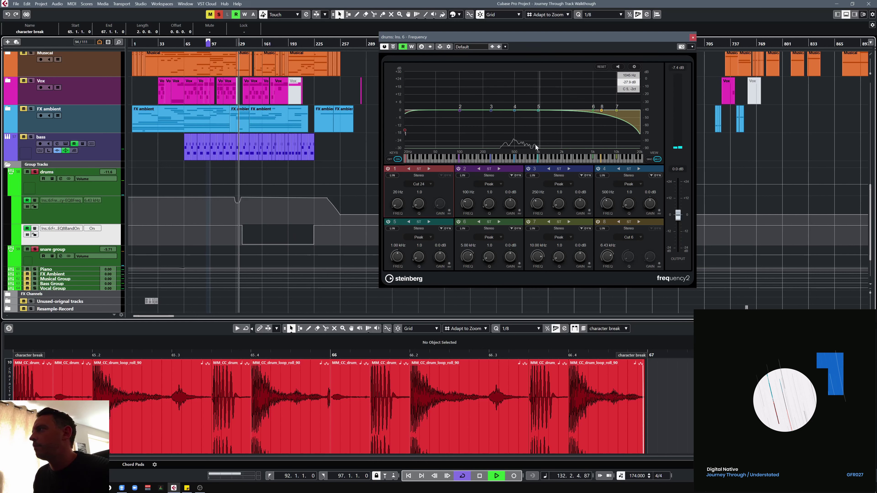
pyautogui.press('space')
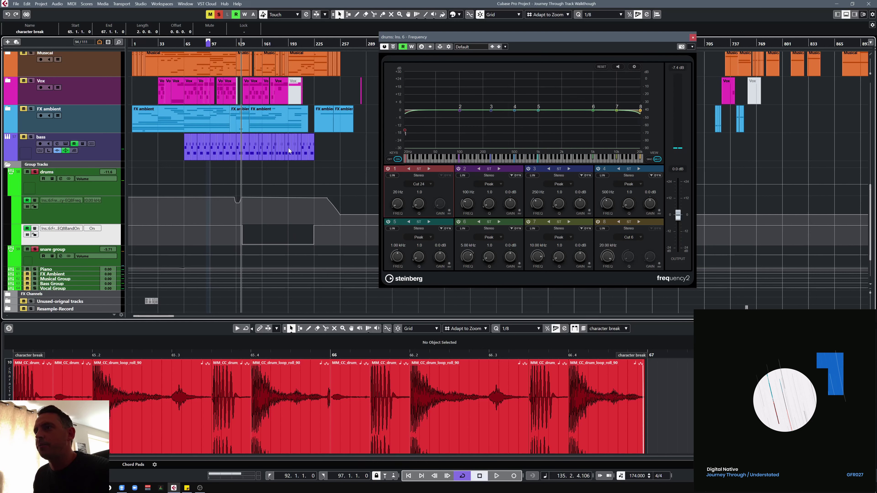
# - Unsolo the drums group, open the channel settings of DRUM MIX BUS and make its track slightly taller
pyautogui.click(35, 172)
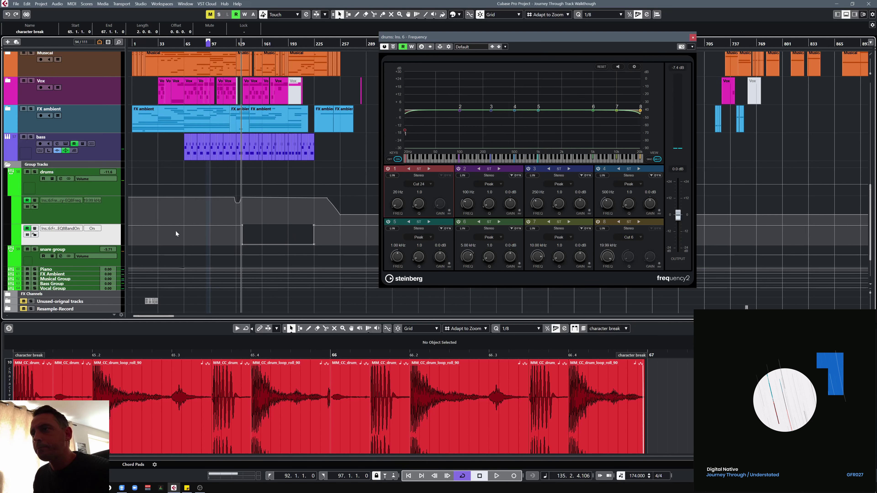
pyautogui.scroll(-3, 175, 237)
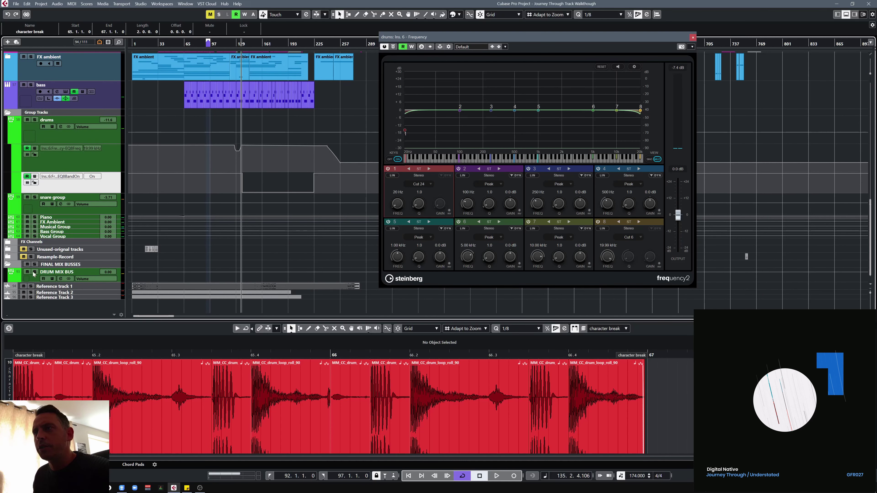
pyautogui.click(61, 279)
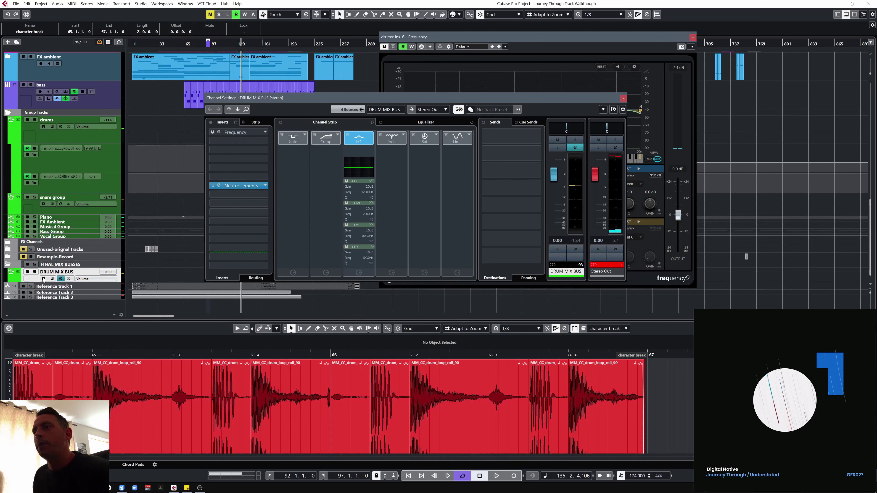
pyautogui.moveTo(39, 281); pyautogui.dragTo(39, 286)
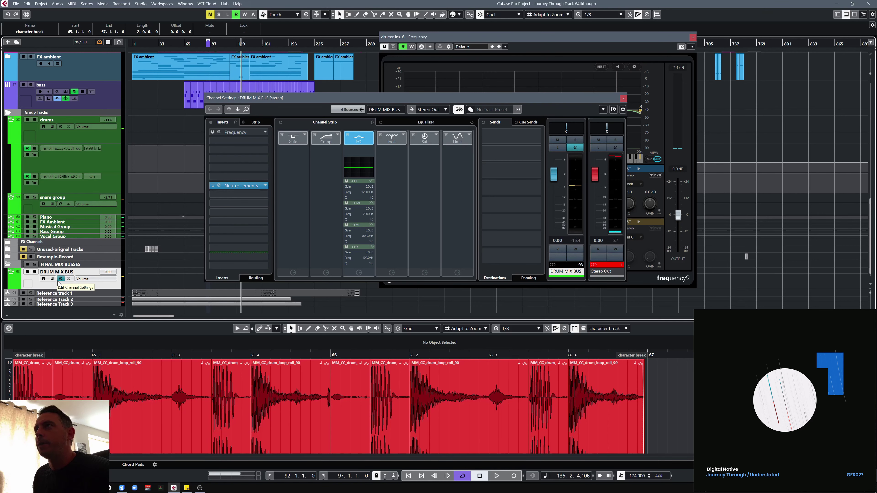
# - Expand the FX Channels folder, solo the drums group for playback and show the channel settings of drum parralel A
pyautogui.click(8, 243)
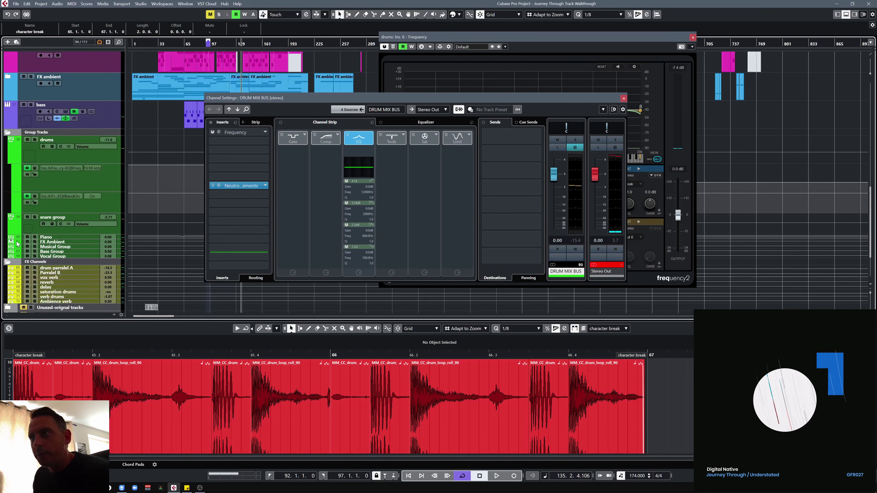
pyautogui.click(35, 140)
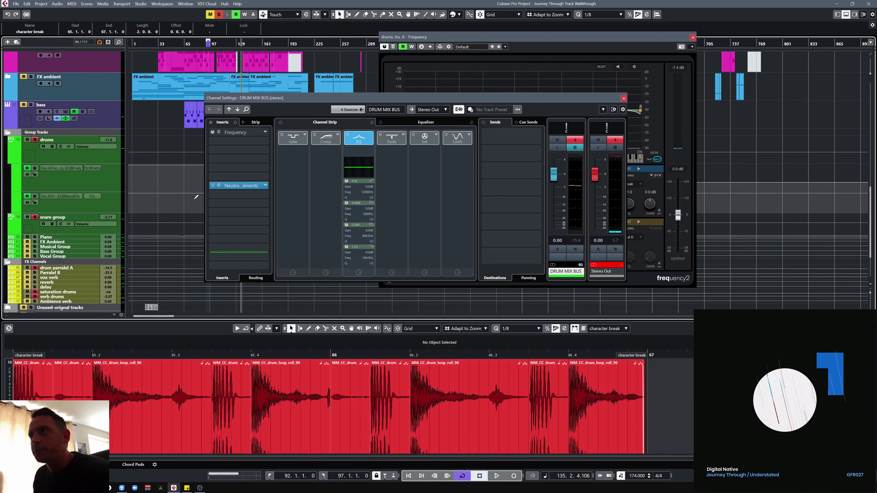
pyautogui.scroll(-2, 103, 152)
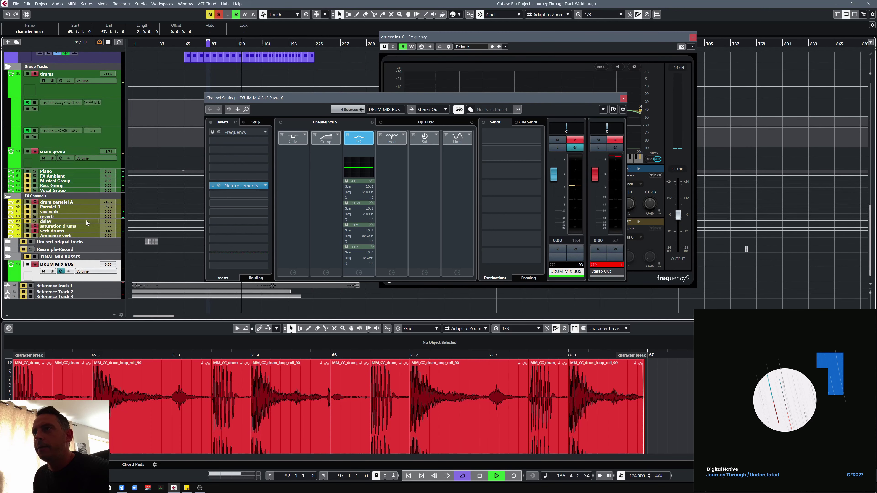
pyautogui.click(66, 203)
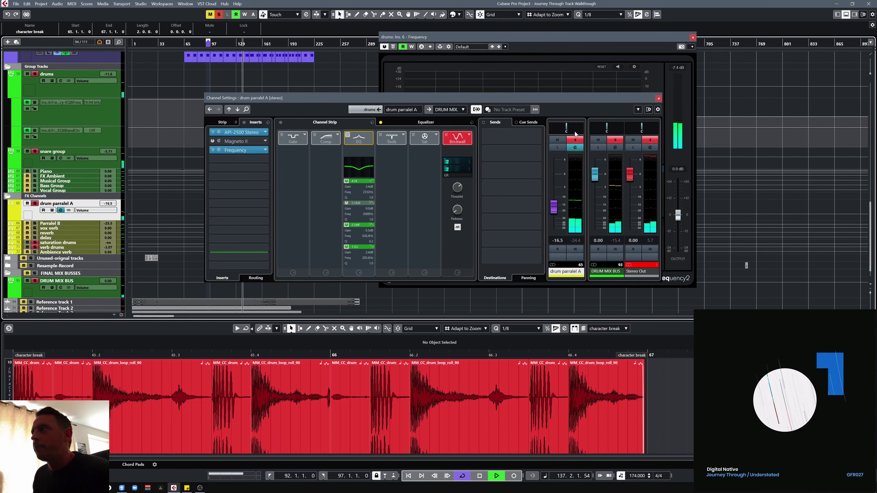
# - Play from about bar 65 with Listen enabled on drum parralel A, and examine and close its API-2500 insert
pyautogui.scroll(2, 262, 59)
pyautogui.click(184, 42)
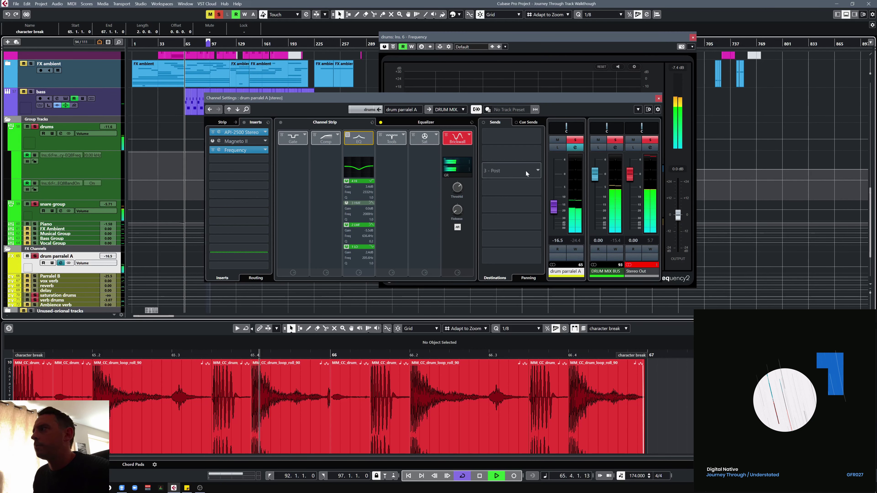
pyautogui.click(557, 148)
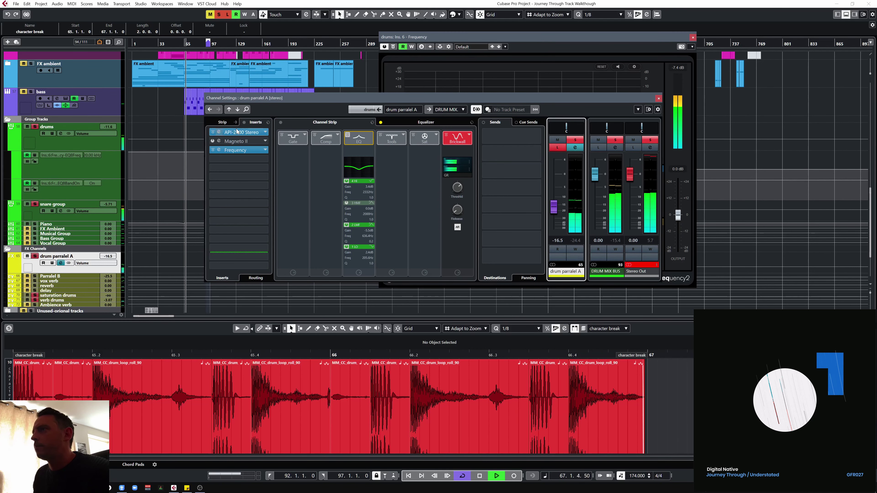
pyautogui.click(257, 132)
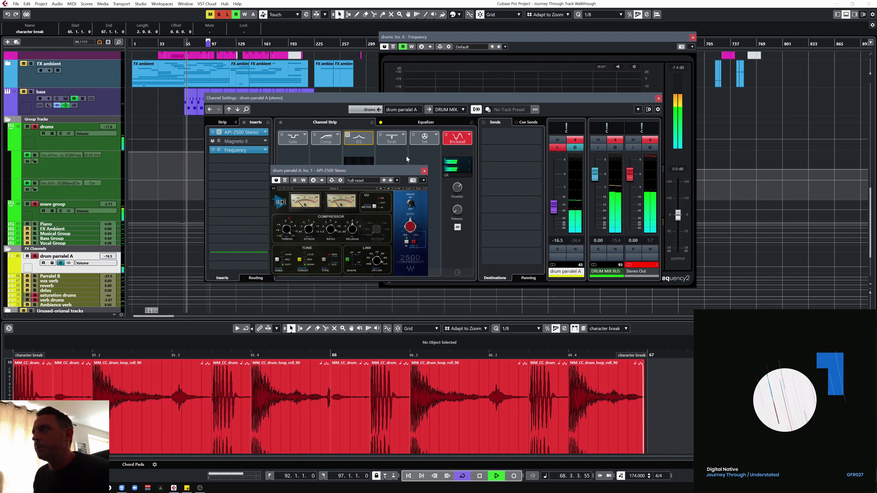
pyautogui.click(423, 171)
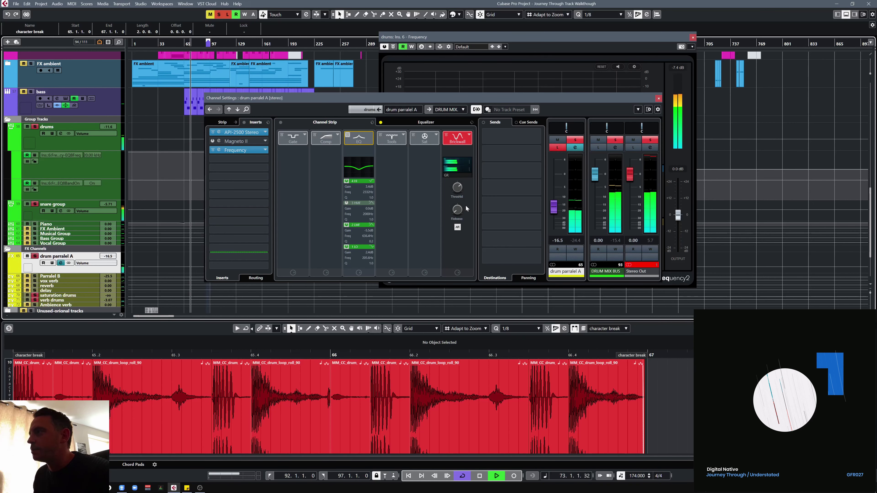
# - Examine the Frequency insert on drum parralel A during playback, close it, and turn off Listen on the channel
pyautogui.click(238, 150)
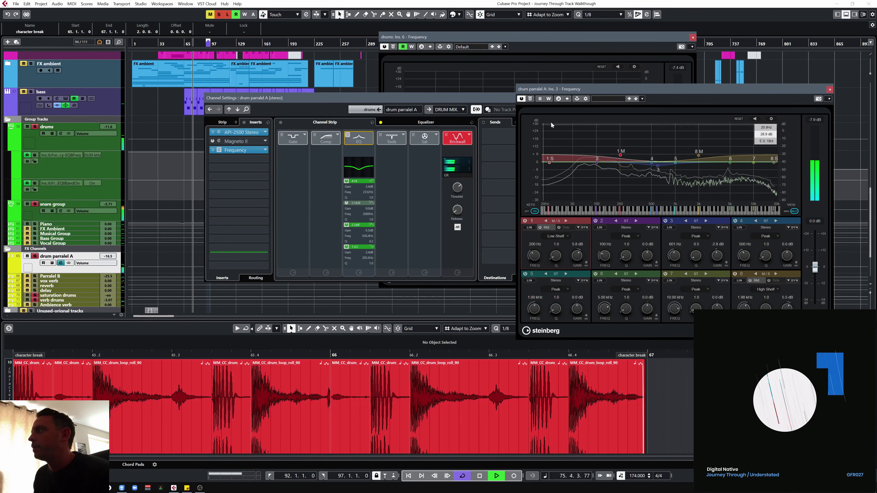
pyautogui.moveTo(520, 91); pyautogui.dragTo(256, 96)
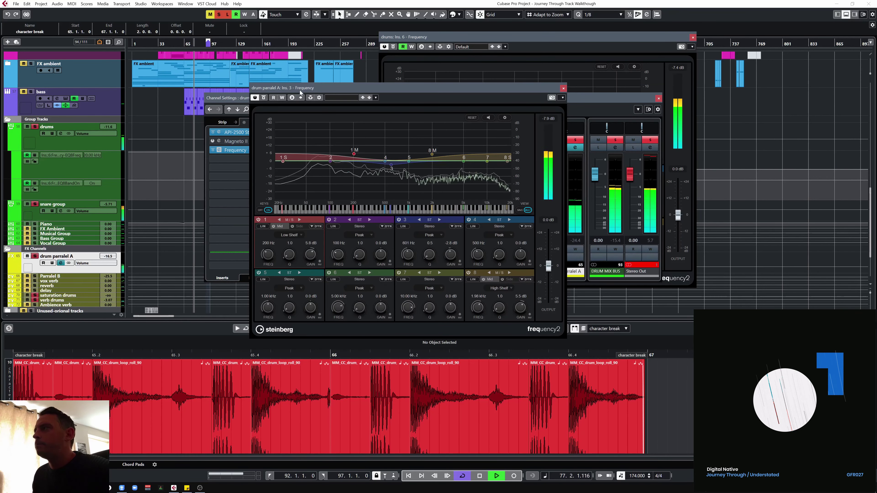
pyautogui.moveTo(541, 100); pyautogui.dragTo(491, 103)
pyautogui.click(515, 97)
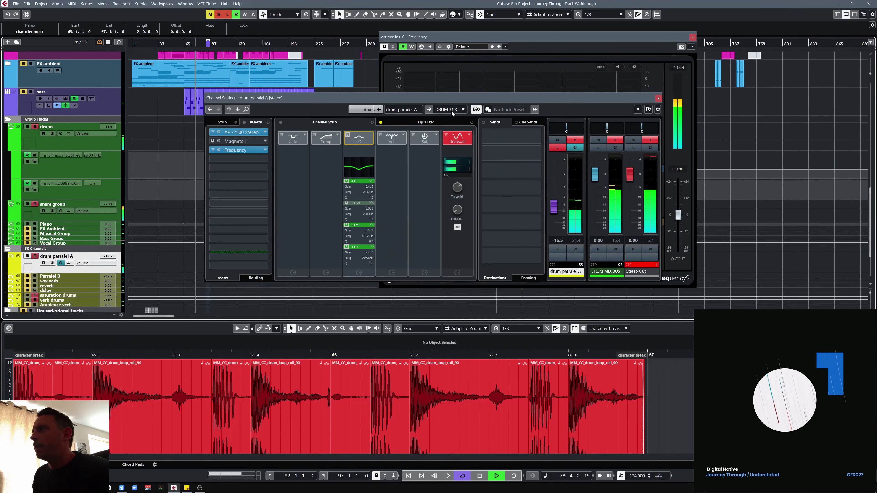
pyautogui.click(244, 151)
pyautogui.click(531, 101)
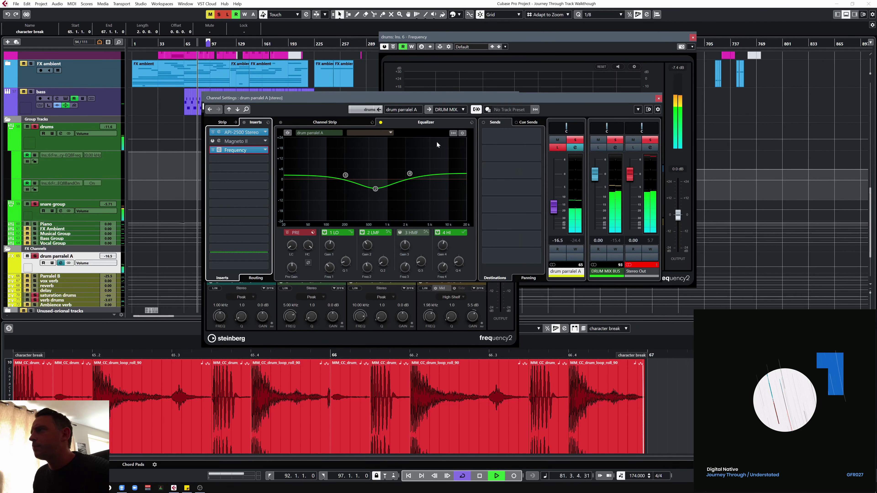
pyautogui.click(239, 151)
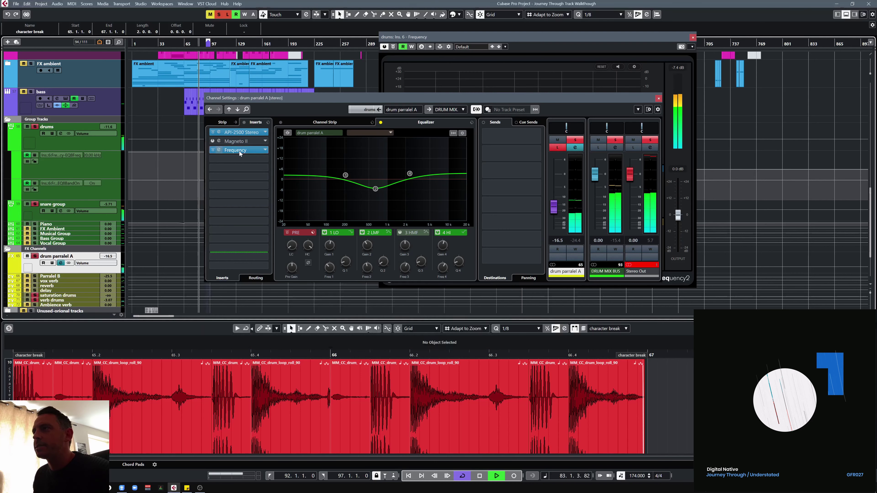
pyautogui.click(240, 152)
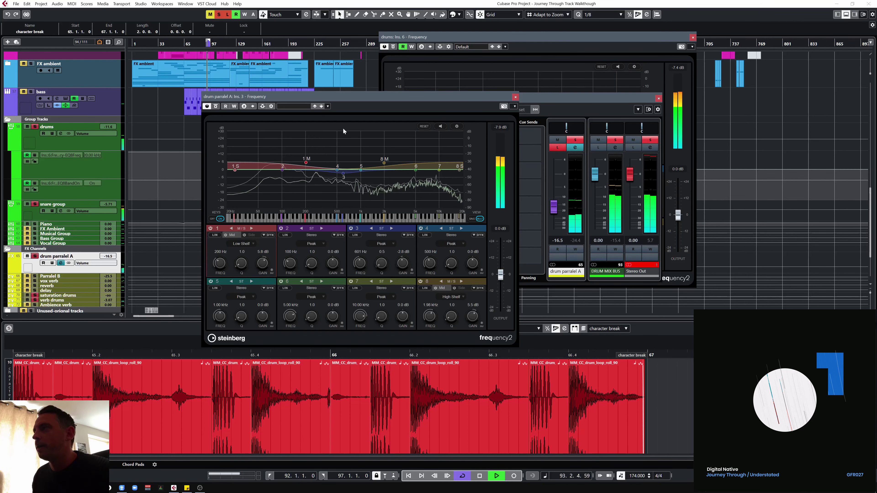
pyautogui.click(515, 97)
pyautogui.click(557, 147)
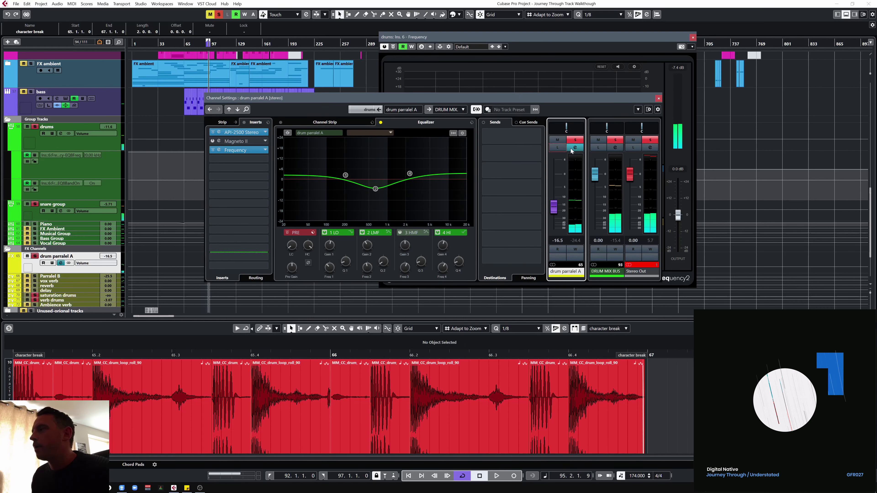
# - Show the channel settings of saturation drums and verb drums, making the saturation drums track slightly taller
pyautogui.scroll(-3, 180, 208)
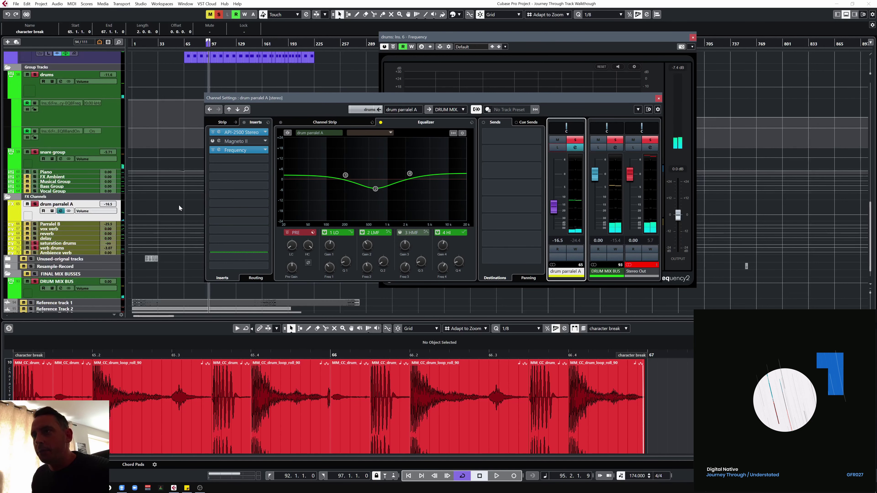
pyautogui.click(59, 243)
pyautogui.moveTo(61, 249); pyautogui.dragTo(60, 251)
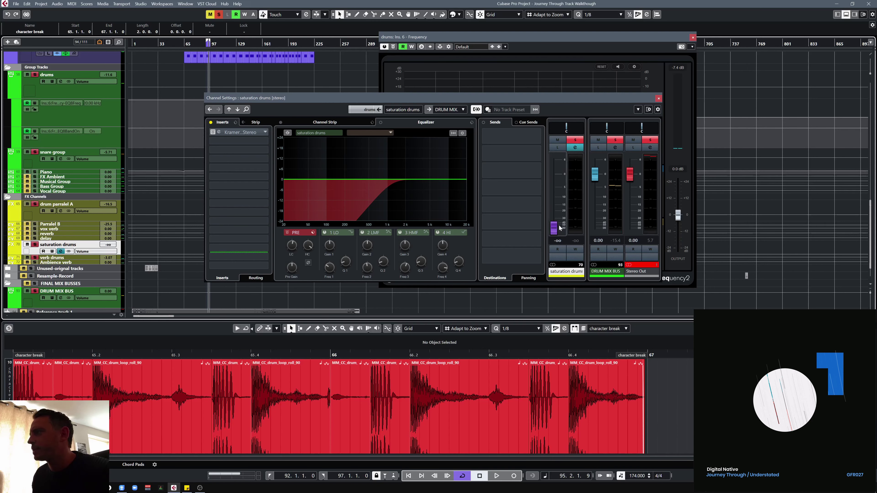
pyautogui.click(64, 259)
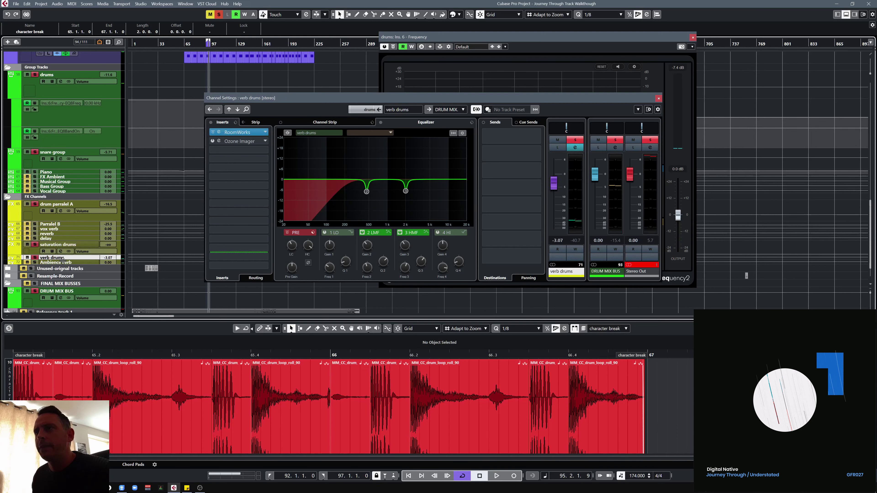
pyautogui.click(63, 262)
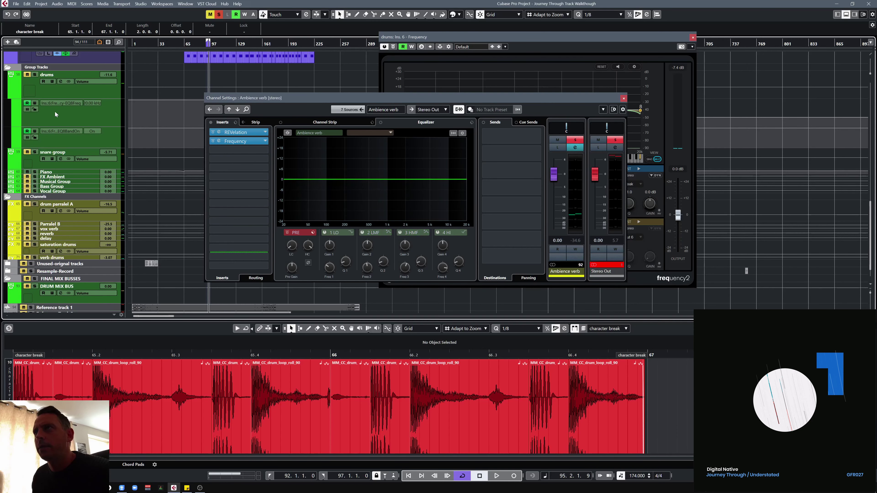
pyautogui.click(27, 4)
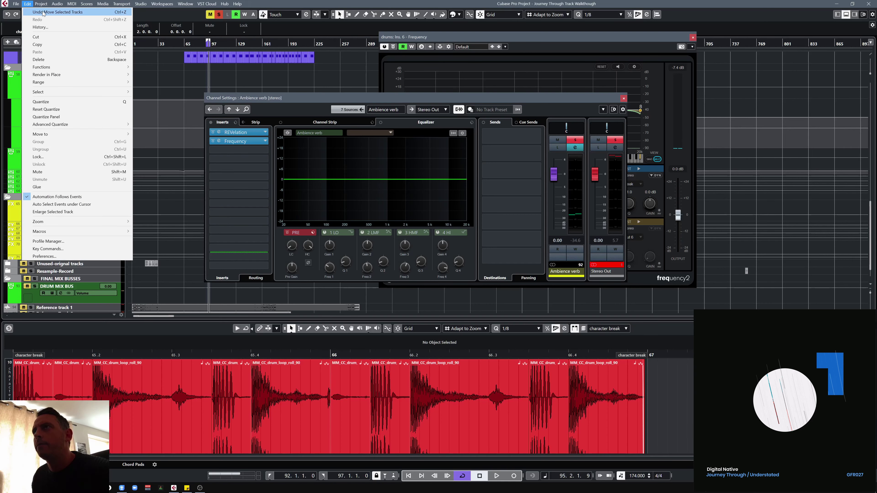
pyautogui.click(41, 188)
# - Make the verb drums track taller and play the drums to examine its RoomWorks insert and equalizer
pyautogui.click(54, 258)
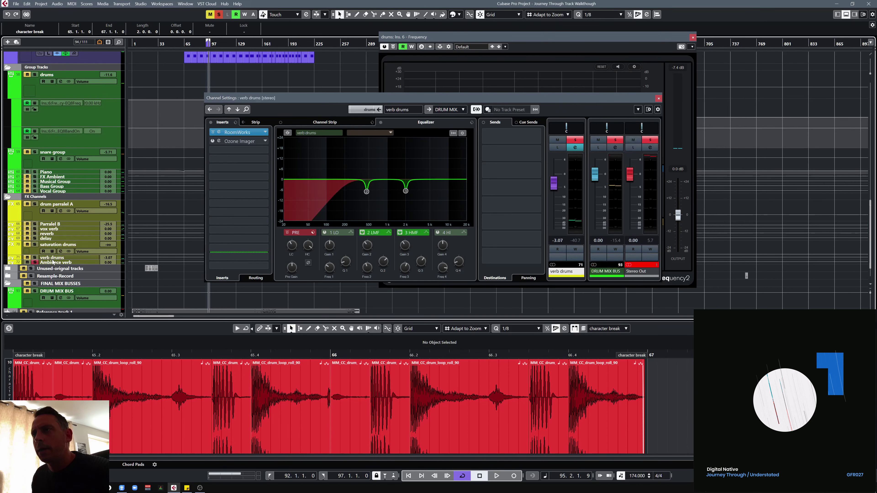
pyautogui.moveTo(53, 259); pyautogui.dragTo(55, 275)
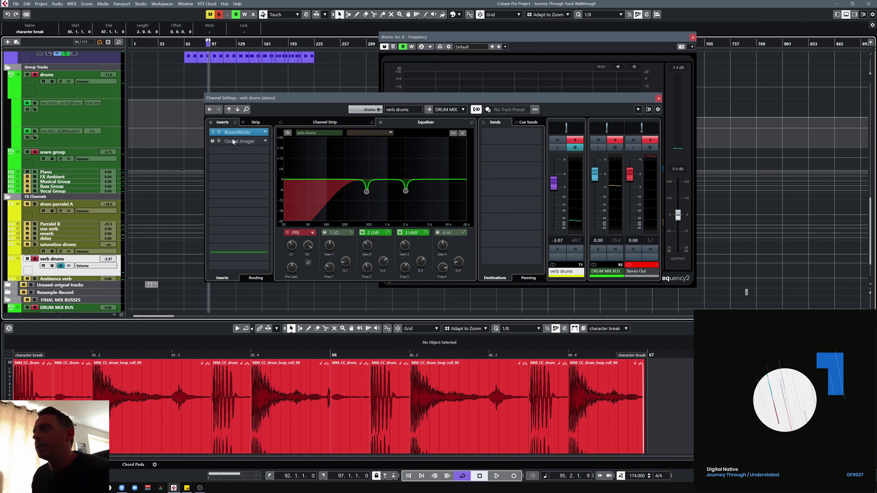
pyautogui.press('space')
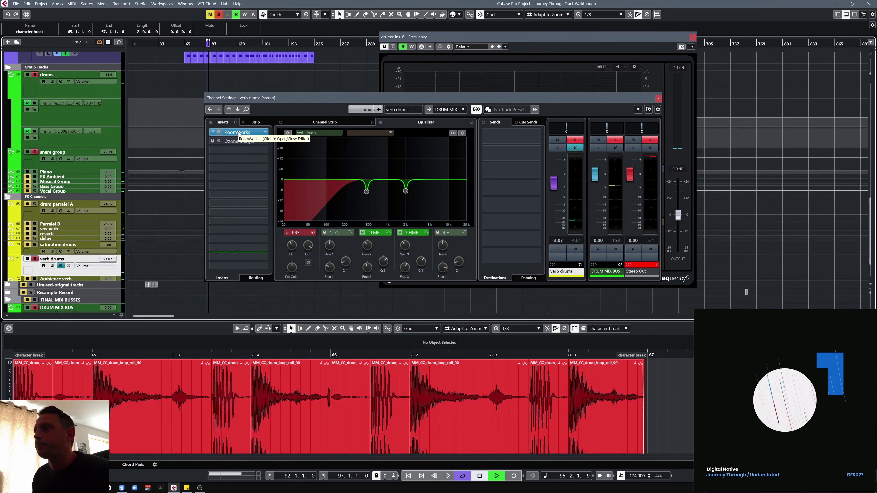
pyautogui.click(234, 132)
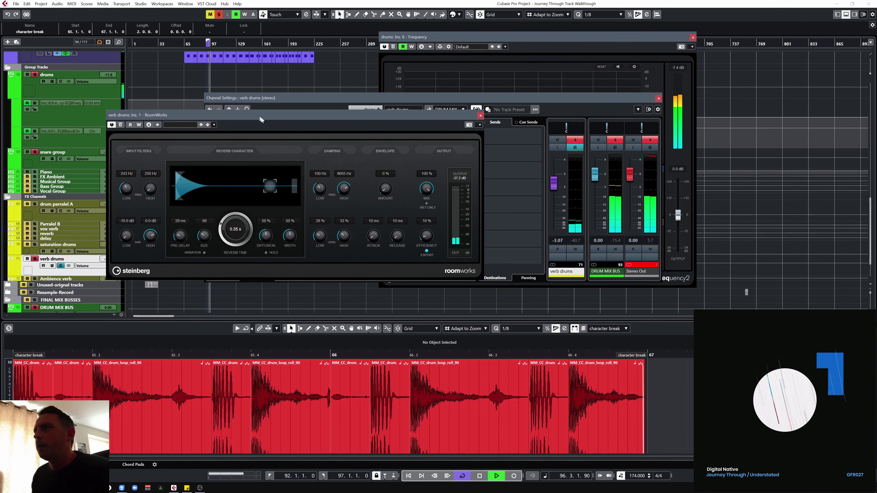
pyautogui.moveTo(261, 117); pyautogui.dragTo(352, 121)
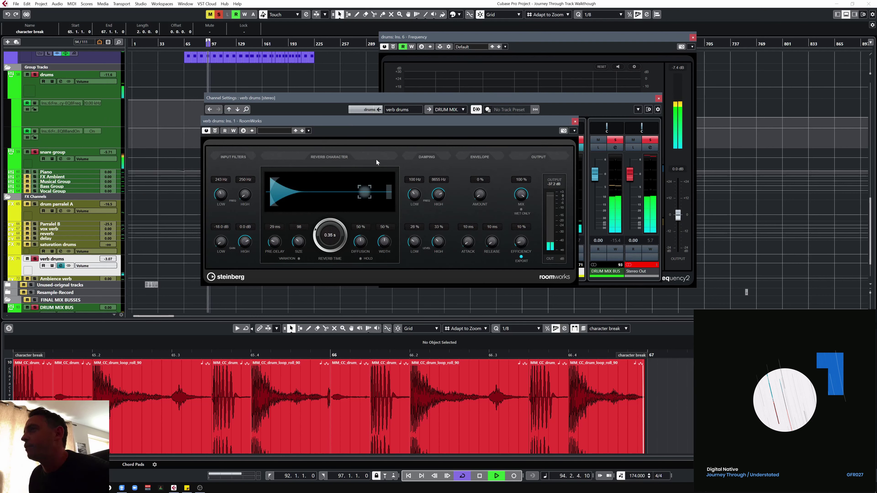
pyautogui.click(575, 122)
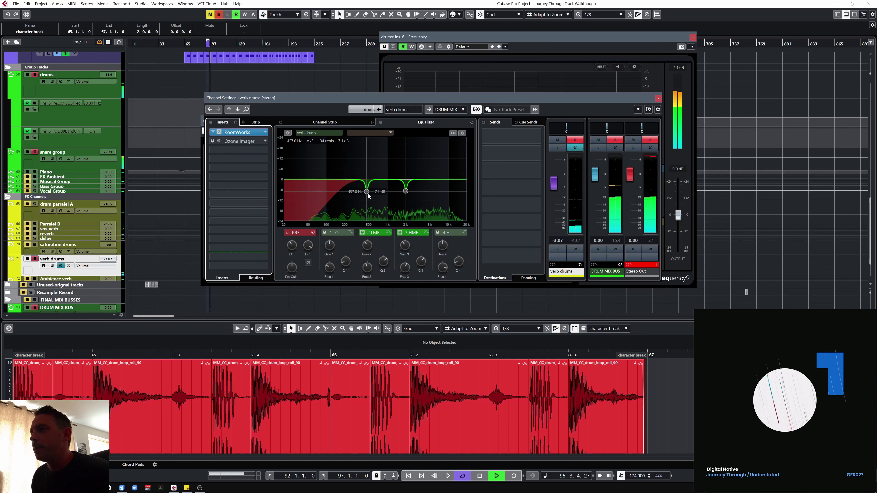
pyautogui.press('space')
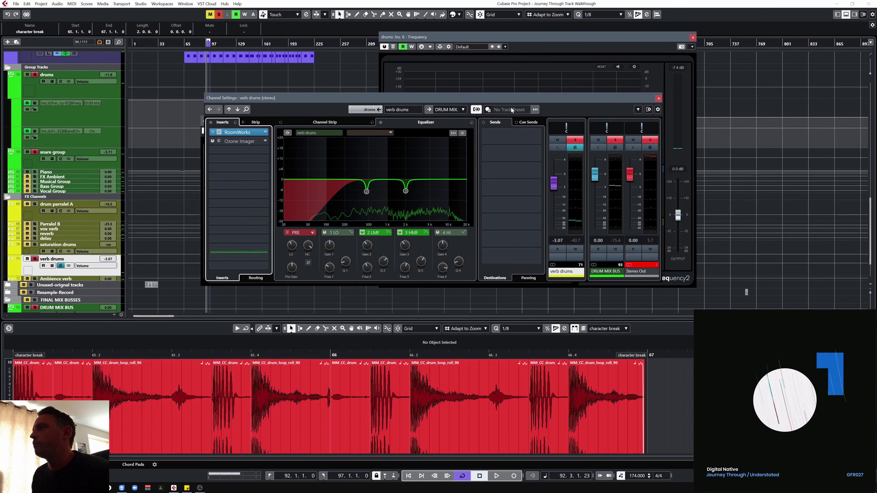
# - Close the drums Frequency, verb drums channel settings and RoomWorks windows
pyautogui.click(673, 33)
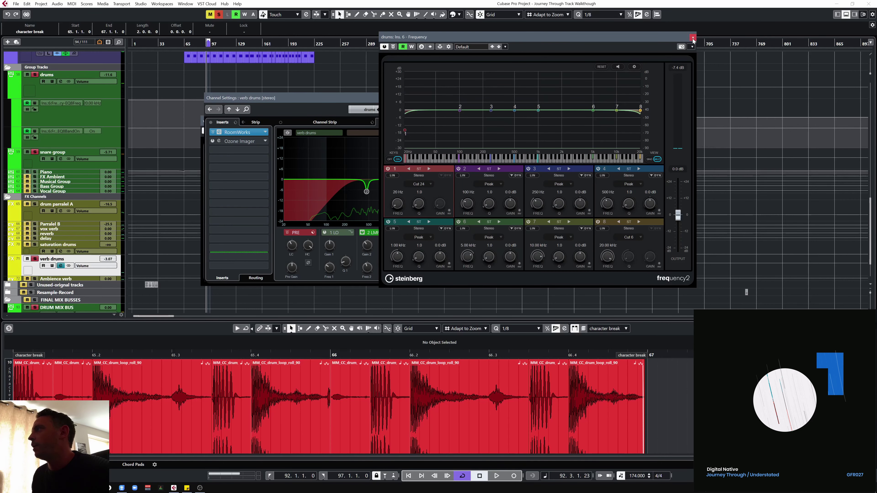
pyautogui.click(692, 37)
pyautogui.click(659, 99)
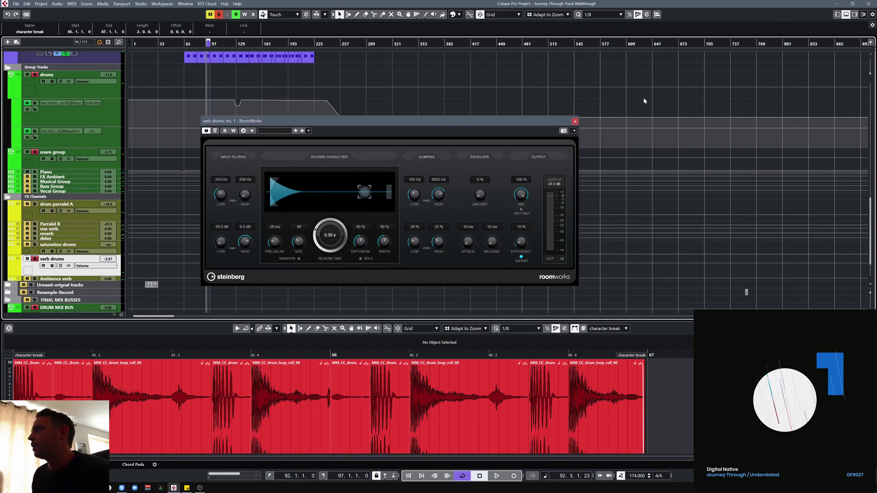
pyautogui.click(575, 121)
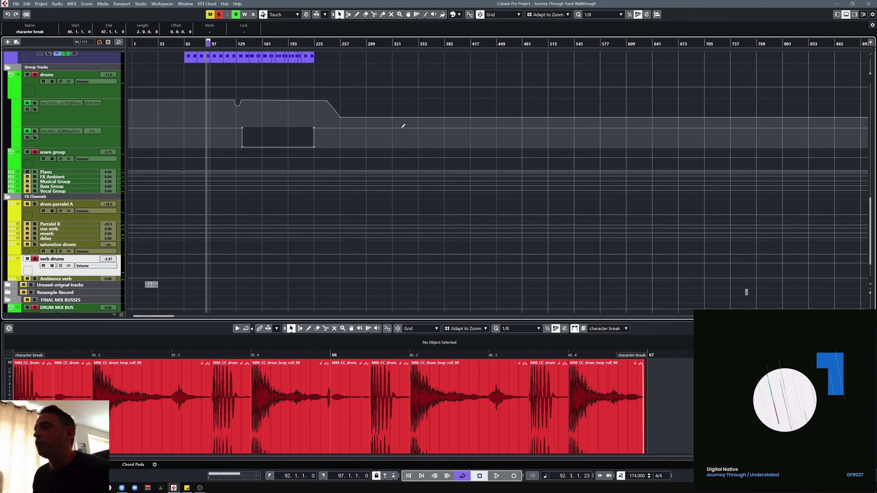
# - Open the Neutron 3 Elements insert of DRUM MIX BUS and close the channel settings behind it
pyautogui.scroll(5, 204, 176)
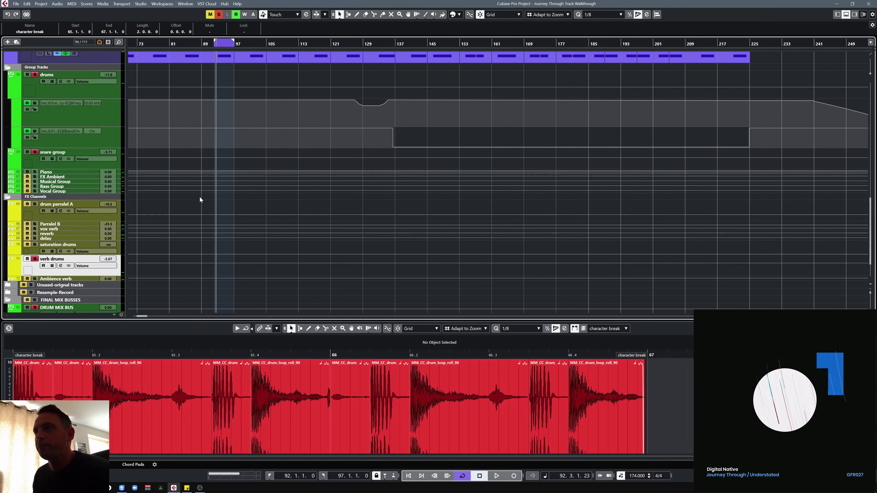
pyautogui.scroll(-3, 98, 221)
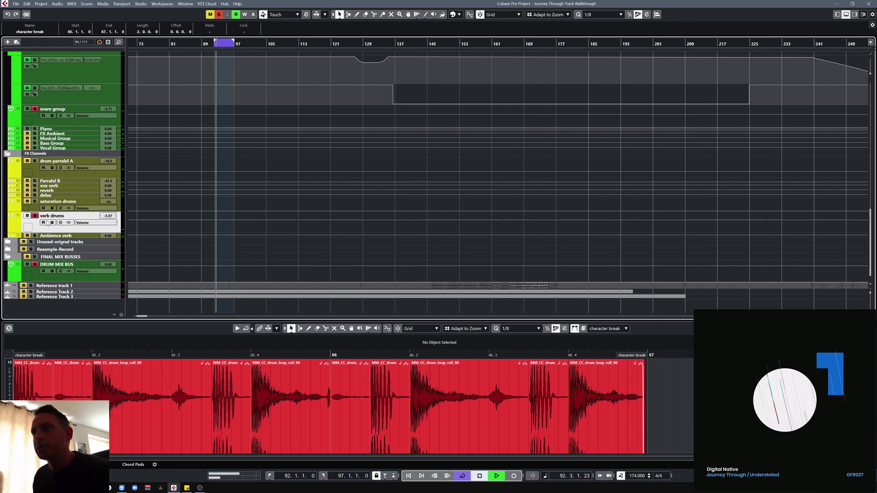
pyautogui.click(60, 272)
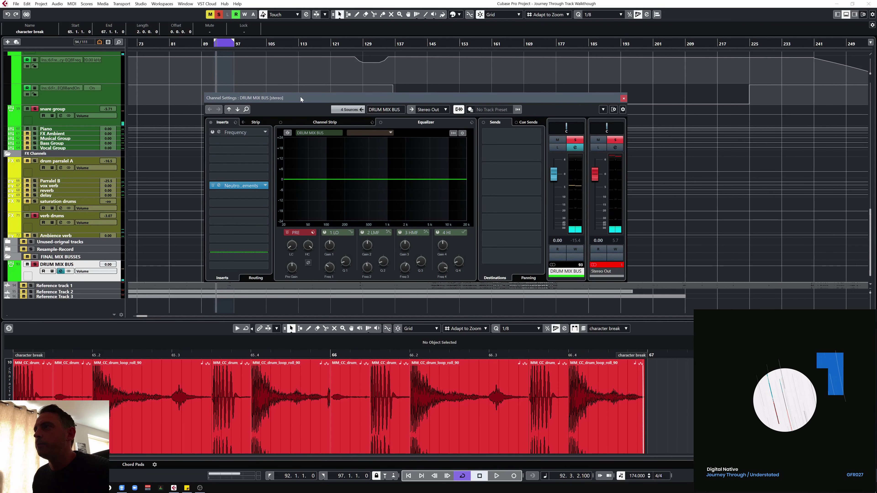
pyautogui.click(245, 188)
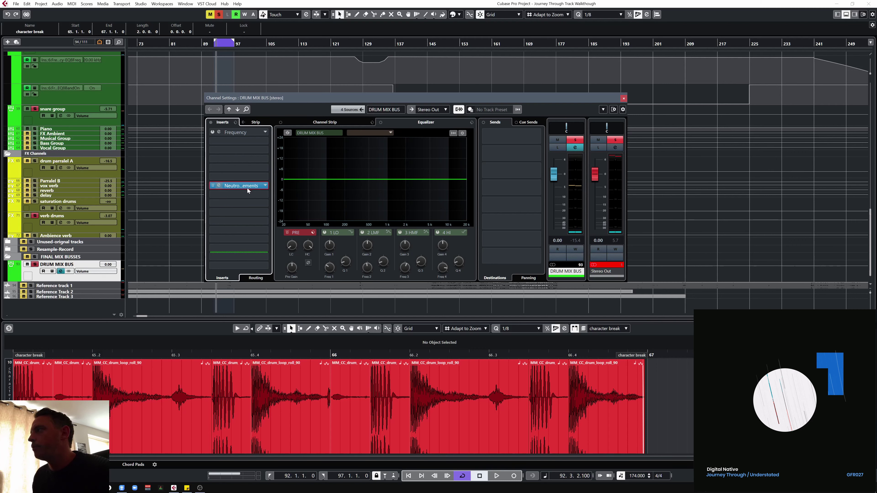
pyautogui.moveTo(252, 55); pyautogui.dragTo(381, 89)
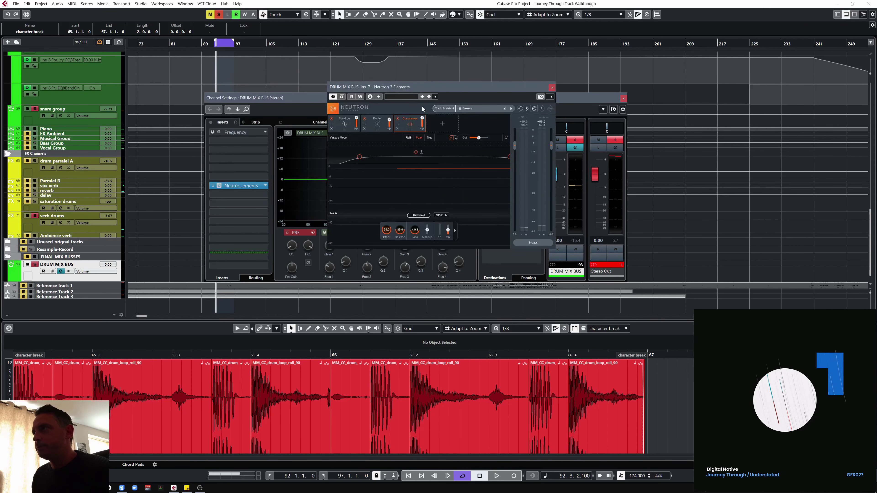
pyautogui.click(311, 100)
pyautogui.click(623, 98)
pyautogui.moveTo(530, 85); pyautogui.dragTo(494, 68)
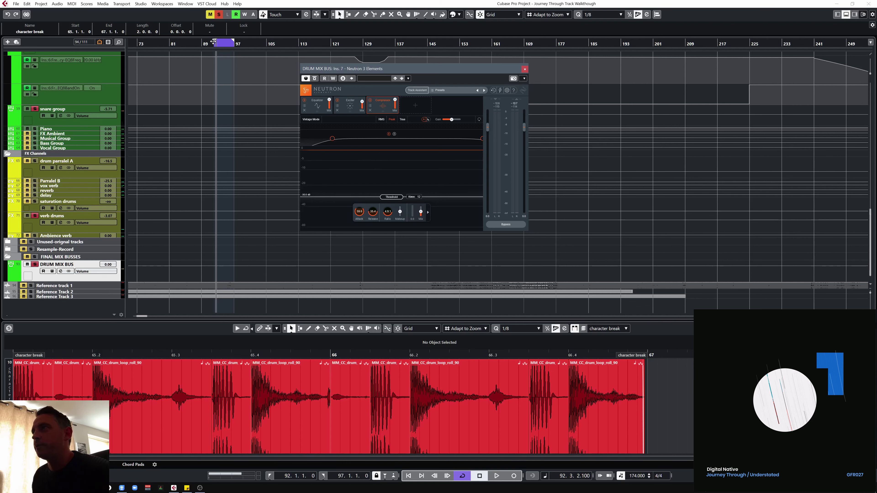
# - Move the start of the cycle range to bar 89 and start playback from there
pyautogui.moveTo(213, 42); pyautogui.dragTo(201, 44)
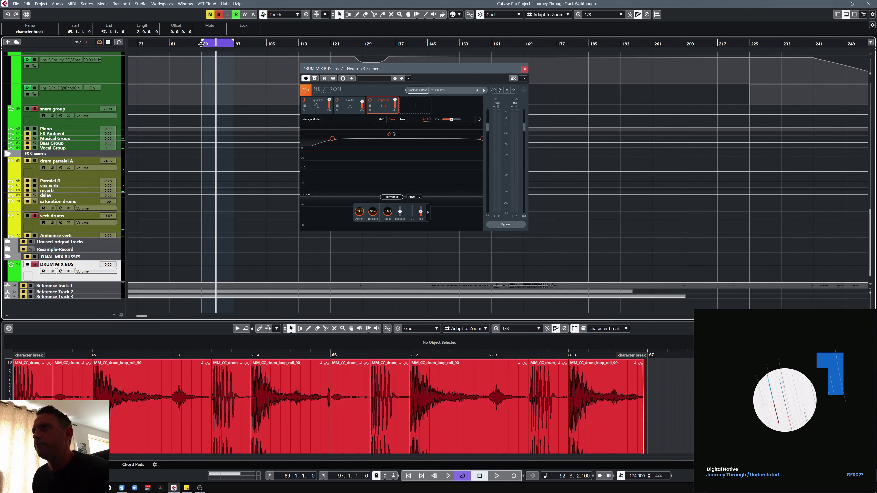
pyautogui.click(201, 44)
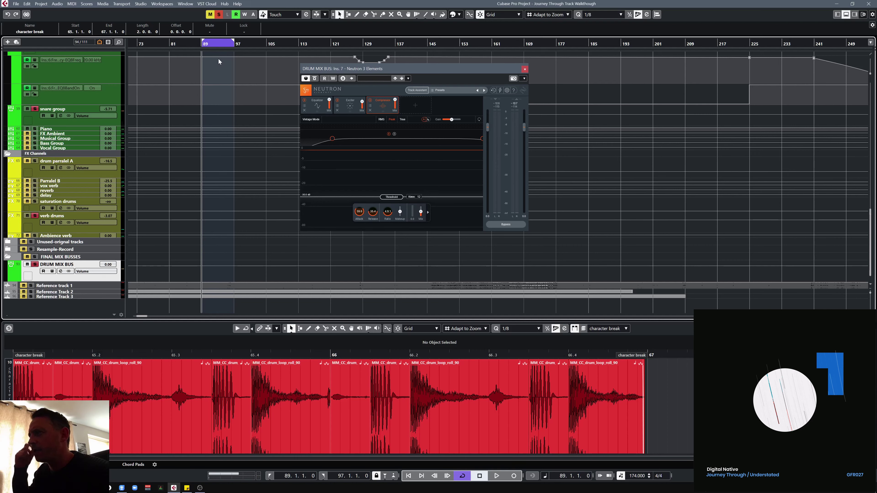
pyautogui.press('space')
# - Examine the Equalizer, Exciter and Compressor modules of Neutron on the drum mix bus, briefly pausing and resuming playback
pyautogui.click(317, 103)
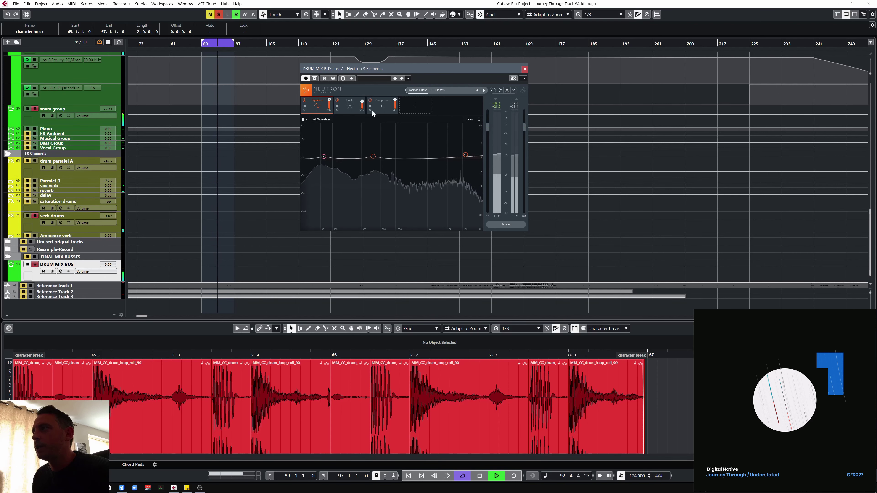
pyautogui.click(349, 105)
pyautogui.moveTo(389, 145)
pyautogui.mouseDown()
pyautogui.moveTo(397, 143)
pyautogui.moveTo(390, 145)
pyautogui.mouseUp()
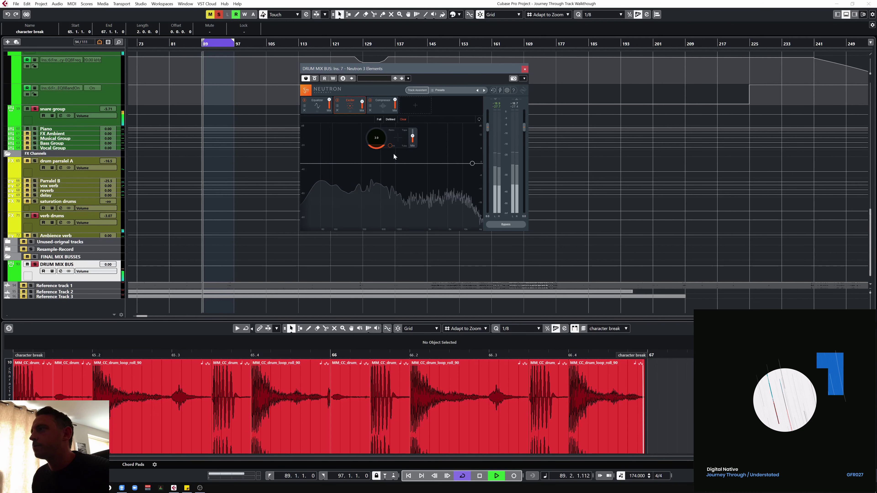
pyautogui.click(382, 104)
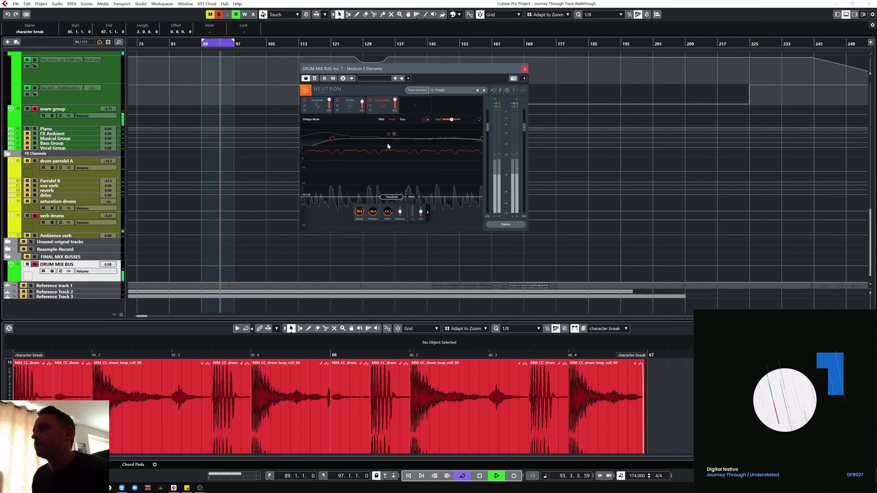
pyautogui.press('space')
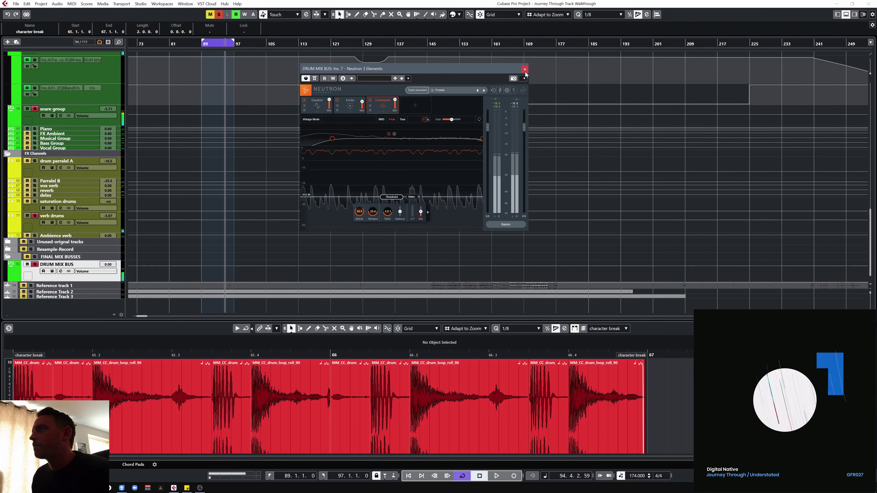
pyautogui.press('space')
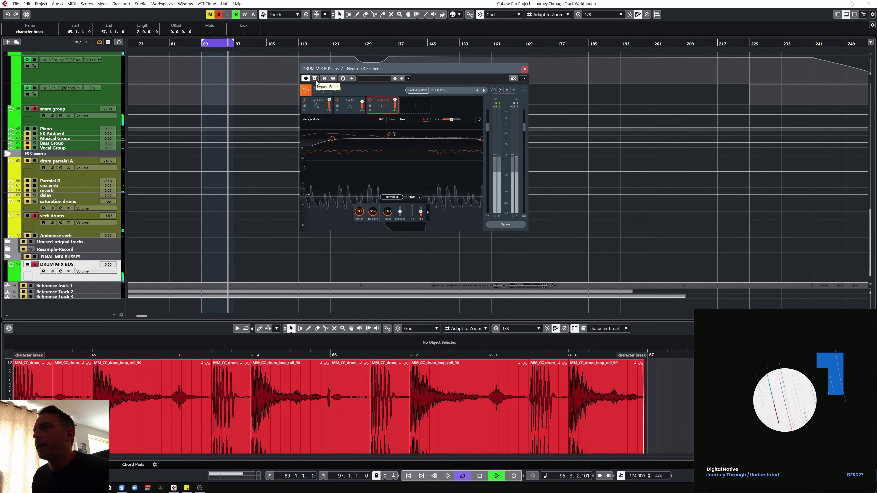
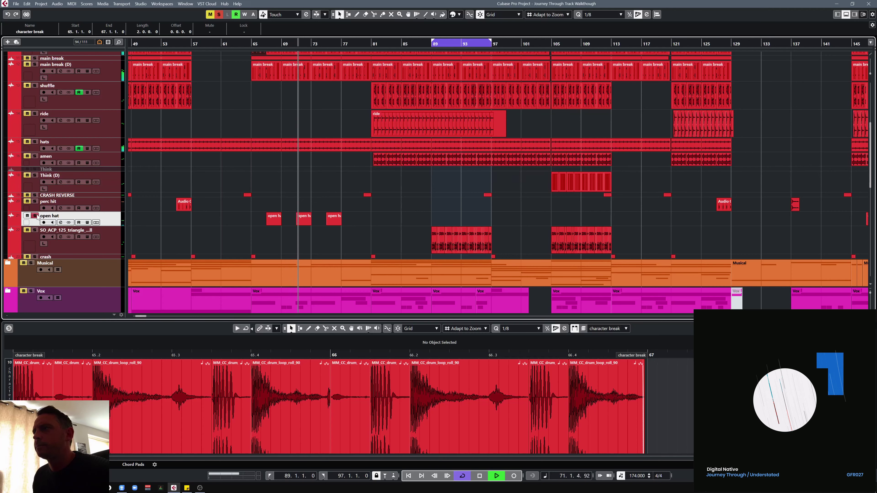
# - Unsolo the open hat track, stop playback and expand the Musical folder
pyautogui.click(35, 217)
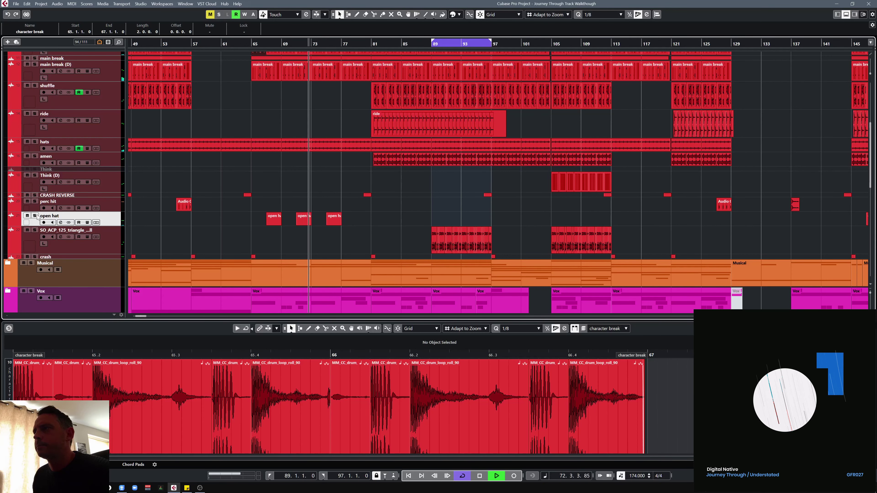
pyautogui.press('space')
pyautogui.scroll(-2, 246, 227)
pyautogui.hotkey('shift', 'f')
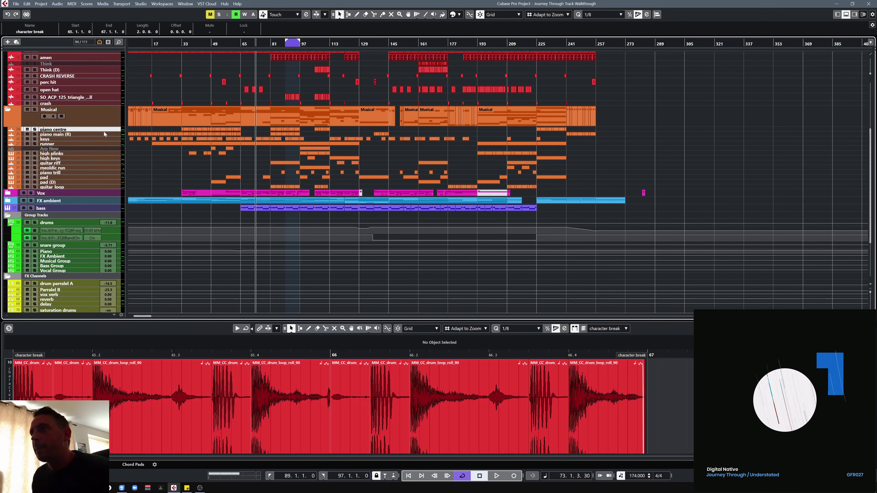
# - Enlarge the keys track, locate playback to bar 32 and solo the track
pyautogui.moveTo(103, 140); pyautogui.dragTo(110, 167)
pyautogui.press('Home')
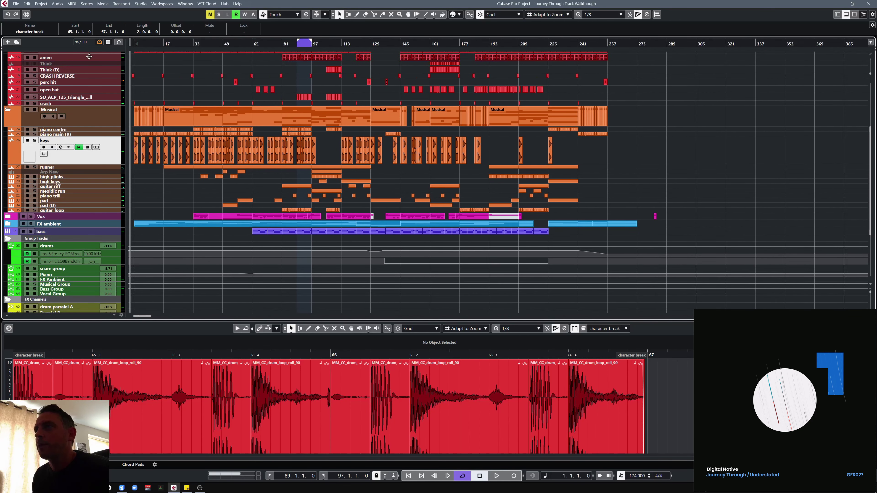
pyautogui.click(191, 44)
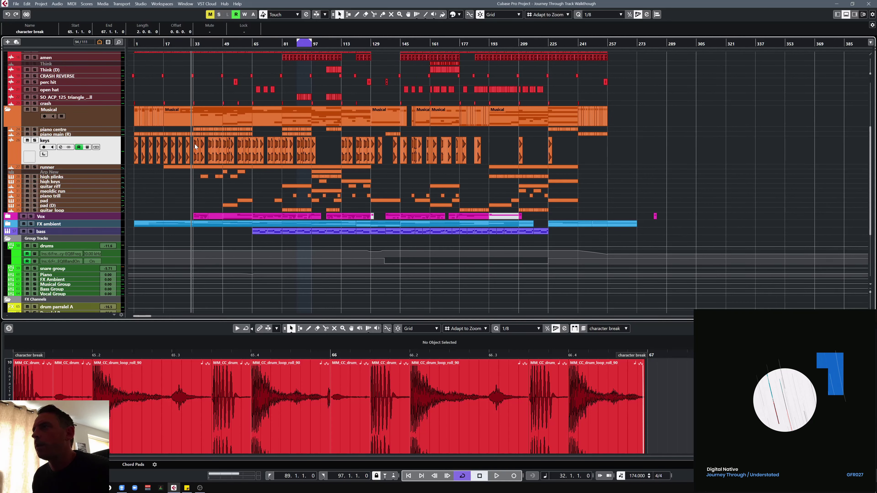
pyautogui.click(35, 141)
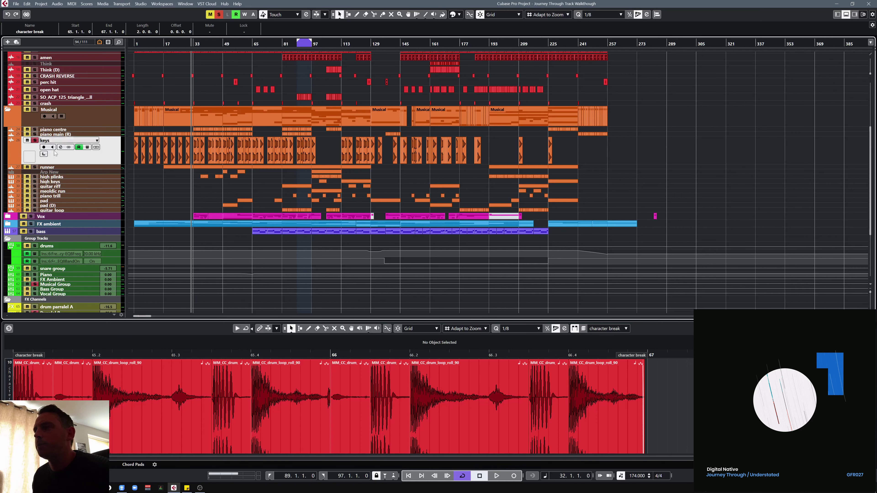
pyautogui.scroll(3, 169, 197)
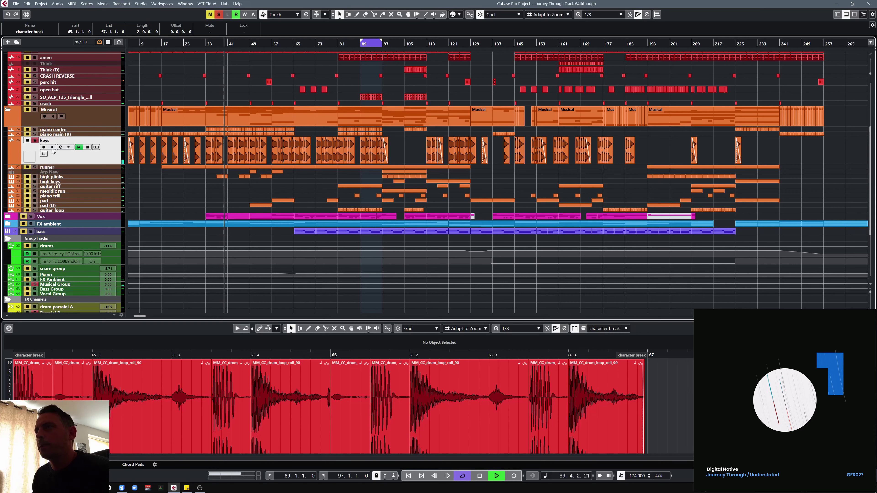
# - Open the channel settings of keys and compare its sound with all inserts bypassed and re-enabled
pyautogui.click(61, 147)
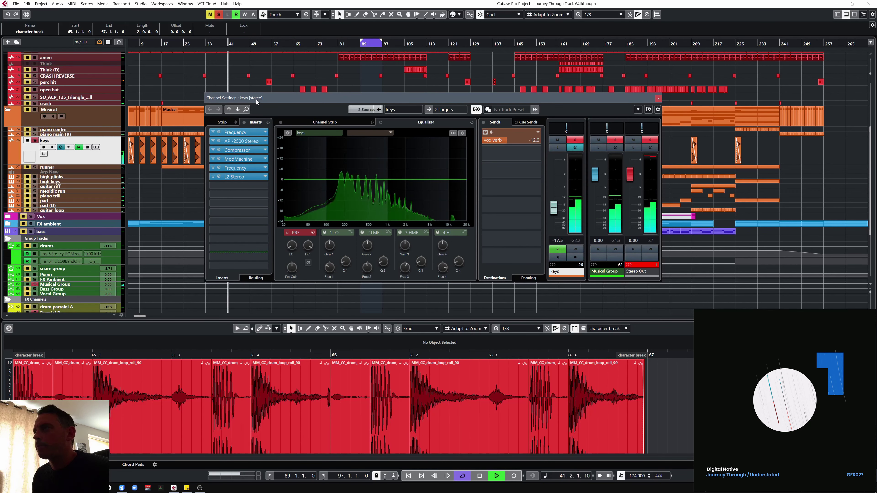
pyautogui.moveTo(256, 99); pyautogui.dragTo(383, 86)
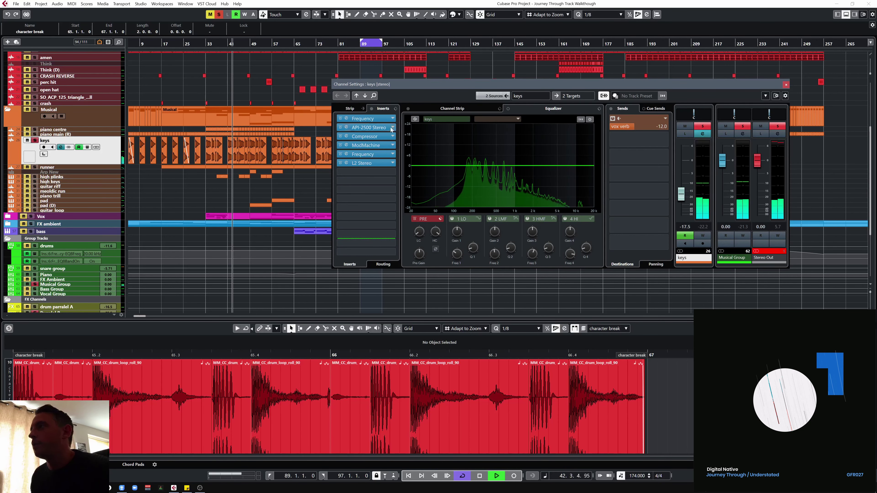
pyautogui.click(371, 109)
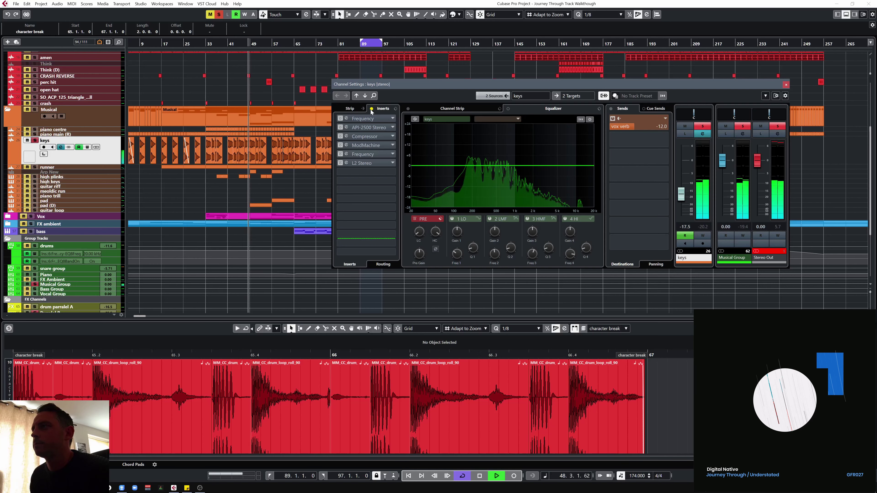
pyautogui.click(371, 109)
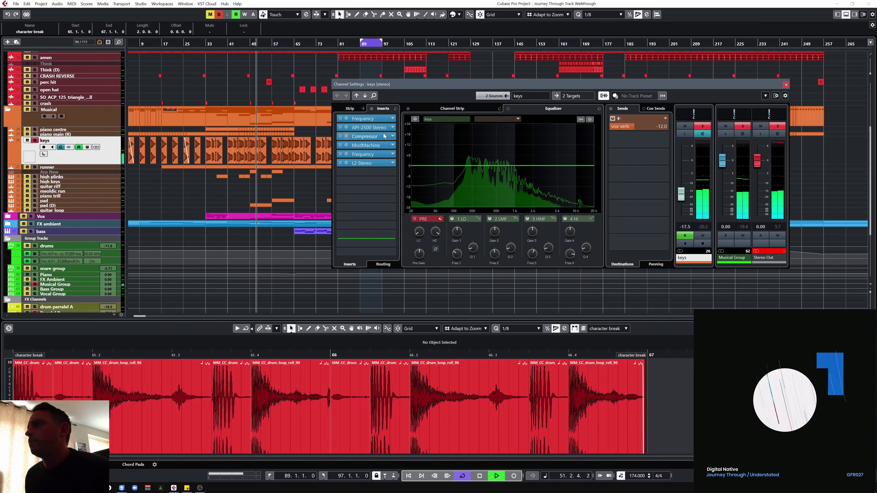
# - Play the keys from bar 41 and compare them with and without the first Frequency insert
pyautogui.press('space')
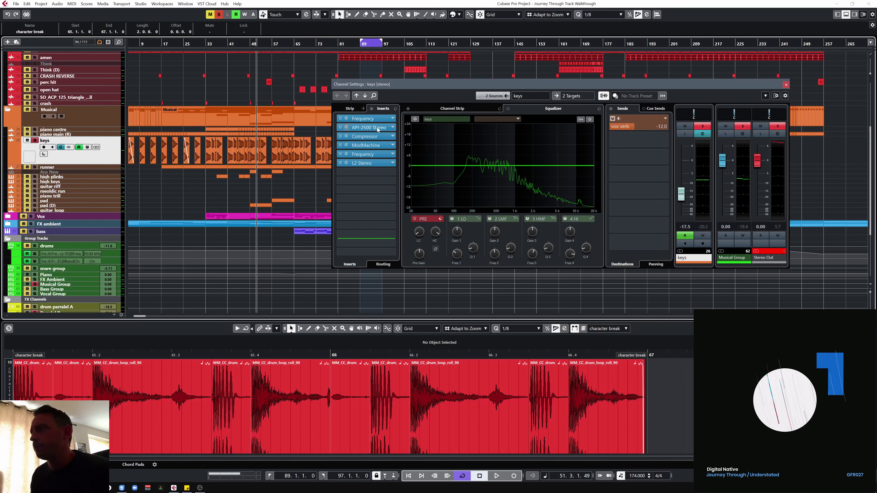
pyautogui.click(226, 43)
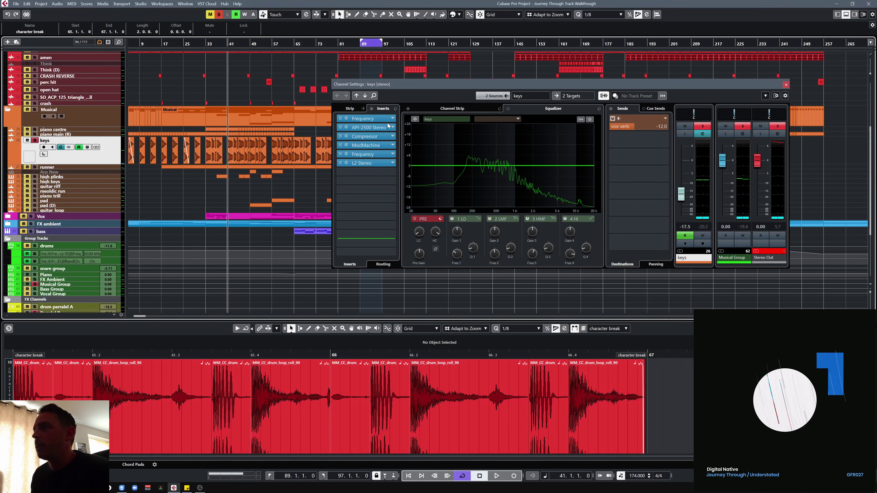
pyautogui.click(366, 119)
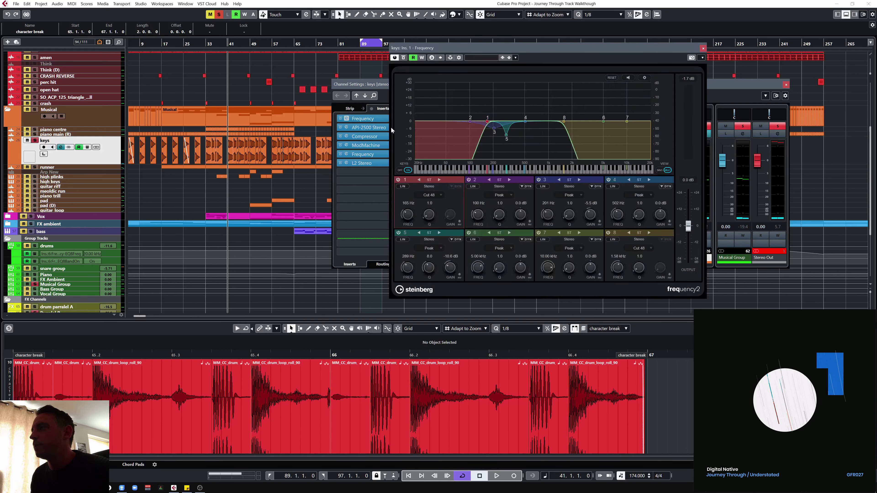
pyautogui.press('space')
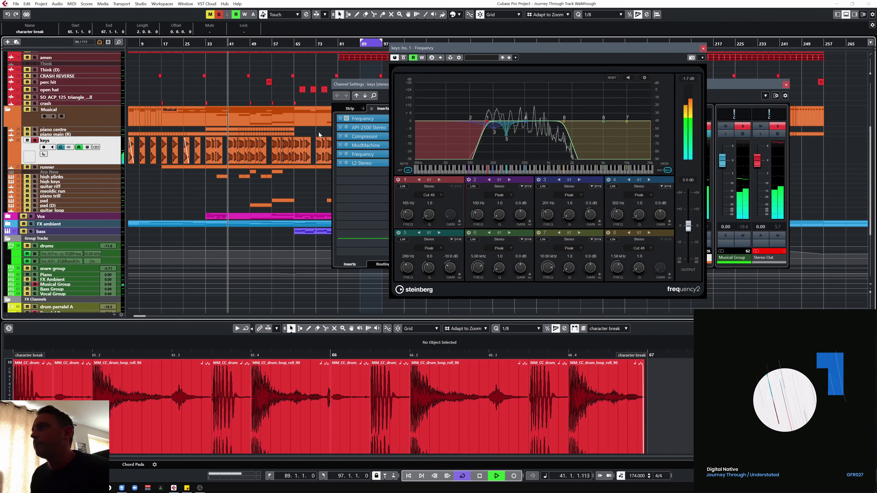
pyautogui.click(403, 57)
pyautogui.click(403, 57)
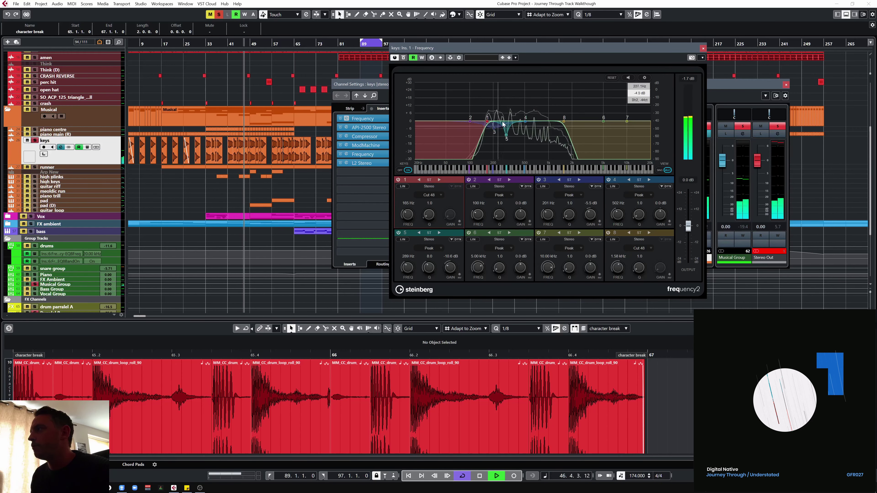
# - View the API-2500 Stereo insert of the keys channel and close it
pyautogui.click(374, 98)
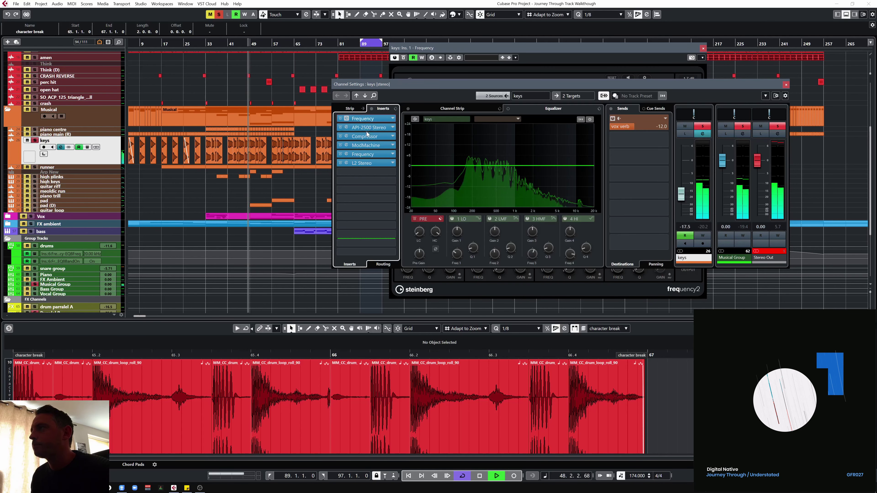
pyautogui.click(388, 128)
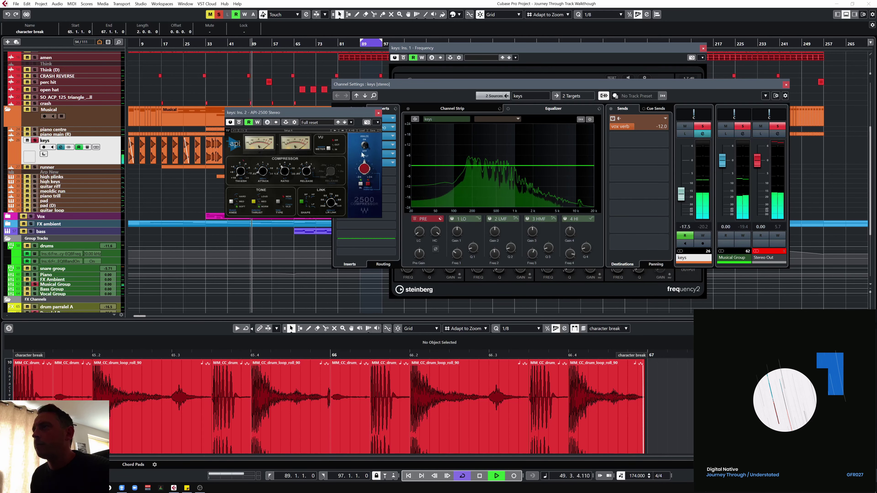
pyautogui.click(379, 113)
# - Check the side-chain routing of the keys channel's Compressor insert and close the plug-in
pyautogui.click(368, 137)
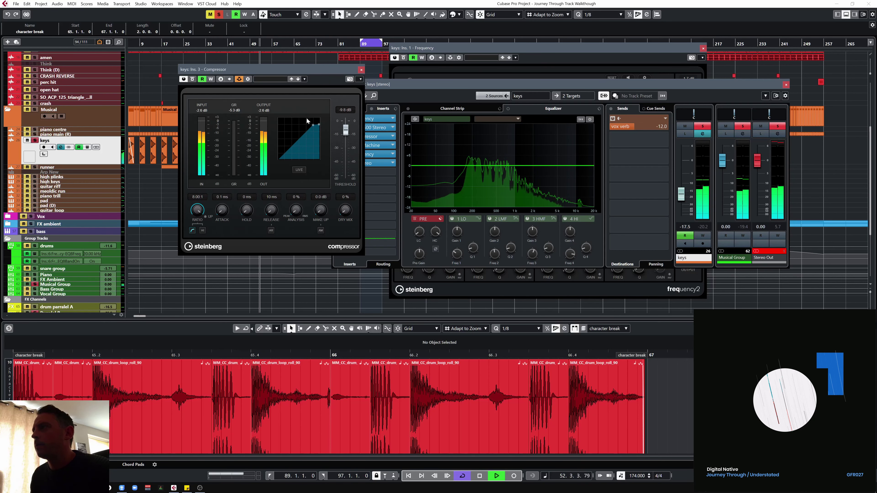
pyautogui.click(247, 80)
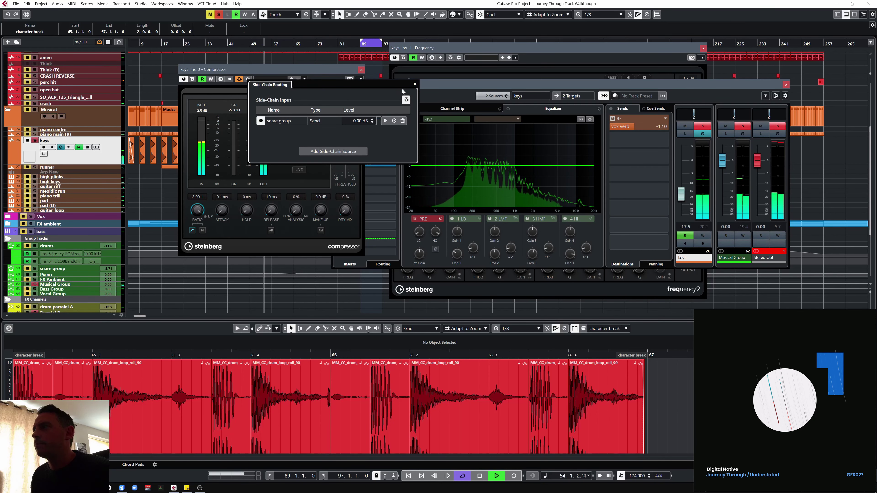
pyautogui.click(415, 84)
pyautogui.click(361, 69)
# - Open the second Frequency insert of the keys channel and move its window clear of the track list
pyautogui.click(368, 136)
pyautogui.click(378, 154)
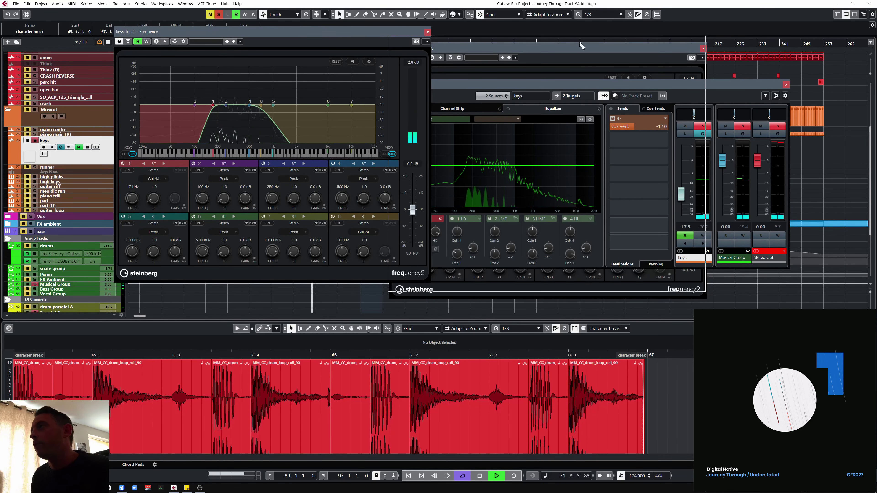
pyautogui.moveTo(303, 38); pyautogui.dragTo(615, 49)
# - Show all used automation in the project and enlarge the automation lanes of the keys track
pyautogui.rightClick(95, 161)
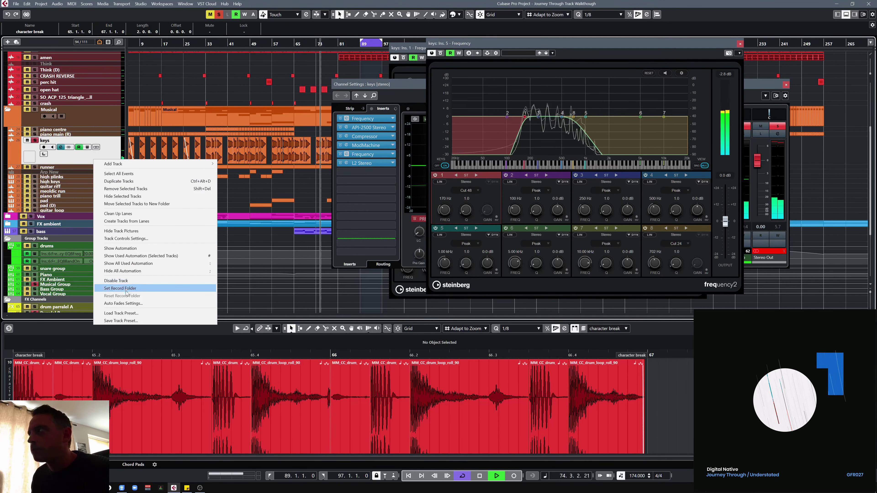
pyautogui.click(133, 255)
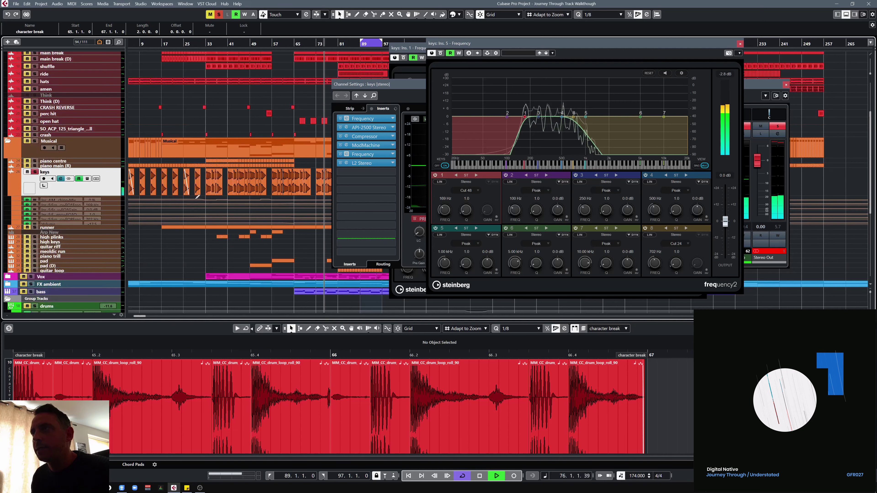
pyautogui.scroll(-5, 165, 249)
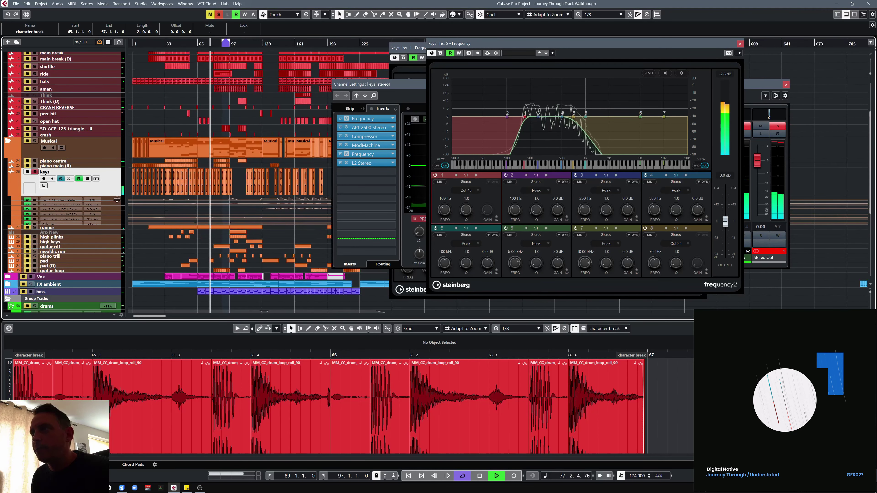
pyautogui.moveTo(117, 201); pyautogui.dragTo(113, 296)
pyautogui.scroll(1, 181, 240)
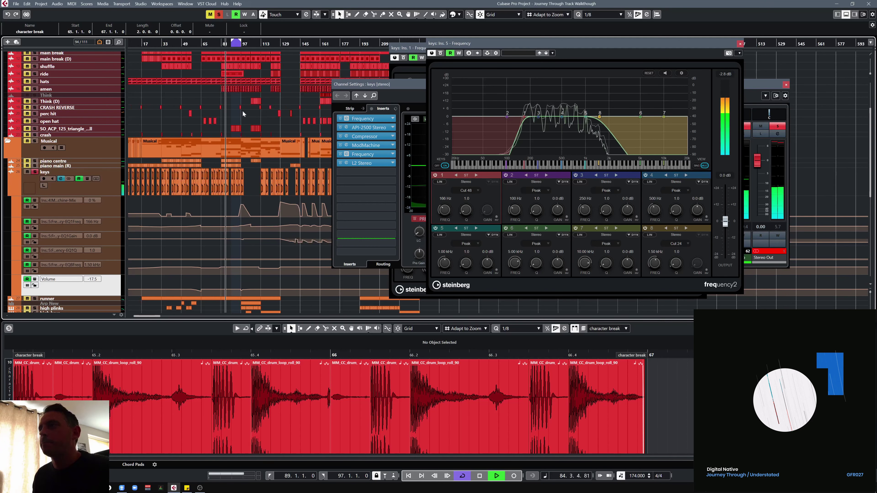
# - Turn off cycle playback and view the ModMachine insert alongside the keys automation from bar 89 onward
pyautogui.click(234, 42)
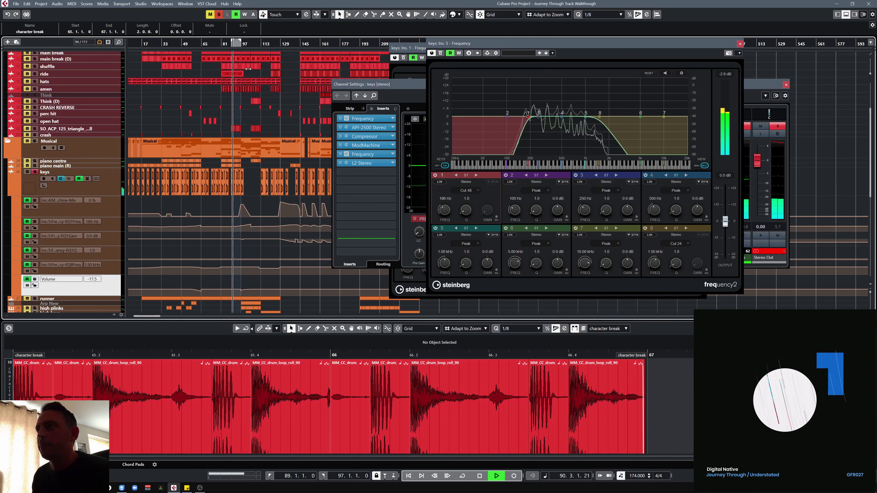
pyautogui.moveTo(238, 45); pyautogui.dragTo(232, 103)
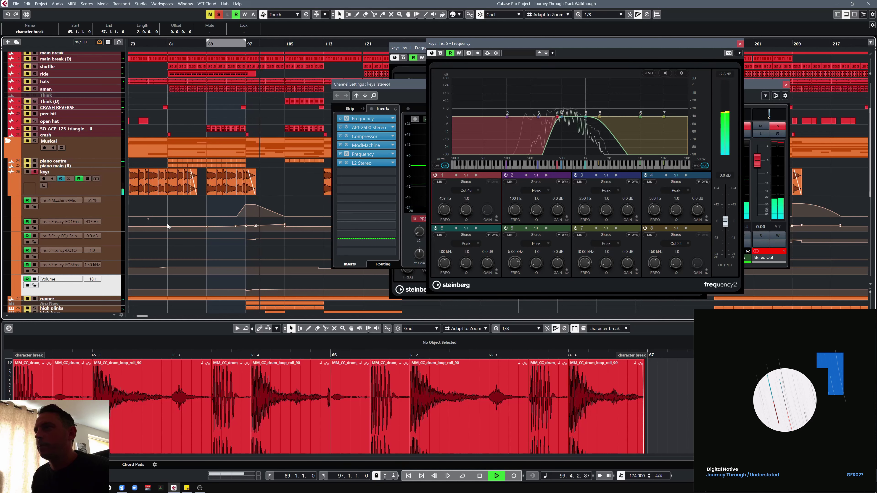
pyautogui.click(381, 146)
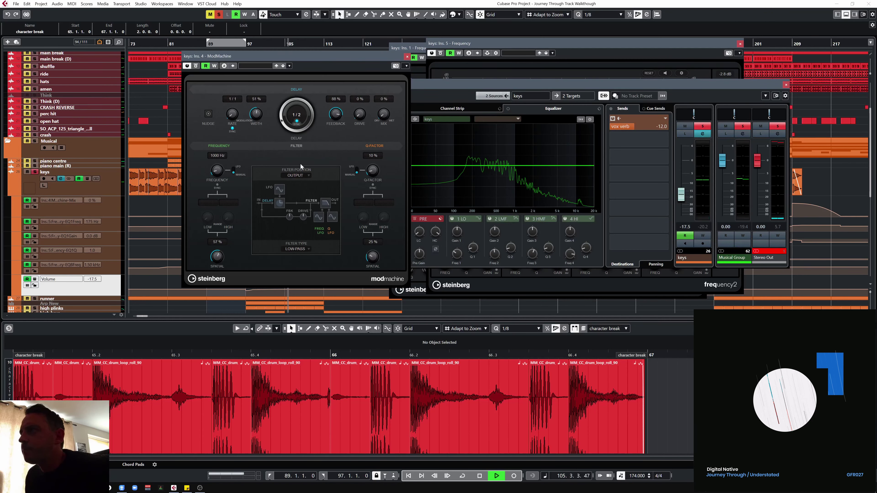
pyautogui.click(408, 57)
# - Locate to bar 144 and examine the ModMachine mix automation of the keys track there
pyautogui.press('g')
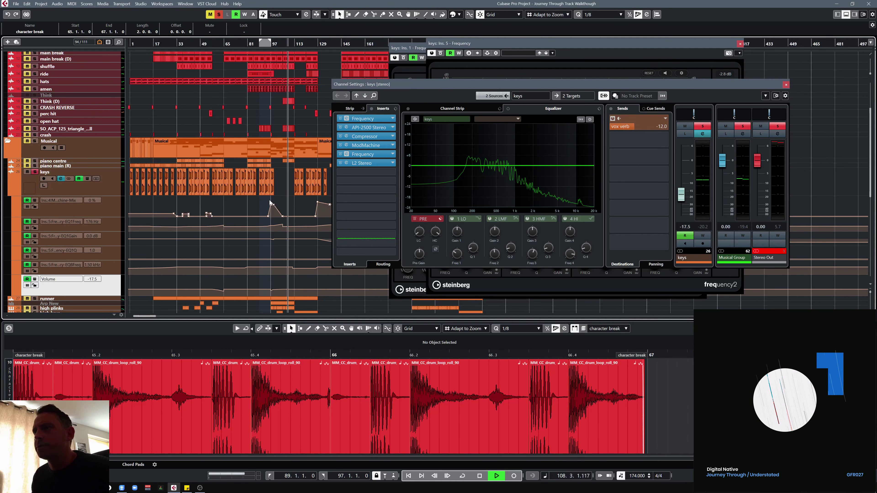
pyautogui.hscroll(2, 276, 204)
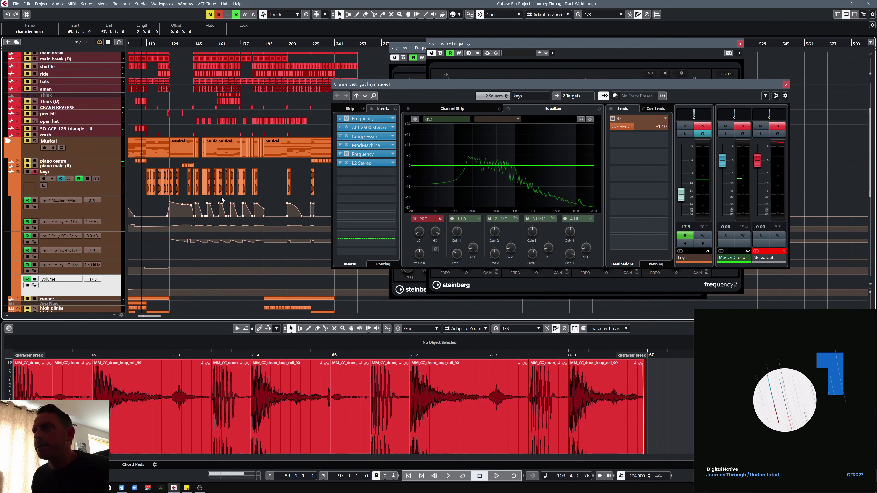
pyautogui.moveTo(190, 44); pyautogui.dragTo(199, 63)
pyautogui.press('space')
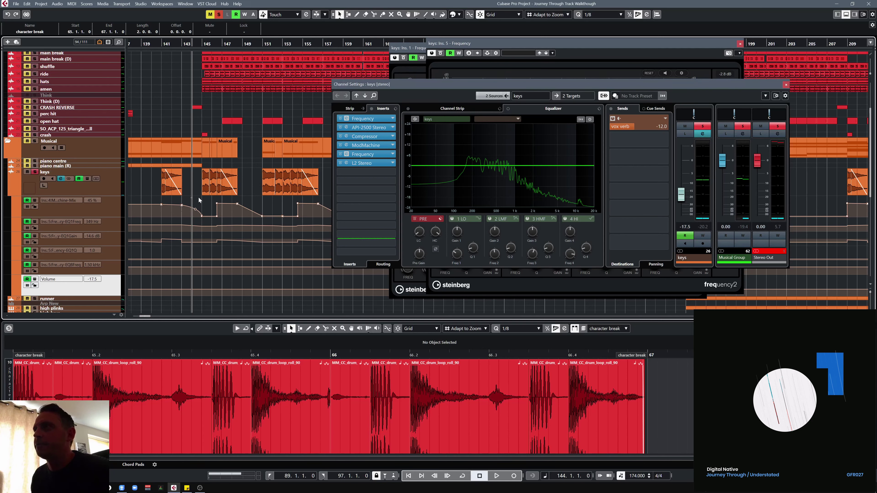
# - Close both Frequency windows of the keys channel
pyautogui.click(739, 44)
pyautogui.click(703, 47)
pyautogui.click(703, 48)
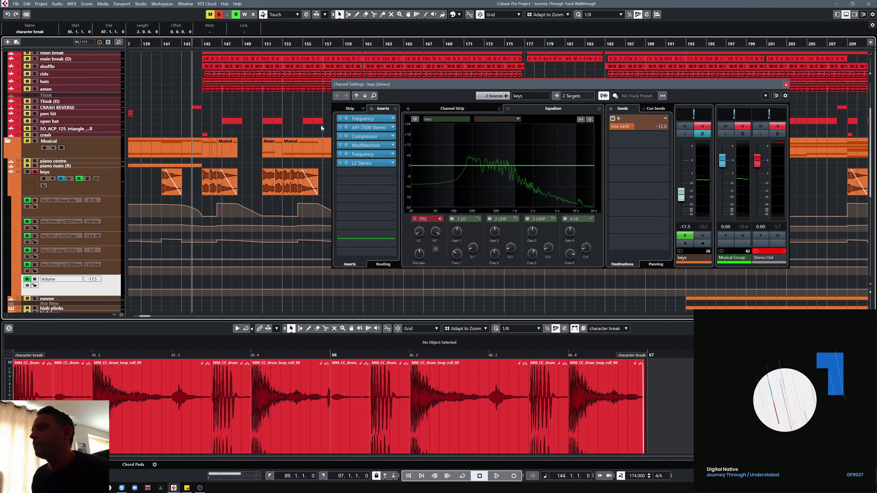
# - Play from bar 144, view the second Frequency insert responding to its automation, and return to the keys channel settings
pyautogui.press('space')
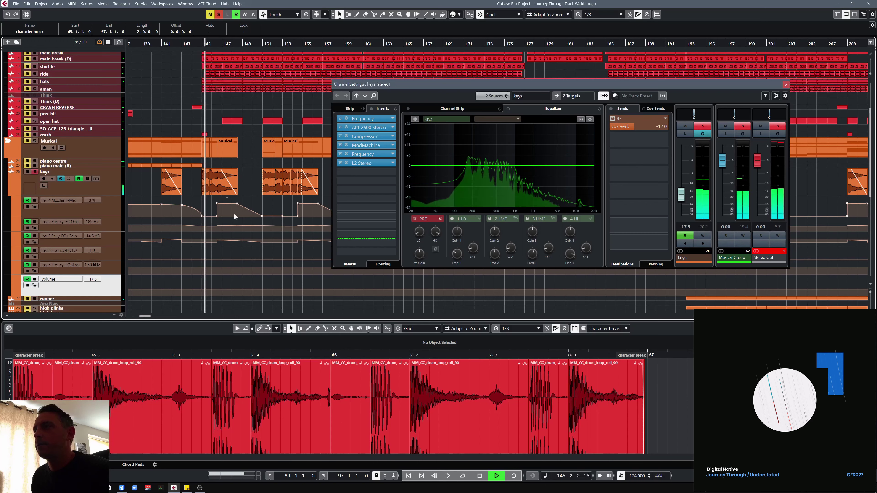
pyautogui.click(373, 155)
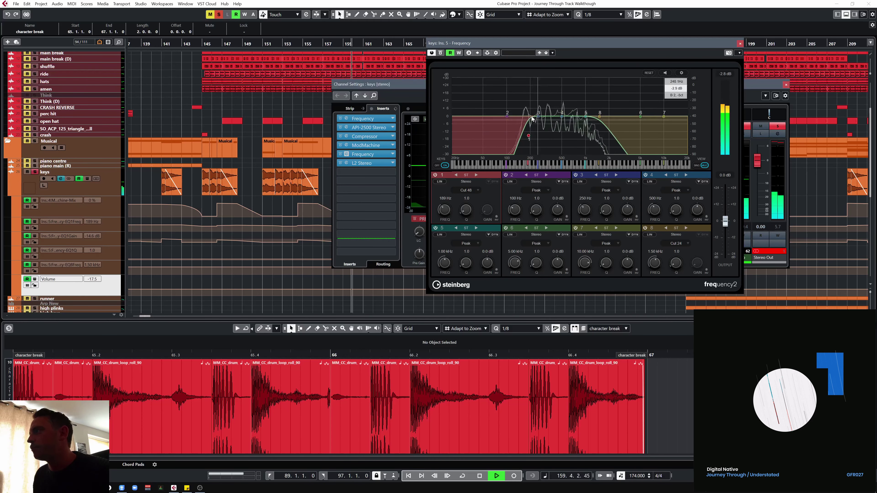
pyautogui.click(415, 82)
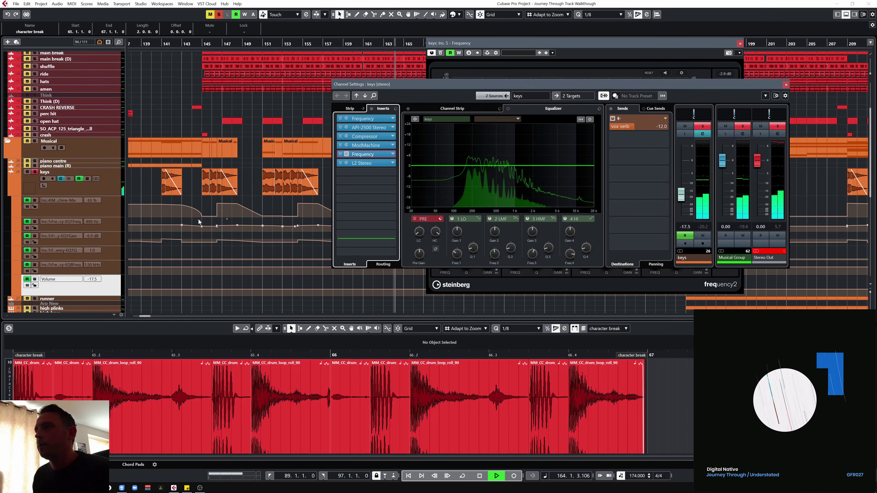
# - View the remaining keys automation, stop playback, and close the keys channel settings and Frequency windows
pyautogui.scroll(-5, 169, 212)
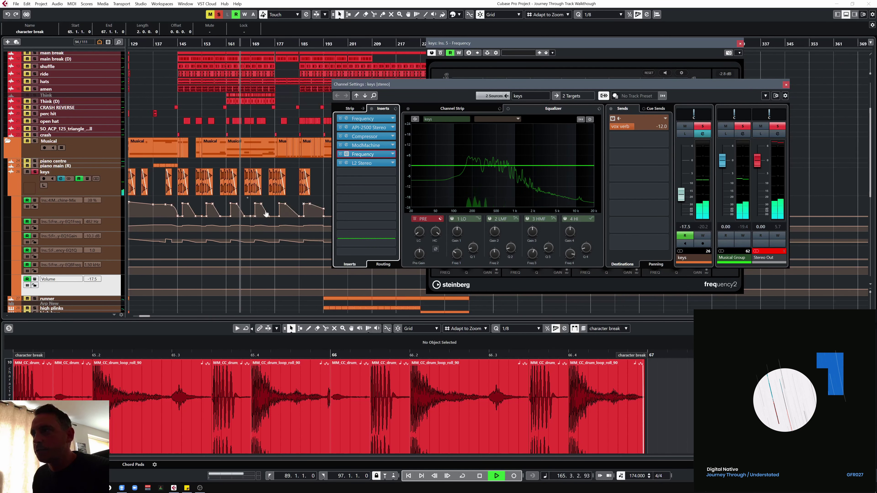
pyautogui.press('space')
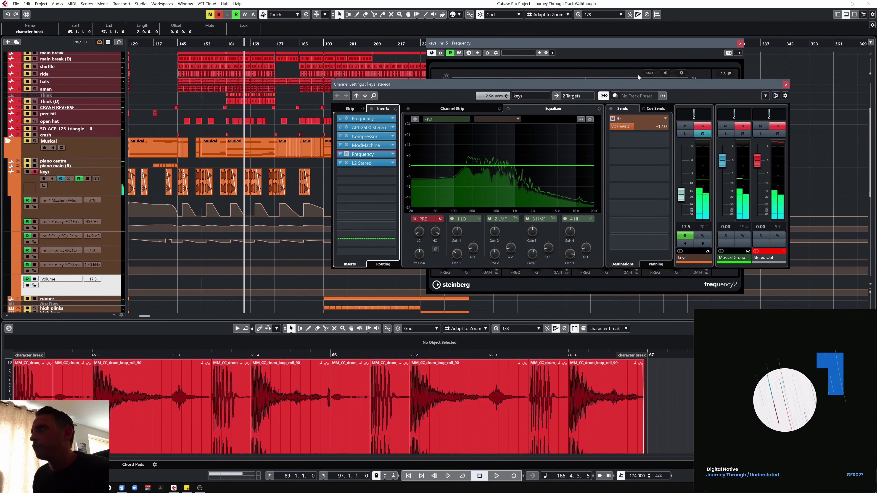
pyautogui.click(785, 84)
pyautogui.click(739, 44)
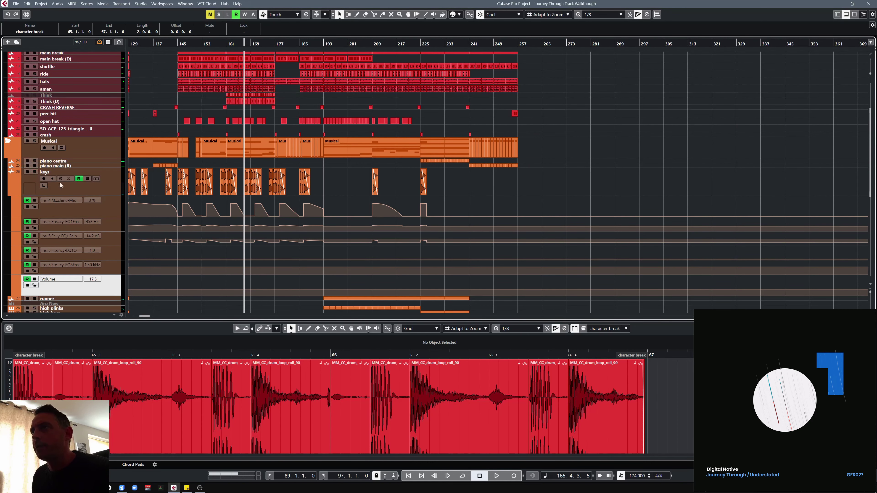
# - Hide the automation lanes of the keys track
pyautogui.scroll(-3, 214, 181)
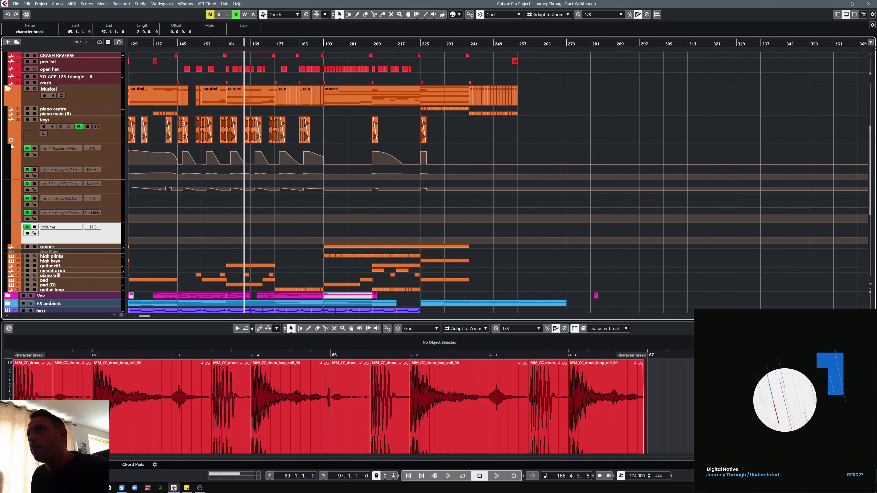
pyautogui.click(10, 140)
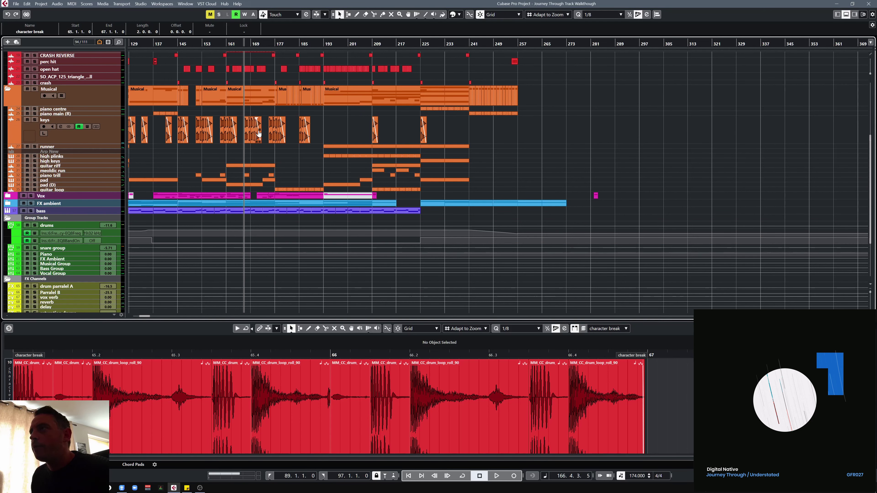
pyautogui.hscroll(-5, 259, 134)
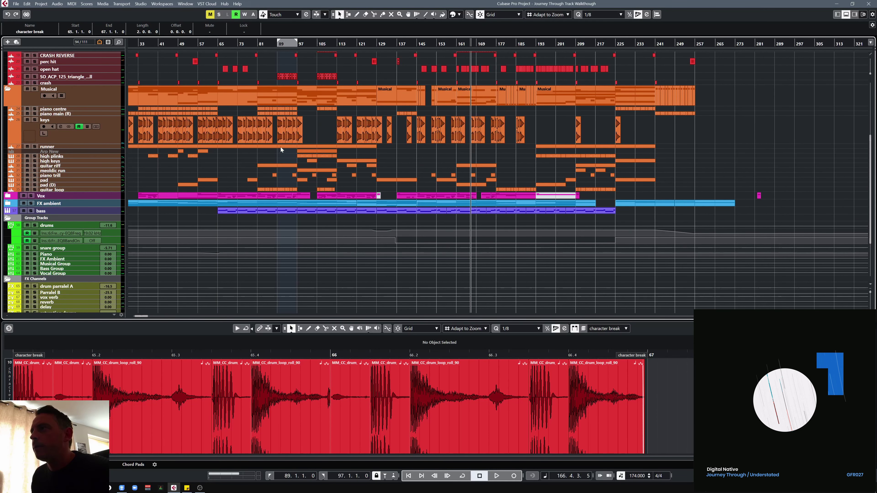
# - Expand the high plinks, high keys, guitar riff, meoldic run and piano trill tracks by selecting each in turn
pyautogui.click(108, 158)
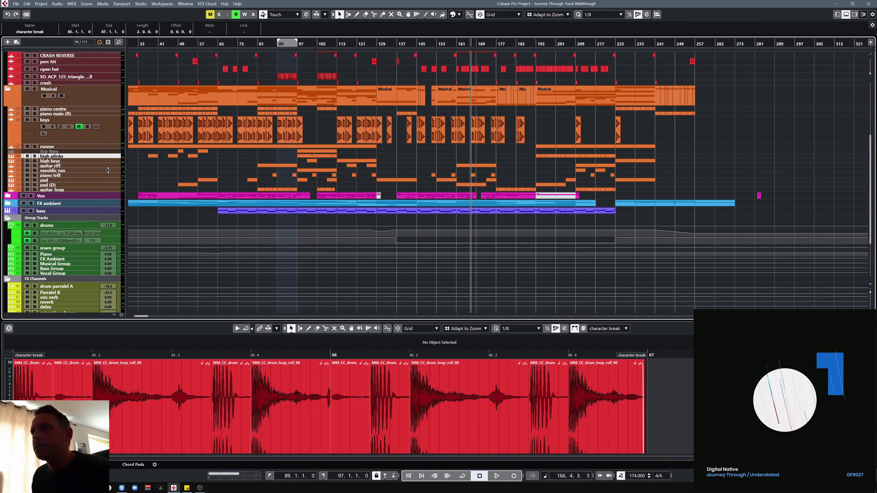
pyautogui.click(115, 180)
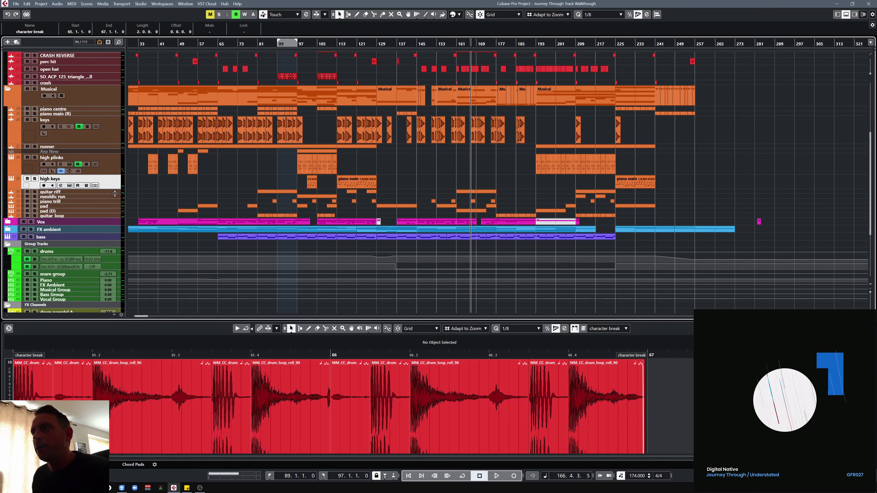
pyautogui.click(114, 194)
pyautogui.click(116, 214)
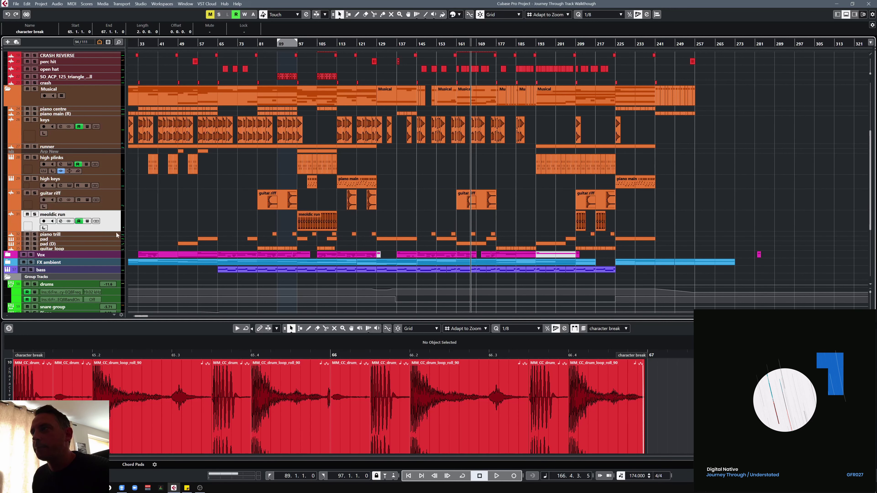
pyautogui.click(110, 236)
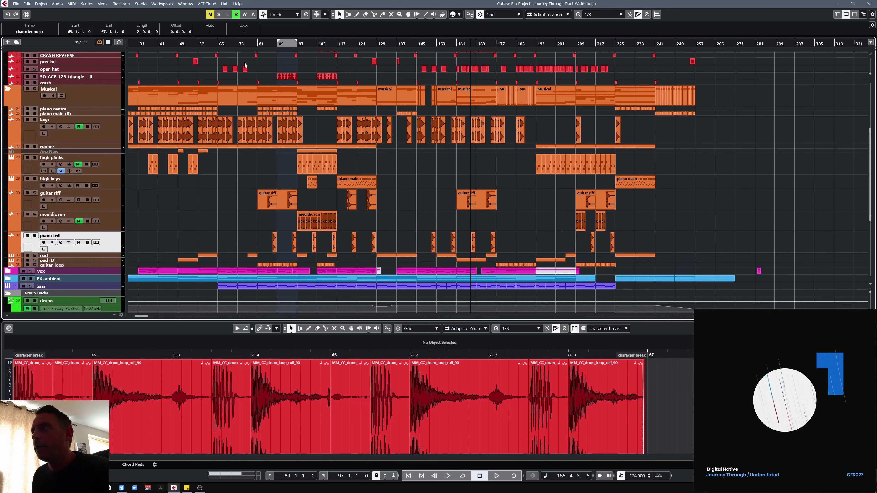
# - Solo the guitar riff track and audition its first part around bar 86
pyautogui.click(270, 46)
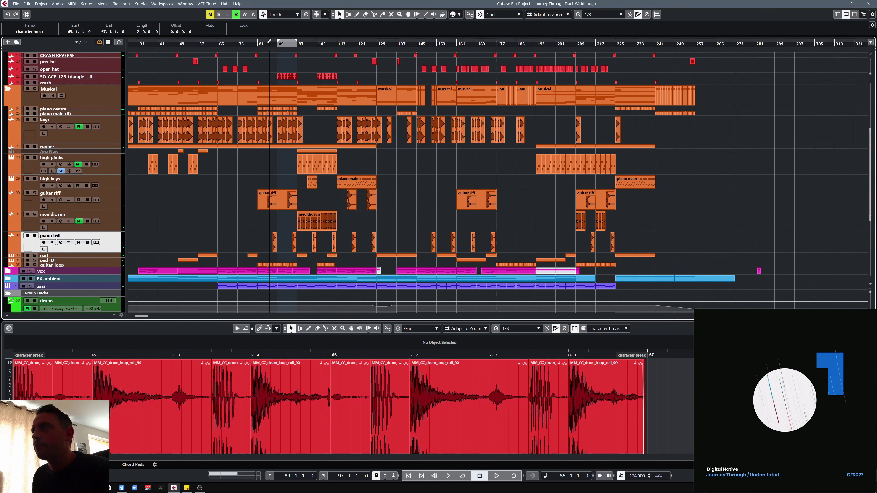
pyautogui.moveTo(265, 44); pyautogui.dragTo(265, 69)
pyautogui.click(35, 193)
pyautogui.press('space')
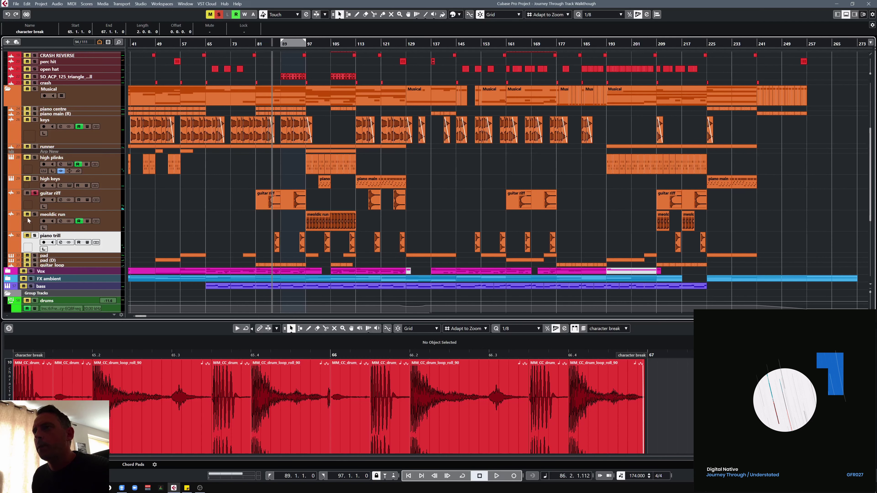
# - Audition the meoldic run track in solo from about bar 97 and view its first part's clips in the editor
pyautogui.click(308, 43)
pyautogui.press('space')
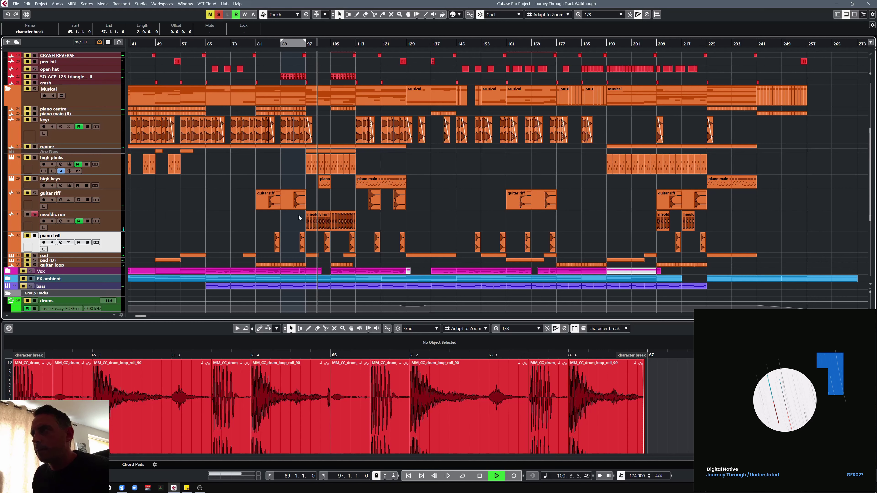
pyautogui.click(337, 223)
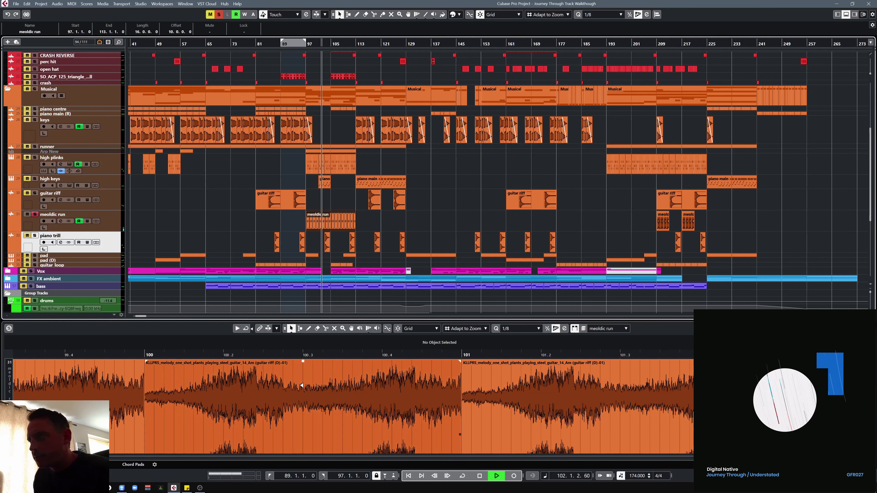
pyautogui.scroll(-2, 301, 385)
pyautogui.scroll(-2, 301, 385)
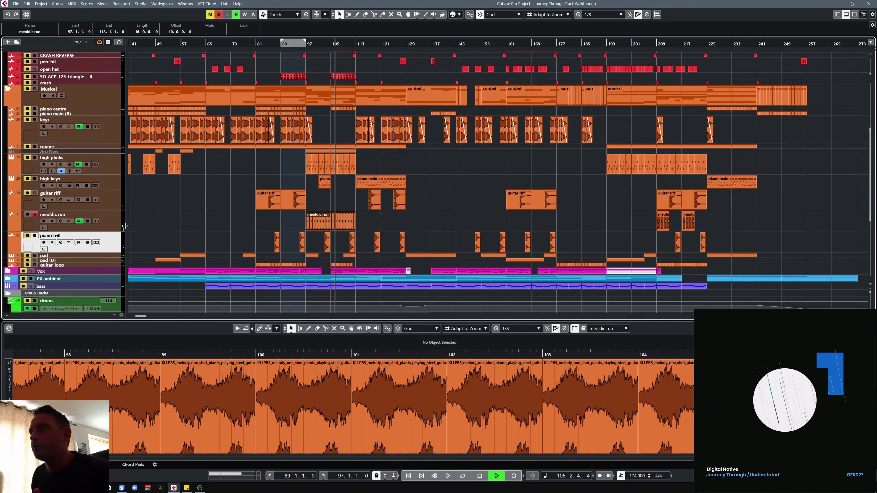
# - Take the meoldic run track out of solo, then solo the pad track and enlarge it
pyautogui.click(36, 215)
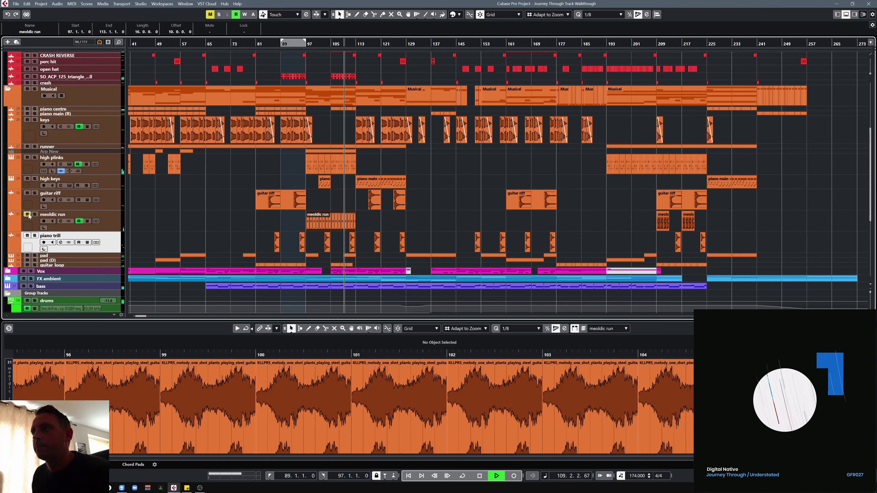
pyautogui.press('space')
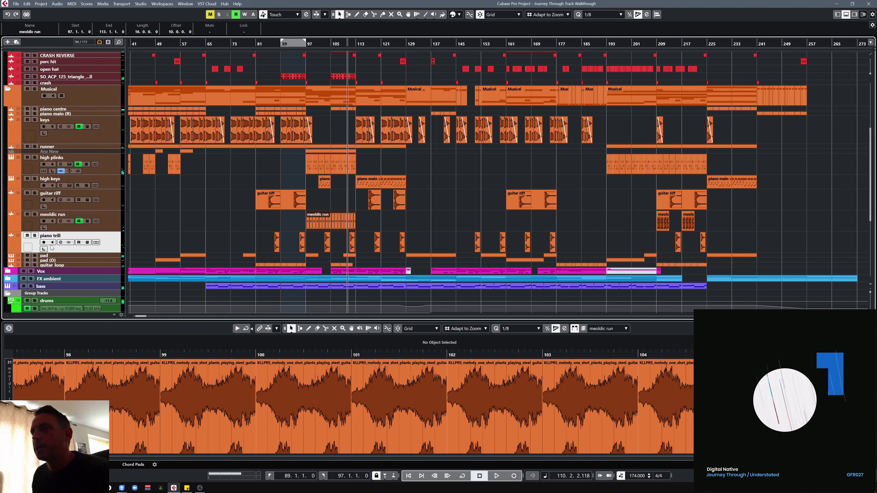
pyautogui.click(34, 255)
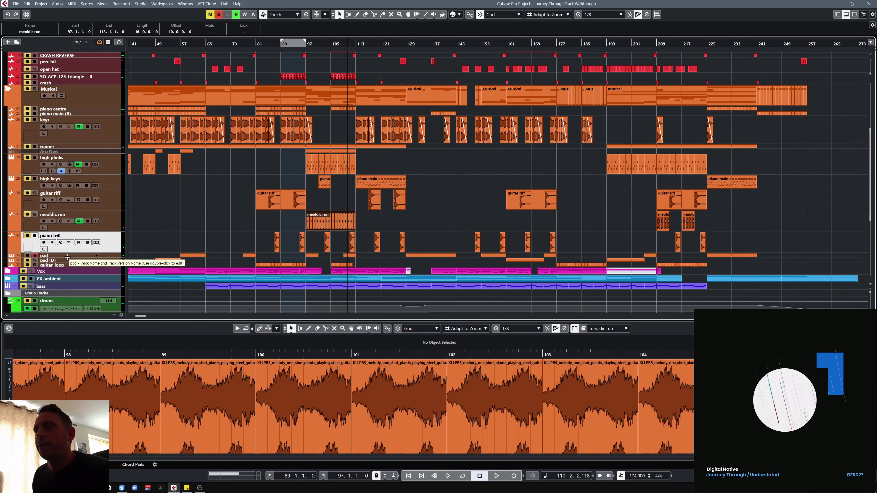
pyautogui.click(69, 256)
pyautogui.moveTo(93, 257); pyautogui.dragTo(94, 270)
pyautogui.scroll(-3, 105, 220)
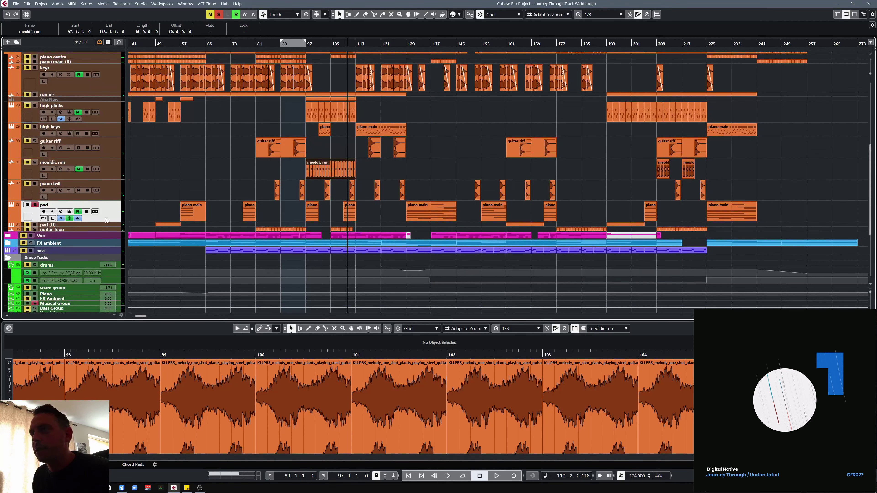
# - Play the soloed pad track from its piano main part at bar 57
pyautogui.click(114, 189)
pyautogui.moveTo(270, 49); pyautogui.dragTo(295, 68)
pyautogui.press('space')
pyautogui.press('space')
pyautogui.click(117, 209)
pyautogui.click(167, 44)
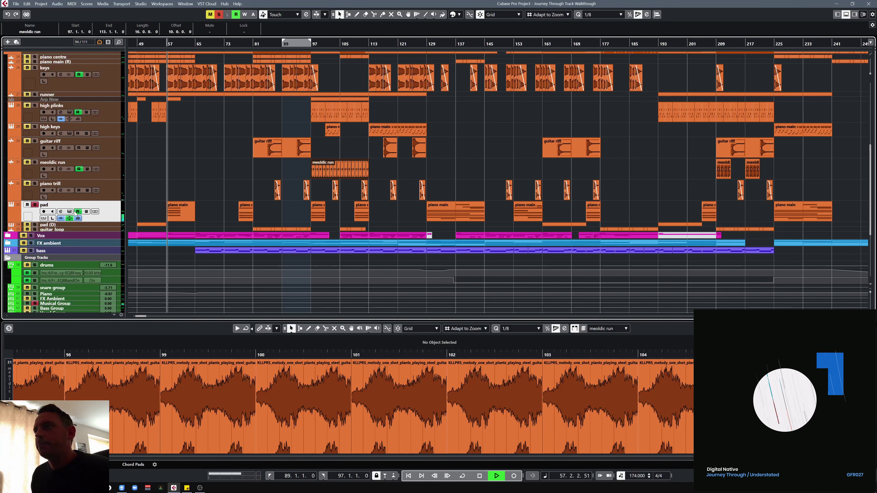
# - Open the pad track's channel settings and examine its Frequency EQ insert
pyautogui.click(61, 212)
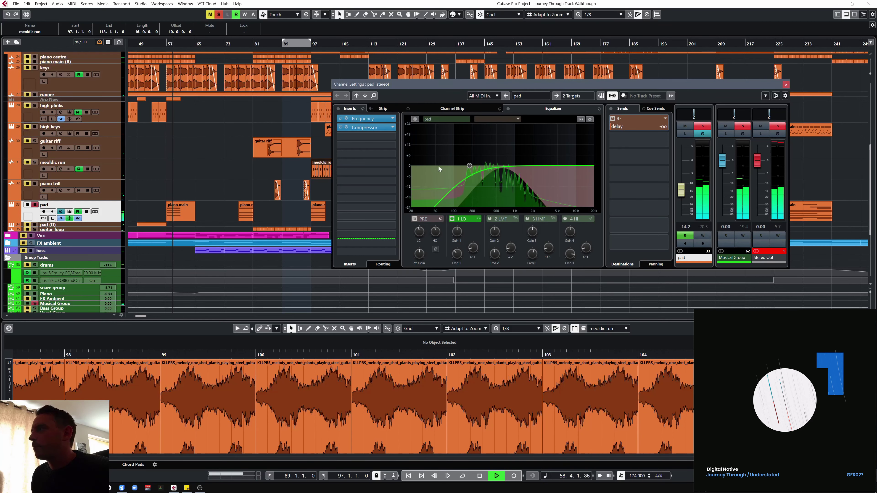
pyautogui.click(378, 119)
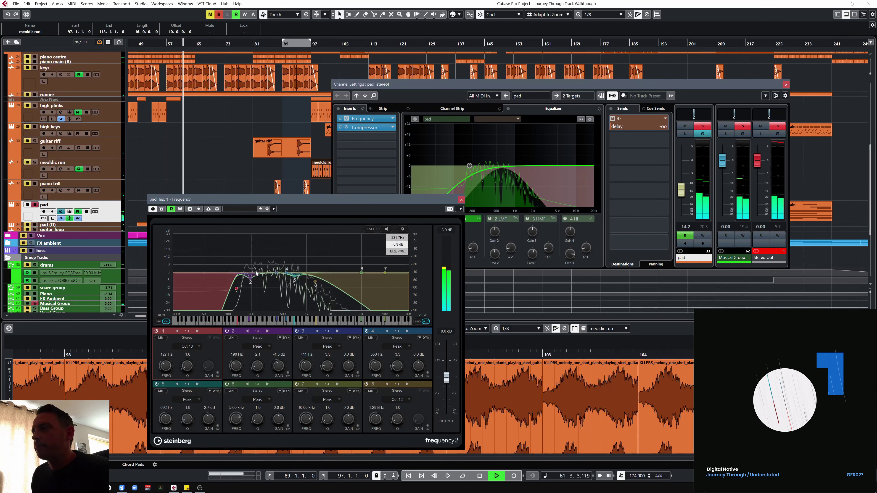
pyautogui.click(461, 200)
# - Examine the sidechain setup of the pad channel's Compressor insert
pyautogui.click(383, 128)
pyautogui.click(478, 80)
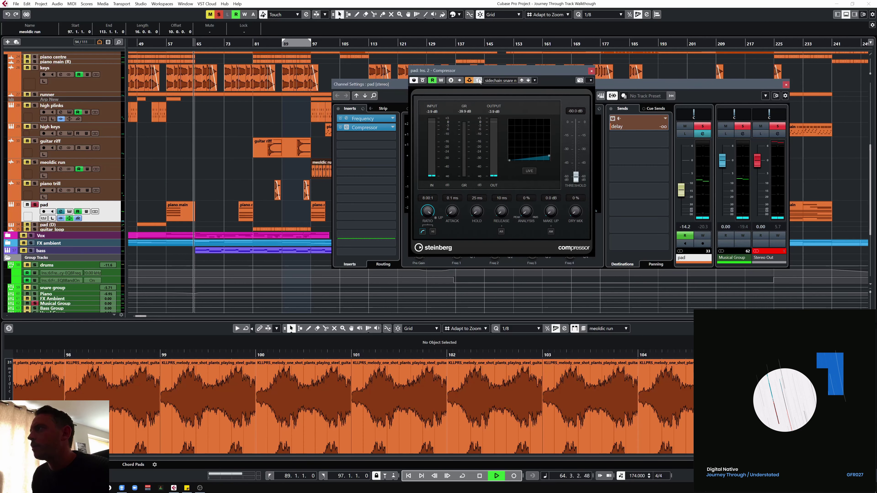
pyautogui.click(646, 82)
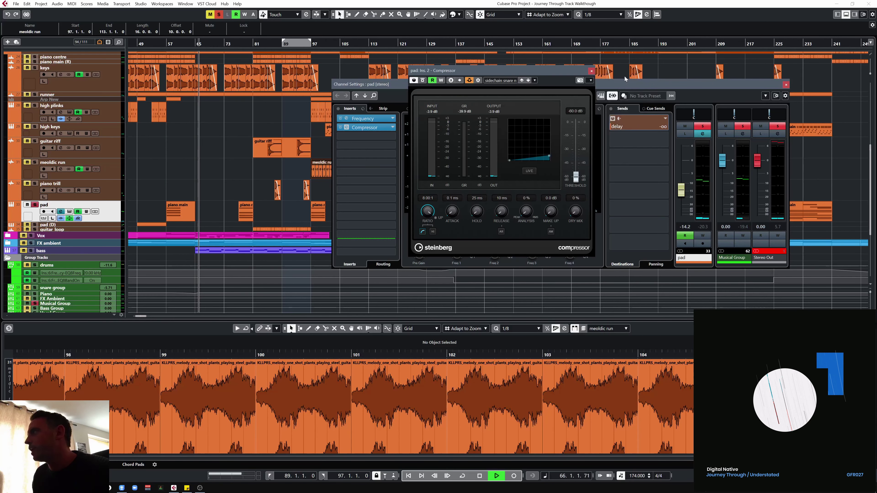
pyautogui.click(591, 70)
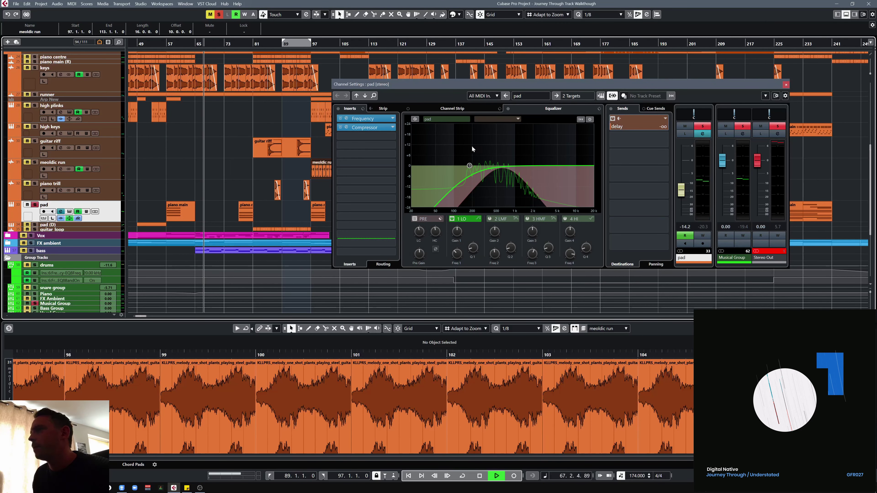
# - Show the used automation of the pad track and enlarge its delay send level lane
pyautogui.rightClick(111, 209)
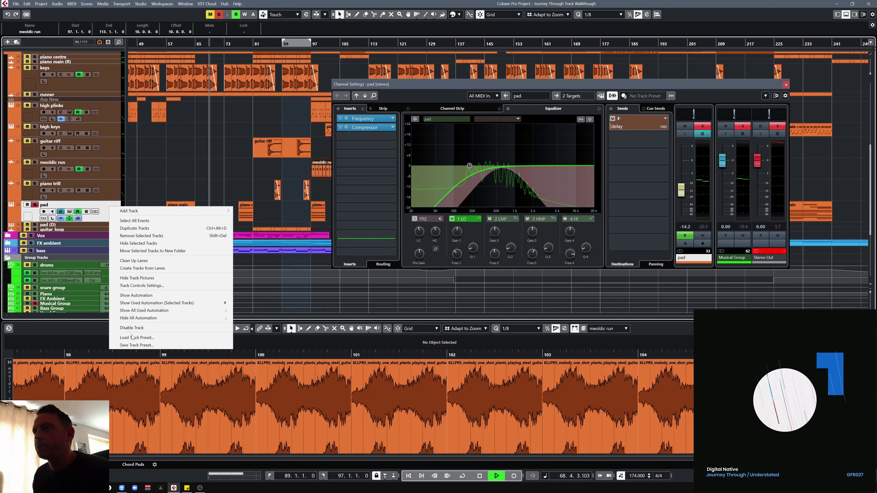
pyautogui.click(155, 303)
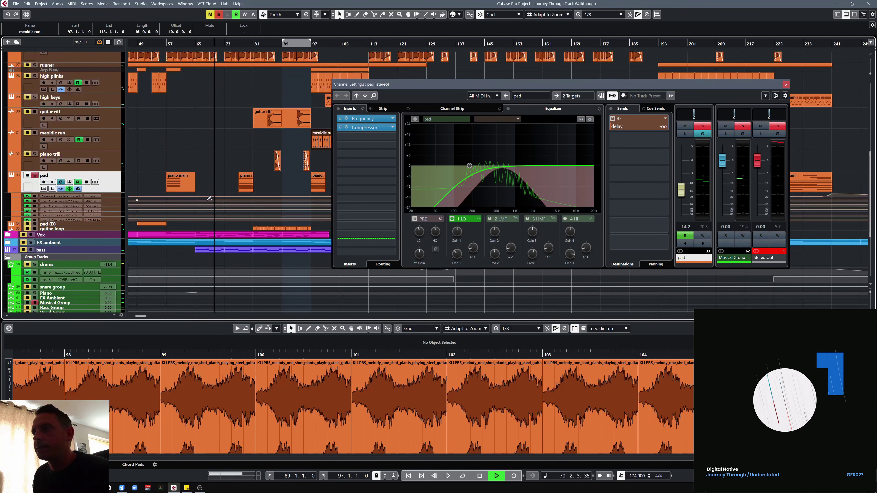
pyautogui.press('g')
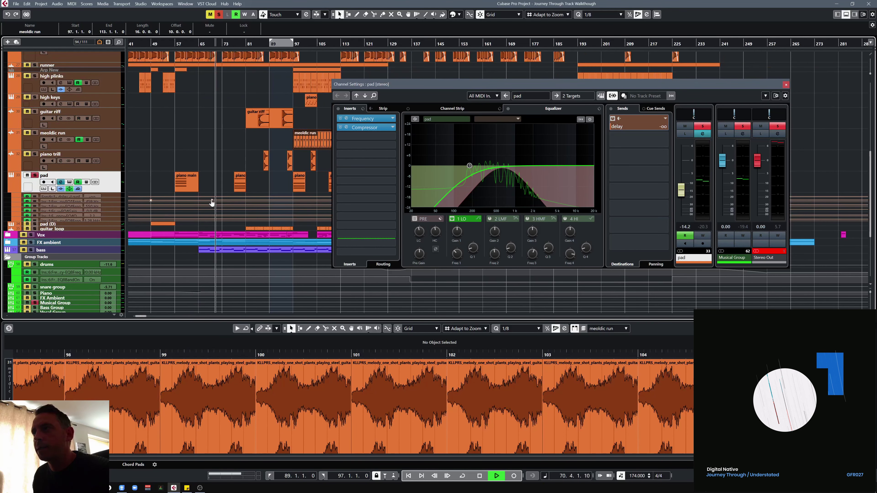
pyautogui.click(112, 198)
pyautogui.press('g')
pyautogui.press('g')
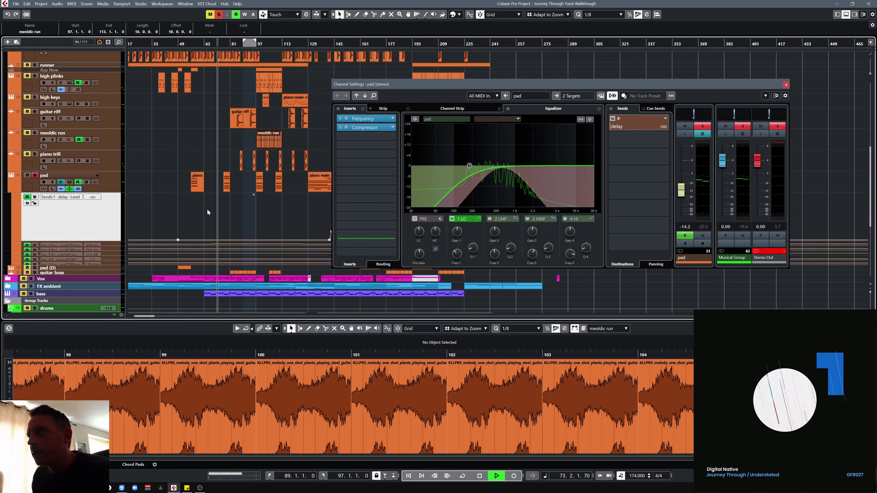
# - Play the soloed pad from bar 141 through the rise in its delay send automation
pyautogui.moveTo(290, 46); pyautogui.dragTo(301, 74)
pyautogui.press('space')
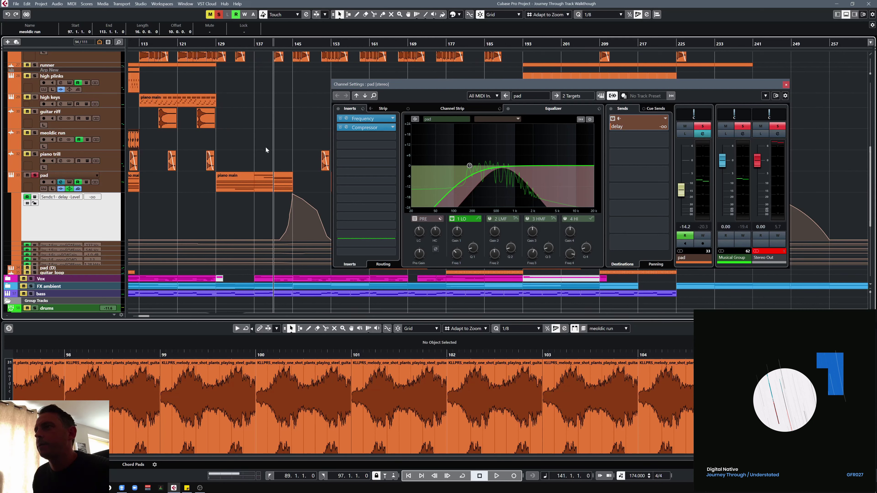
pyautogui.press('space')
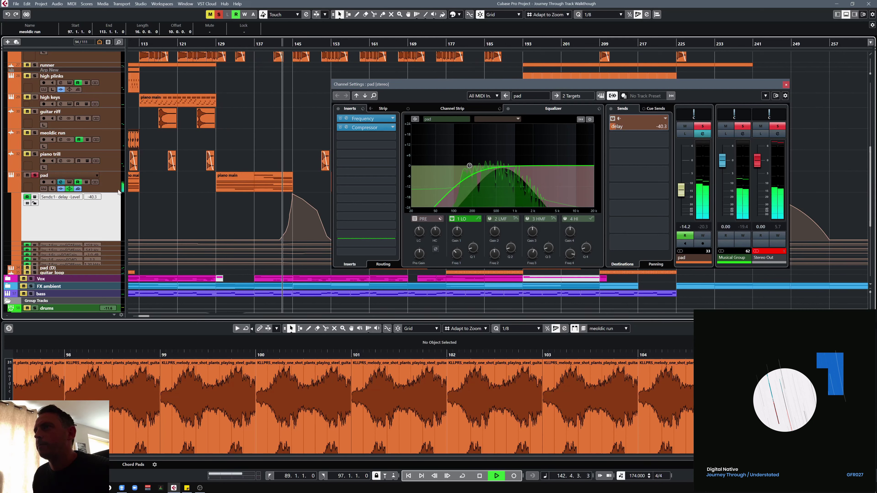
# - Take the pad out of solo and replay the delay send rise before bar 145 in the full mix
pyautogui.click(35, 176)
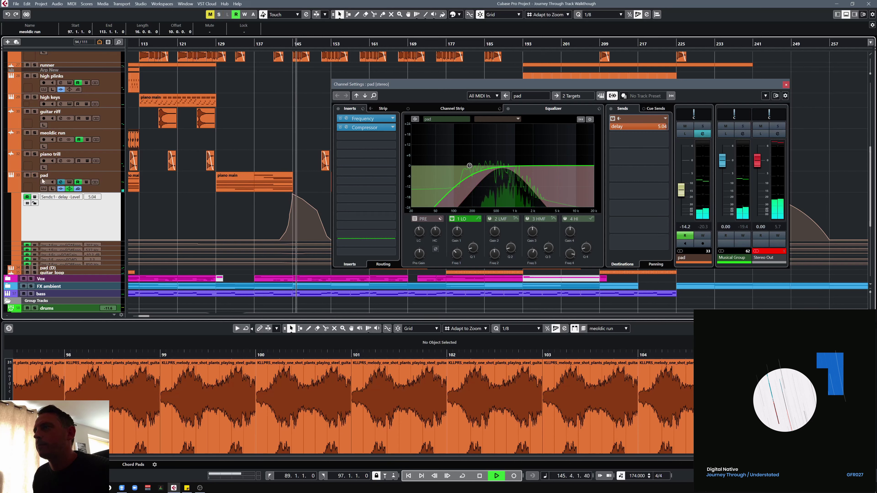
pyautogui.click(280, 44)
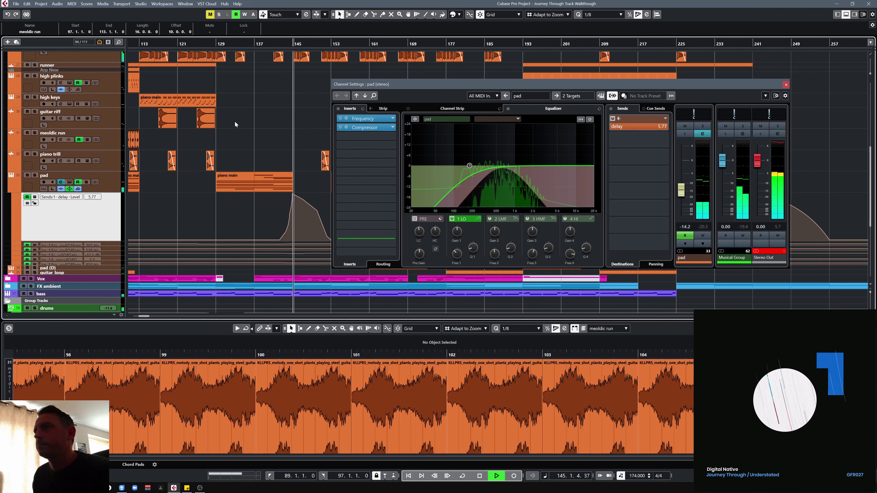
pyautogui.press('space')
# - Collapse the pad track's automation lanes and select the guitar_loop track
pyautogui.scroll(-3, 253, 186)
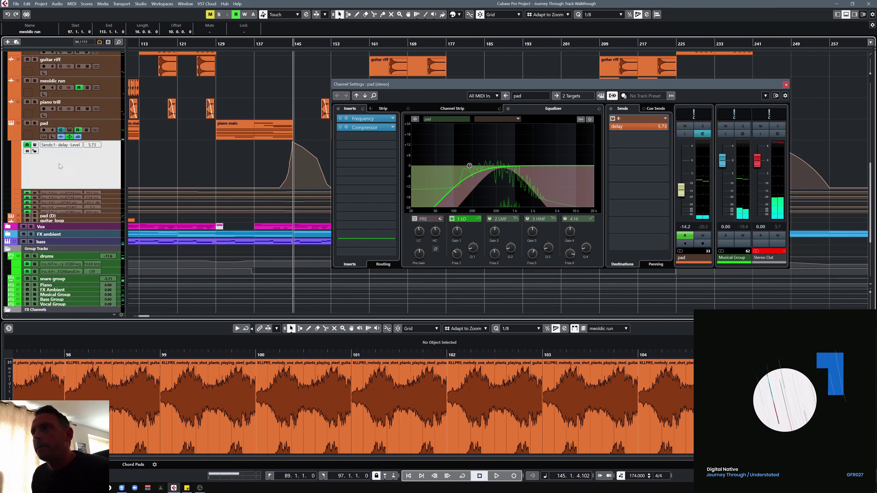
pyautogui.click(10, 137)
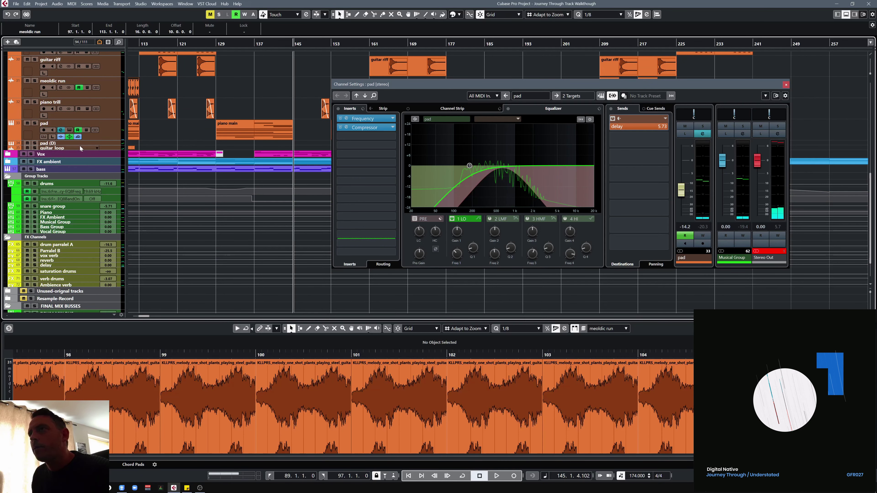
pyautogui.click(108, 149)
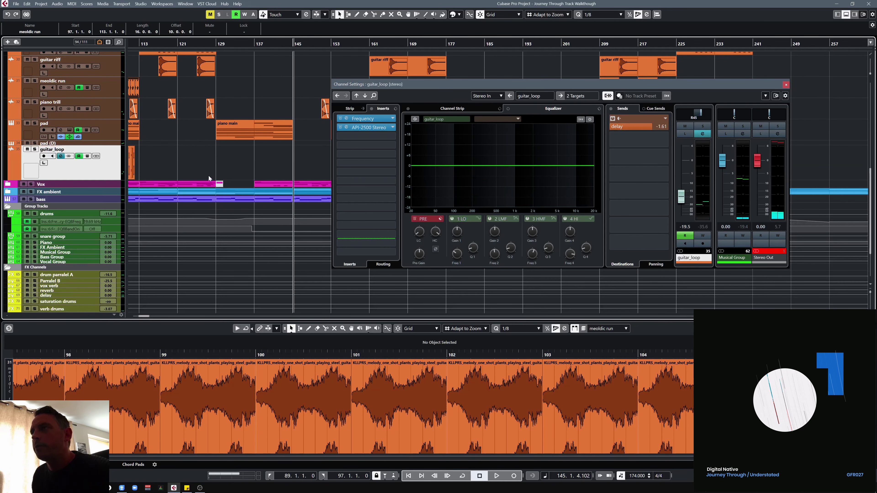
# - Set the playback position to bar 105 and solo the guitar_loop track
pyautogui.hscroll(-4, 220, 166)
pyautogui.click(251, 49)
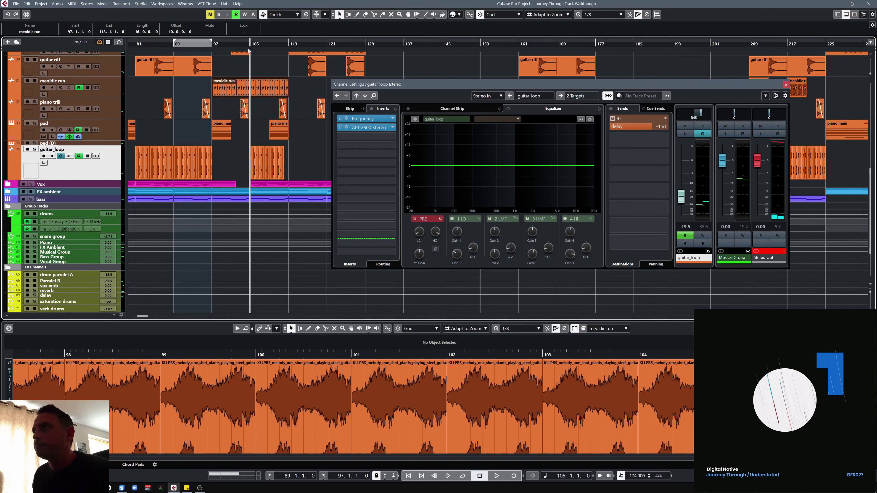
pyautogui.click(34, 149)
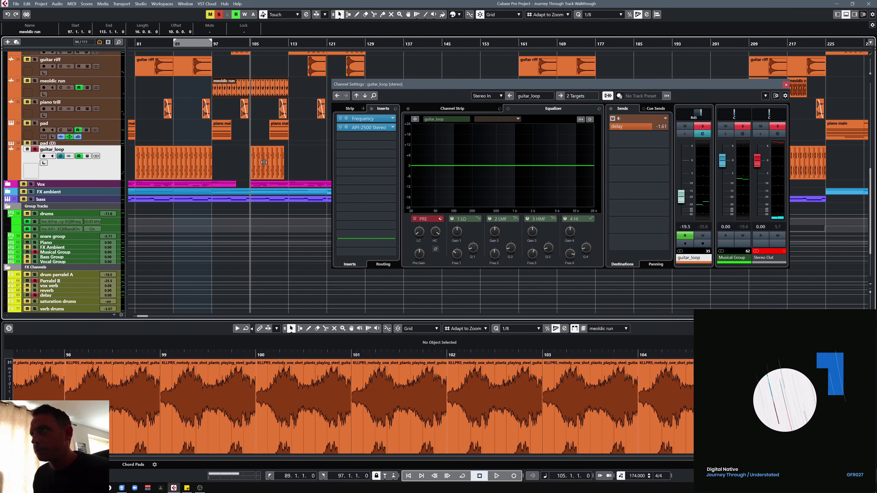
# - Open the guitar_loop clip at bar 105 in the lower sample editor and enlarge the editor to examine its slices
pyautogui.click(252, 164)
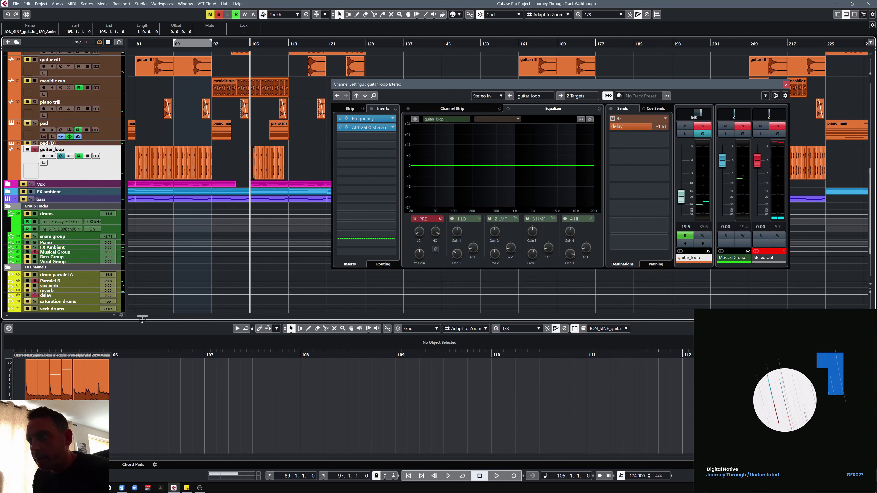
pyautogui.moveTo(152, 273); pyautogui.dragTo(153, 228)
pyautogui.press('h')
pyautogui.press('h')
pyautogui.press('h')
pyautogui.press('h')
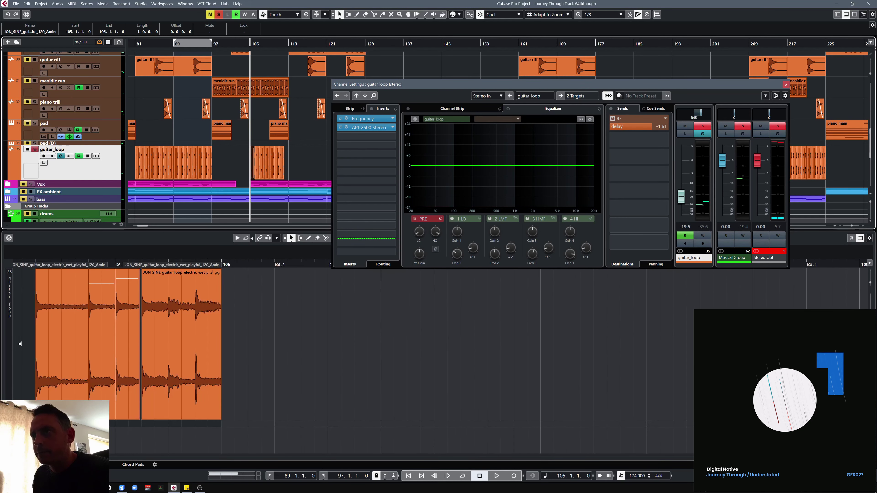
# - Play the soloed guitar_loop track and examine its Frequency EQ insert
pyautogui.click(79, 360)
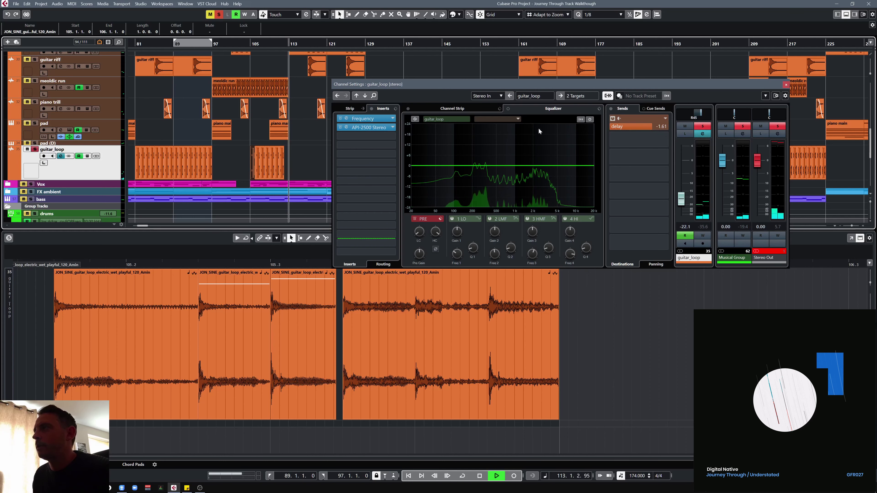
pyautogui.click(373, 119)
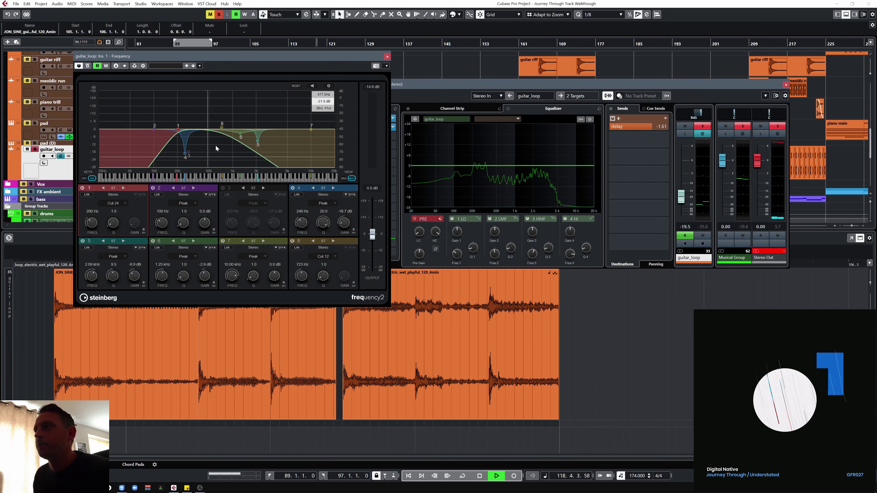
pyautogui.click(387, 57)
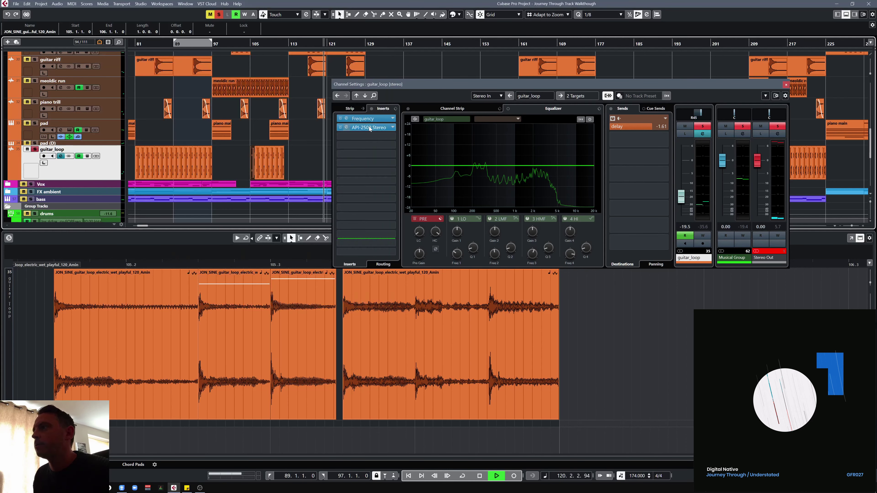
# - Examine the guitar_loop channel's API-2500 compressor insert while replaying the loop from about bar 105
pyautogui.click(393, 127)
pyautogui.press('space')
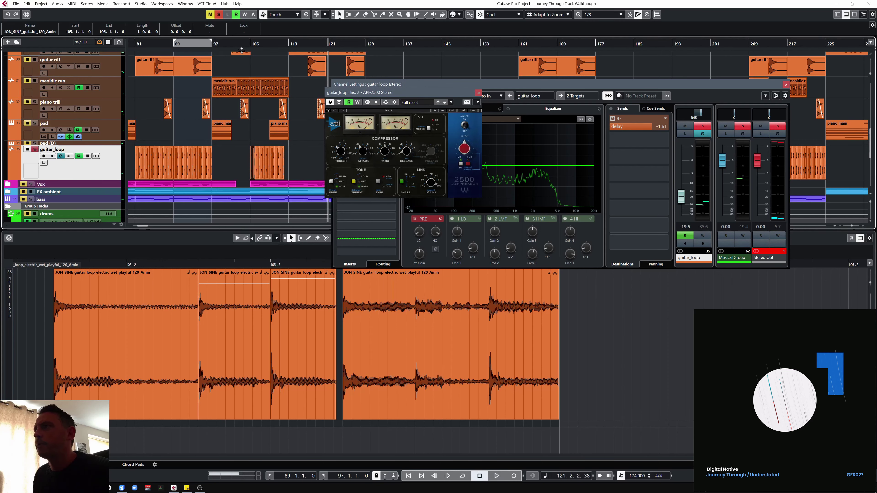
pyautogui.doubleClick(242, 50)
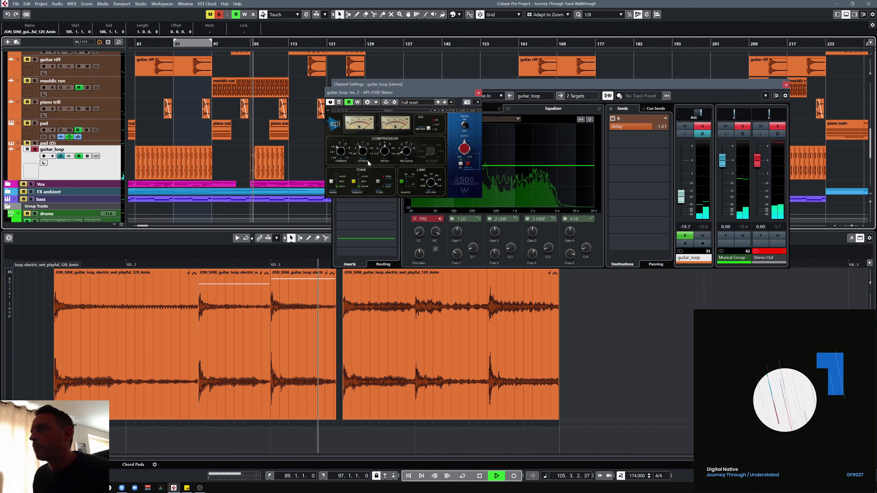
pyautogui.moveTo(363, 156)
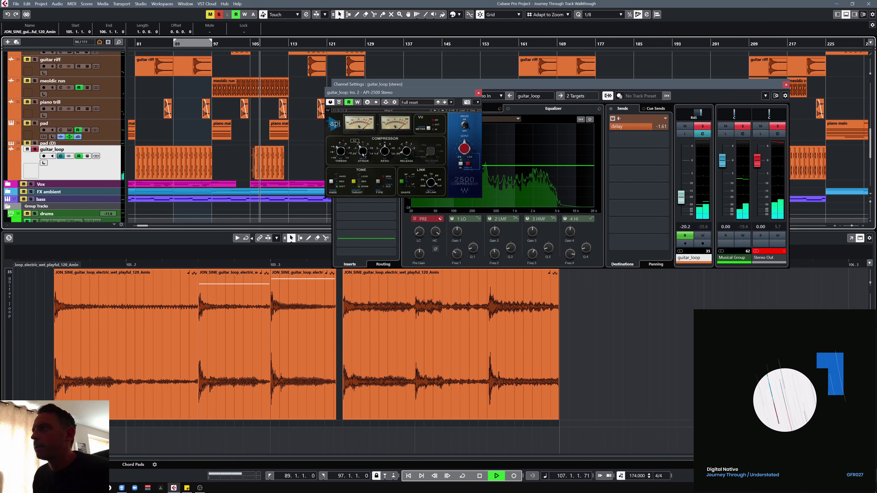
pyautogui.press('space')
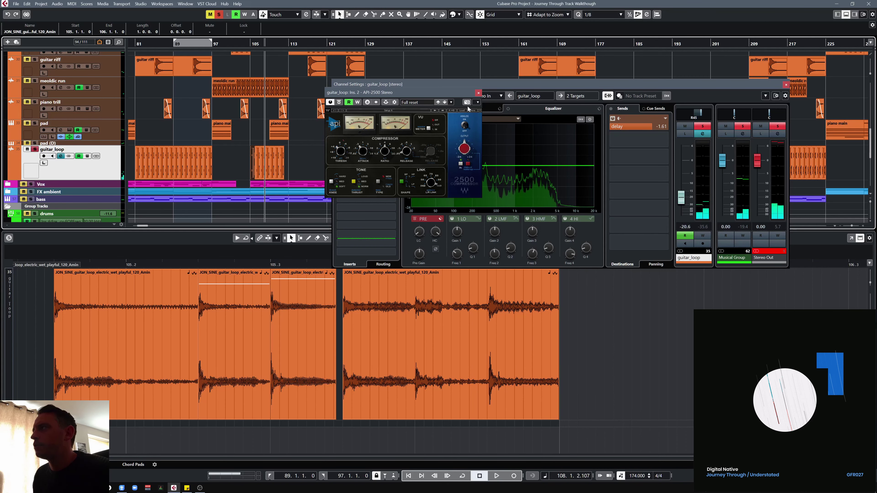
pyautogui.click(478, 93)
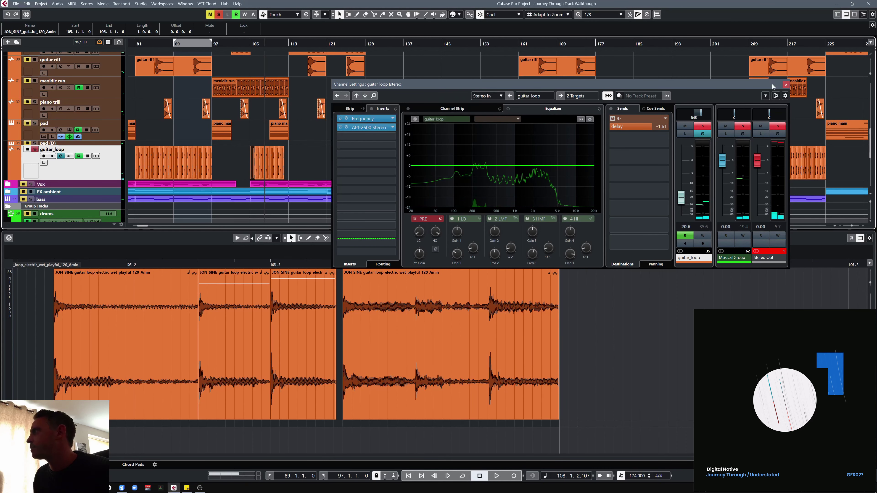
# - Close the guitar_loop channel settings and take the track out of solo
pyautogui.click(785, 85)
pyautogui.scroll(2, 259, 116)
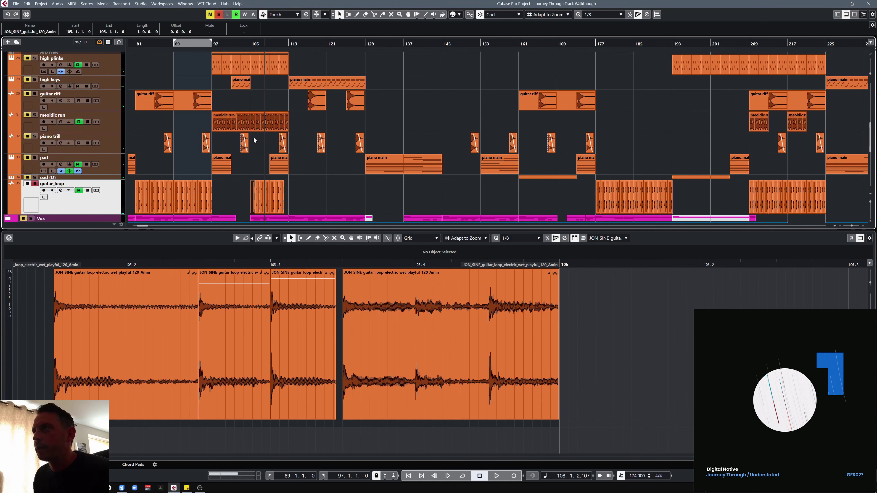
pyautogui.click(33, 184)
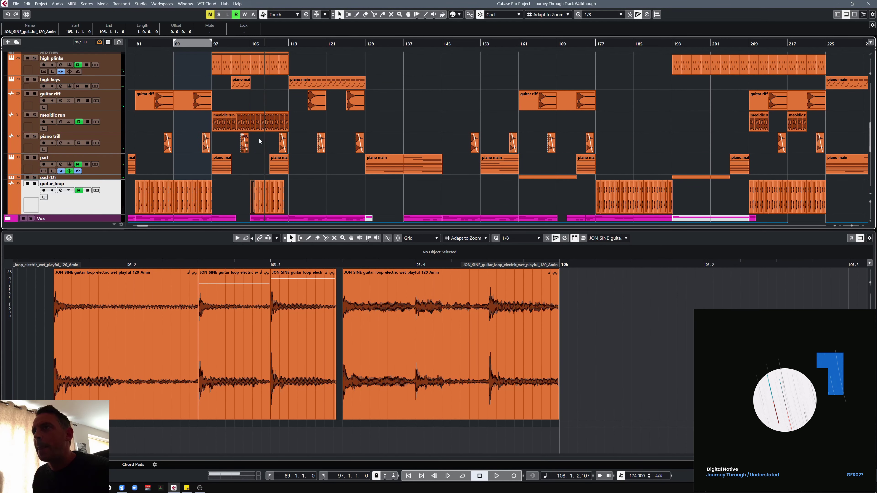
# - Solo the high plinks track, play it from bar 97 and examine its Reaktor Rounds instrument
pyautogui.scroll(4, 264, 140)
pyautogui.click(211, 44)
pyautogui.click(34, 126)
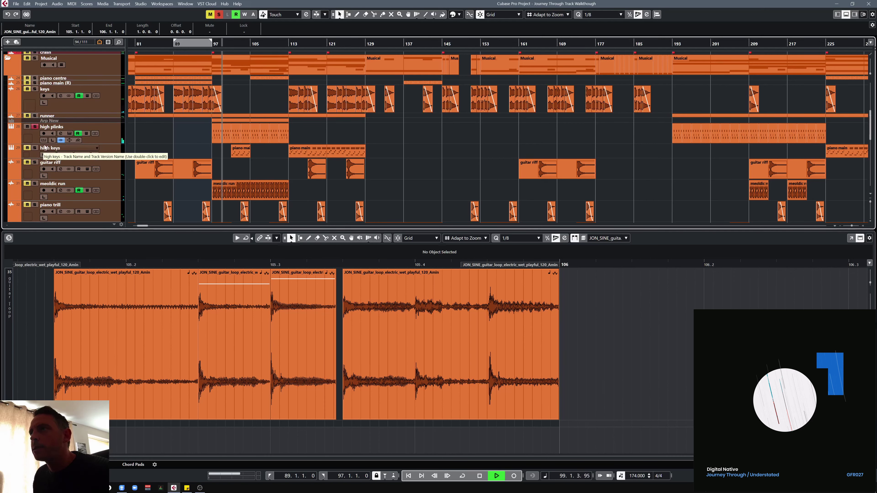
pyautogui.click(70, 134)
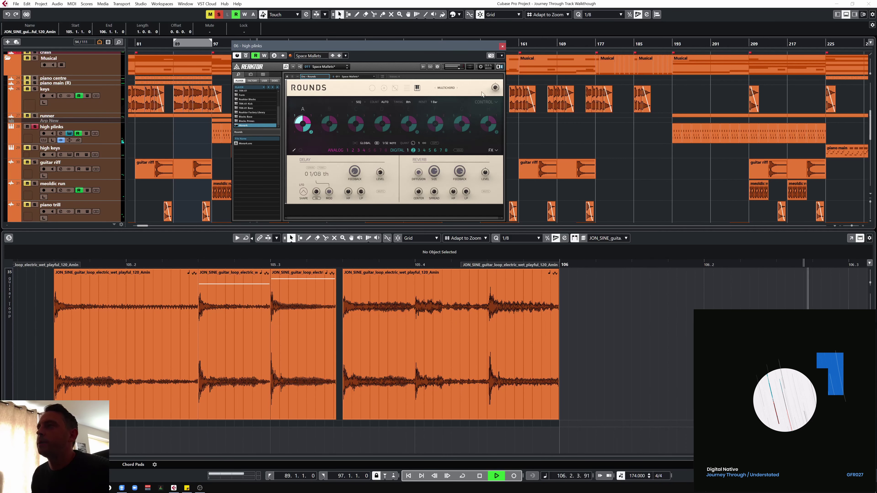
pyautogui.click(503, 46)
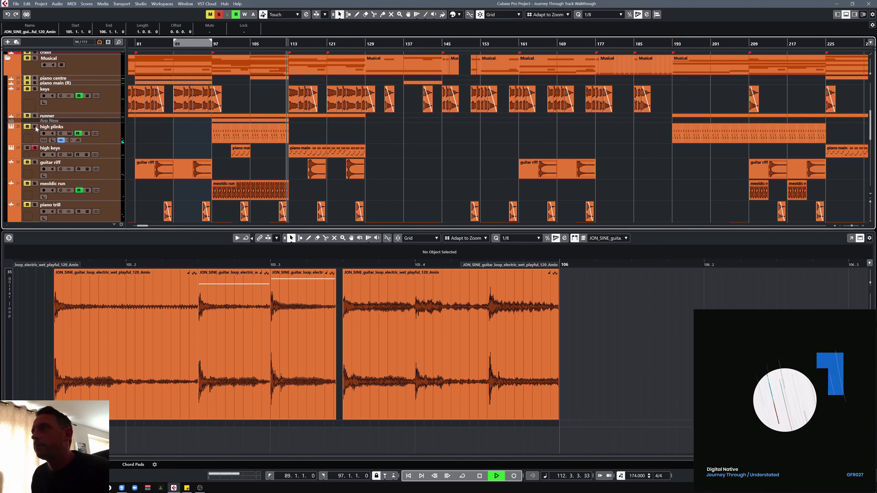
# - Examine the high keys track's Reaktor Kontour instrument during playback, close it and stop playback
pyautogui.click(69, 155)
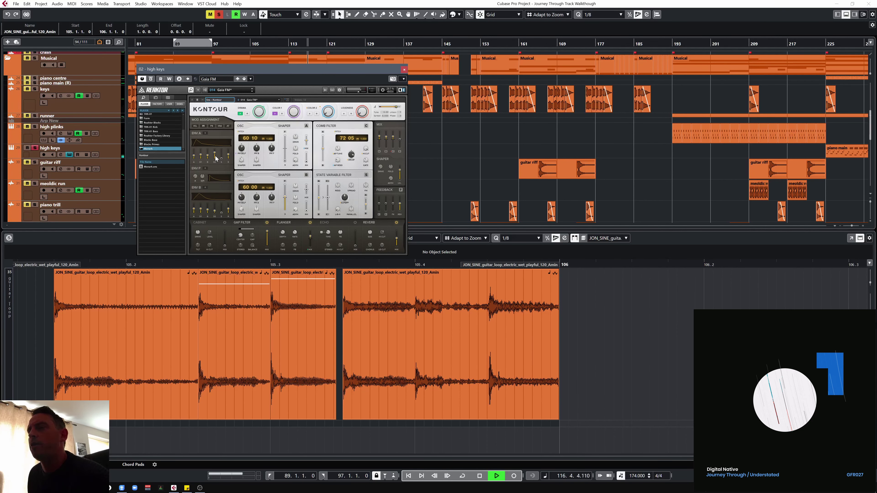
pyautogui.click(405, 70)
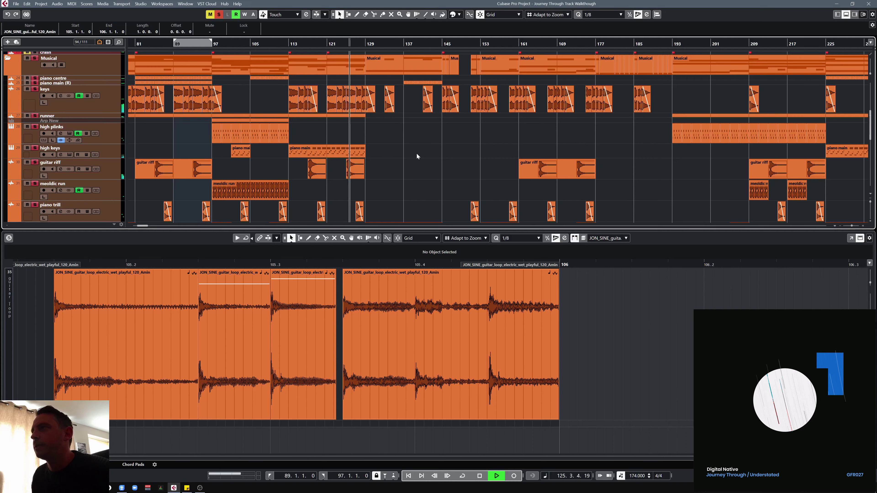
pyautogui.press('space')
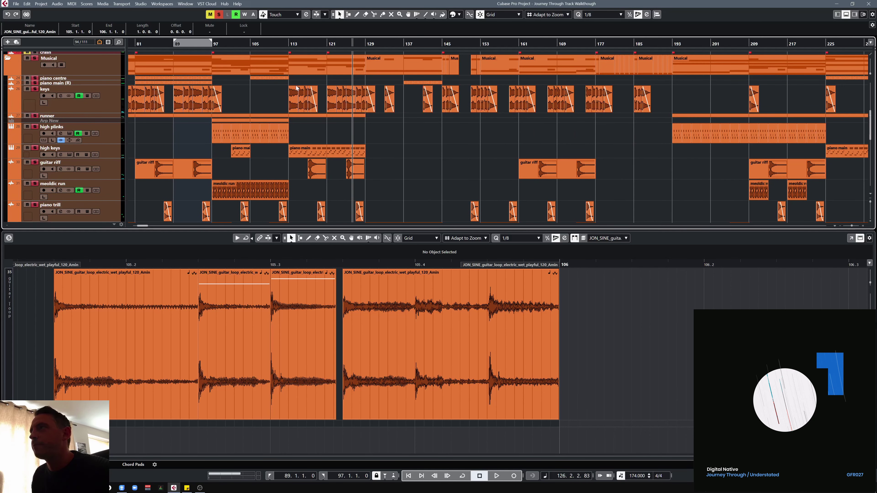
# - Enlarge and solo the runner track, and place the playhead at bar 17 where its clip starts
pyautogui.press('g')
pyautogui.press('g')
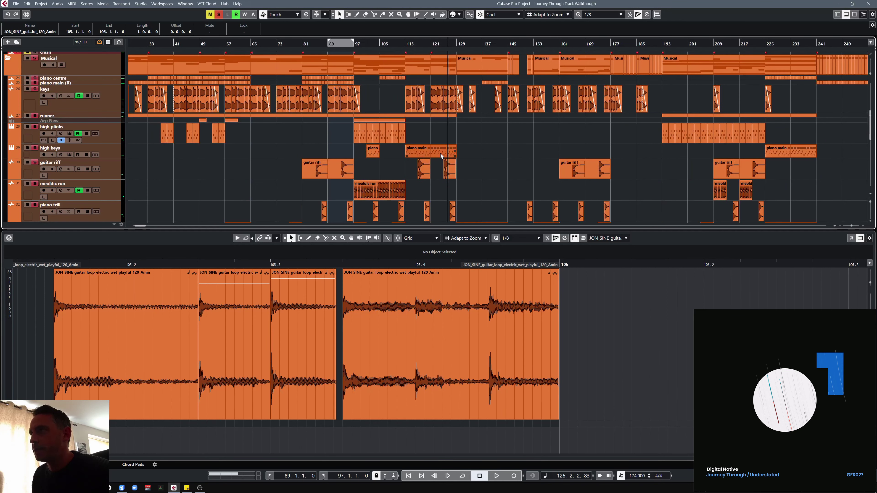
pyautogui.scroll(-2, 551, 134)
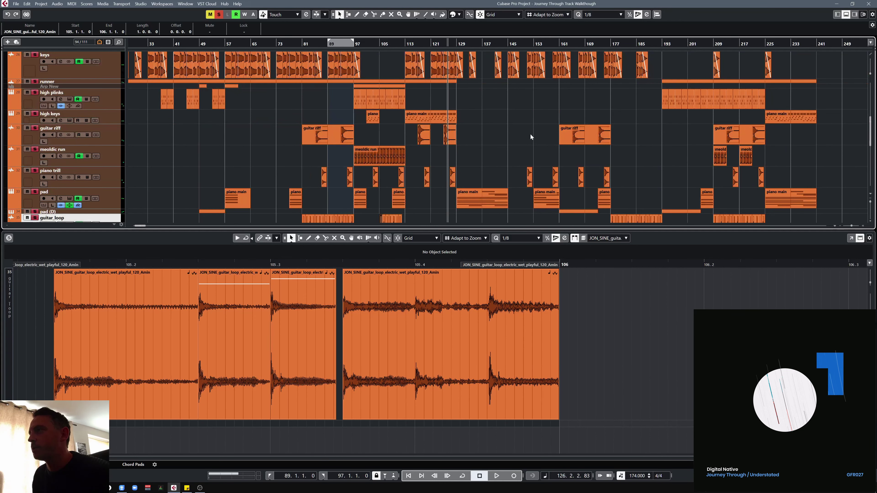
pyautogui.hscroll(2, 504, 135)
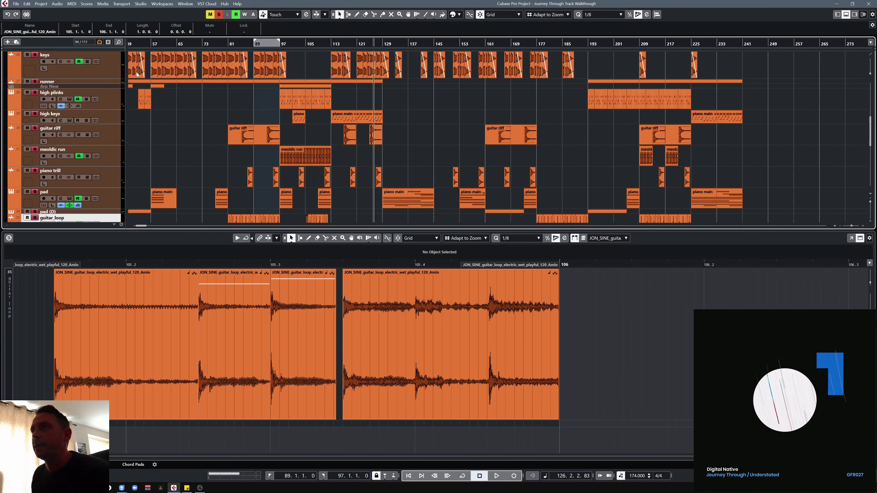
pyautogui.click(119, 83)
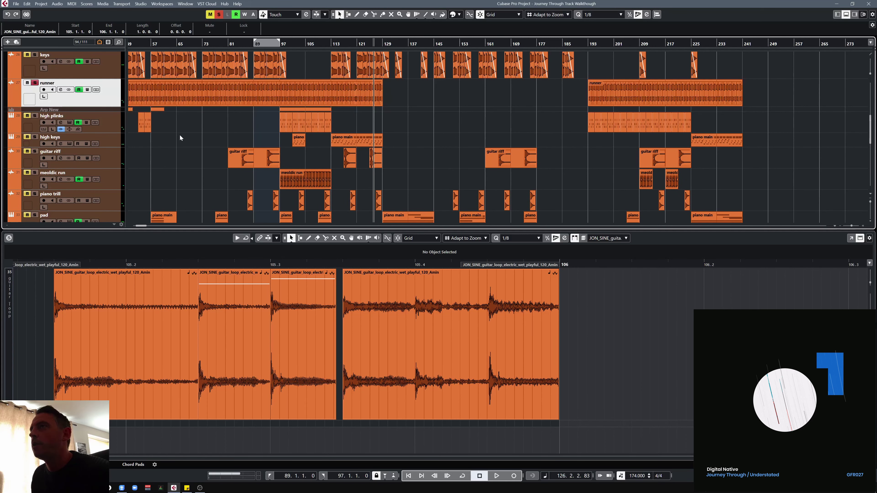
pyautogui.hscroll(-6, 207, 136)
pyautogui.scroll(-2, 229, 137)
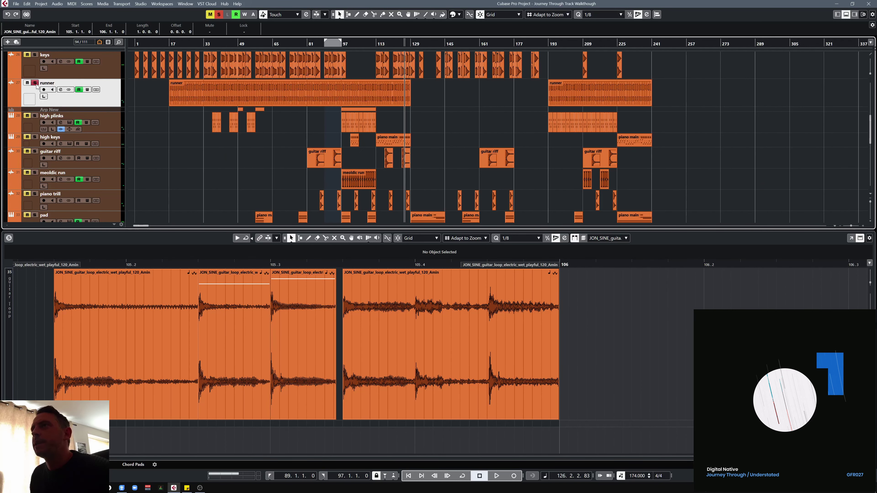
pyautogui.click(170, 44)
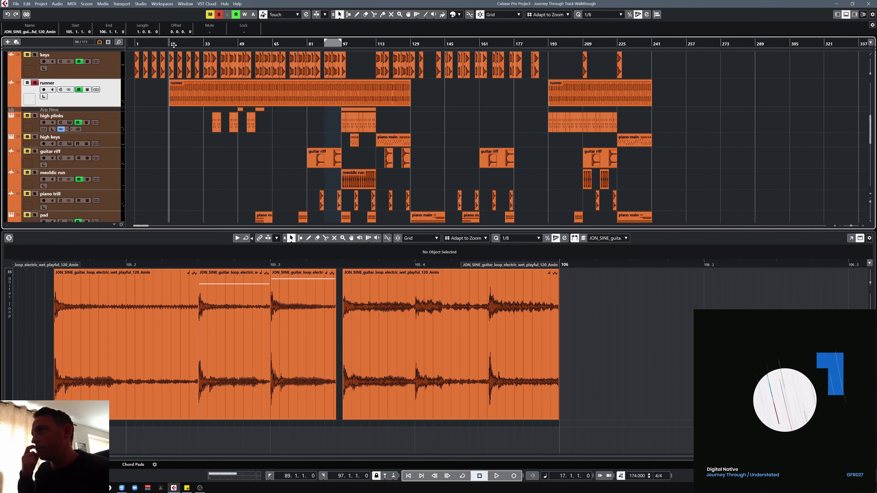
# - Open the runner clip at bar 17 in the lower editor and examine its repeated, crossfaded slices
pyautogui.press('h')
pyautogui.press('h')
pyautogui.press('h')
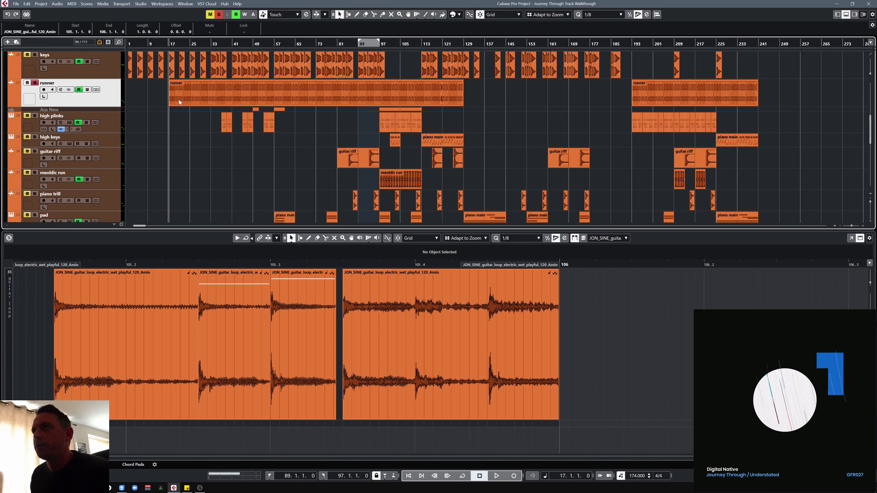
pyautogui.press('h')
pyautogui.press('h')
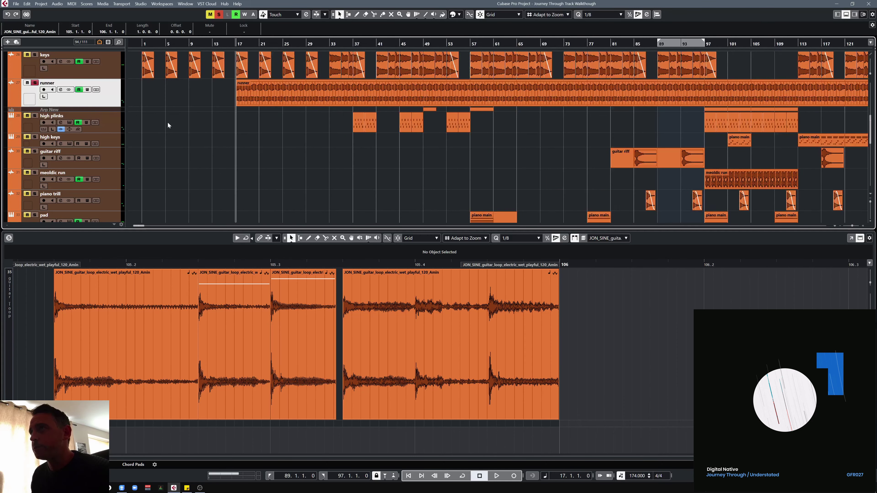
pyautogui.hscroll(3, 310, 123)
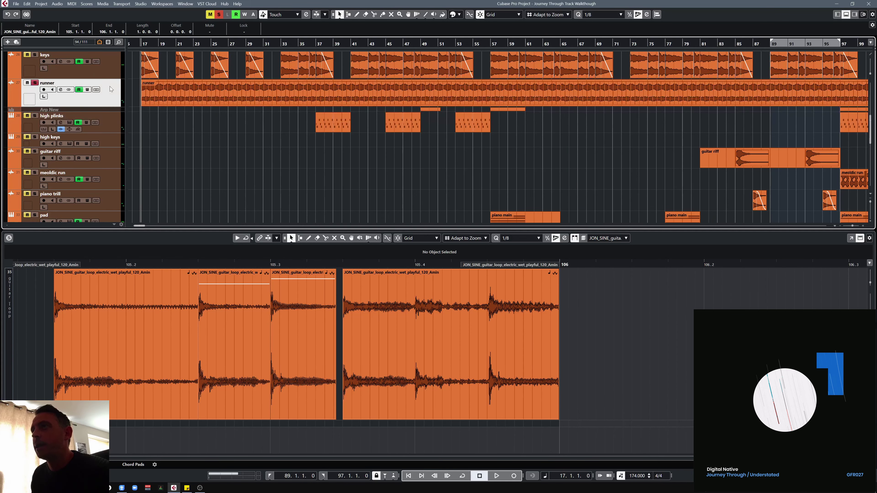
pyautogui.click(203, 89)
pyautogui.scroll(-5, 178, 320)
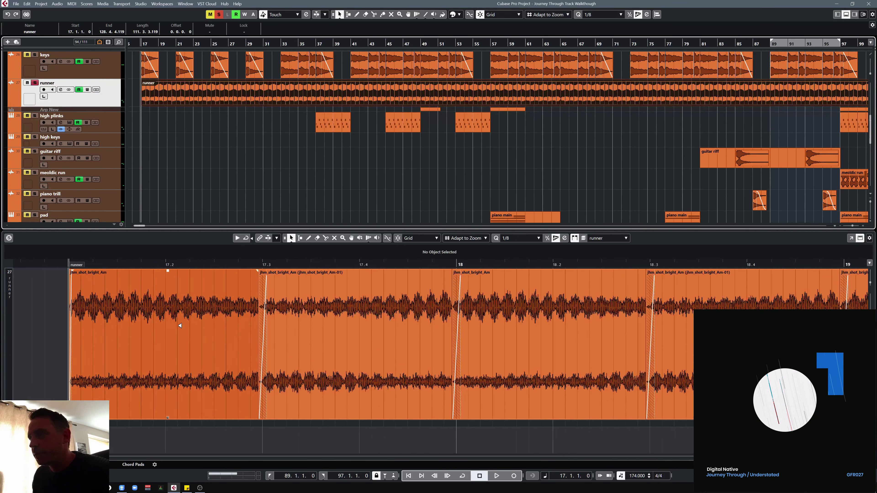
pyautogui.scroll(-3, 181, 326)
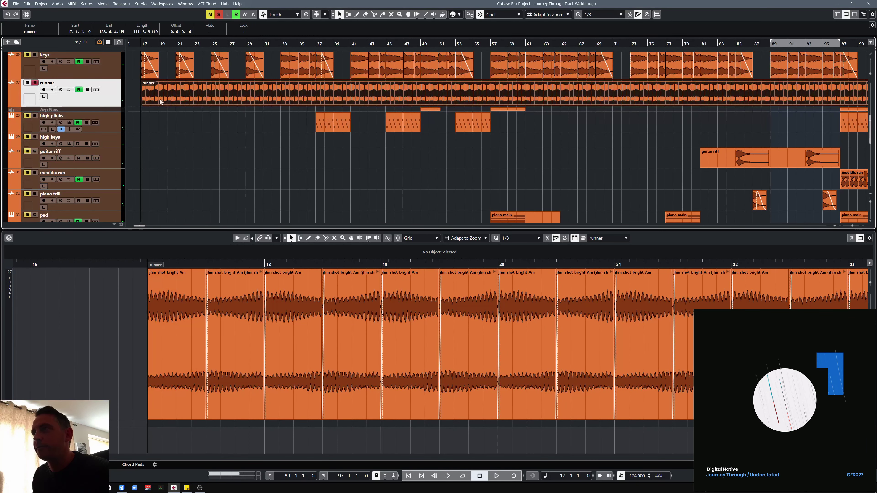
# - Play the soloed runner track, examine its Frequency EQ insert and close the channel settings
pyautogui.click(61, 89)
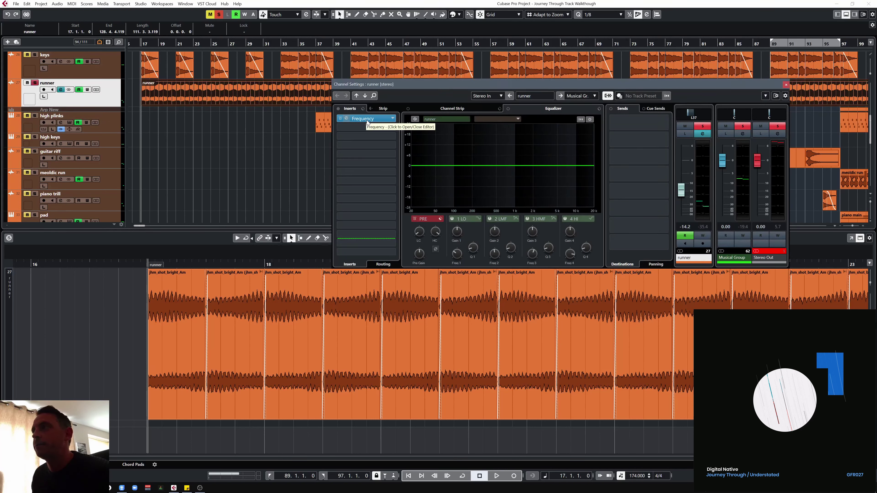
pyautogui.press('space')
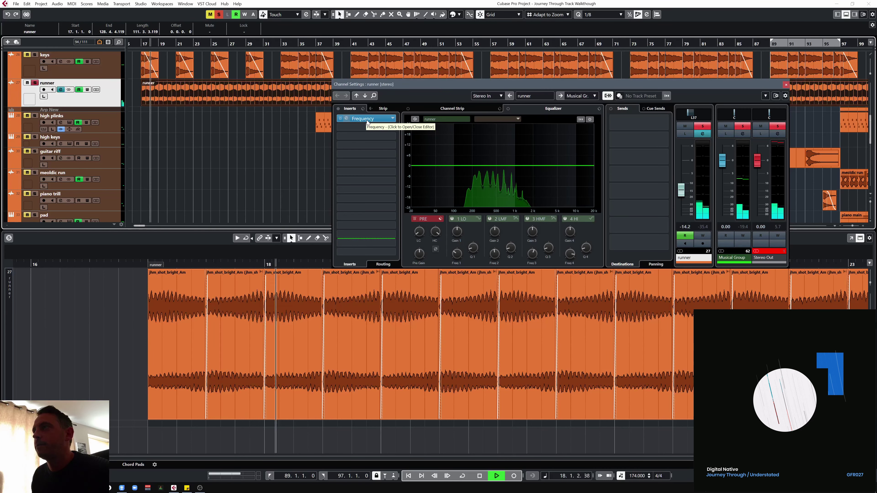
pyautogui.click(367, 119)
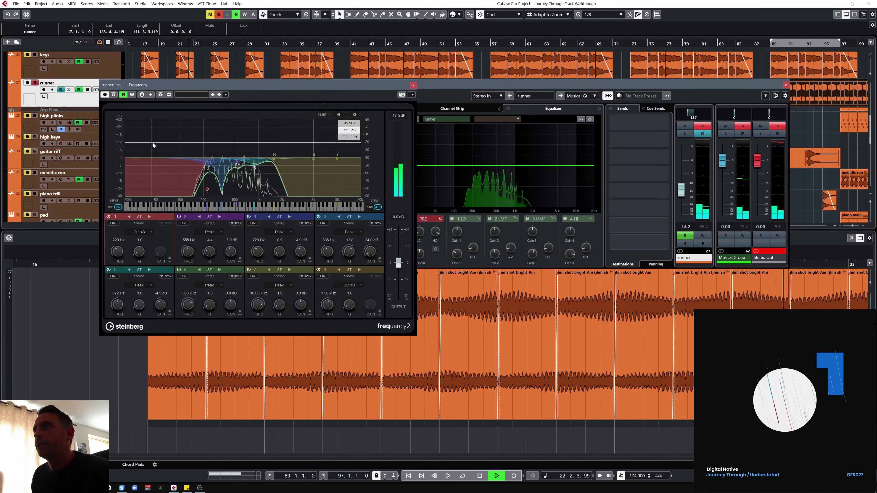
pyautogui.click(413, 85)
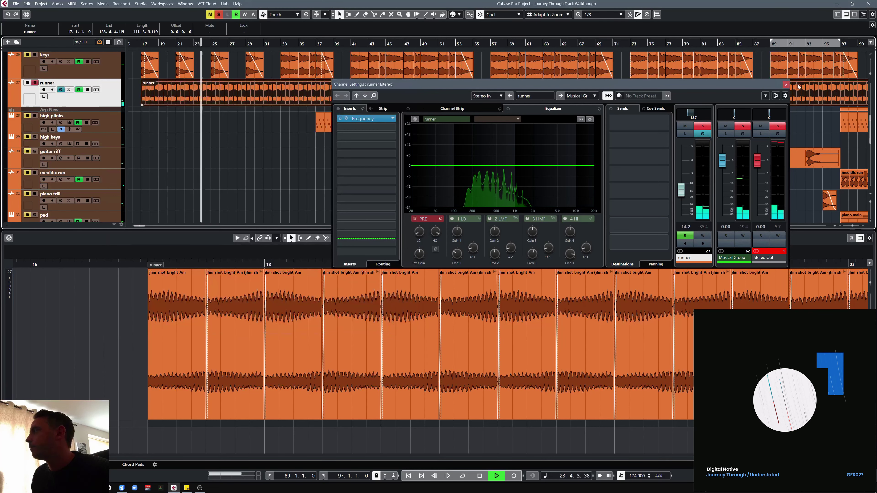
pyautogui.click(785, 84)
# - Listen to the runner track together with the other musical tracks, toggle its solo and stop playback
pyautogui.scroll(3, 198, 132)
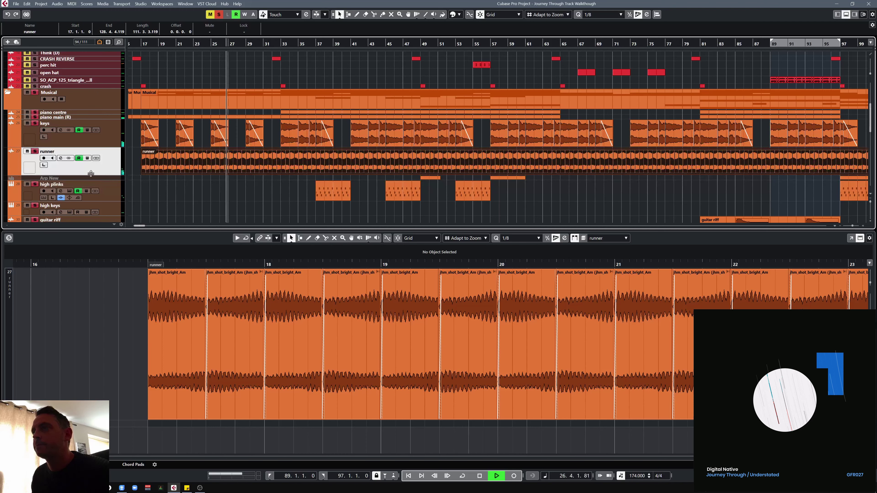
pyautogui.click(34, 152)
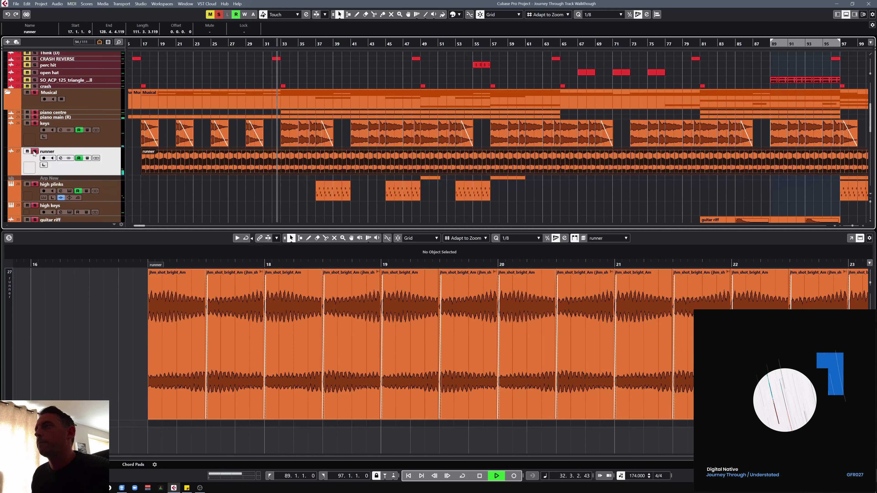
pyautogui.press('space')
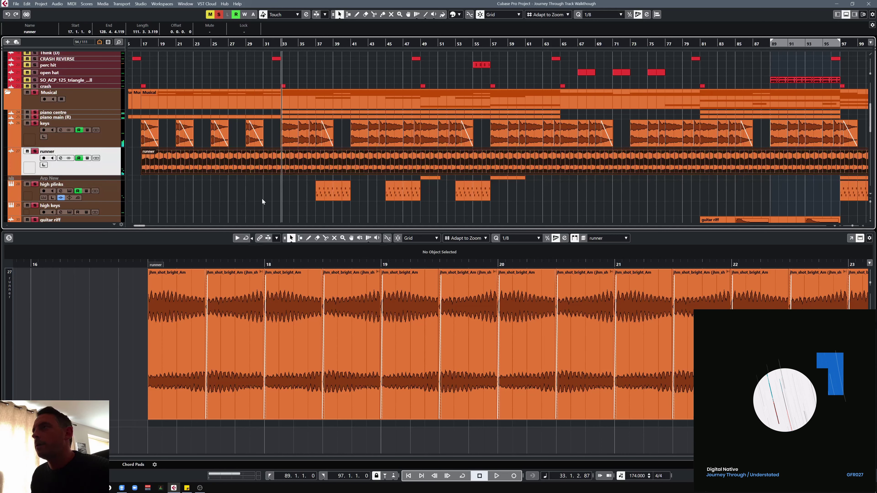
# - Enlarge the piano centre and piano main (R) tracks in the track list and solo piano main (R)
pyautogui.scroll(-6, 267, 186)
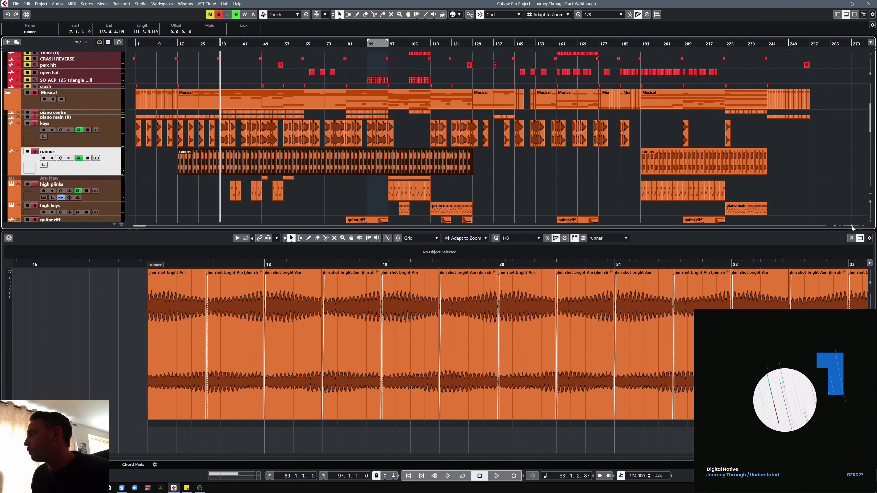
pyautogui.scroll(-5, 519, 176)
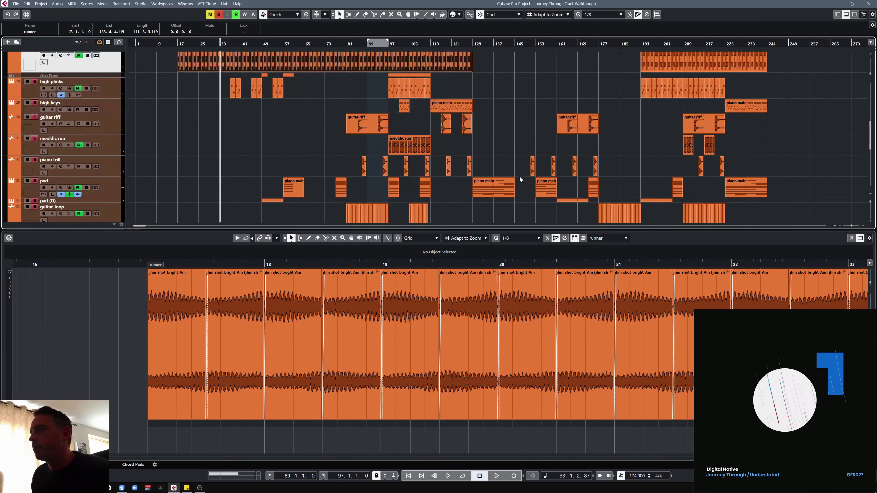
pyautogui.scroll(4, 519, 176)
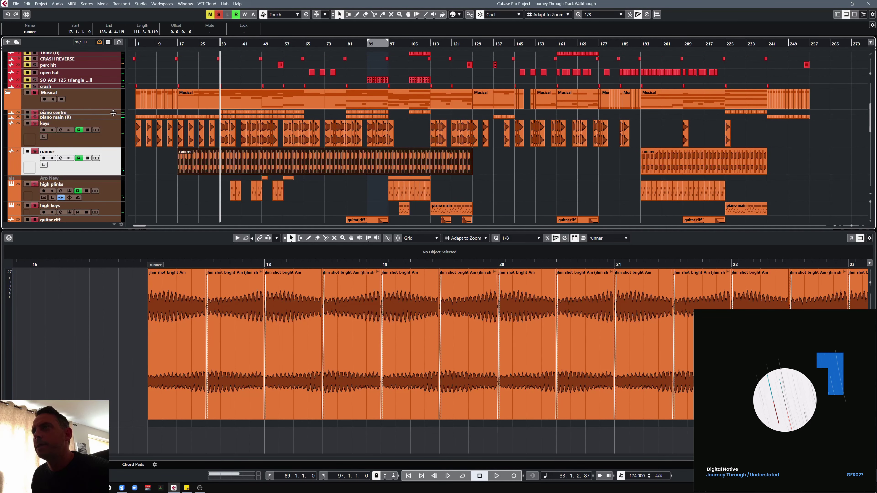
pyautogui.click(97, 111)
pyautogui.click(116, 135)
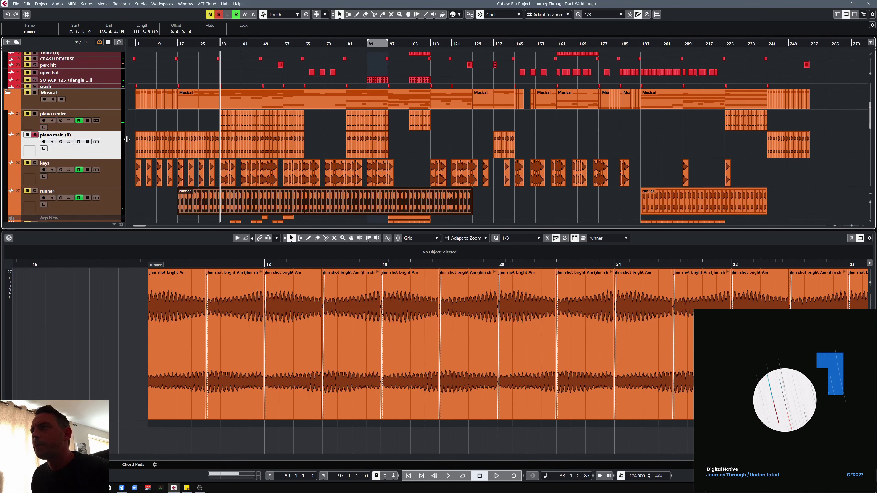
# - Play the soloed piano main (R) track from bar 1
pyautogui.scroll(6, 128, 140)
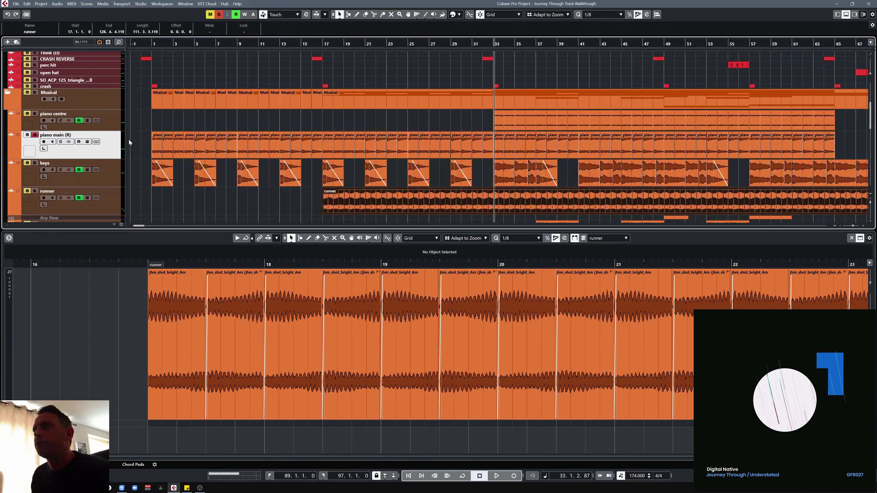
pyautogui.click(152, 44)
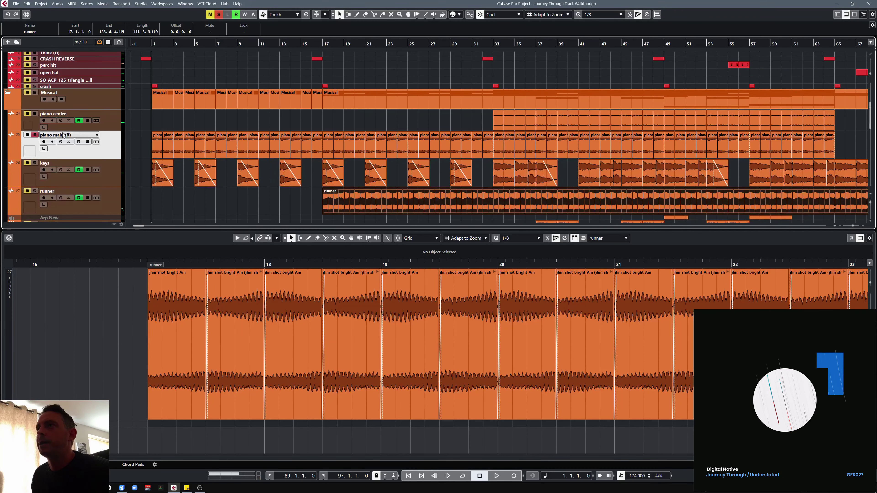
pyautogui.press('space')
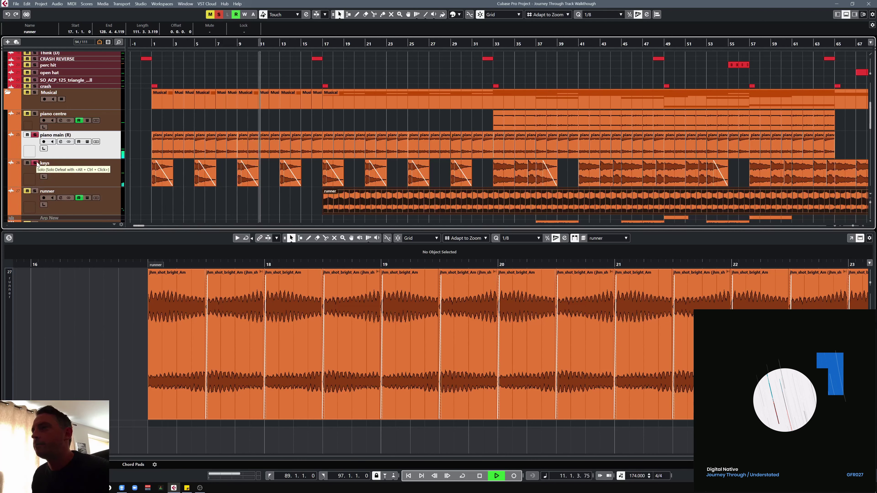
# - Solo the piano centre track alongside piano main (R), play both from bar 33 and stop playback
pyautogui.press('g')
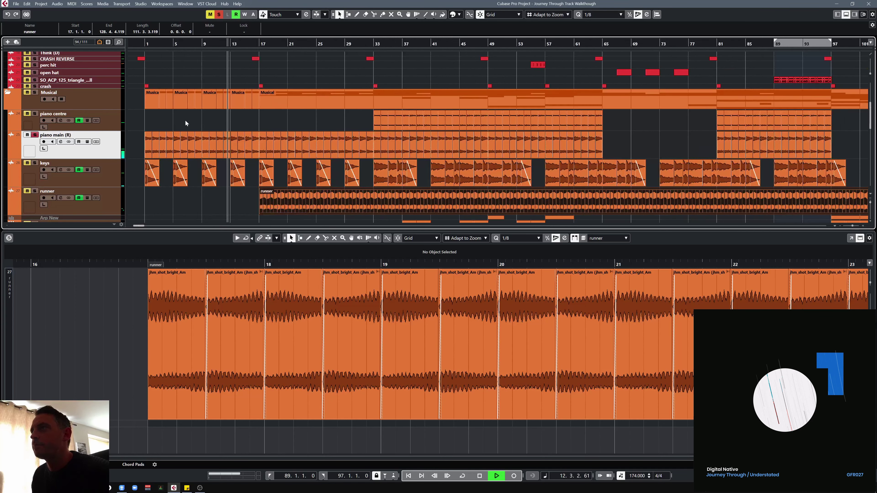
pyautogui.press('g')
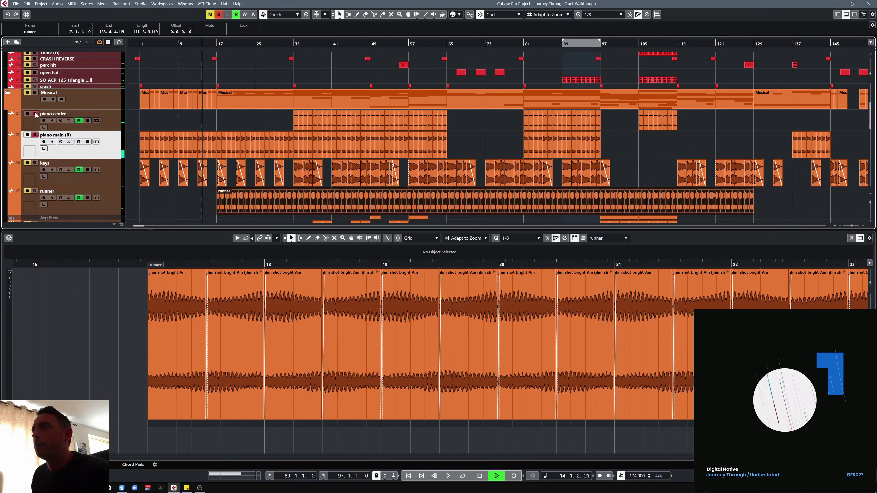
pyautogui.click(291, 45)
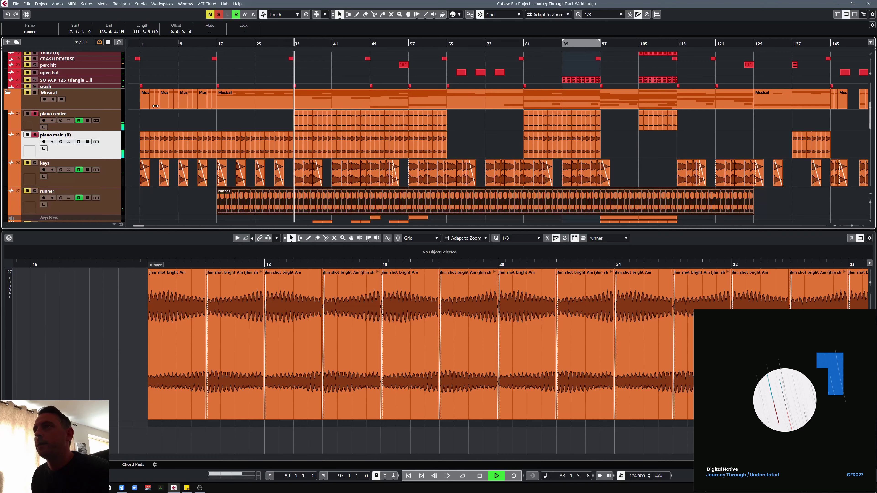
pyautogui.press('space')
# - Open the piano centre track's channel settings, examine its Frequency EQ insert and close the EQ window
pyautogui.click(62, 121)
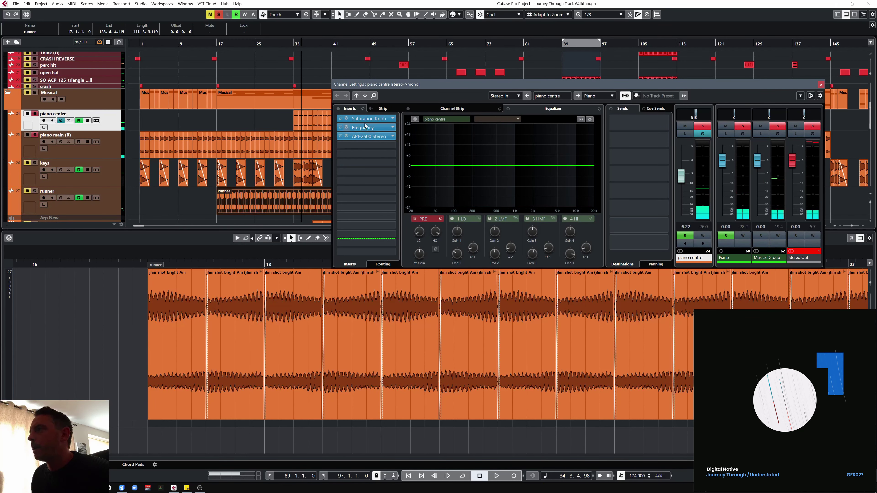
pyautogui.click(346, 118)
pyautogui.click(349, 146)
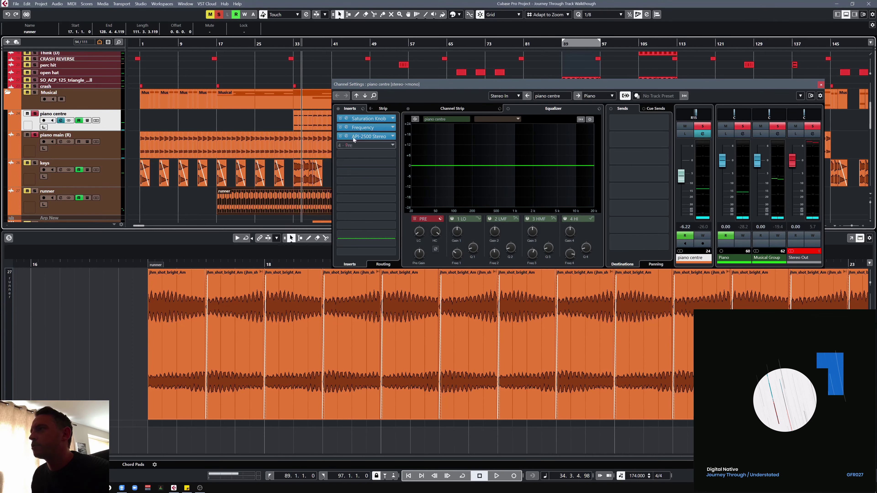
pyautogui.click(364, 127)
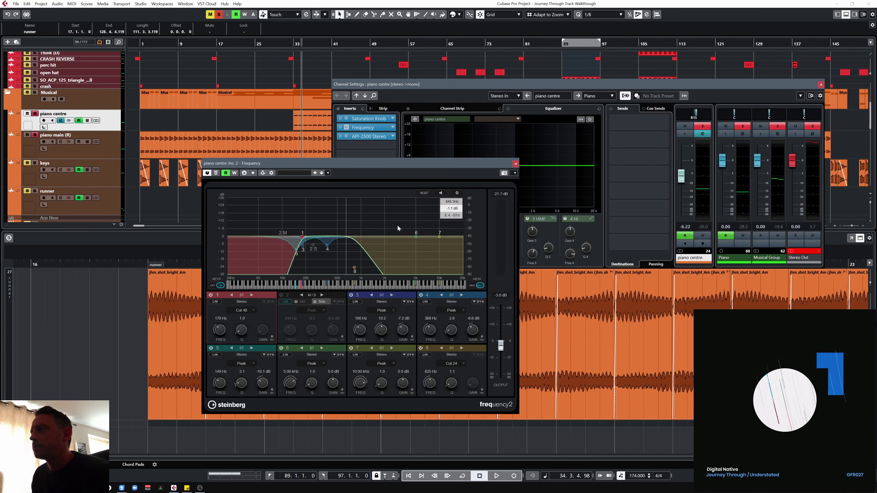
pyautogui.click(514, 163)
# - Examine the API-2500 Stereo compressor on piano centre during a short playback, then close the plug-in
pyautogui.click(383, 137)
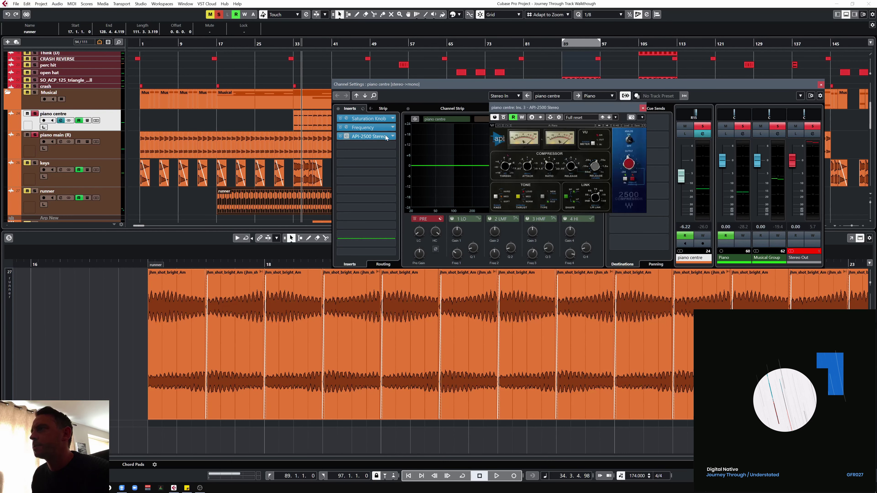
pyautogui.press('space')
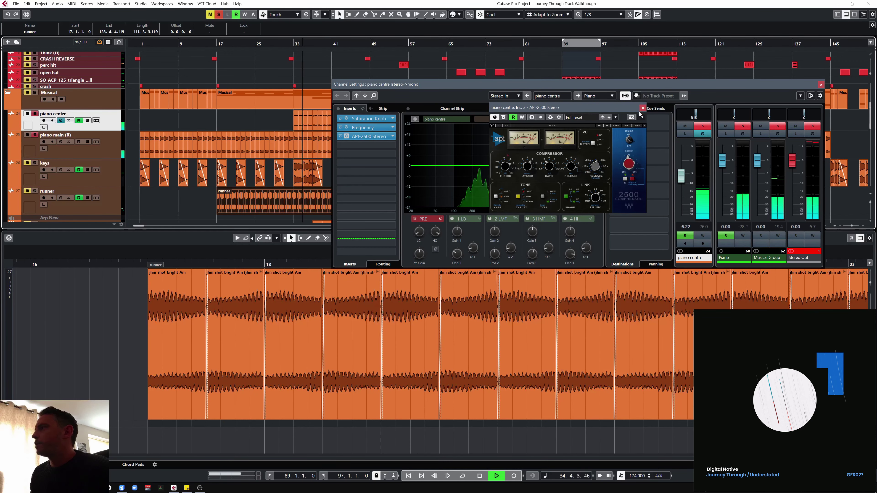
pyautogui.press('space')
pyautogui.click(642, 108)
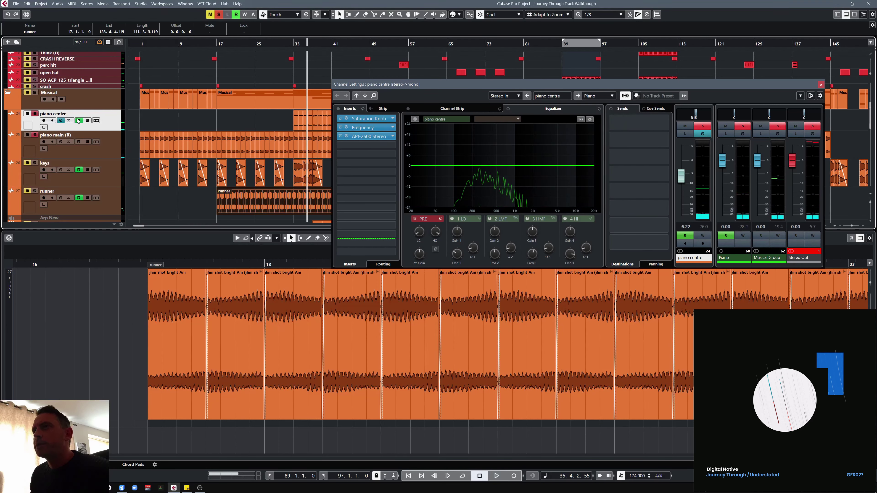
# - Show the piano main (R) channel settings, examine its Frequency EQ insert and close both windows
pyautogui.click(109, 147)
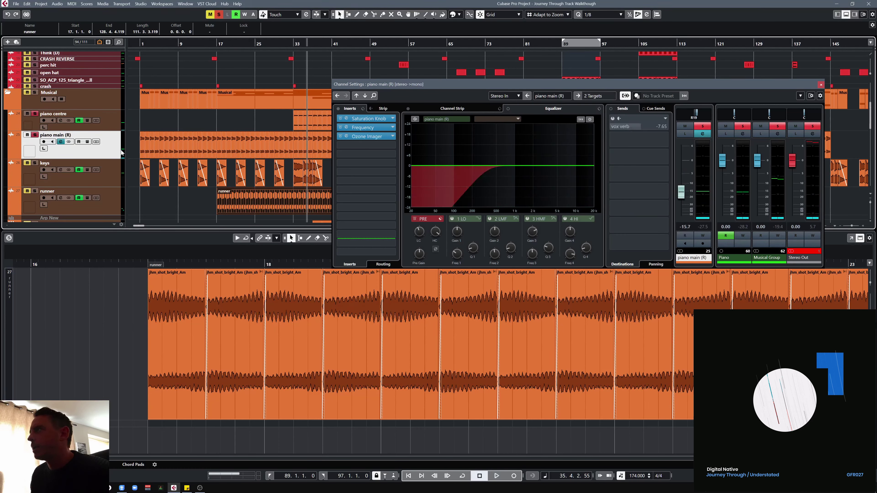
pyautogui.click(379, 131)
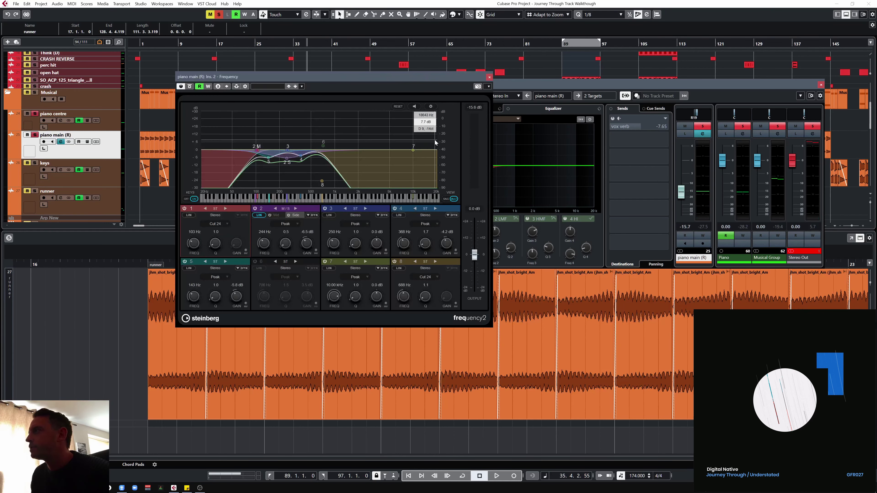
pyautogui.click(489, 76)
pyautogui.click(820, 85)
# - Play the two soloed piano tracks and review where their clips occur across the whole arrangement
pyautogui.press('space')
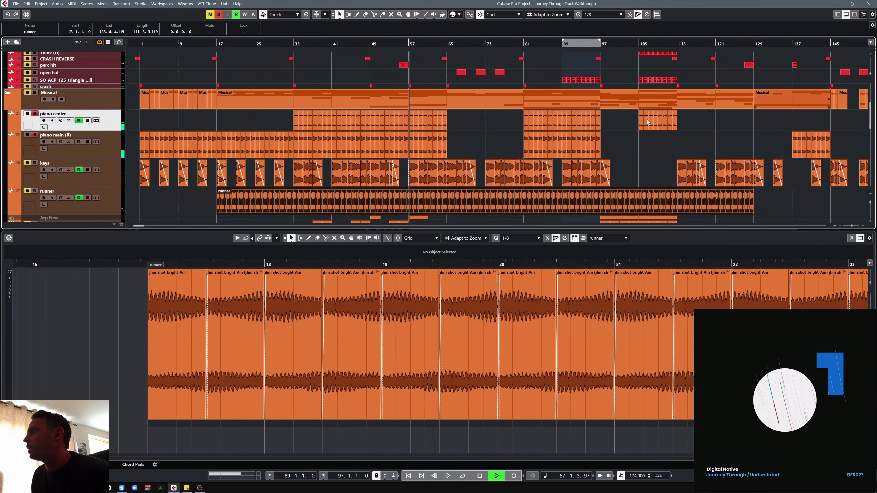
pyautogui.press('g')
pyautogui.press('g')
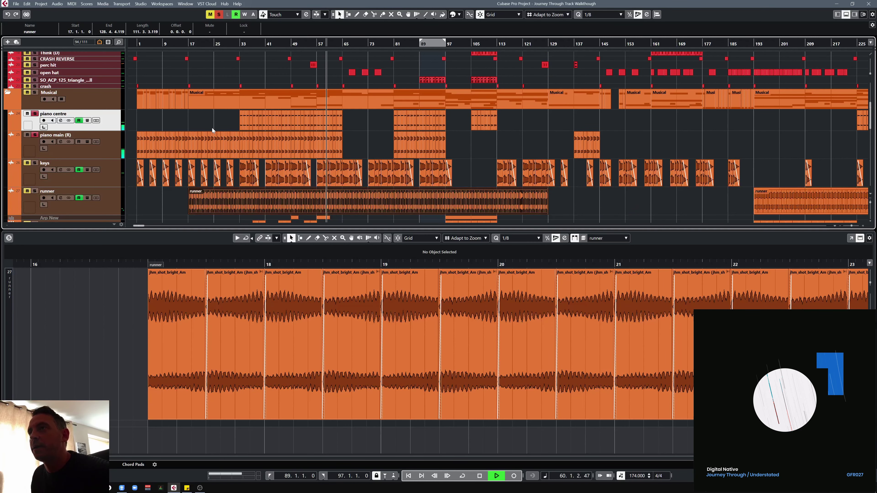
pyautogui.press('g')
# - Enlarge the Piano group track and examine its Frequency EQ insert while playing from bar 33
pyautogui.scroll(-5, 192, 122)
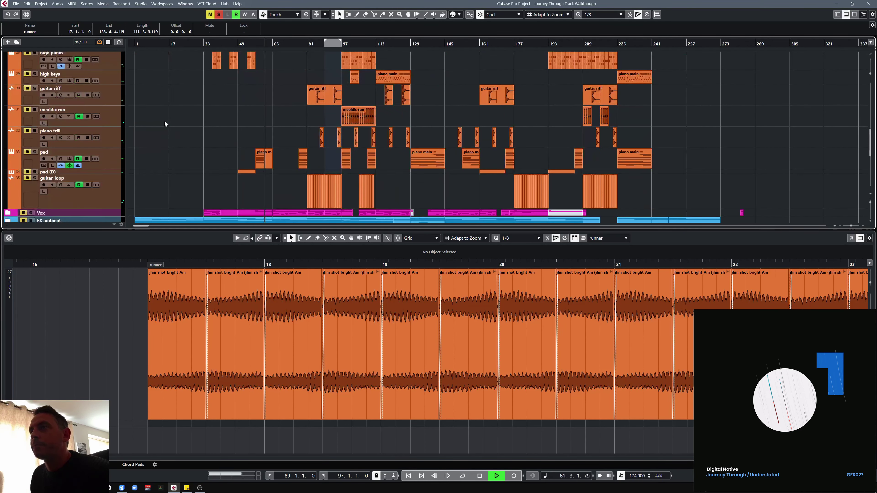
pyautogui.scroll(-4, 164, 121)
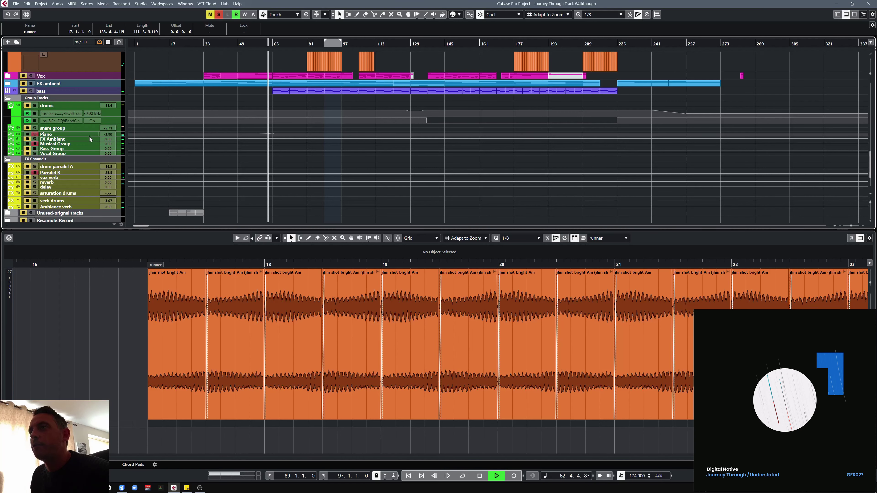
pyautogui.moveTo(89, 136); pyautogui.dragTo(89, 153)
pyautogui.click(60, 142)
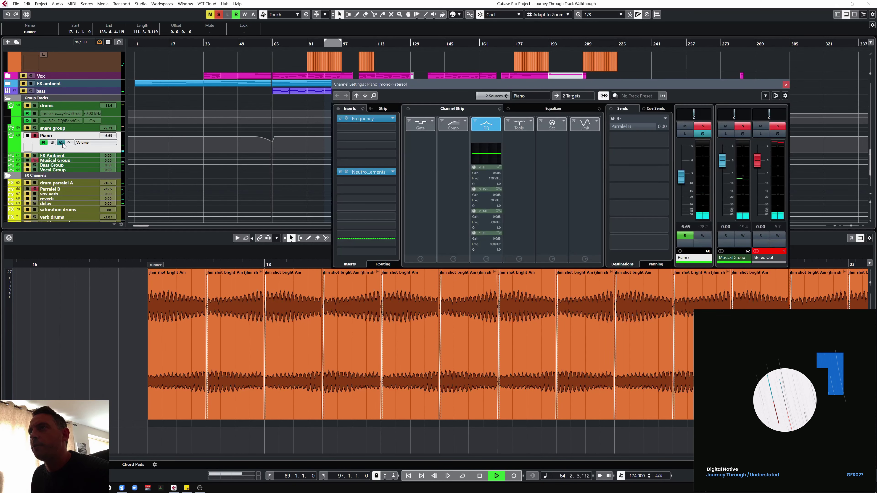
pyautogui.click(361, 120)
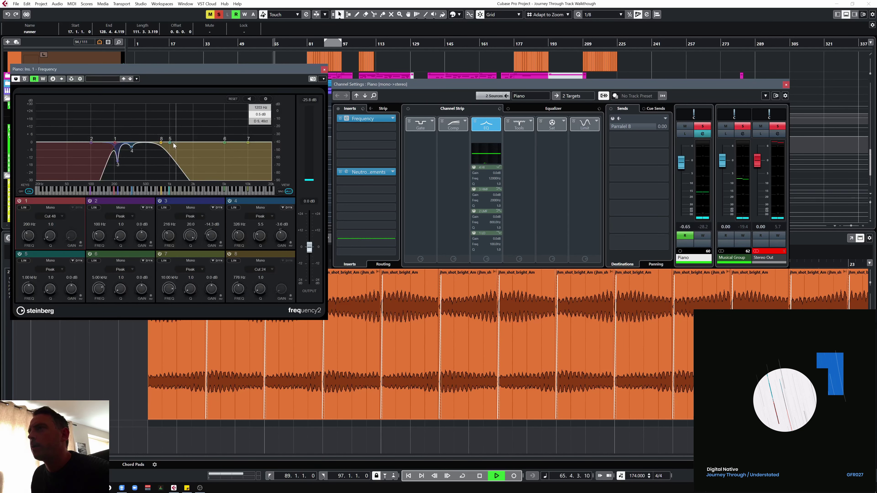
pyautogui.click(201, 44)
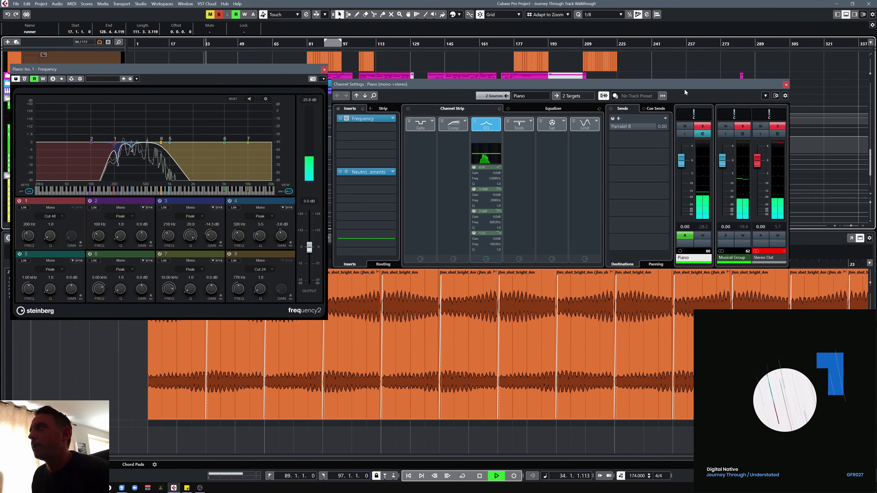
pyautogui.click(511, 71)
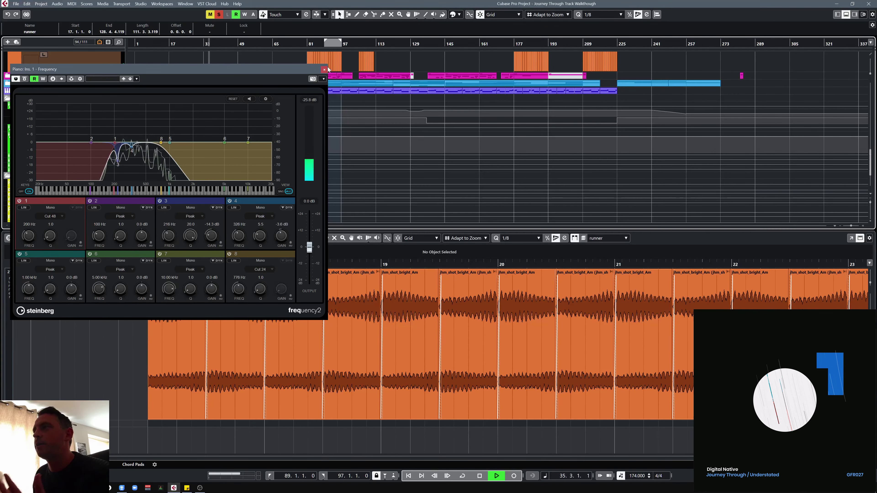
pyautogui.moveTo(283, 70); pyautogui.dragTo(565, 60)
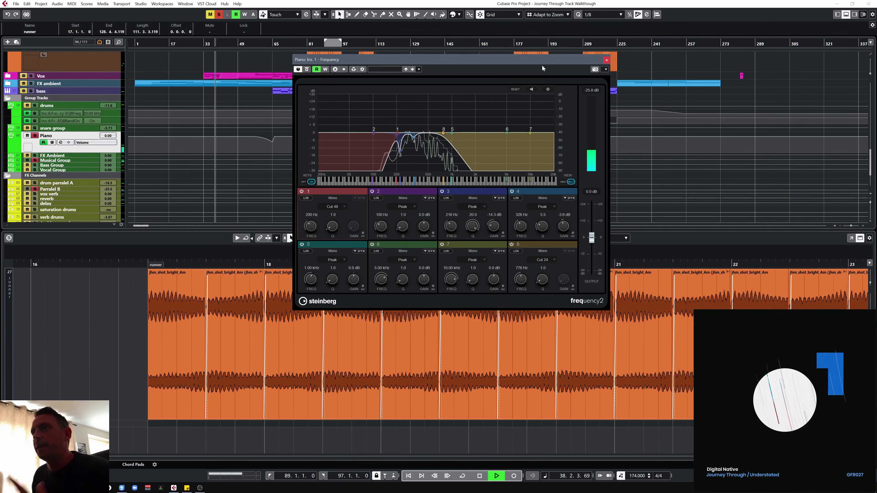
# - Examine the equalizer, compressor and exciter in the Piano group's Neutron 3 Elements insert, then close the plug-in windows
pyautogui.click(60, 142)
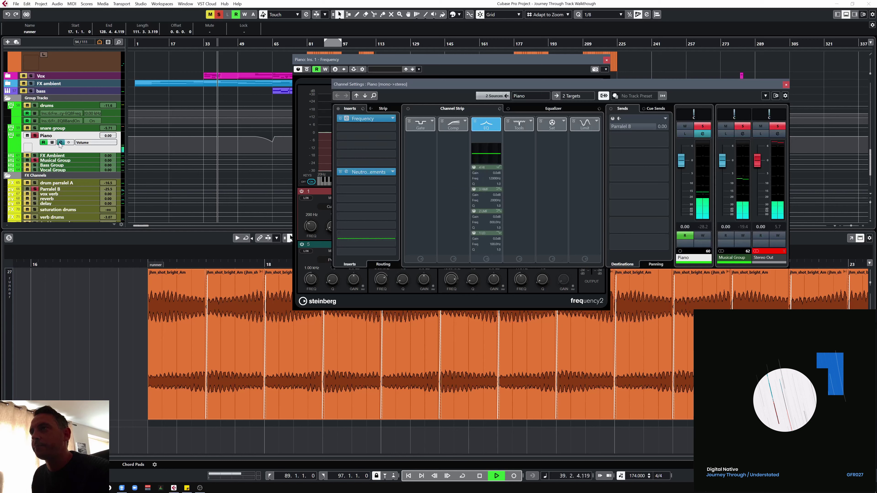
pyautogui.click(374, 175)
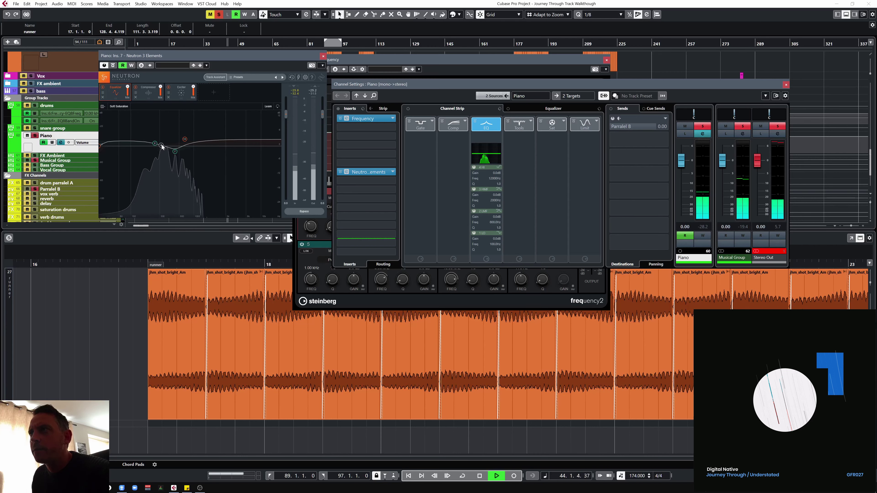
pyautogui.click(148, 92)
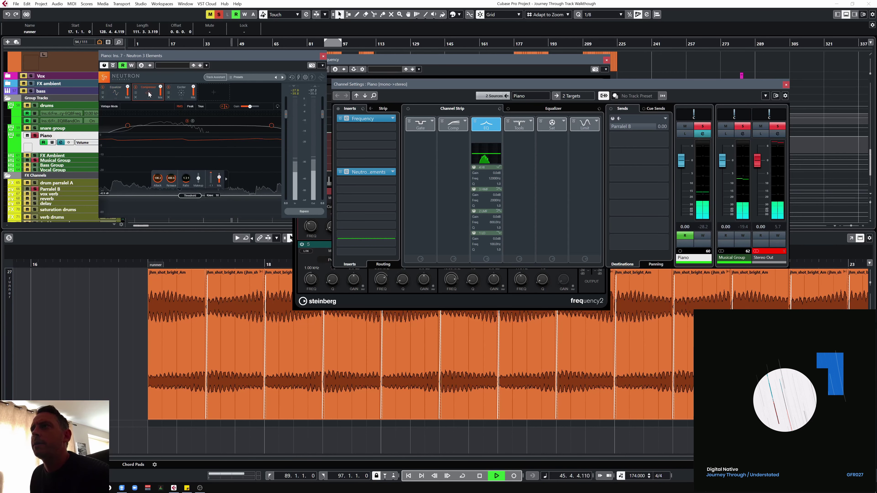
pyautogui.click(181, 94)
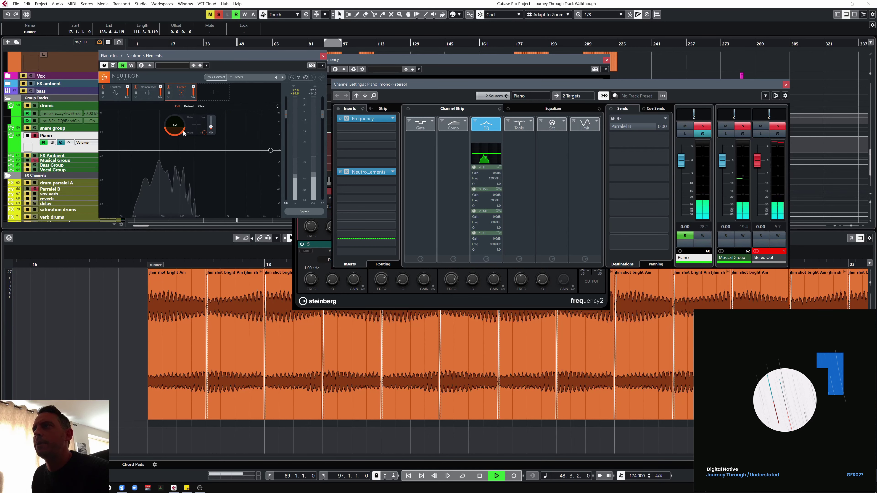
pyautogui.click(323, 56)
pyautogui.click(606, 60)
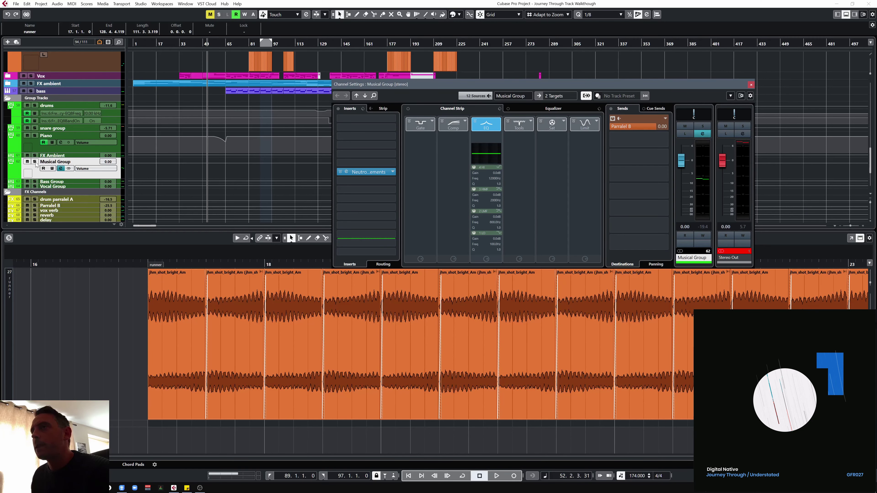
# - Solo the Musical Group channel and play all the musical tracks routed to it
pyautogui.click(36, 164)
pyautogui.press('space')
pyautogui.click(35, 161)
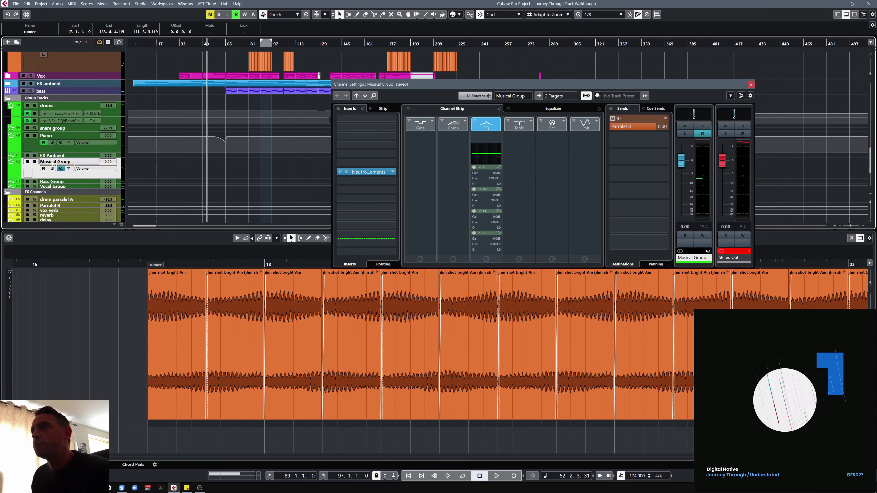
pyautogui.scroll(10, 184, 143)
pyautogui.scroll(-10, 184, 143)
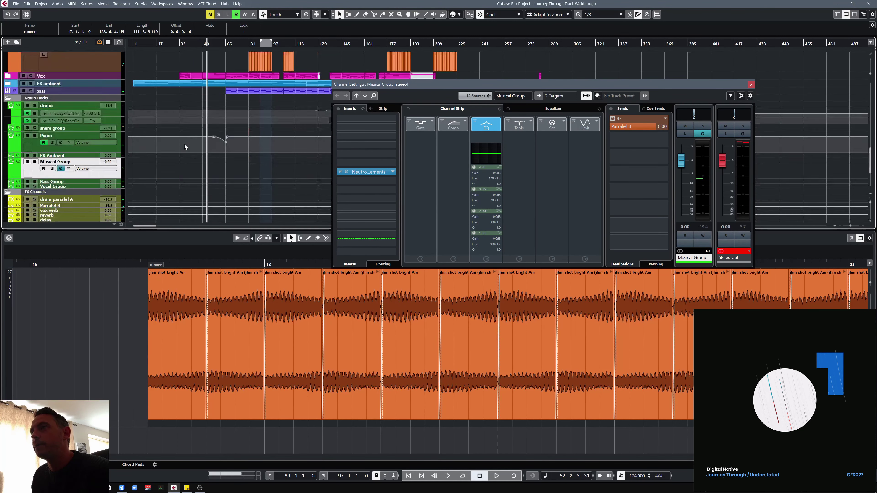
pyautogui.click(35, 128)
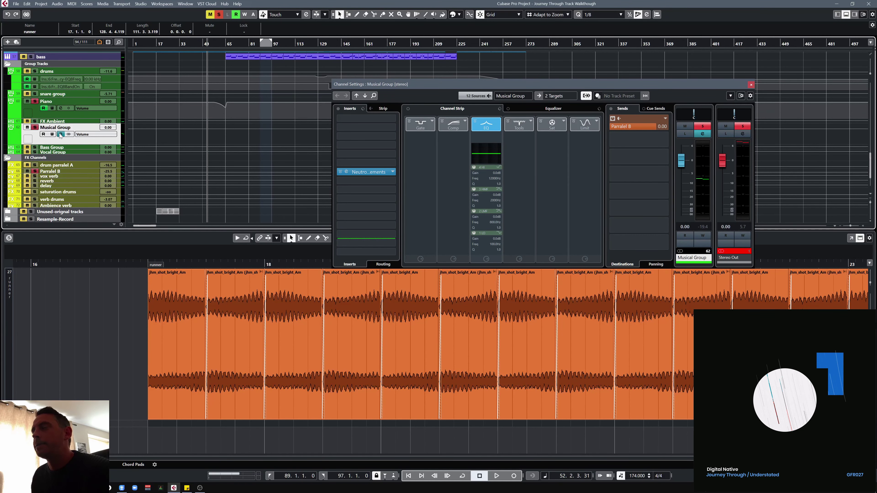
pyautogui.scroll(10, 216, 142)
pyautogui.press('space')
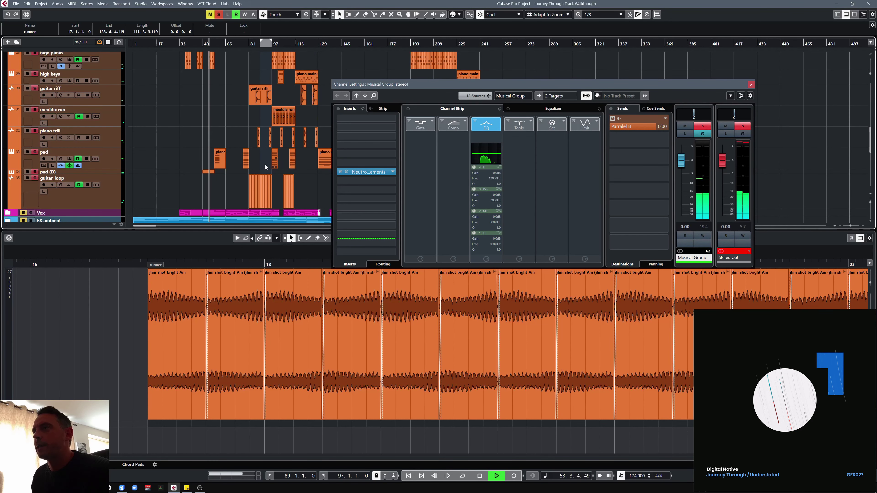
# - Examine the equalizer, compressor and exciter in the Musical Group's Neutron 3 Elements insert, then close the plug-in
pyautogui.scroll(-10, 213, 164)
pyautogui.click(369, 172)
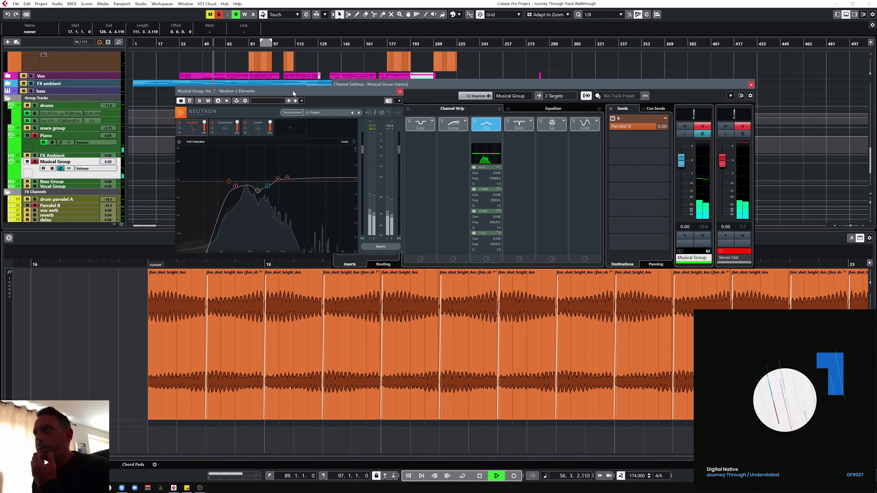
pyautogui.moveTo(293, 91); pyautogui.dragTo(387, 63)
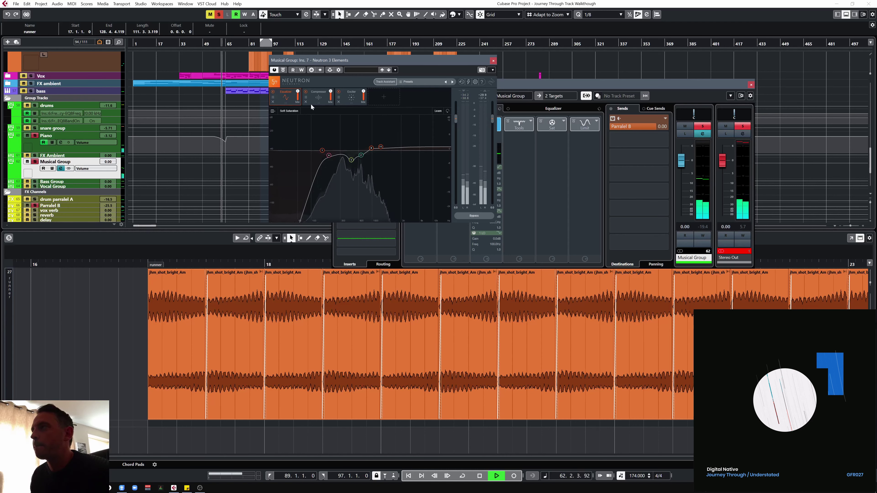
pyautogui.click(315, 98)
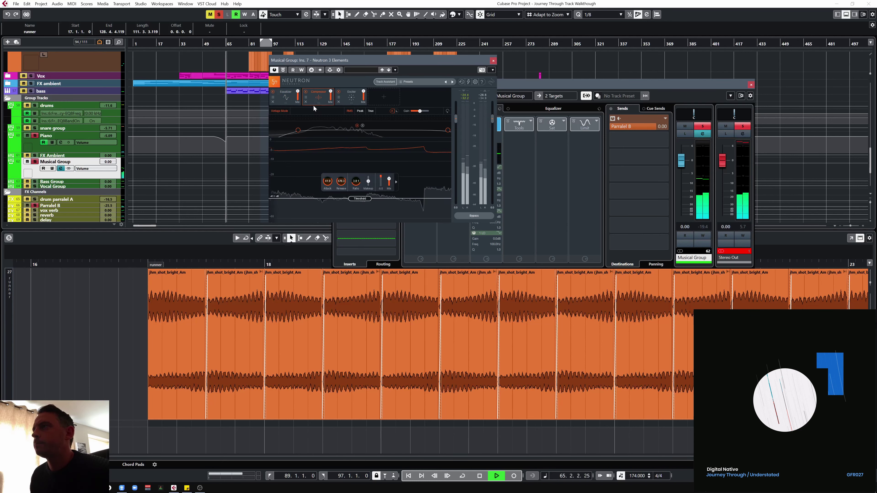
pyautogui.click(352, 98)
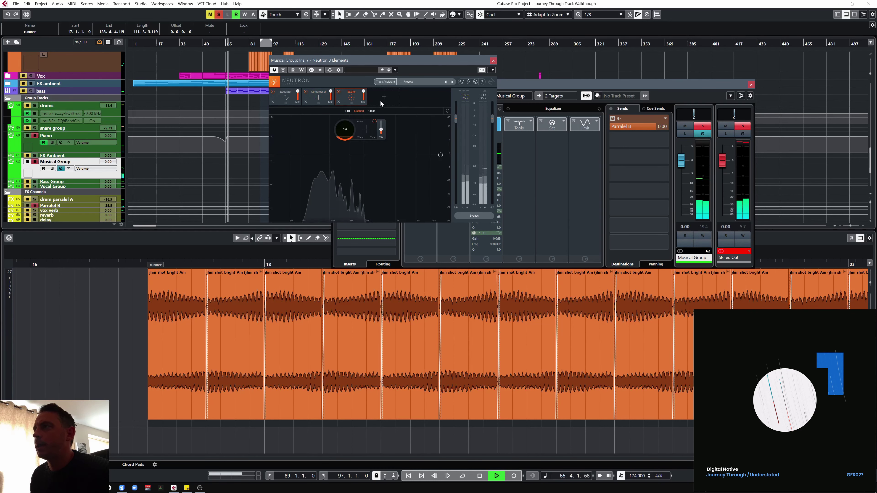
pyautogui.click(492, 61)
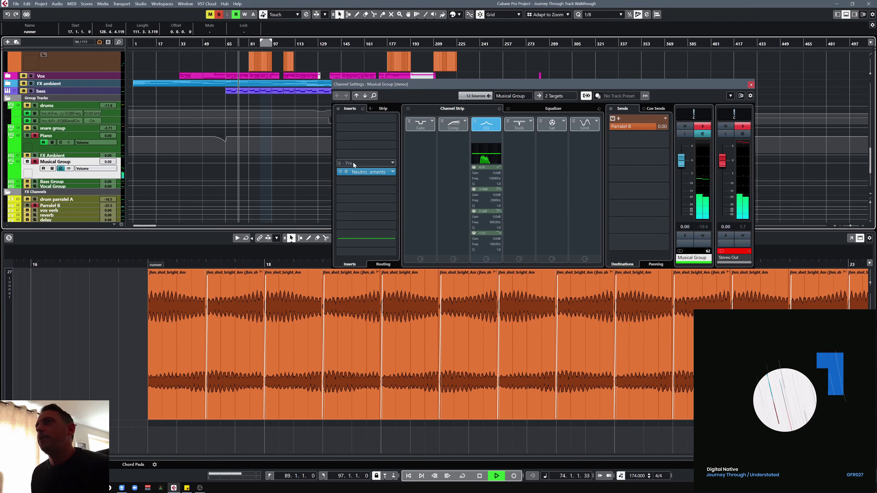
pyautogui.scroll(-3, 204, 159)
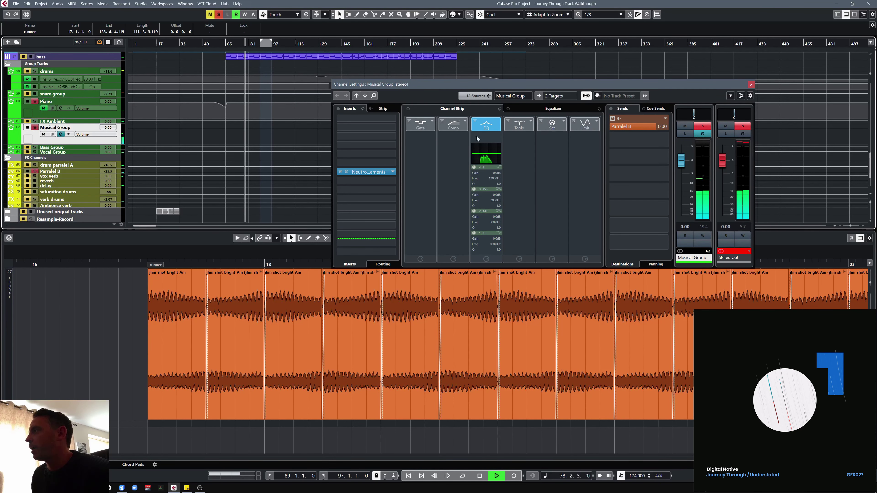
# - Select the Parralel B FX channel, examine its Frequency EQ insert during playback, then close the plug-in
pyautogui.scroll(-3, 199, 157)
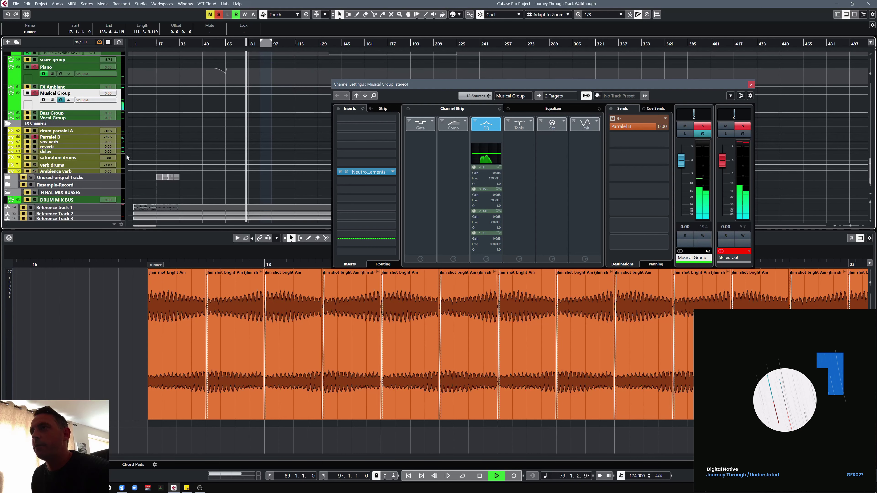
pyautogui.click(82, 138)
pyautogui.moveTo(81, 141); pyautogui.dragTo(80, 144)
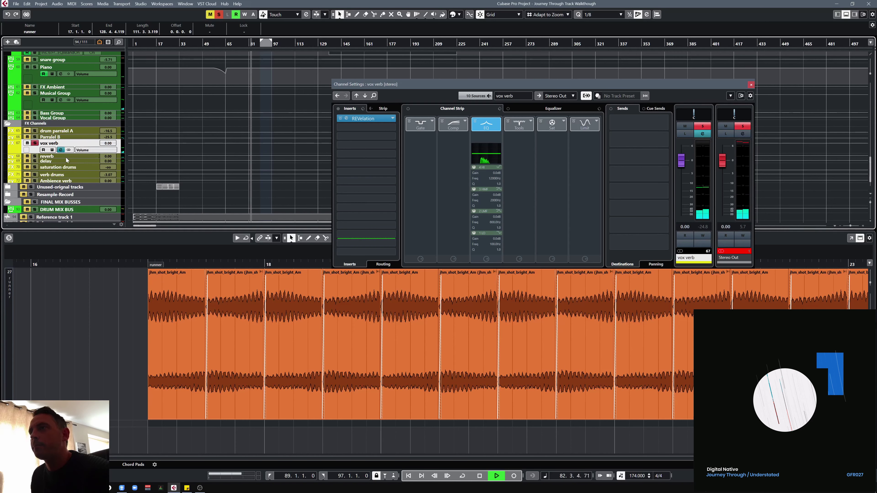
pyautogui.click(64, 138)
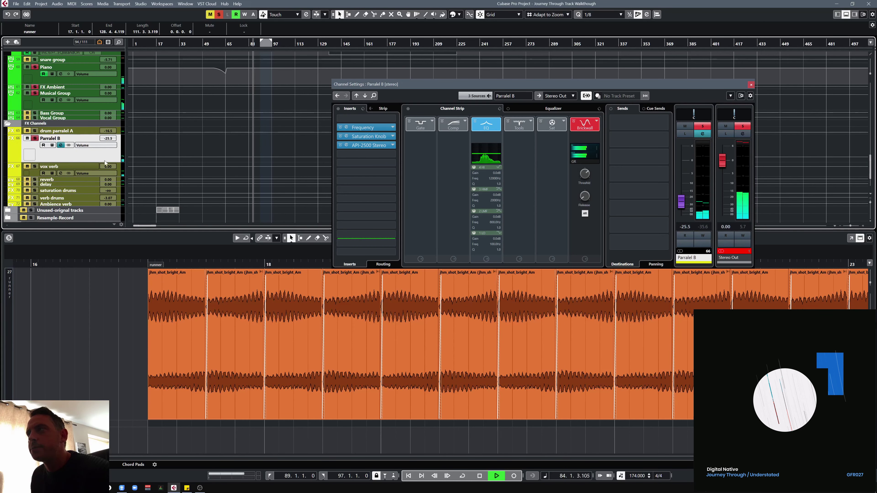
pyautogui.click(367, 128)
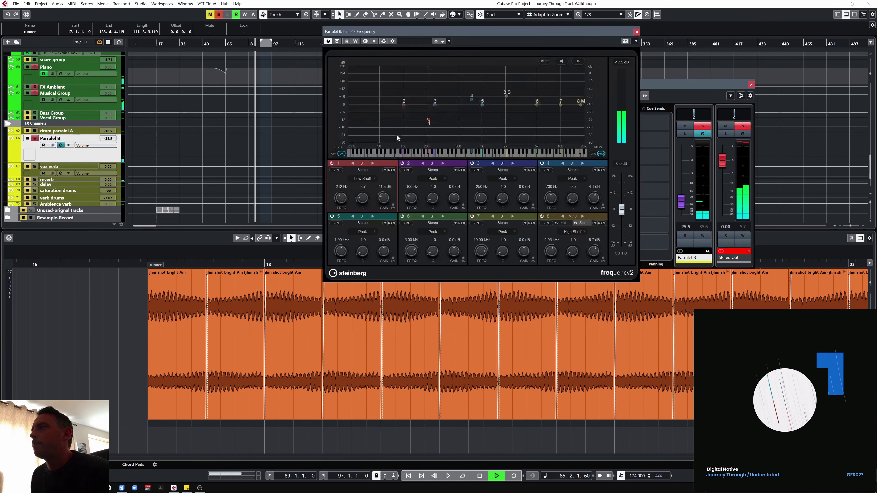
pyautogui.moveTo(470, 102)
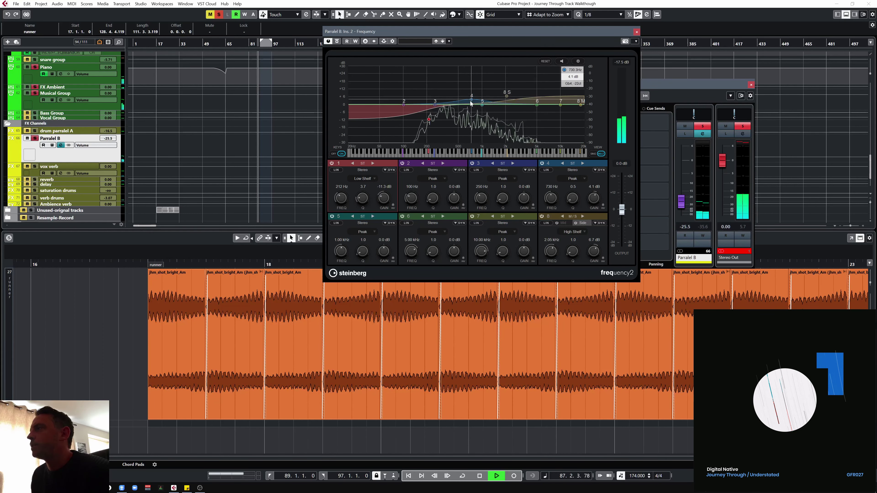
pyautogui.click(635, 31)
# - Audition Parralel B with Listen and the fader raised to -5.53 dB, comparing the Saturation Knob insert bypassed and active
pyautogui.click(382, 136)
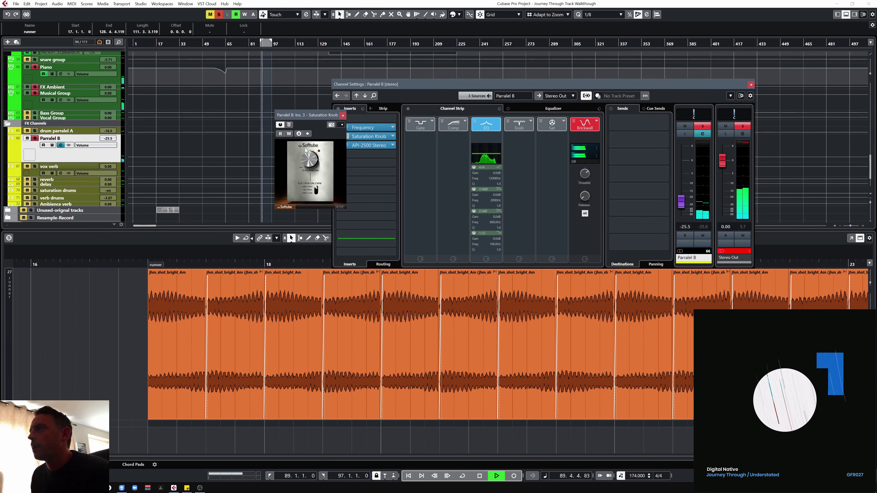
pyautogui.click(684, 134)
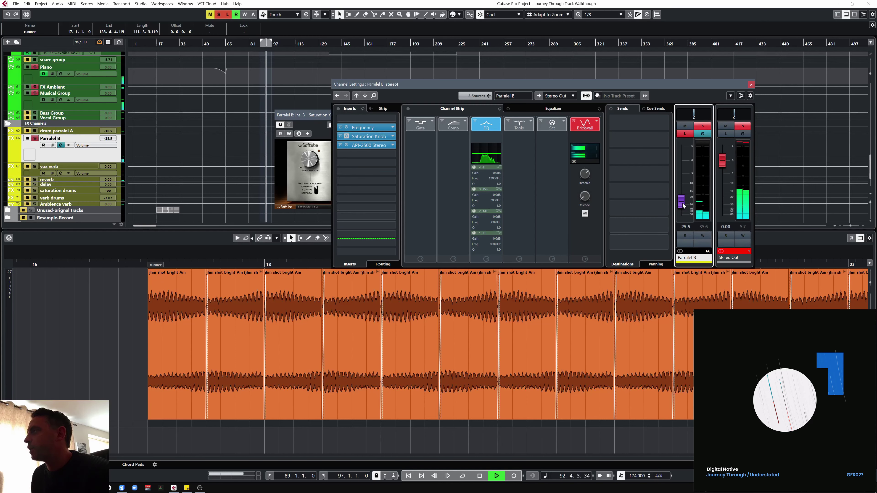
pyautogui.moveTo(683, 206); pyautogui.dragTo(683, 180)
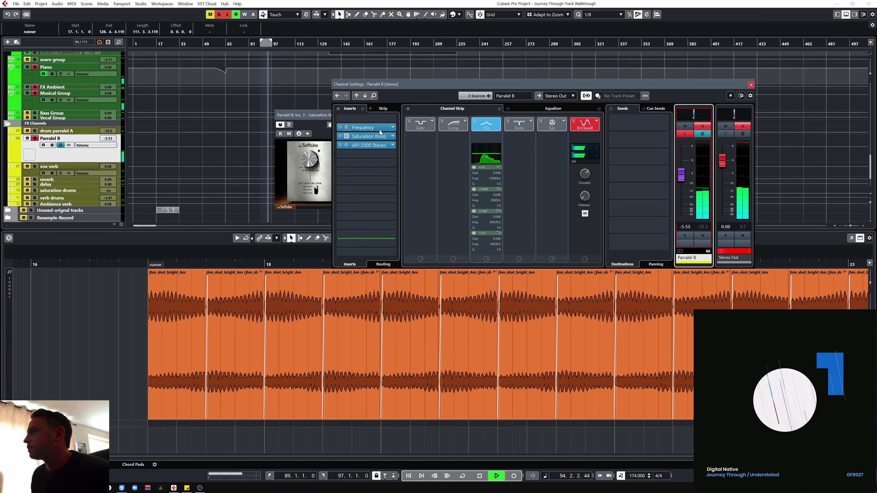
pyautogui.click(341, 137)
pyautogui.click(342, 138)
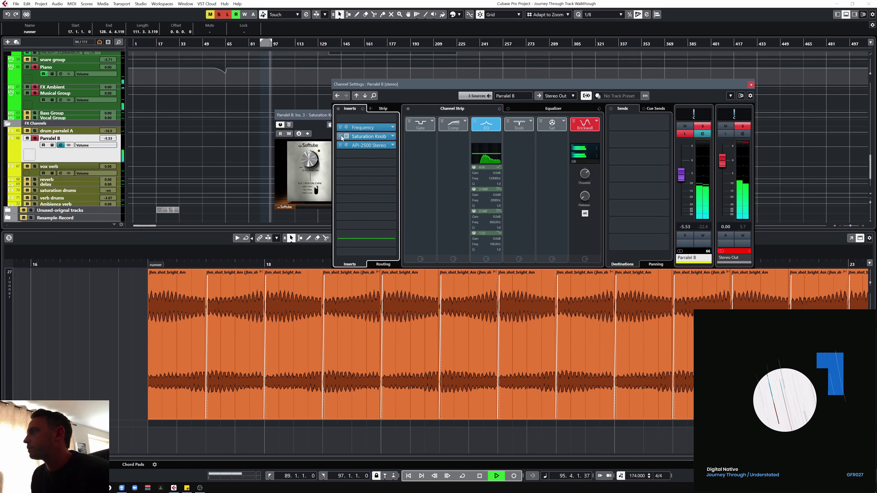
pyautogui.click(341, 138)
# - Compare the API-2500 insert on Parralel B bypassed and active, and examine its compressor settings
pyautogui.click(341, 145)
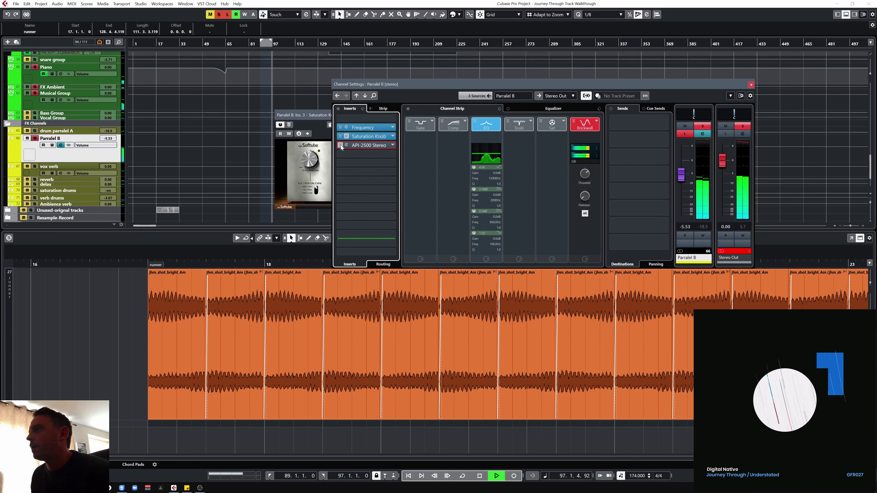
pyautogui.click(347, 145)
pyautogui.click(368, 144)
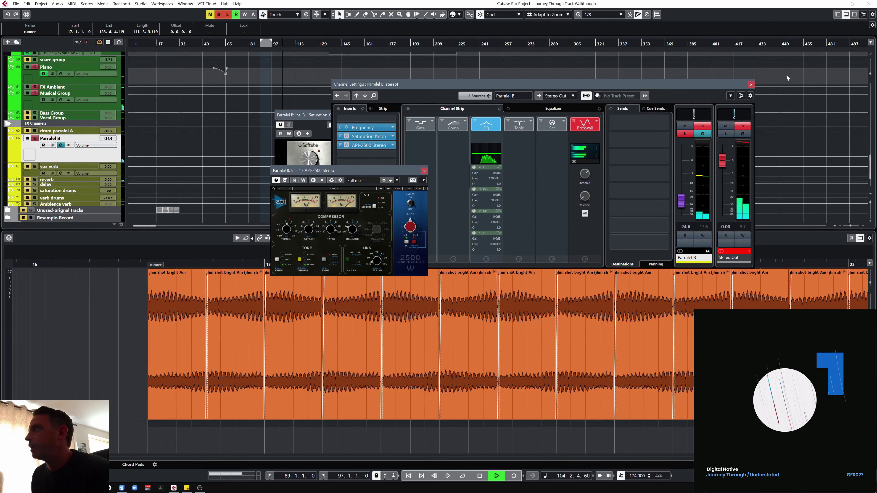
# - Turn off Listen on Parralel B and close its channel settings and plug-in windows
pyautogui.click(749, 84)
pyautogui.click(342, 115)
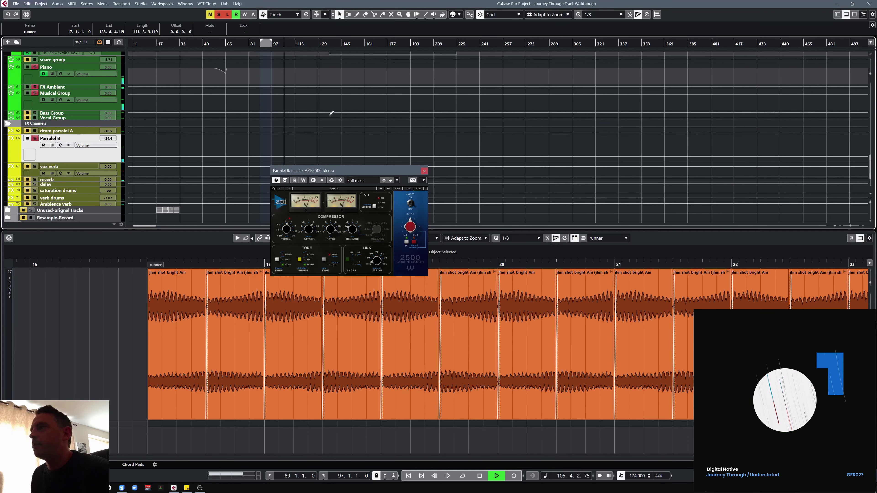
pyautogui.click(61, 145)
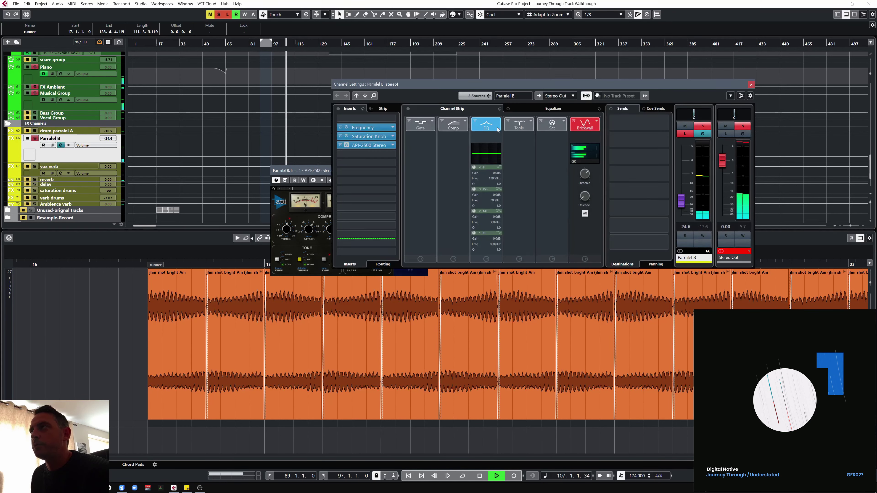
pyautogui.click(685, 134)
pyautogui.click(750, 84)
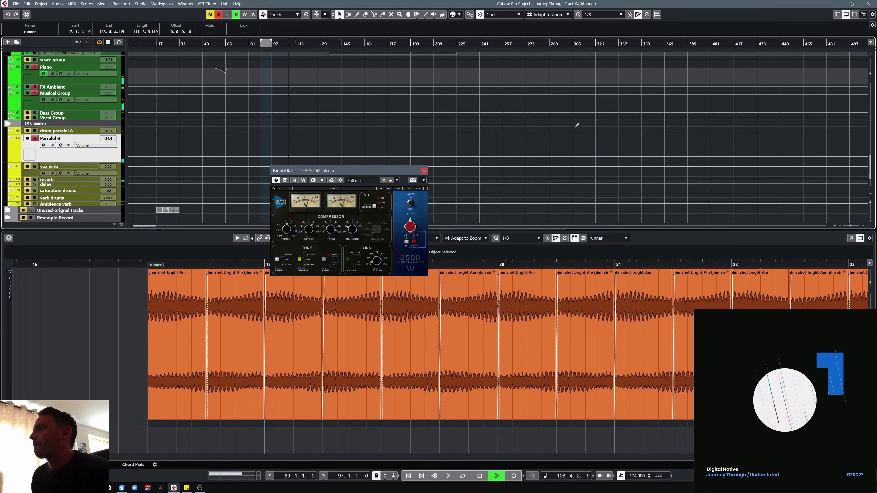
pyautogui.click(423, 171)
# - Collapse the Musical folder track and deactivate all solos in the project
pyautogui.scroll(5, 357, 154)
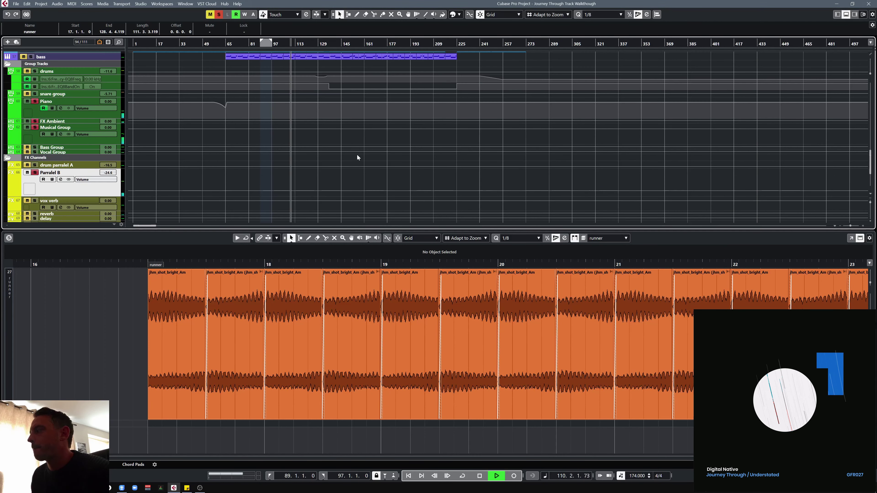
pyautogui.scroll(-5, 357, 155)
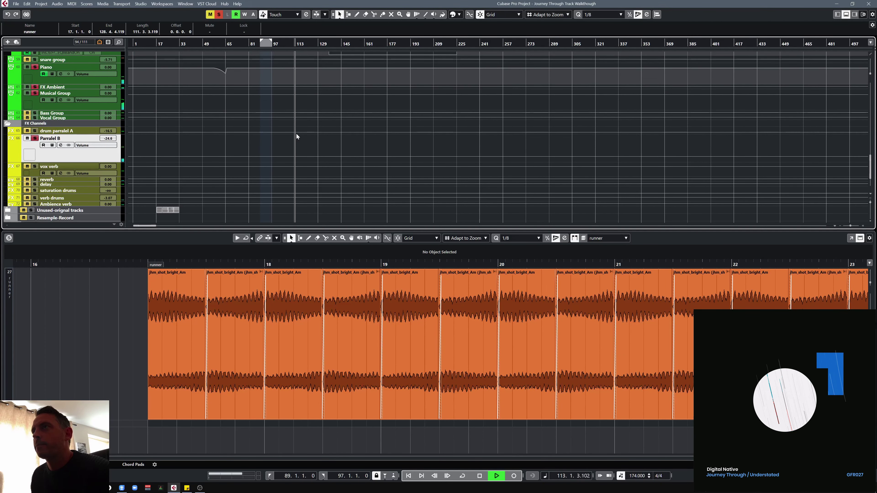
pyautogui.scroll(8, 296, 134)
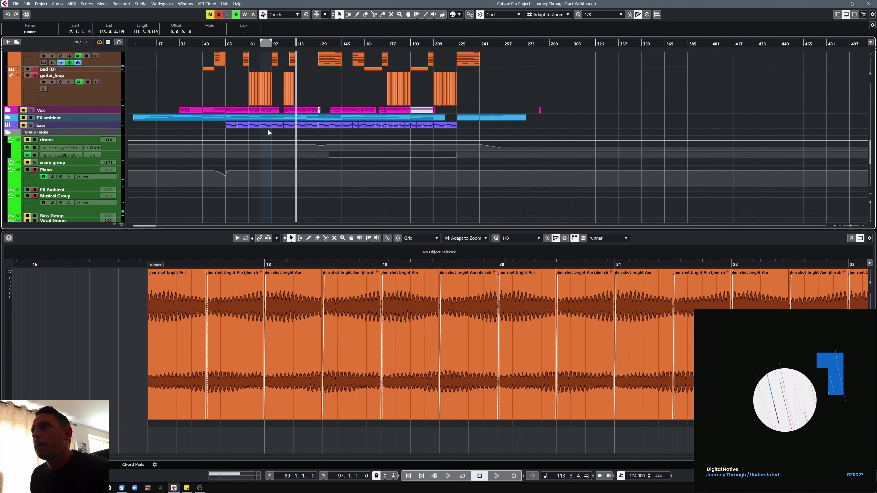
pyautogui.scroll(8, 213, 131)
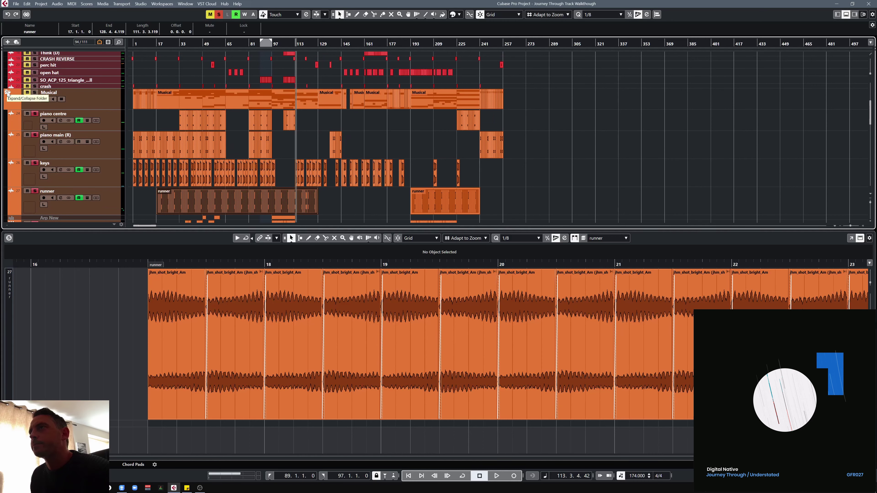
pyautogui.click(7, 93)
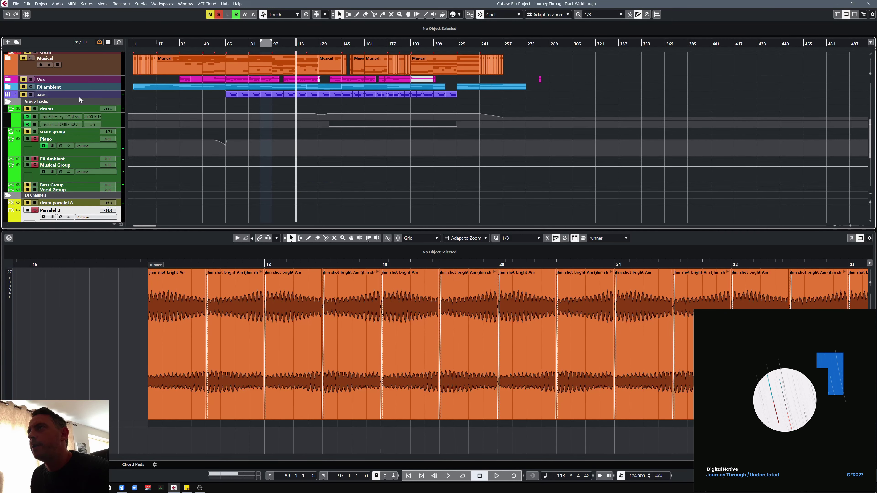
pyautogui.click(218, 15)
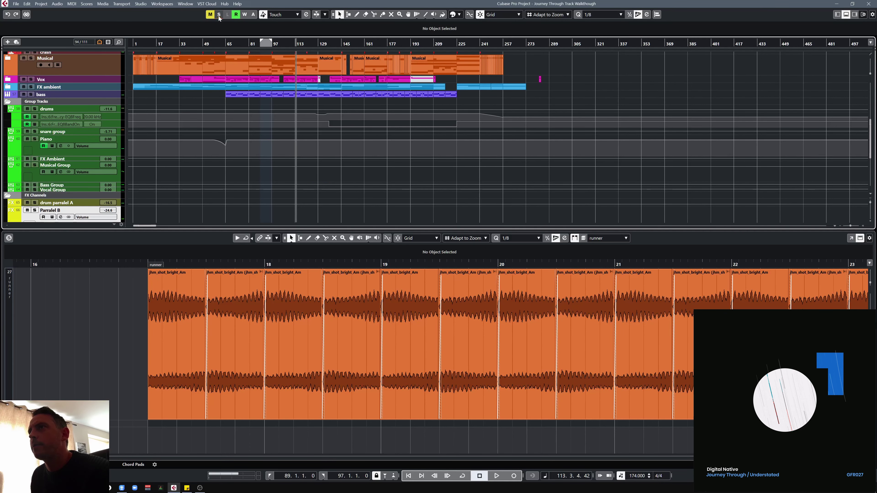
# - Place the playhead at bar 64 and expand the Vox folder to show its vocal tracks
pyautogui.click(52, 81)
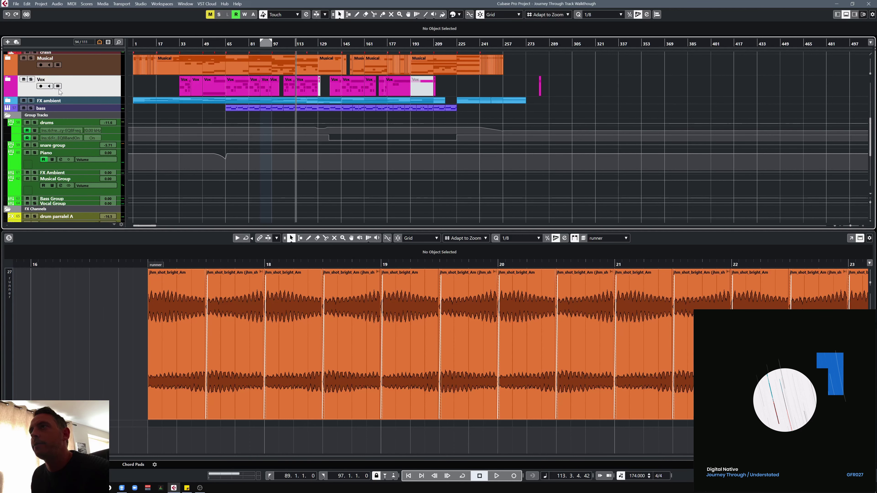
pyautogui.moveTo(225, 44); pyautogui.dragTo(225, 69)
pyautogui.click(8, 79)
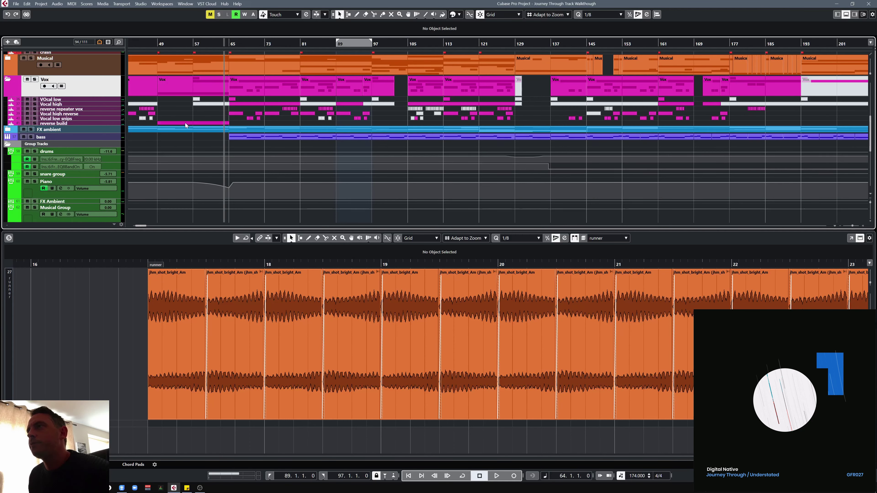
pyautogui.scroll(-3, 183, 125)
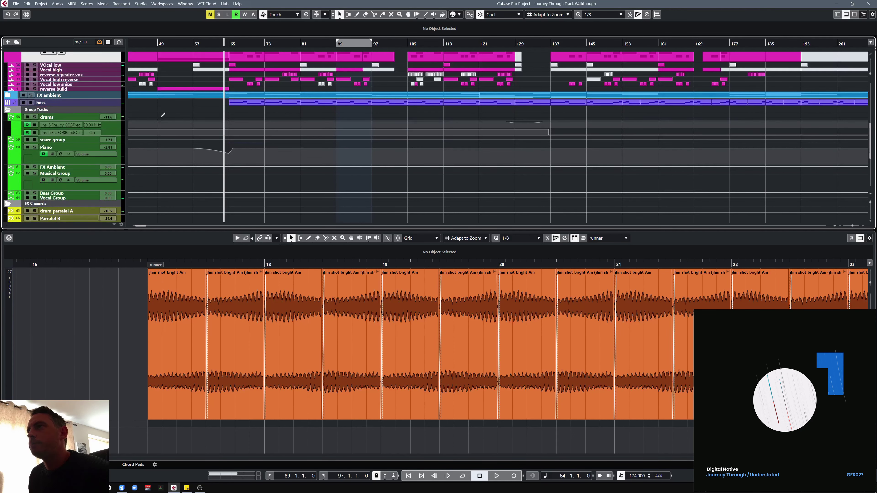
# - Enlarge the Vocal high track, solo it and play its phrase from bar 64
pyautogui.click(103, 68)
pyautogui.scroll(1, 154, 125)
pyautogui.scroll(1, 153, 125)
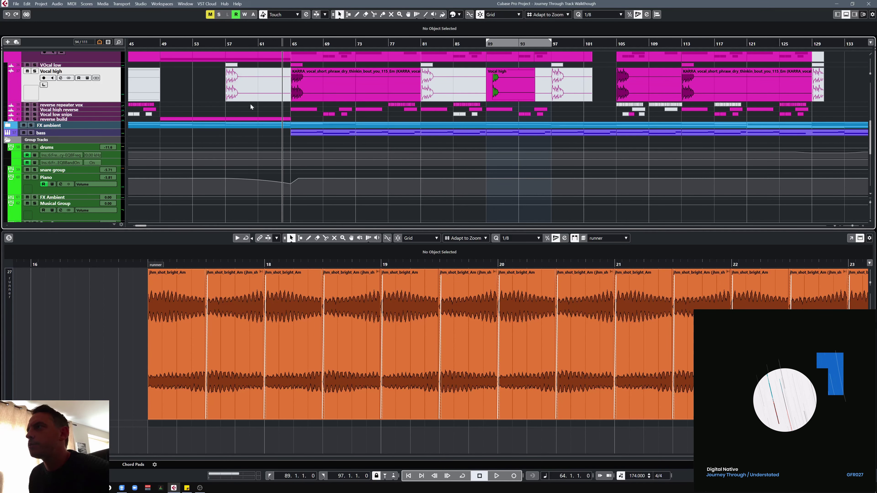
pyautogui.click(35, 72)
pyautogui.press('space')
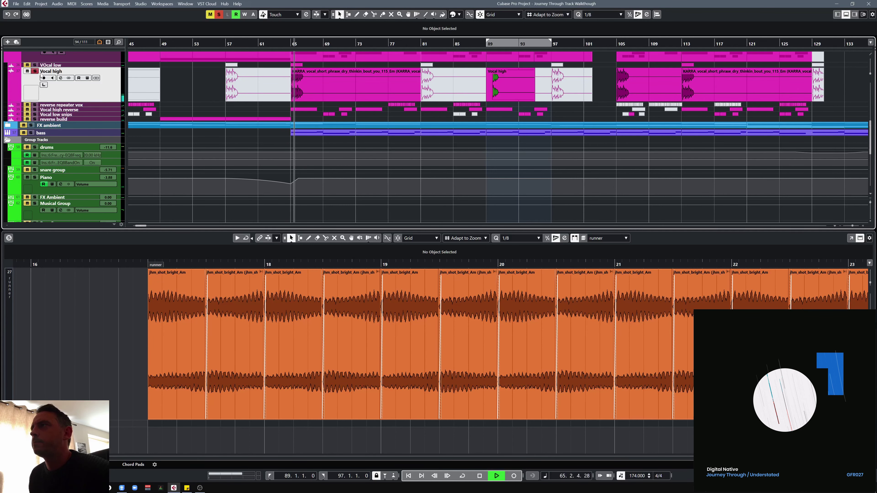
pyautogui.press('space')
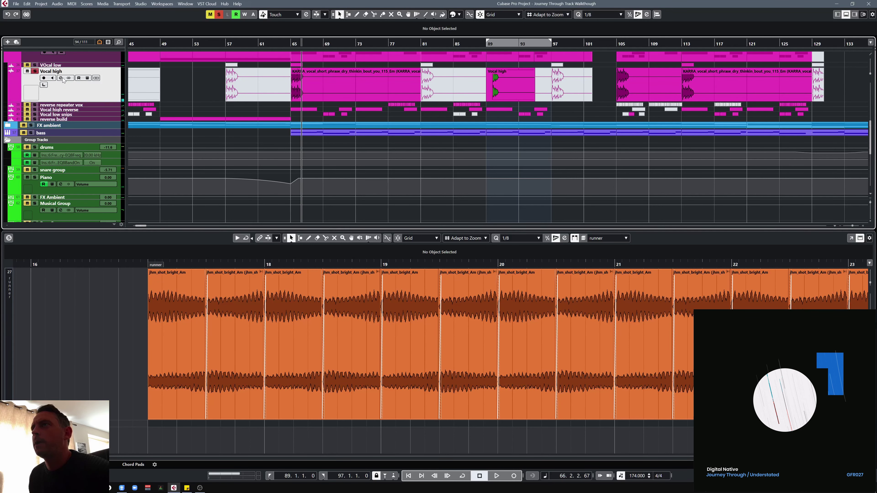
# - Examine the Frequency EQ insert on Vocal high and compare its channel settings with those of VOcal low
pyautogui.click(62, 79)
pyautogui.click(383, 120)
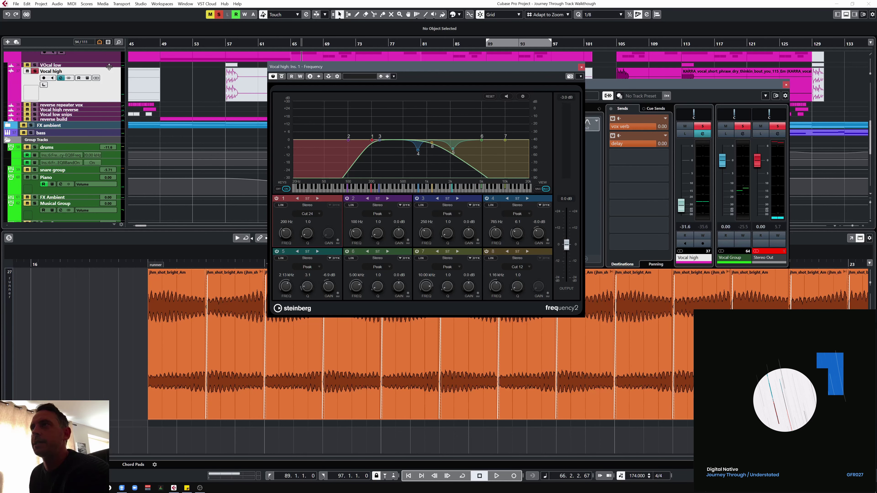
pyautogui.moveTo(109, 67); pyautogui.dragTo(111, 82)
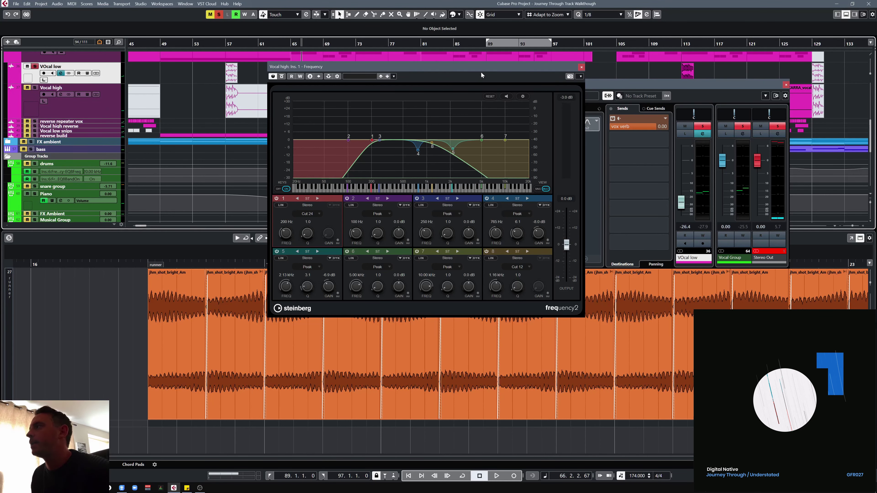
pyautogui.click(288, 43)
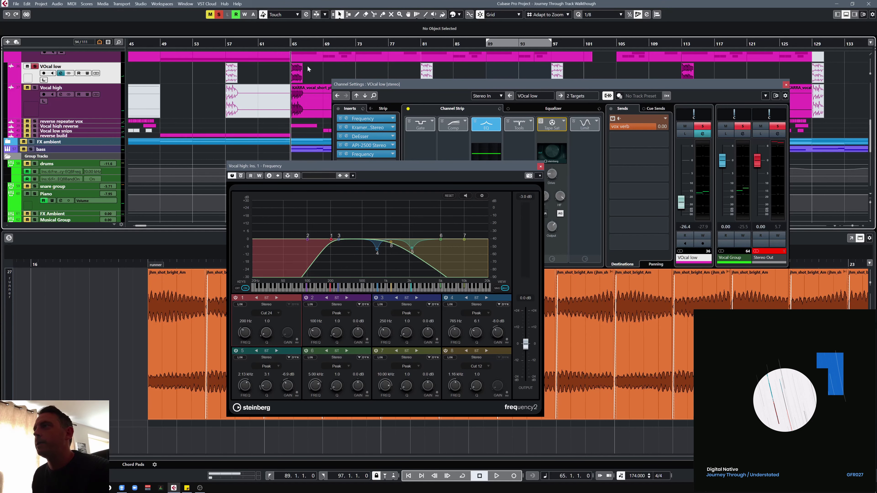
pyautogui.click(102, 112)
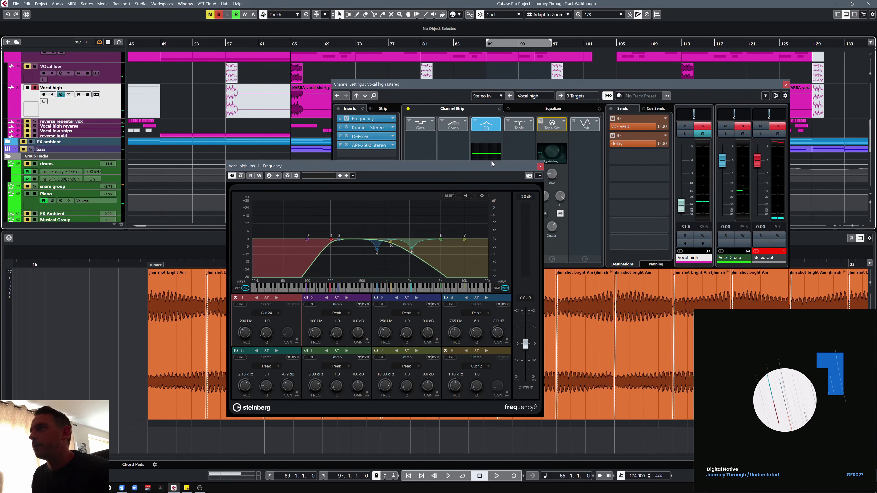
# - Examine the Kramer Tape, DeEsser and API-2500 inserts on Vocal high while playing from bar 65, closing each plug-in
pyautogui.click(375, 128)
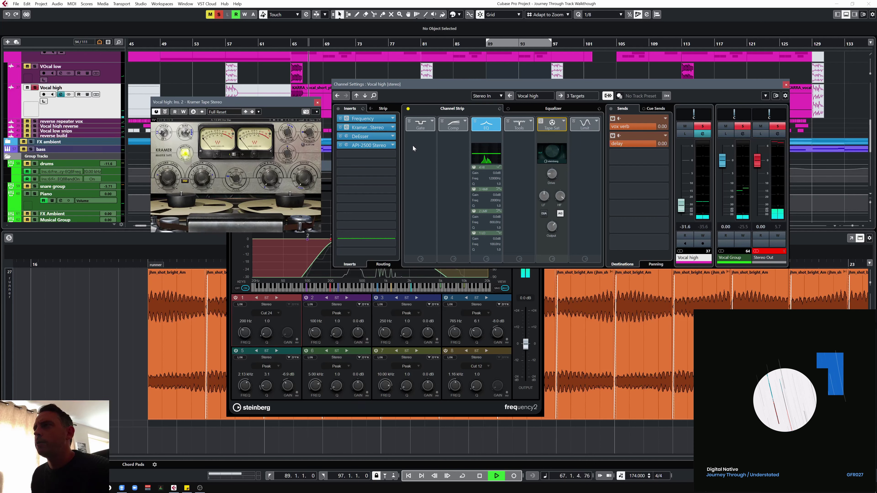
pyautogui.click(317, 103)
pyautogui.click(366, 136)
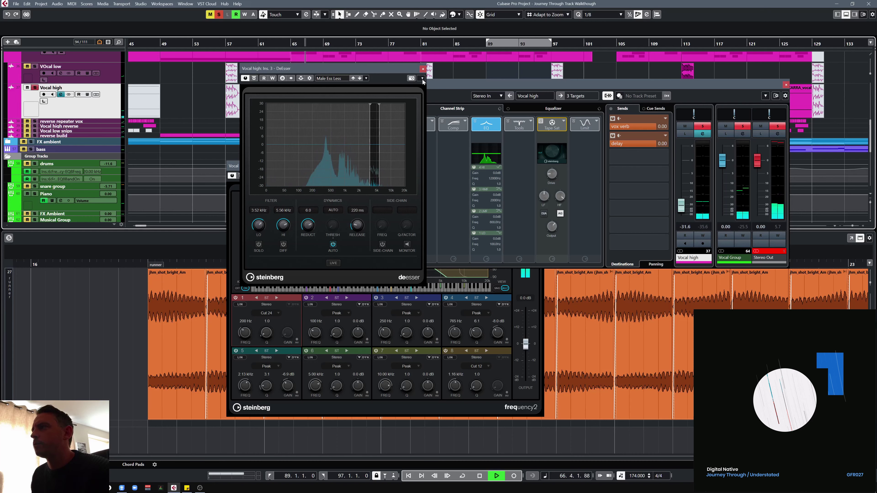
pyautogui.click(422, 69)
pyautogui.click(365, 146)
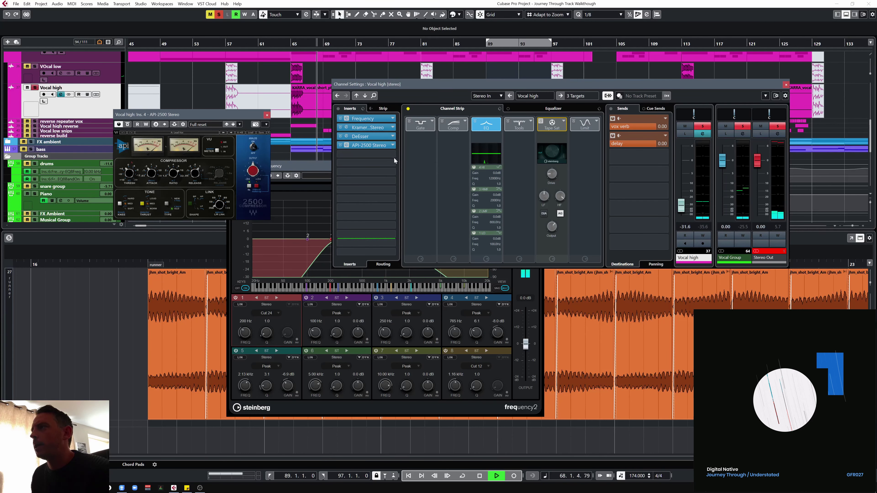
pyautogui.click(291, 44)
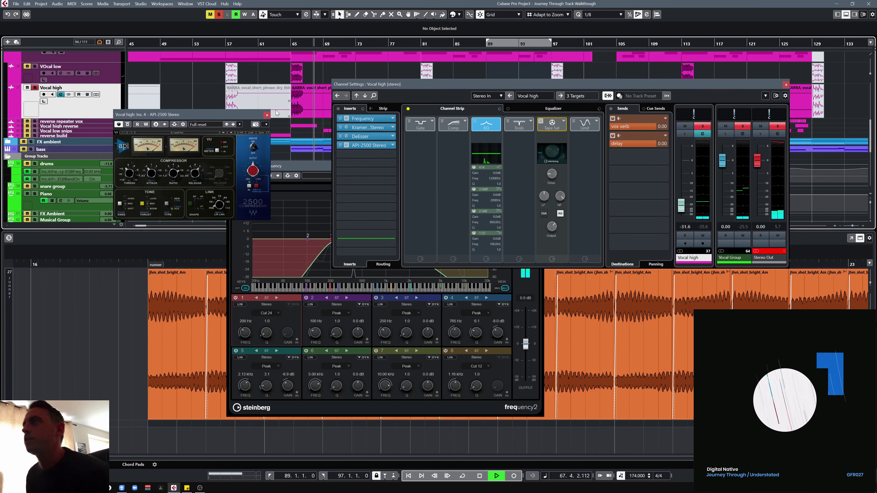
pyautogui.click(267, 114)
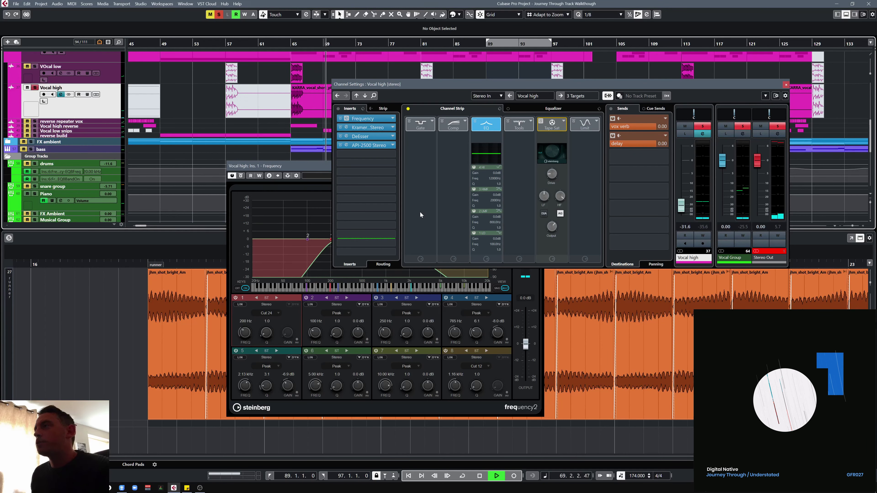
# - Close Vocal high's Frequency EQ, switch the channel settings to VOcal low and play its phrase from bar 65
pyautogui.click(321, 165)
pyautogui.click(538, 172)
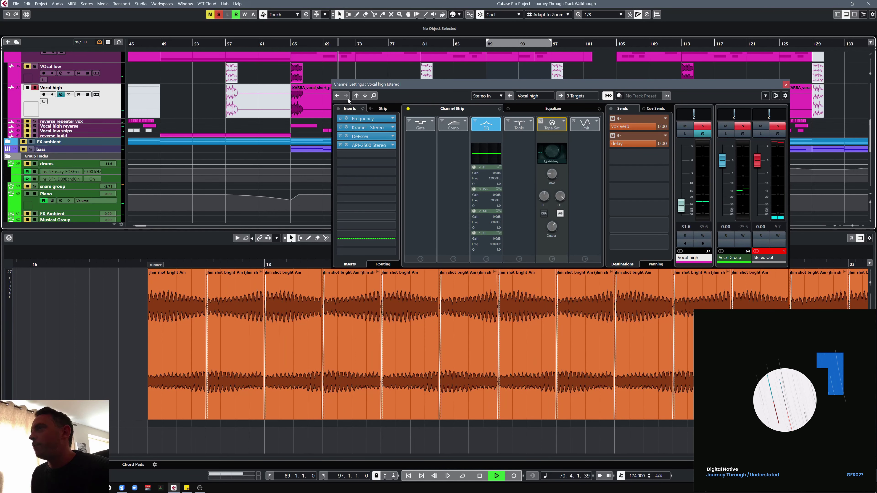
pyautogui.click(108, 64)
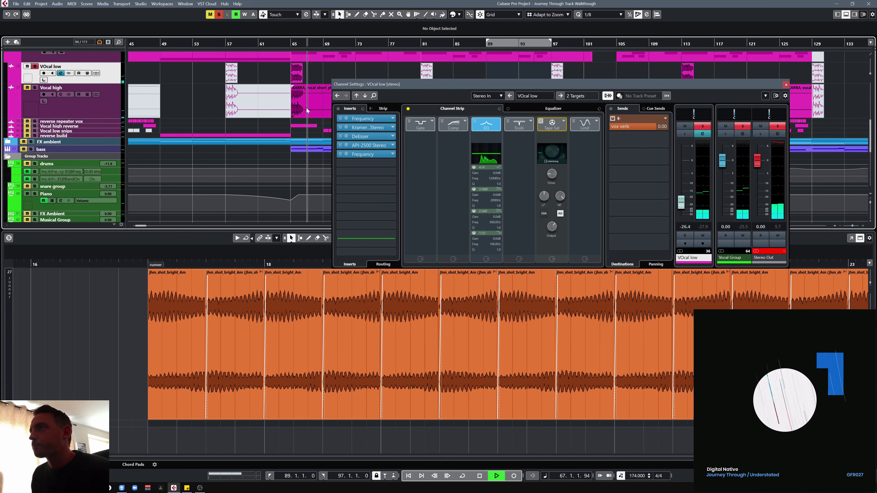
pyautogui.press('h')
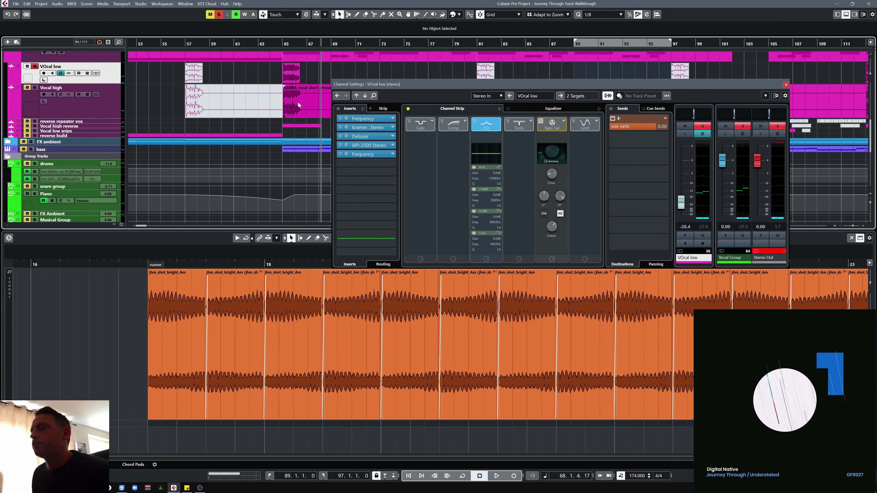
pyautogui.click(282, 42)
pyautogui.press('space')
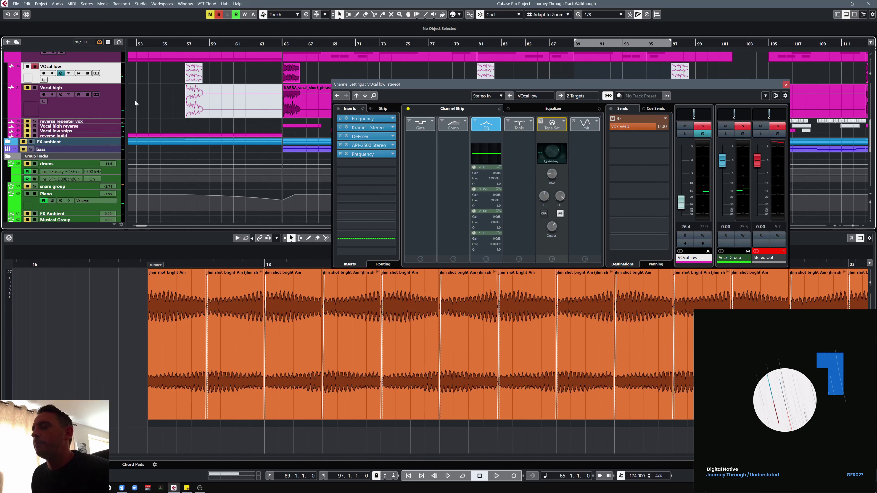
pyautogui.press('space')
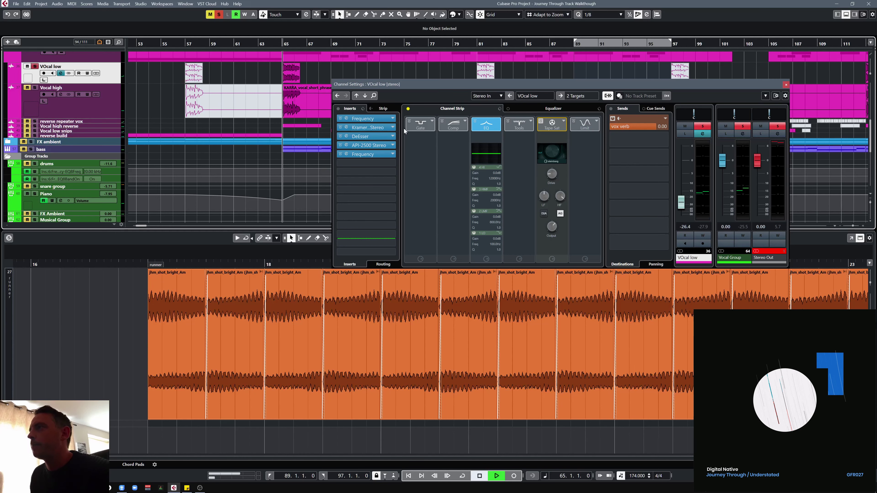
# - Examine the first Frequency EQ and the Kramer Tape insert on VOcal low during playback, closing each plug-in
pyautogui.click(373, 119)
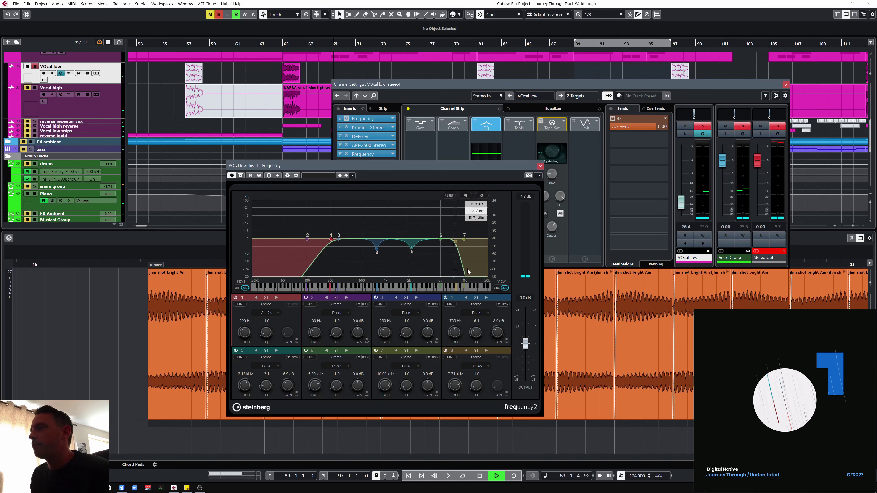
pyautogui.click(540, 166)
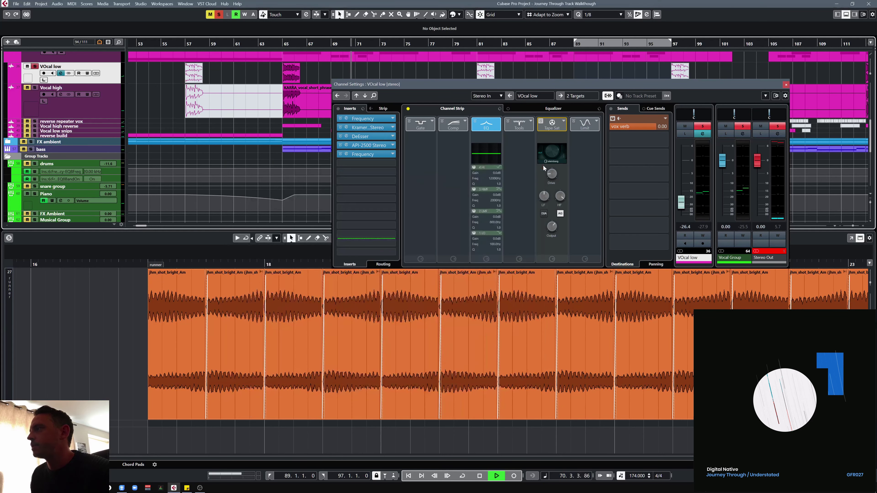
pyautogui.click(369, 127)
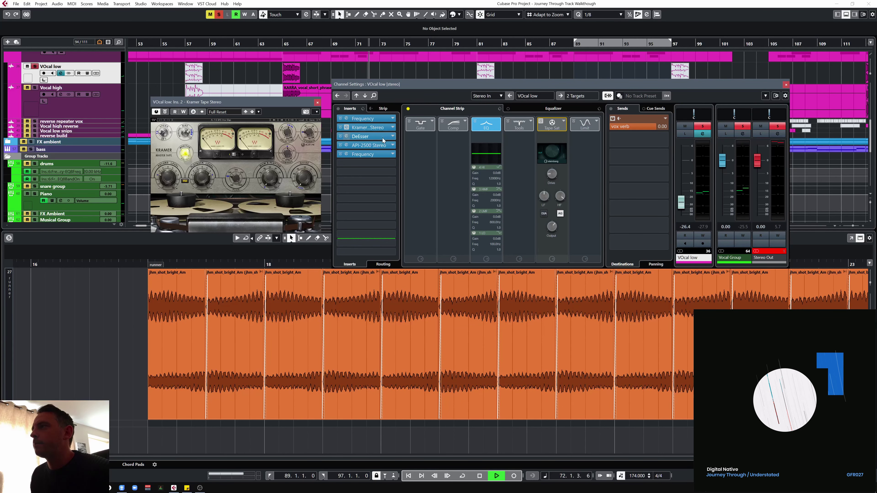
pyautogui.click(317, 102)
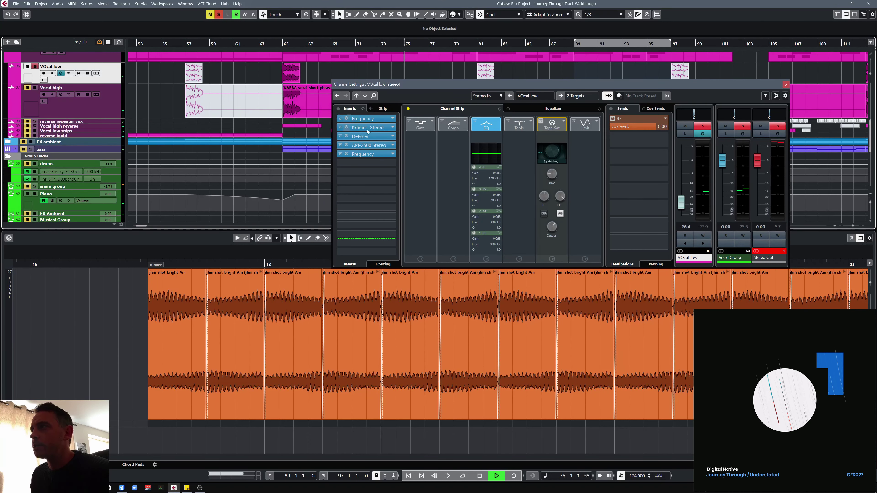
# - Examine the DeEsser and API-2500 inserts on VOcal low while replaying from bar 65, closing each plug-in
pyautogui.click(374, 137)
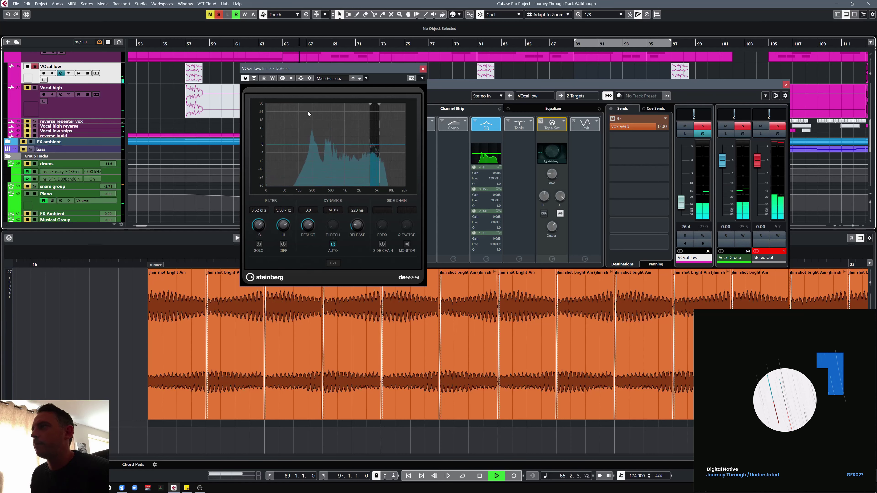
pyautogui.click(423, 70)
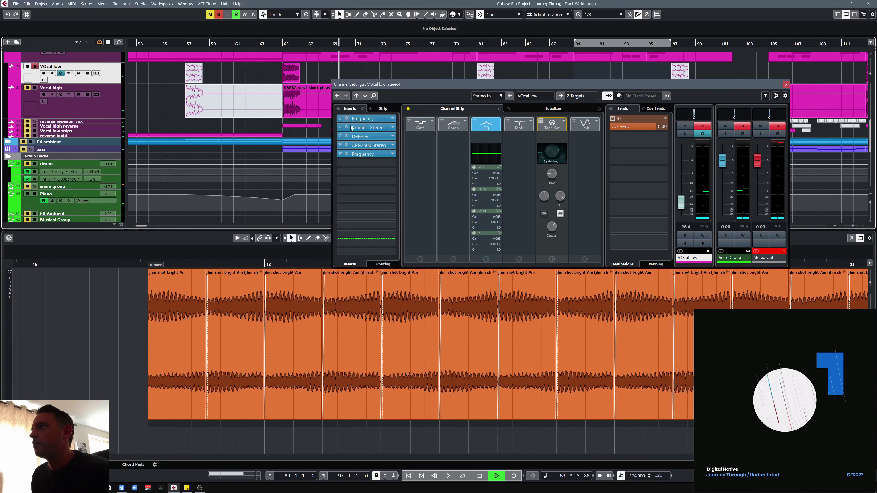
pyautogui.click(366, 145)
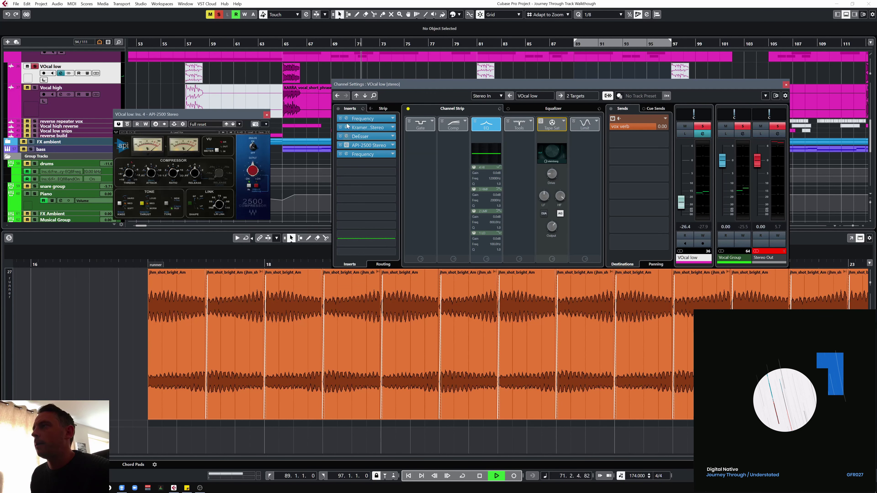
pyautogui.click(284, 45)
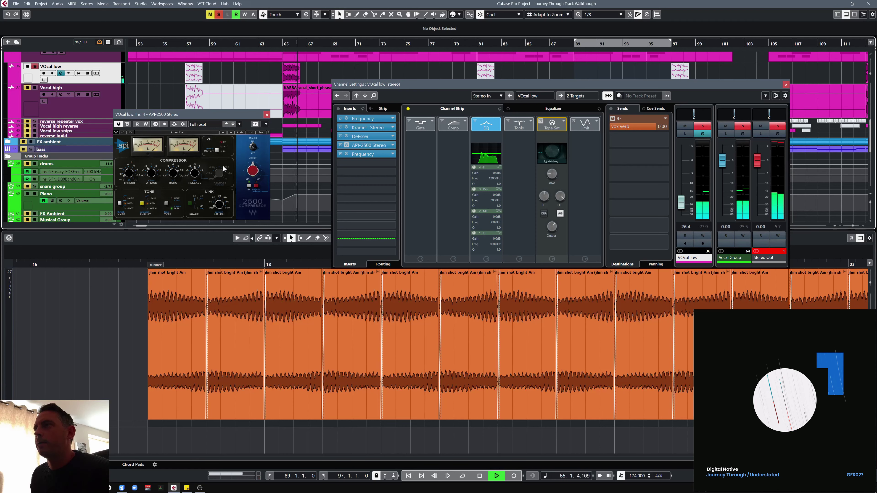
pyautogui.click(266, 116)
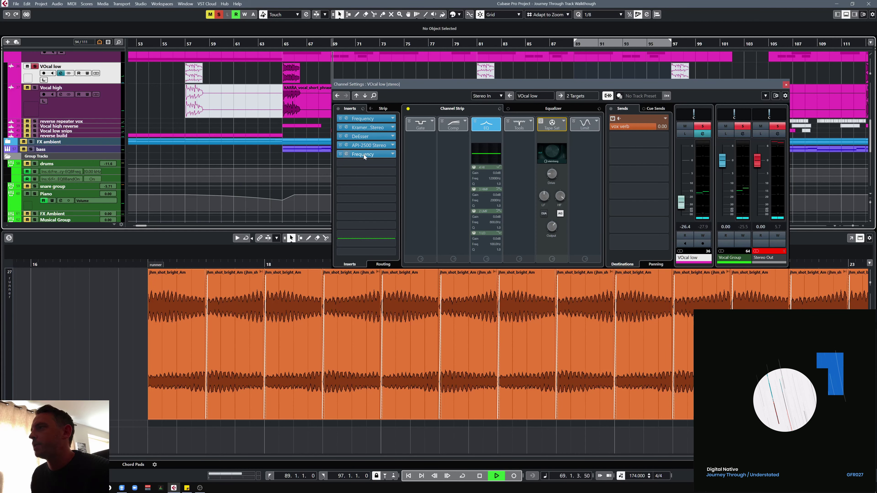
# - Examine the second Frequency EQ, in insert slot 5 of VOcal low, with the channel settings closed while playing from bar 65
pyautogui.click(373, 154)
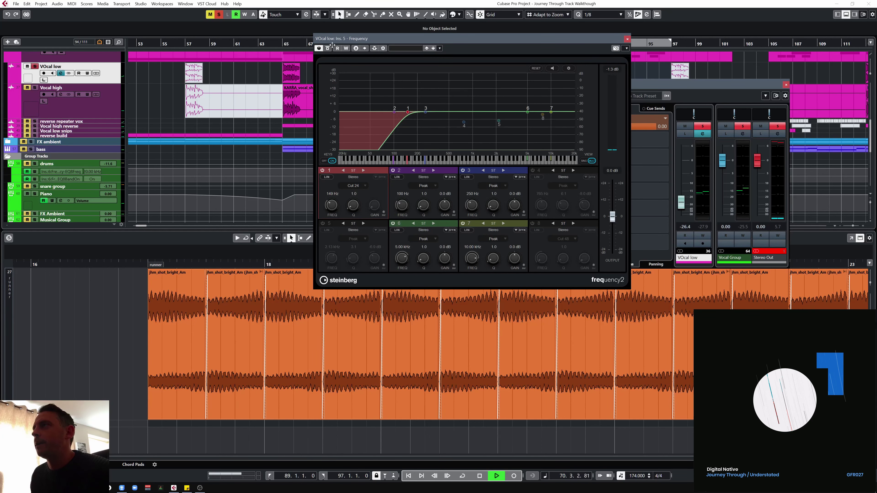
pyautogui.click(715, 83)
pyautogui.click(786, 84)
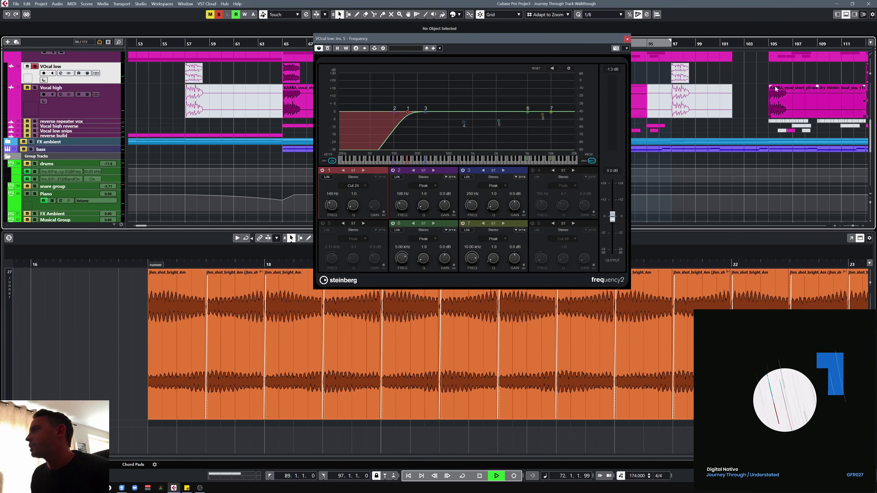
pyautogui.moveTo(476, 41); pyautogui.dragTo(552, 37)
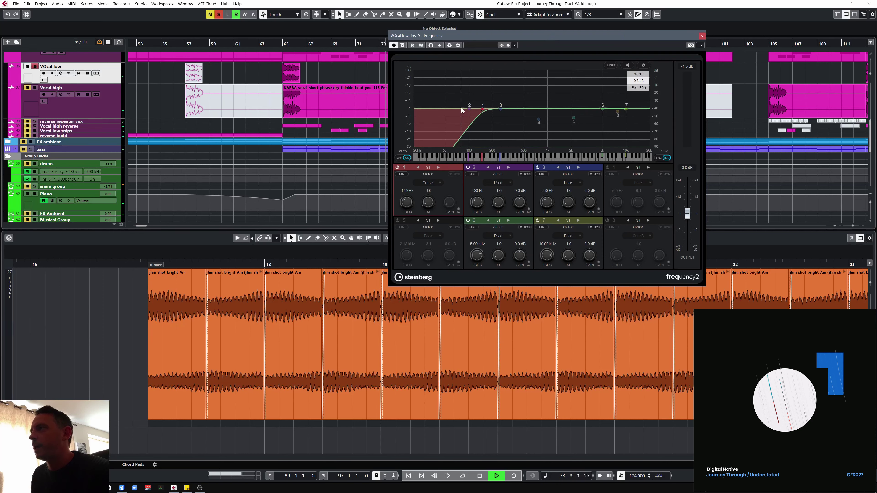
pyautogui.click(281, 44)
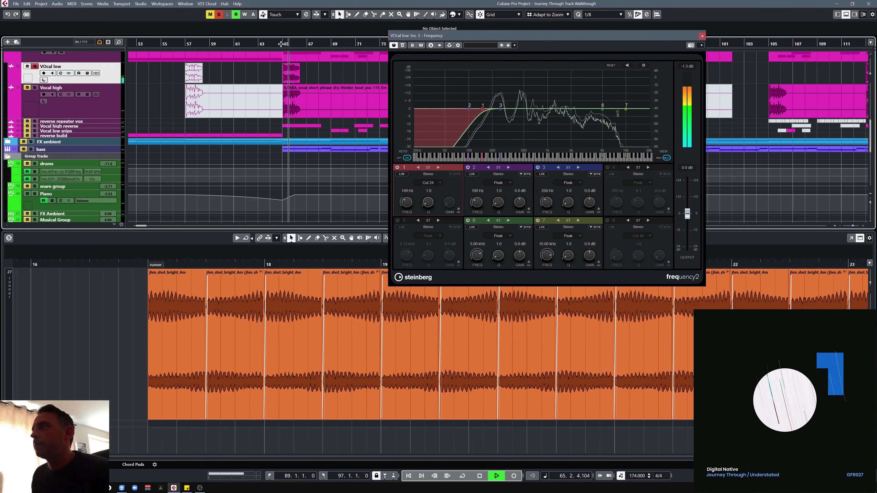
pyautogui.press('space')
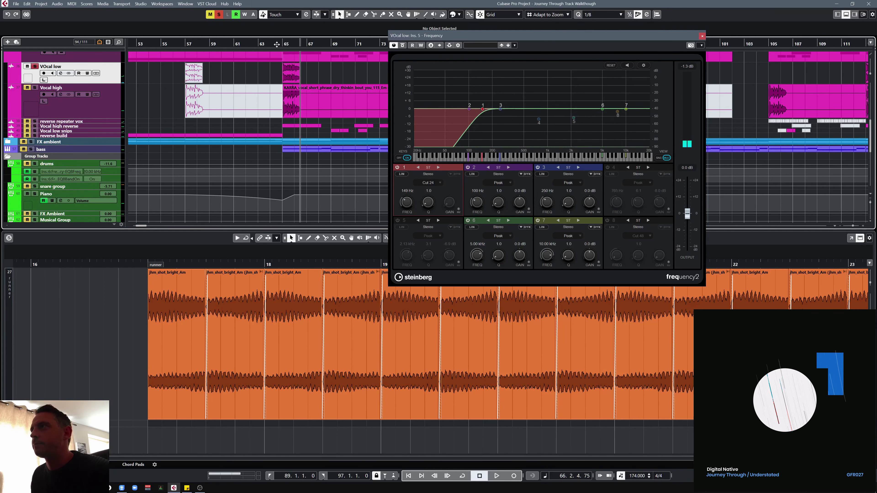
# - Unsolo VOcal low and close its Frequency EQ
pyautogui.click(35, 66)
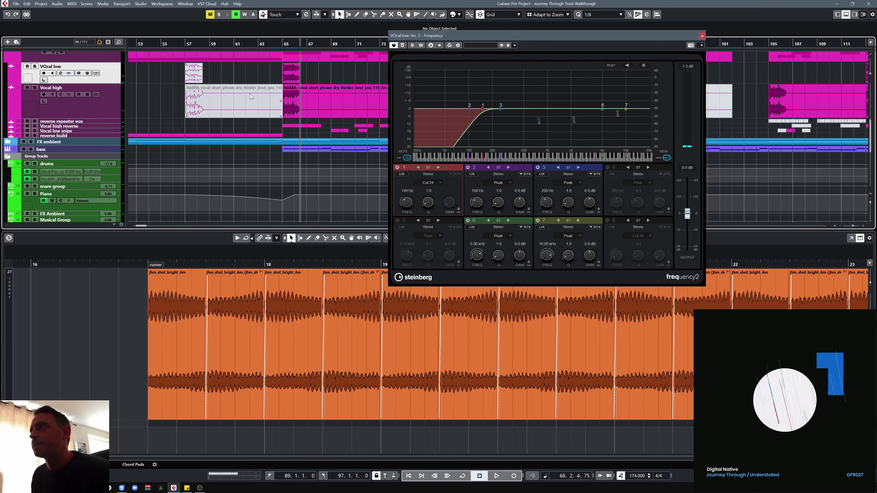
pyautogui.click(703, 37)
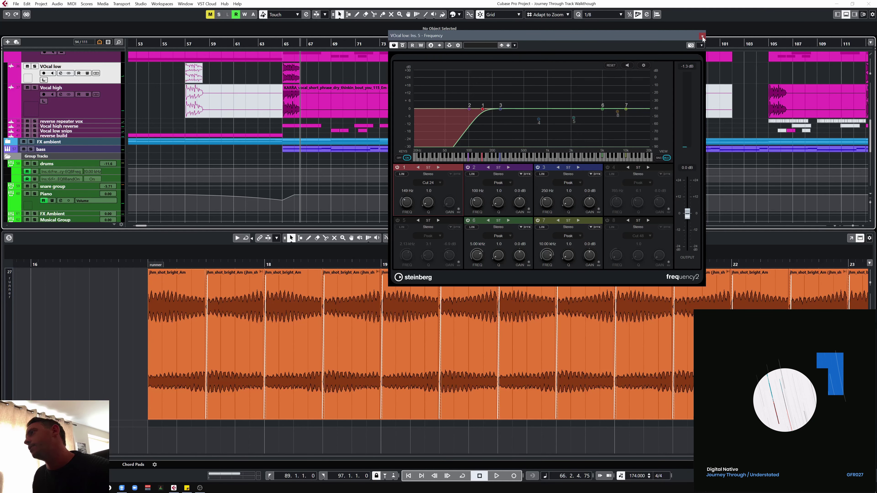
pyautogui.click(703, 37)
# - Solo all the tracks in the Vox folder and play them together from bar 77
pyautogui.scroll(-3, 210, 113)
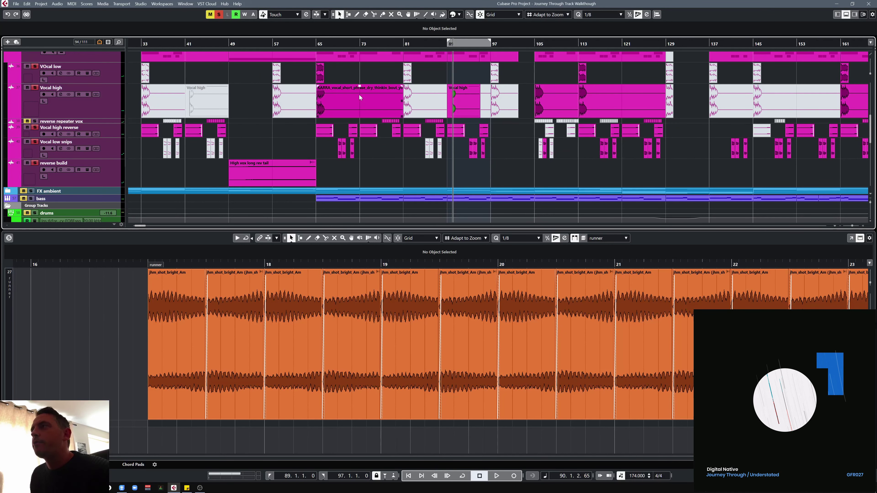
pyautogui.click(316, 42)
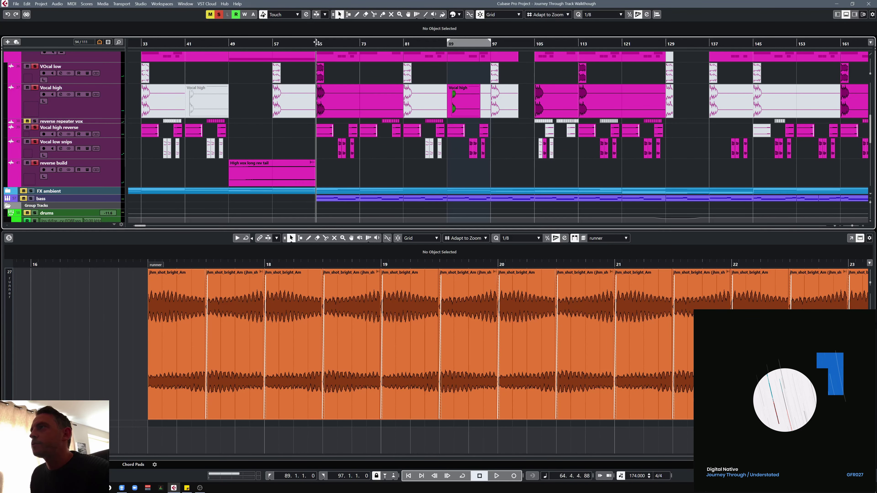
pyautogui.scroll(5, 333, 154)
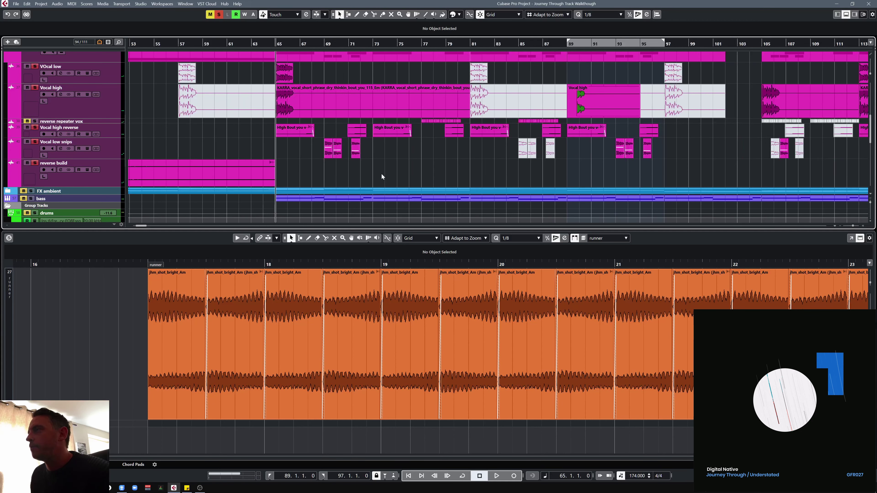
pyautogui.scroll(1, 401, 163)
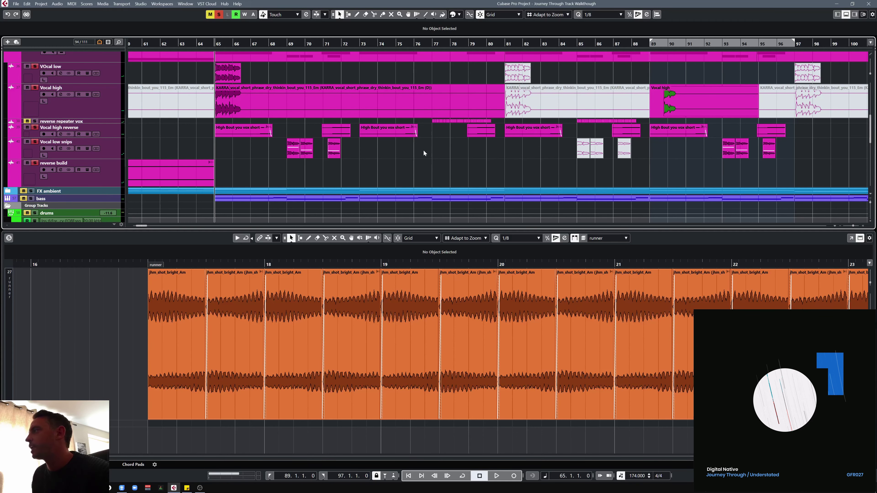
pyautogui.scroll(-2, 392, 149)
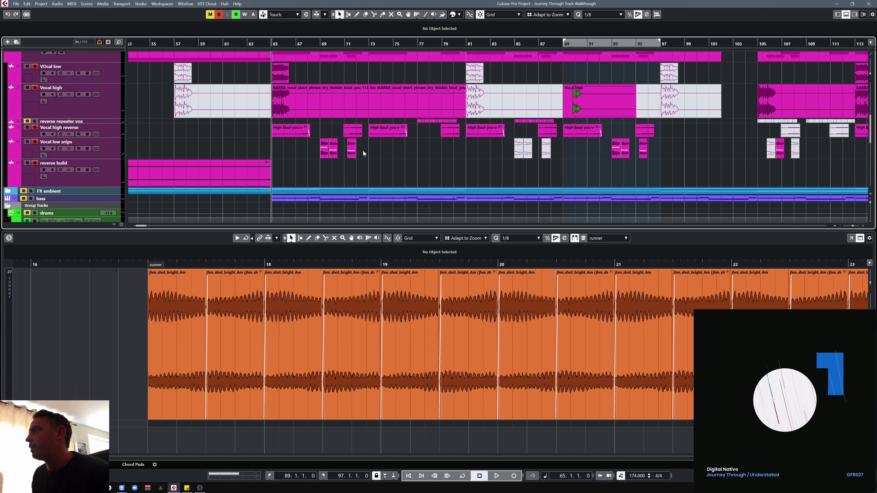
pyautogui.click(417, 43)
pyautogui.press('space')
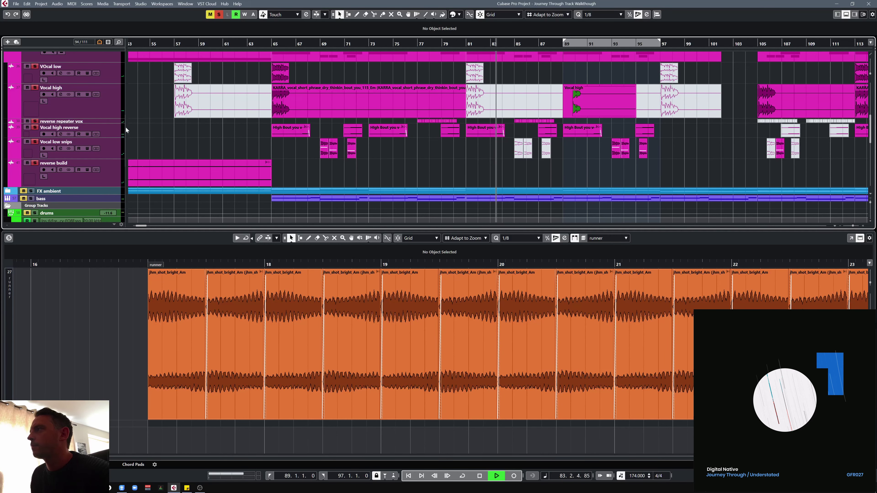
# - Clear the vocal solos and check the Vocal Group's inserts, equalizer and channel strip, closing its channel settings
pyautogui.scroll(-2, 275, 145)
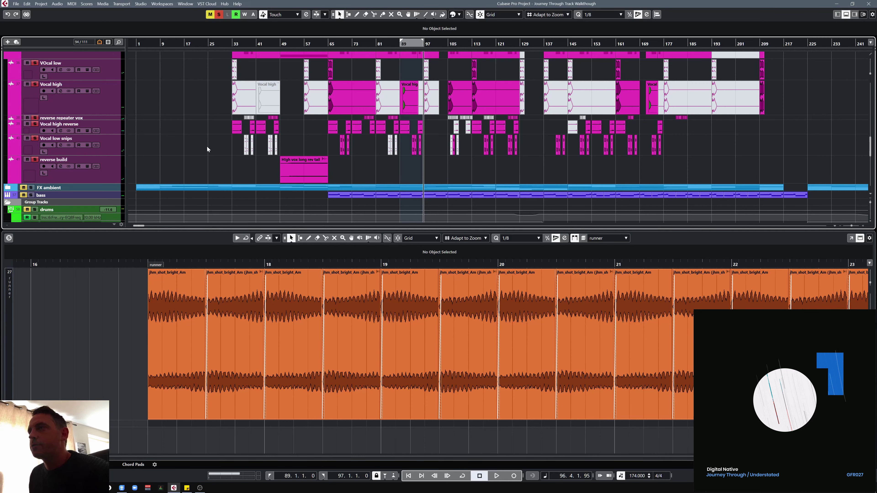
pyautogui.scroll(2, 206, 147)
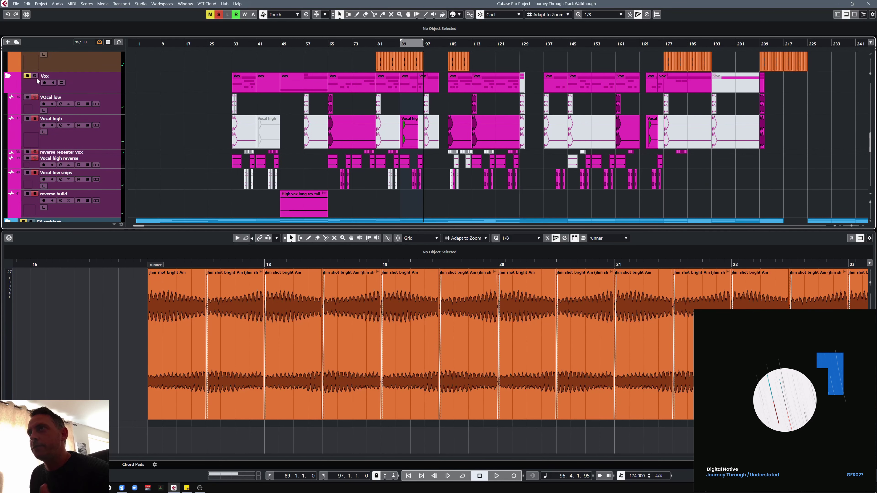
pyautogui.scroll(-2, 228, 123)
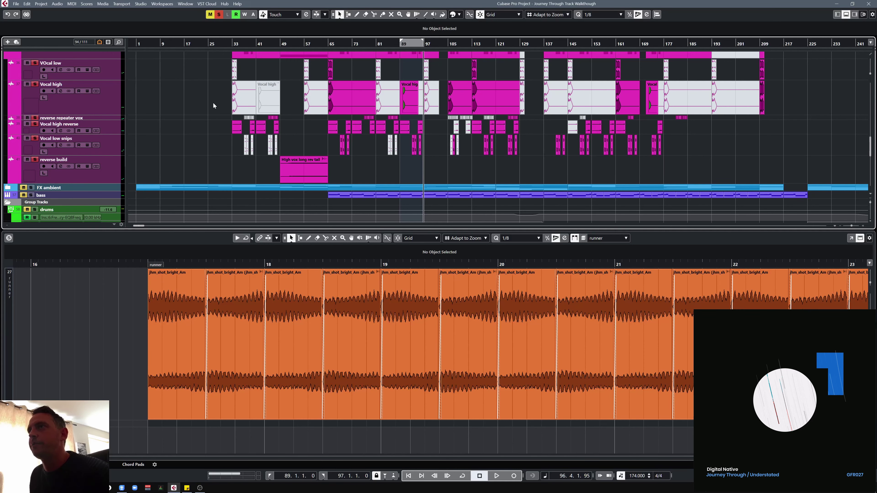
pyautogui.scroll(2, 211, 109)
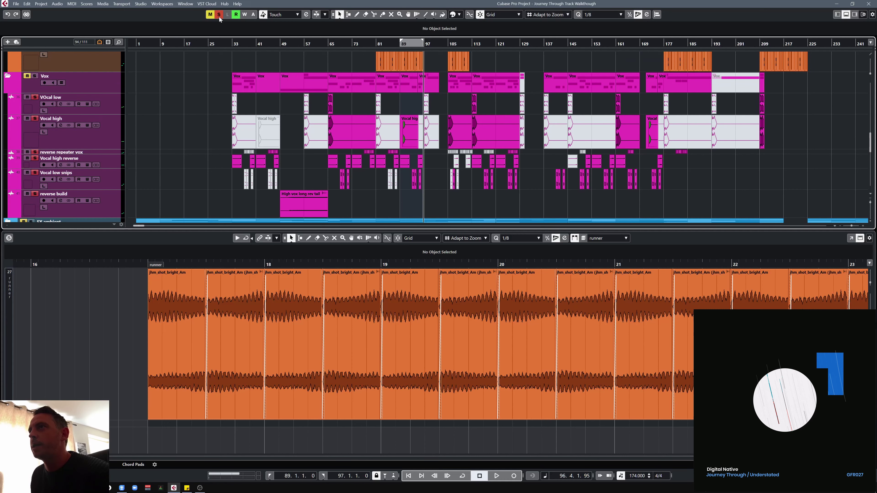
pyautogui.scroll(-12, 196, 114)
pyautogui.click(60, 161)
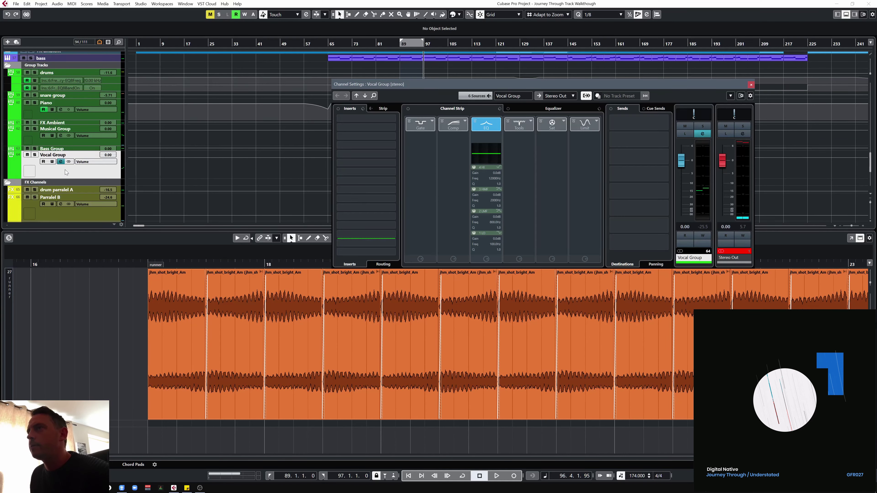
pyautogui.click(533, 108)
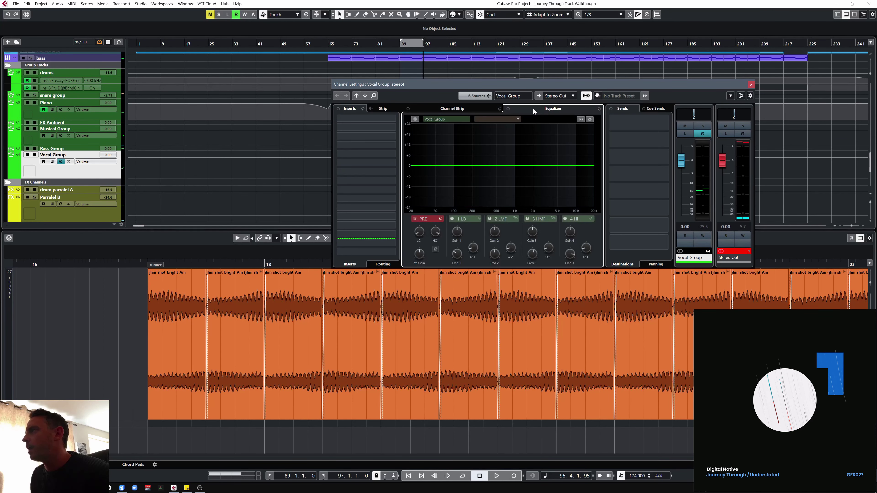
pyautogui.click(468, 112)
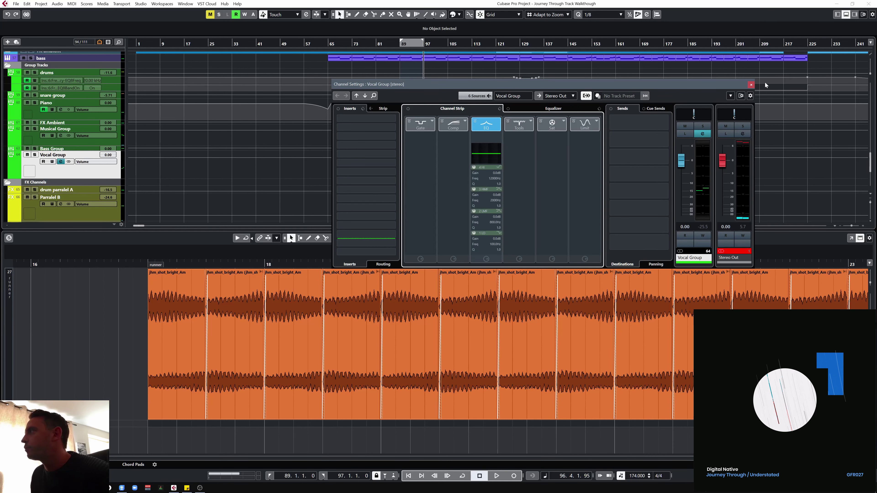
pyautogui.click(751, 85)
pyautogui.scroll(5, 279, 123)
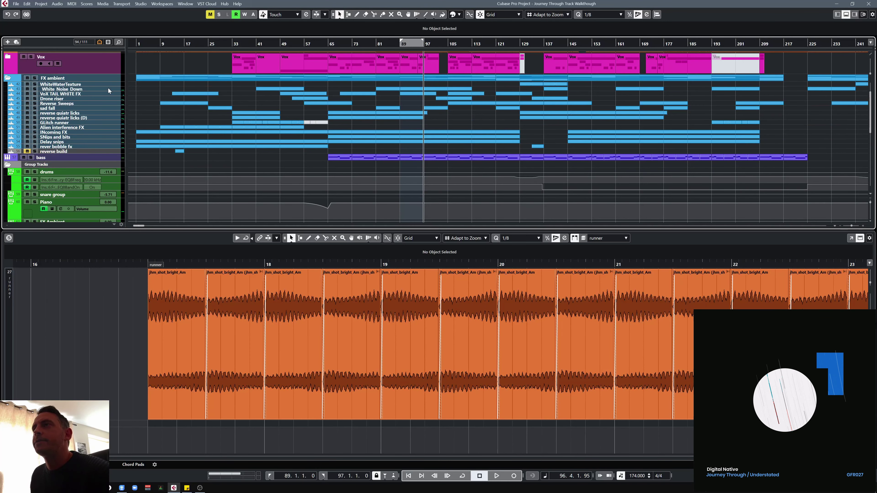
# - Solo the FX ambient folder and check the FX Ambient group's inserts, channel strip and sends, closing its channel settings
pyautogui.click(35, 78)
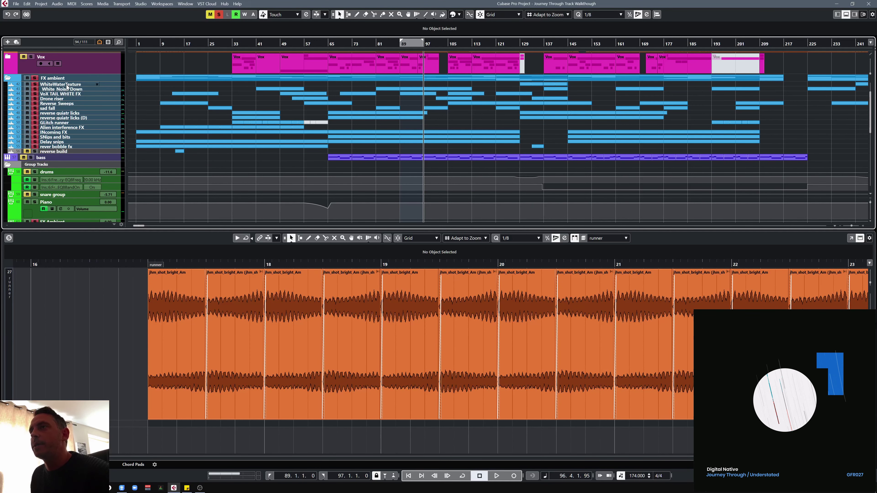
pyautogui.scroll(-4, 225, 113)
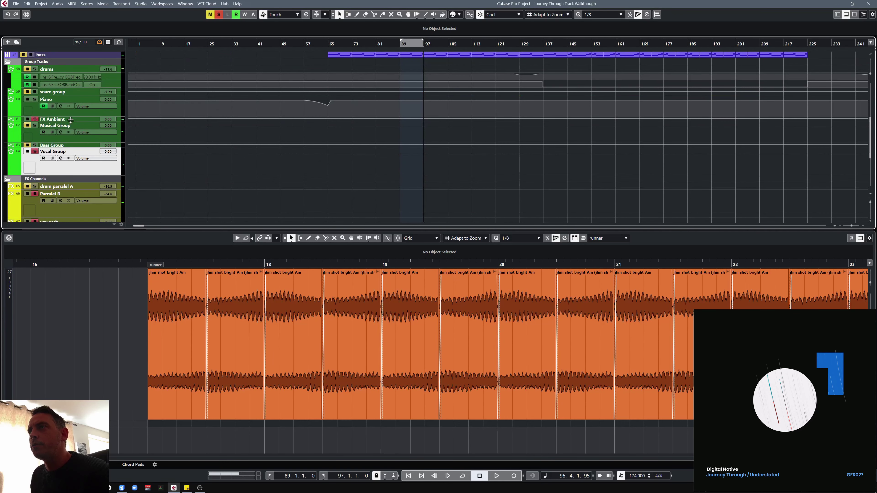
pyautogui.click(70, 120)
pyautogui.click(61, 128)
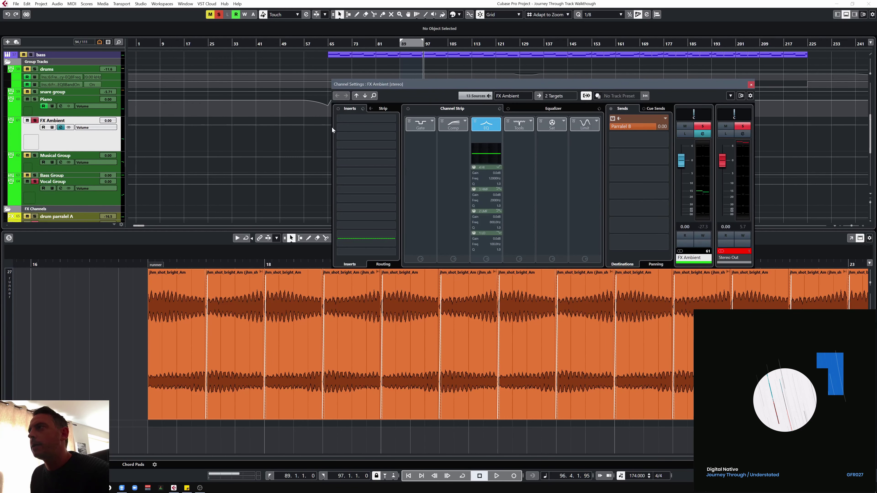
pyautogui.click(487, 153)
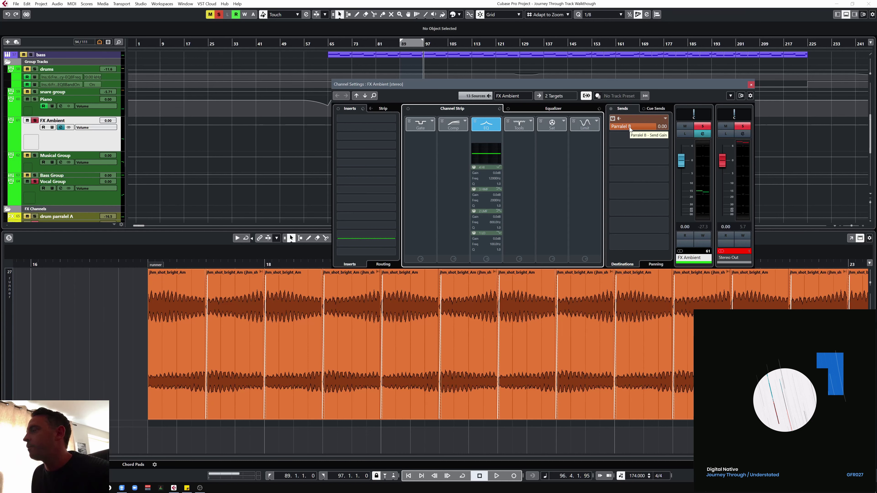
pyautogui.click(751, 85)
# - Hide the lower audio editor, enlarge the FX ambient track rows and return the playhead to bar 1
pyautogui.scroll(3, 488, 132)
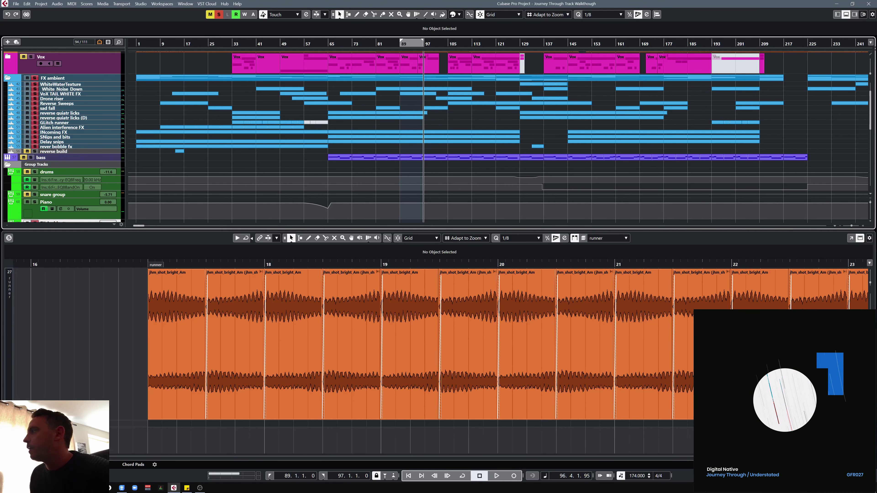
pyautogui.click(845, 14)
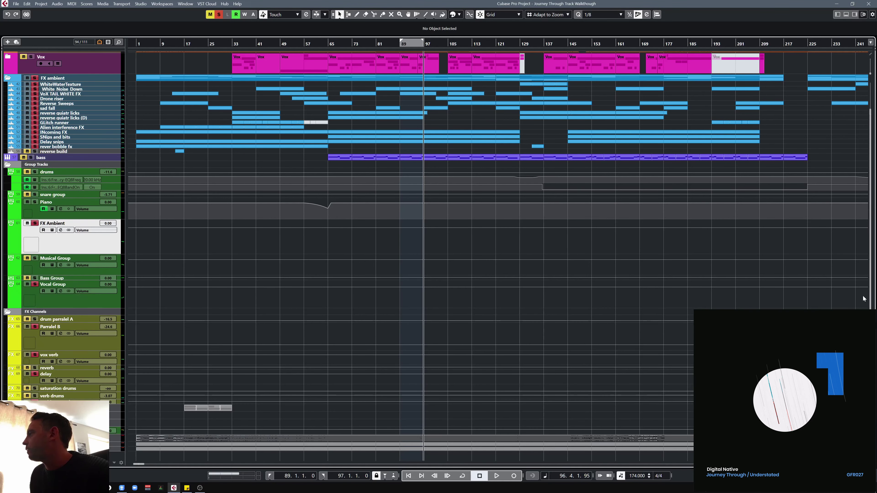
pyautogui.scroll(5, 613, 376)
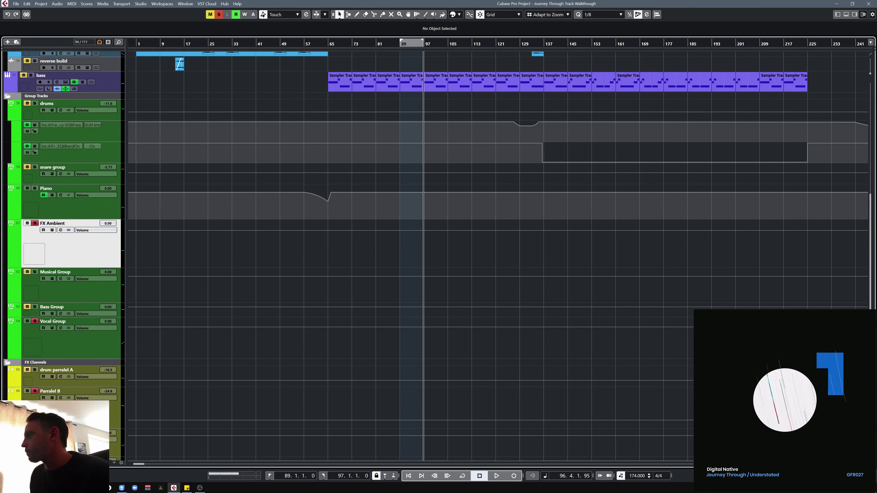
pyautogui.scroll(3, 510, 330)
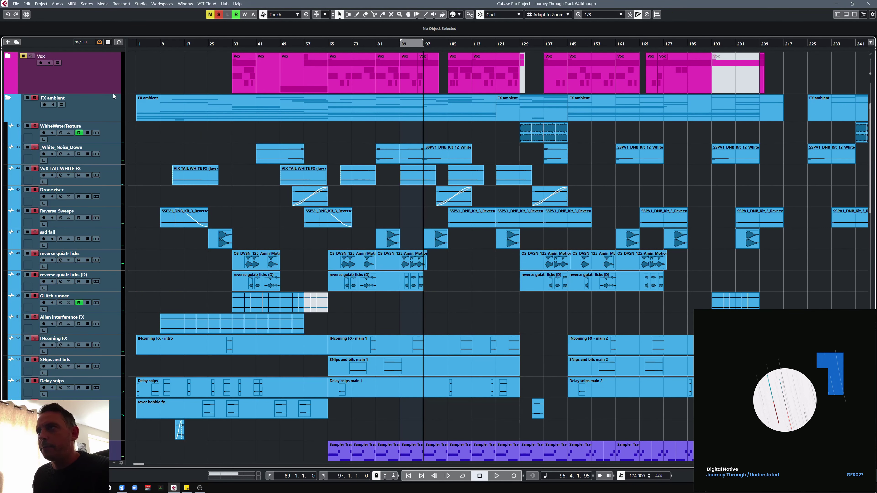
pyautogui.click(134, 49)
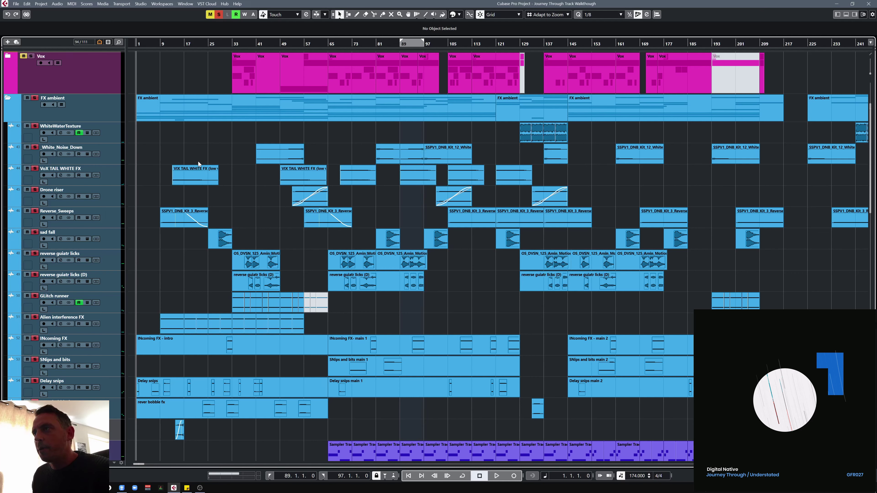
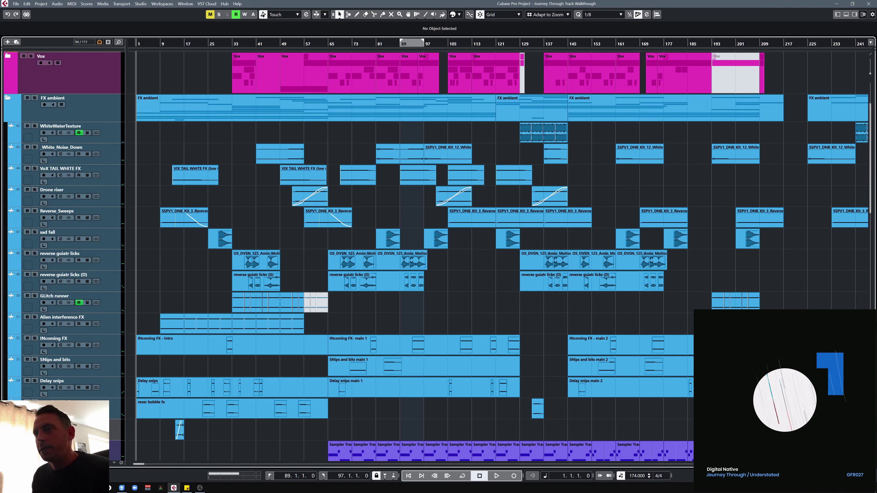
# - Replace the folder-wide solo with solos on only the FX tracks from GLitch runner down to reverse build
pyautogui.click(34, 381)
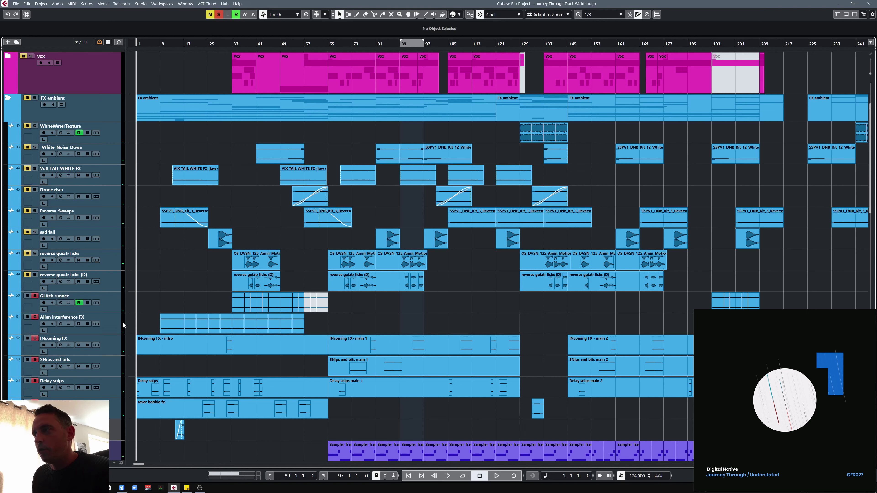
pyautogui.scroll(-3, 194, 292)
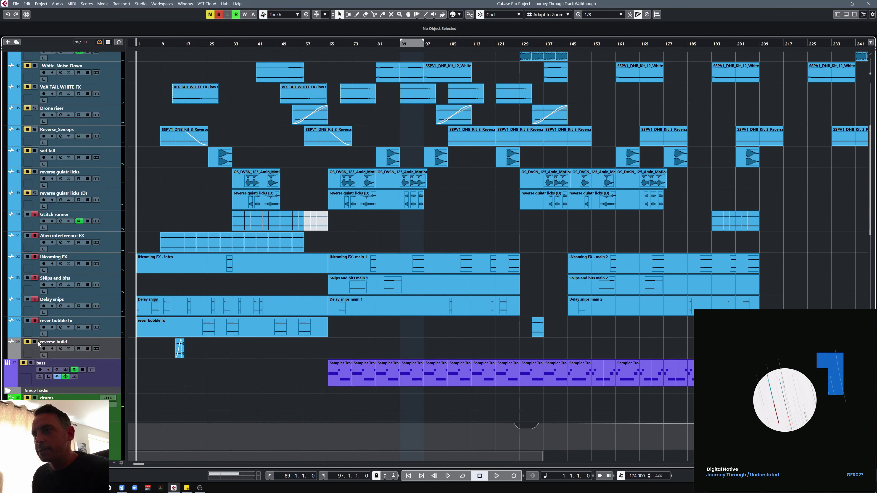
pyautogui.scroll(3, 261, 339)
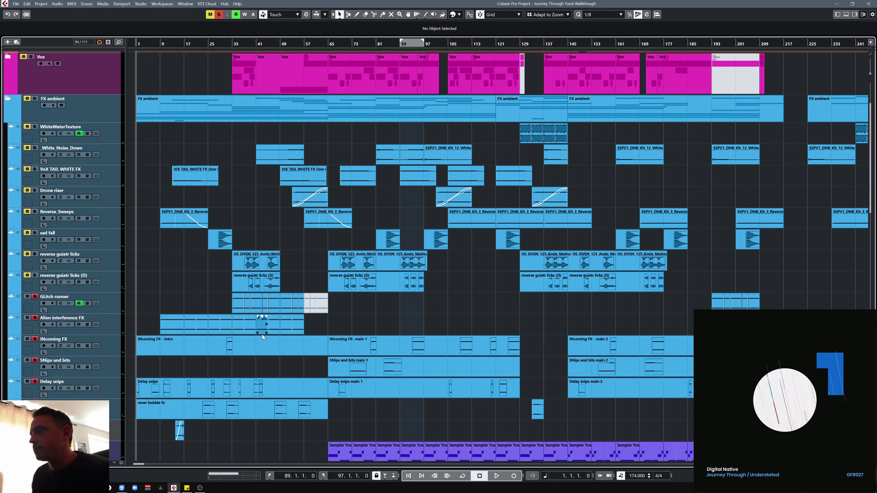
pyautogui.scroll(-3, 186, 298)
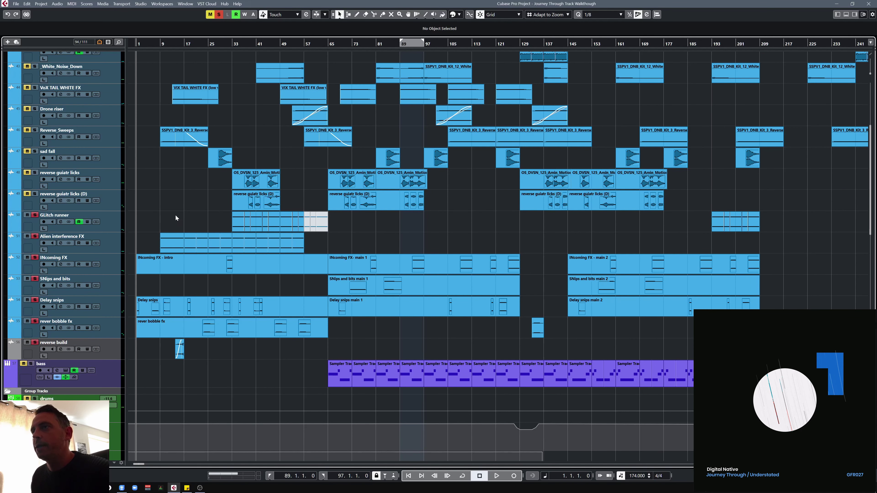
pyautogui.scroll(3, 189, 204)
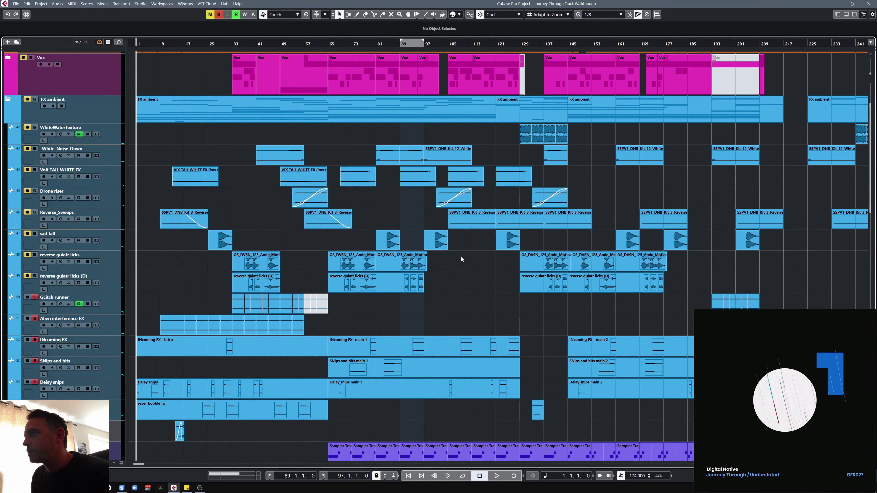
pyautogui.scroll(-3, 460, 259)
# - Play the soloed FX tracks from the intro, skipping forward in stages to about bar 24
pyautogui.press('space')
pyautogui.click(152, 44)
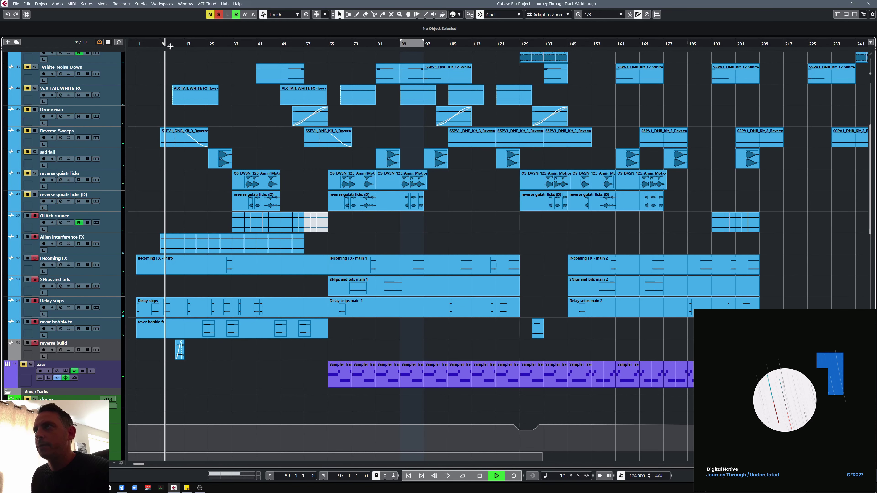
pyautogui.moveTo(170, 46); pyautogui.dragTo(183, 46)
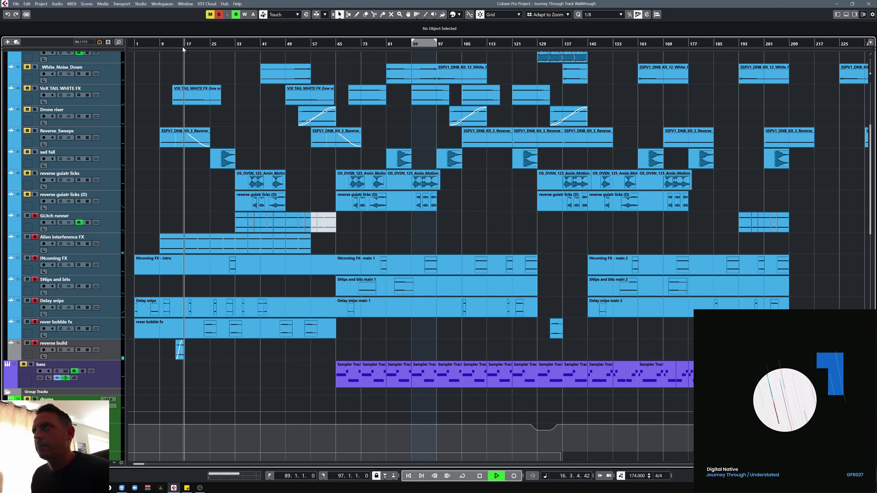
pyautogui.moveTo(182, 47); pyautogui.dragTo(206, 44)
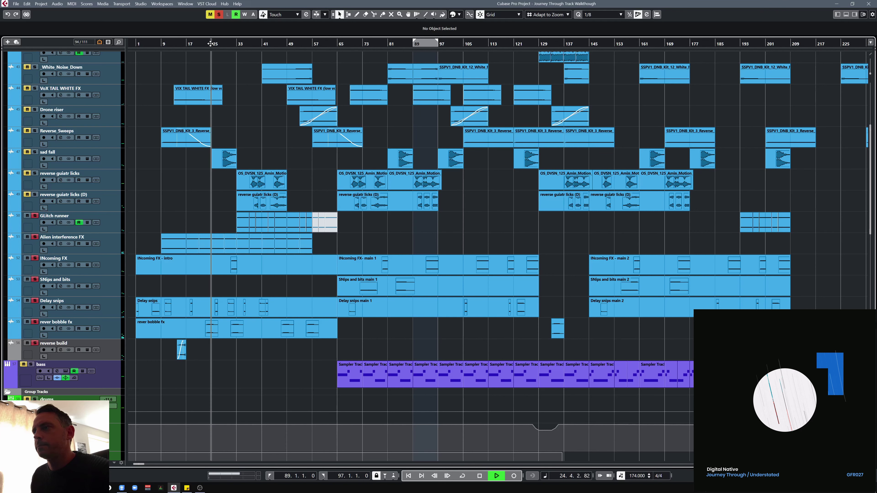
pyautogui.scroll(1, 230, 47)
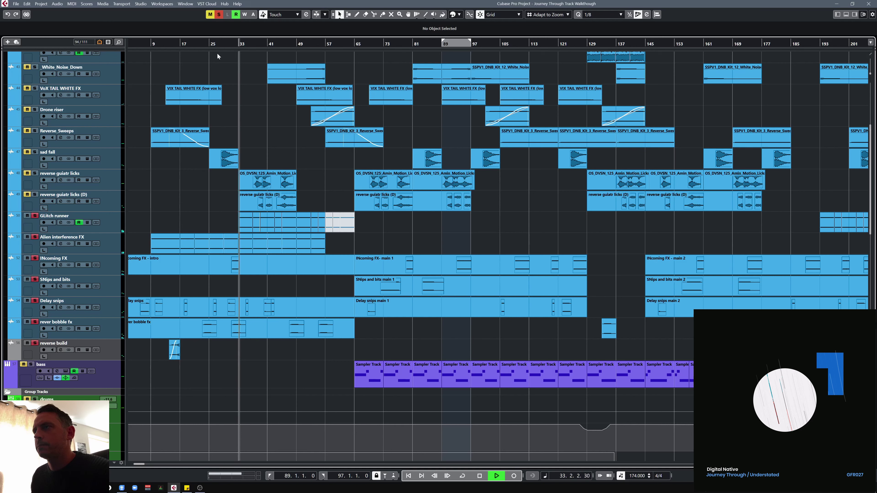
# - Enable Listen on GLitch runner and examine its repeated resampled clips from bar 33 during playback
pyautogui.click(45, 229)
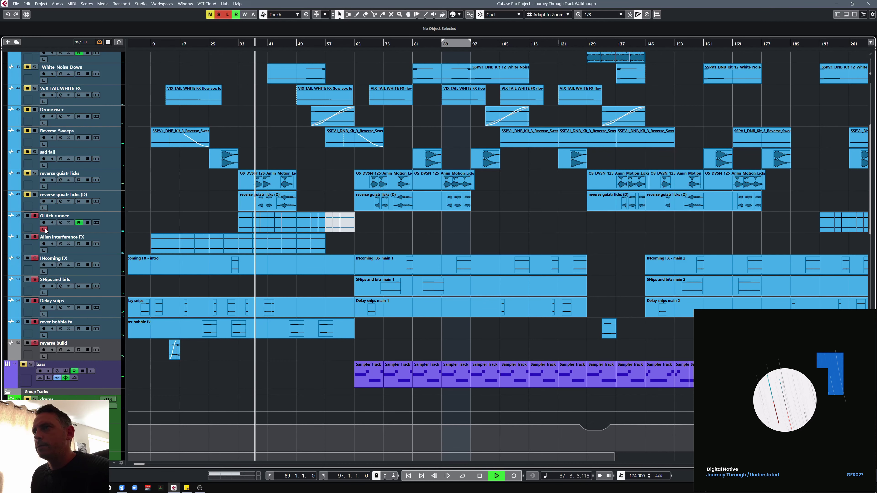
pyautogui.keyDown('ctrl'); pyautogui.scroll(2, 240, 222); pyautogui.keyUp('ctrl')
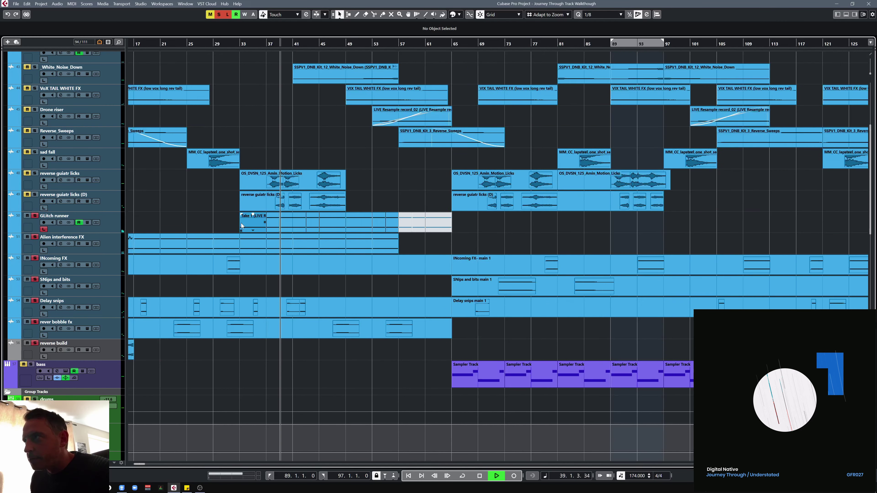
pyautogui.keyDown('ctrl'); pyautogui.scroll(3, 263, 227); pyautogui.keyUp('ctrl')
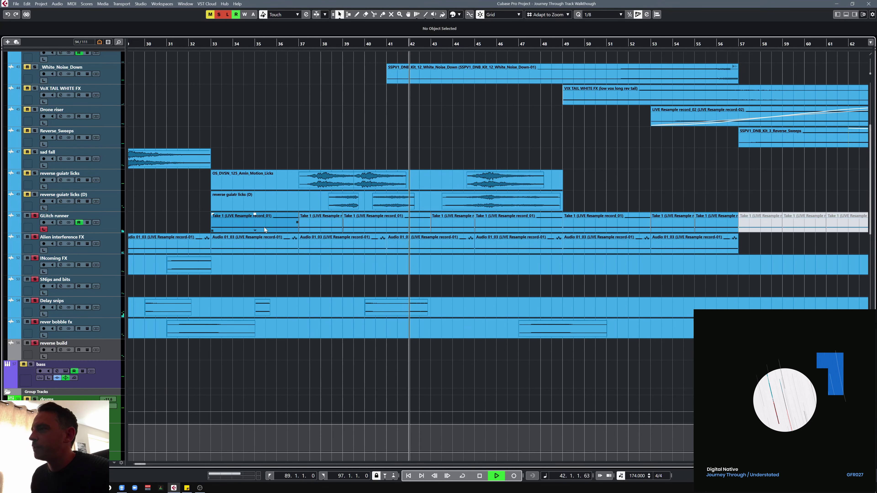
pyautogui.keyDown('ctrl'); pyautogui.scroll(-2, 264, 227); pyautogui.keyUp('ctrl')
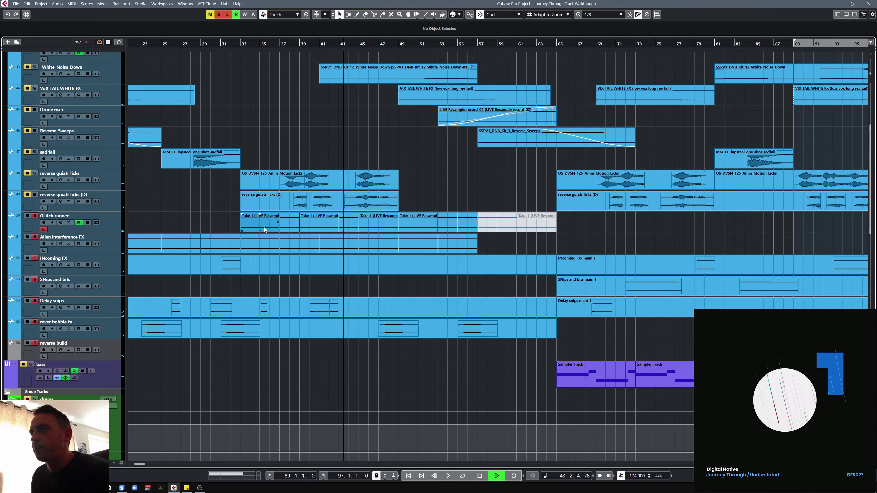
pyautogui.keyDown('ctrl'); pyautogui.scroll(-1, 263, 227); pyautogui.keyUp('ctrl')
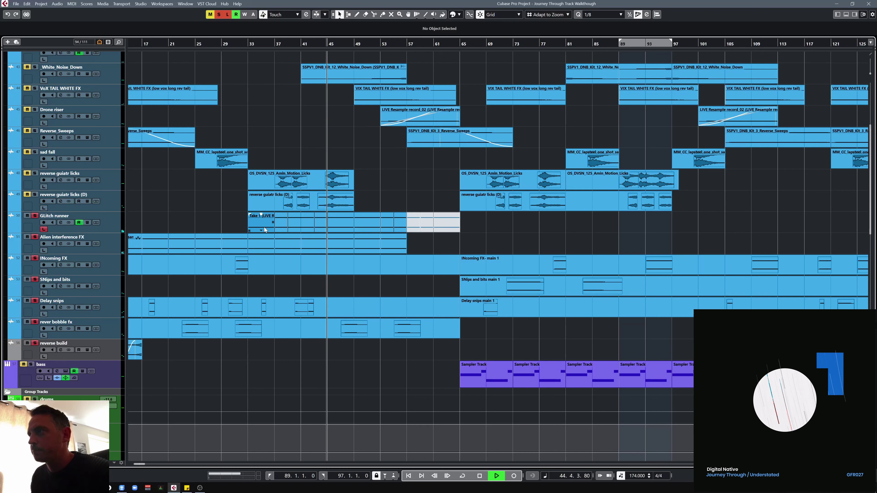
# - Check GLitch runner's insert, channel strip and equalizer, close its channel settings and turn off its Listen mode
pyautogui.click(60, 222)
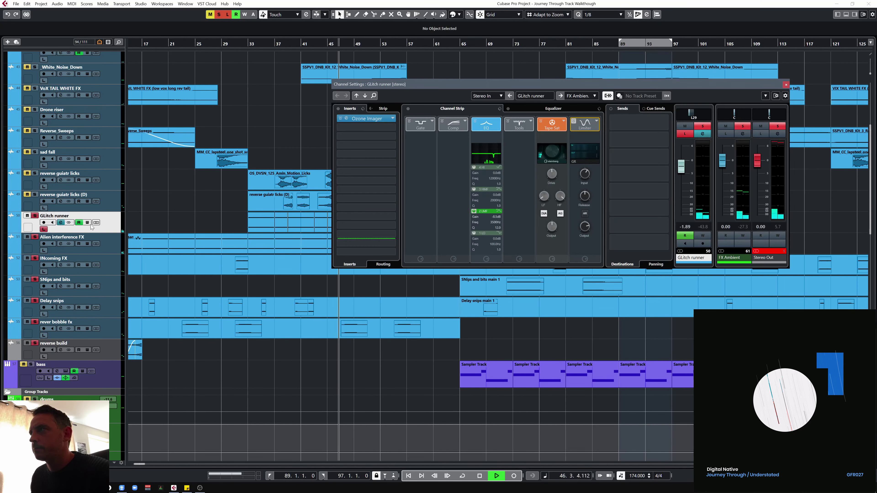
pyautogui.click(563, 108)
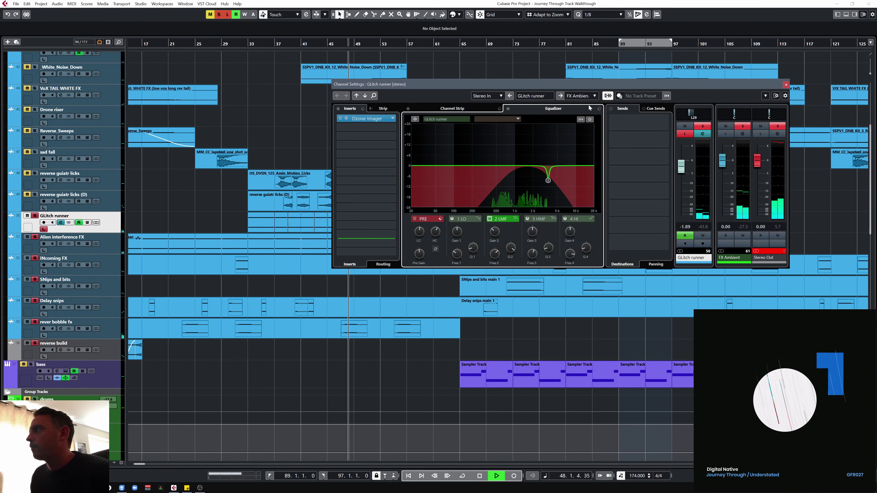
pyautogui.click(785, 85)
pyautogui.click(79, 235)
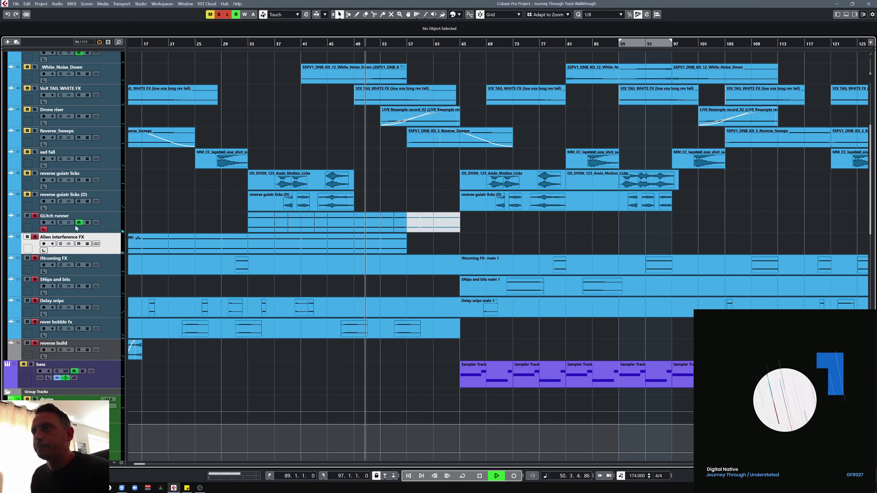
pyautogui.click(44, 229)
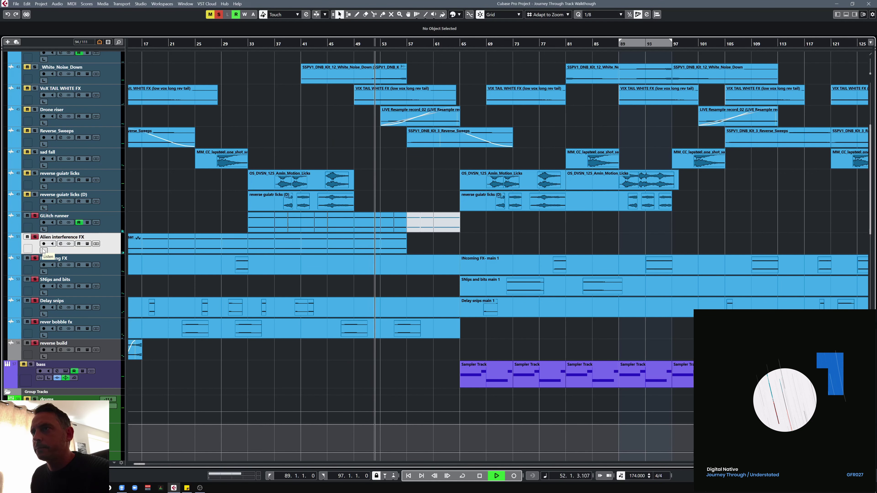
# - Solo all the FX ambient tracks and play them together from about bar 54 and from bar 81
pyautogui.press('g')
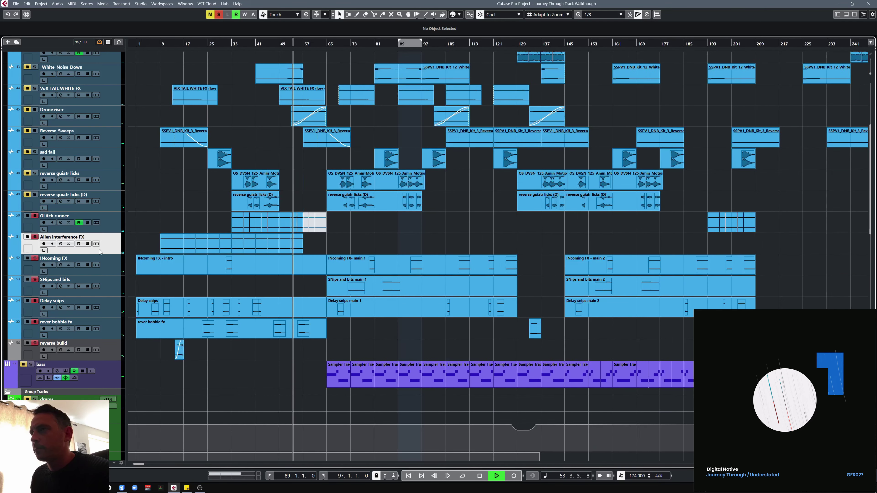
pyautogui.click(61, 243)
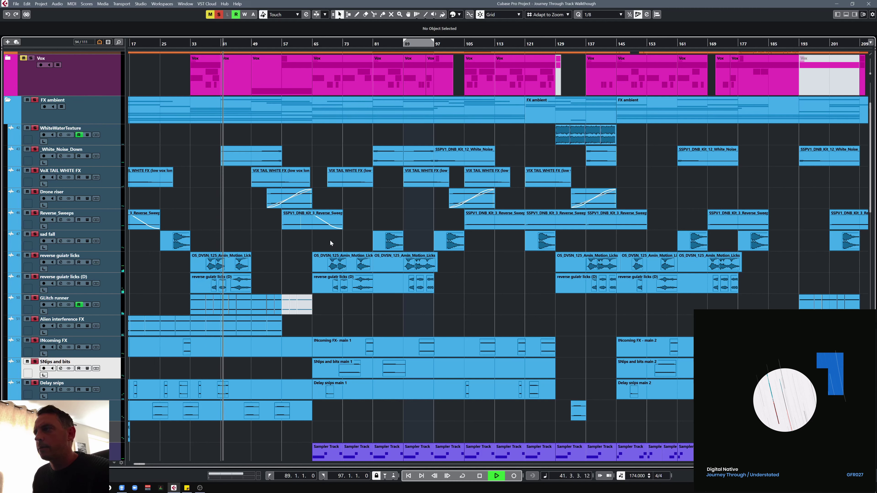
pyautogui.click(271, 43)
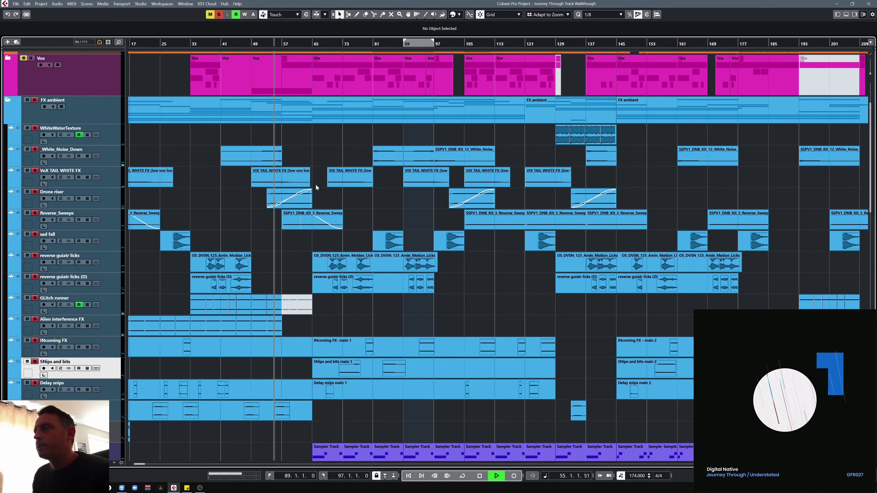
pyautogui.click(373, 44)
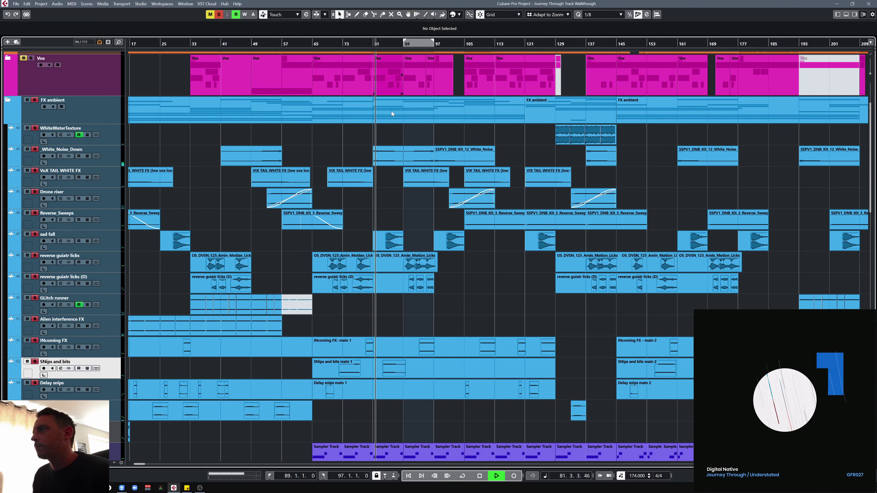
# - Use Listen on WhiteWaterTexture to hear its clip around bar 133 during playback
pyautogui.press('g')
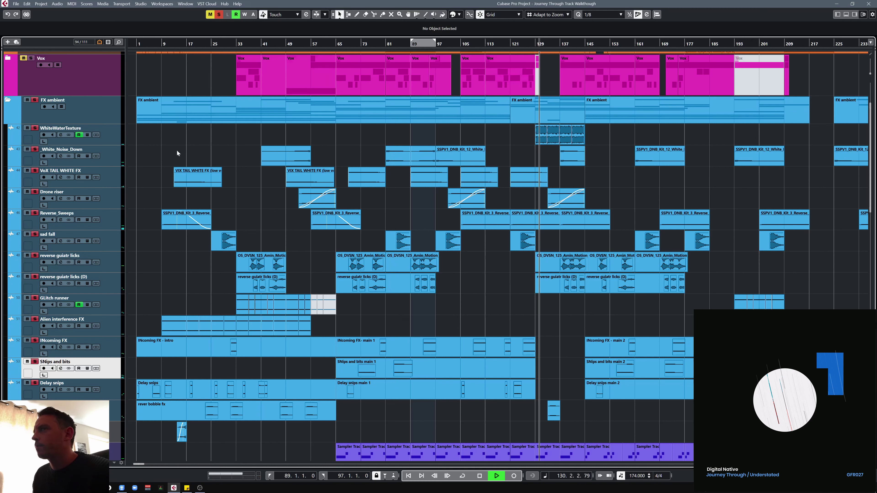
pyautogui.click(44, 141)
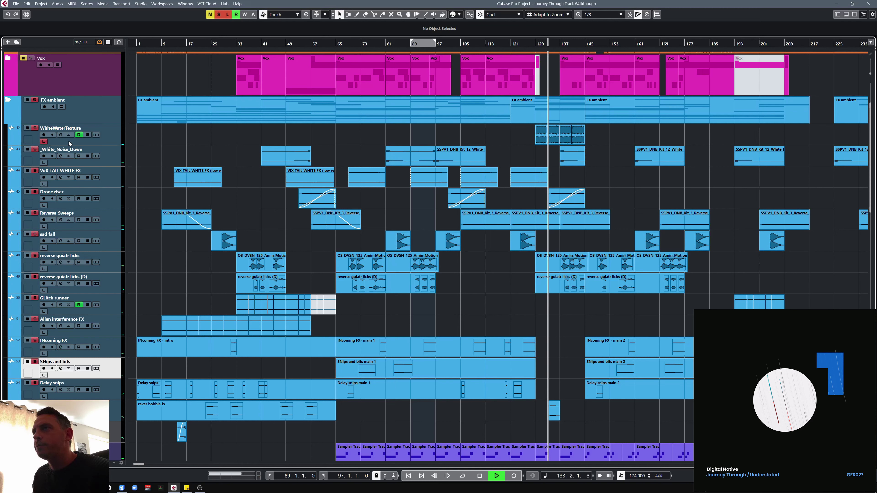
pyautogui.click(44, 141)
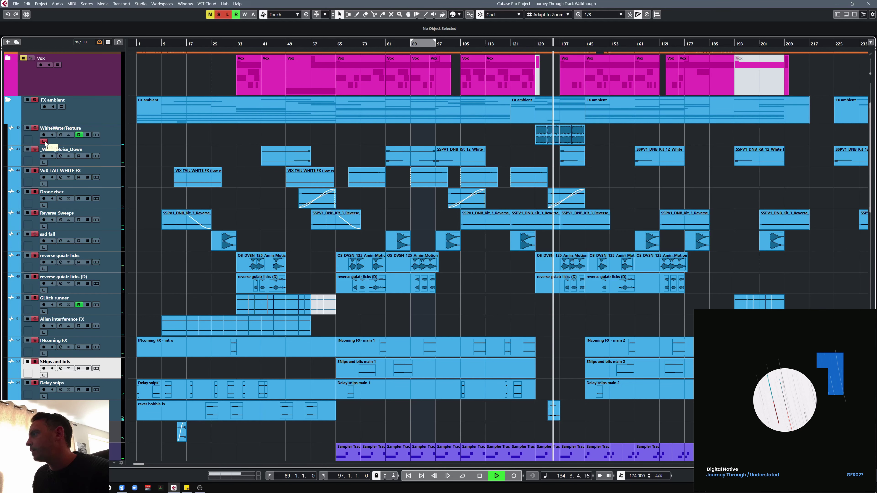
# - Review the channel settings of the FX ambient tracks one by one, from White_Noise_Down through Alien interference FX, during playback
pyautogui.press('g')
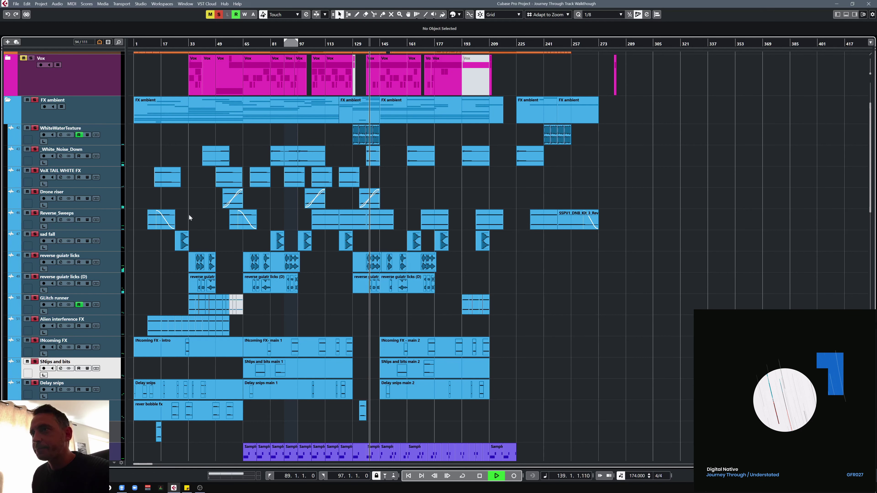
pyautogui.click(74, 162)
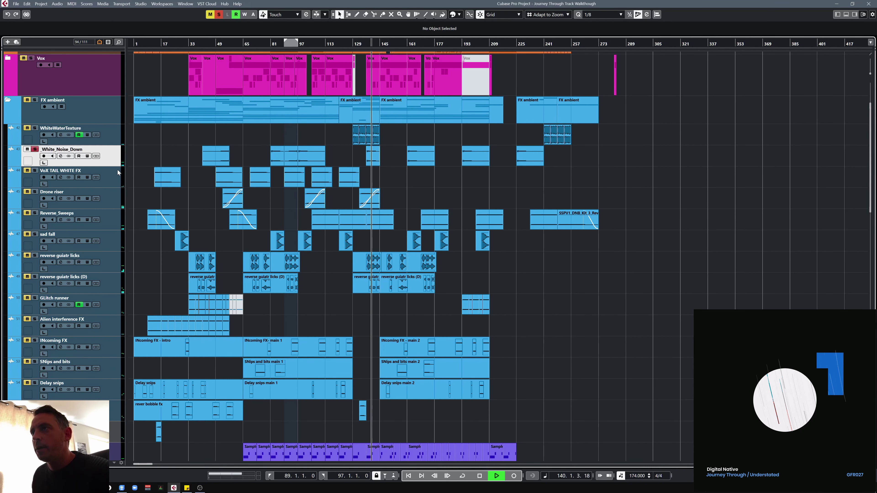
pyautogui.click(60, 156)
pyautogui.click(110, 180)
pyautogui.click(114, 201)
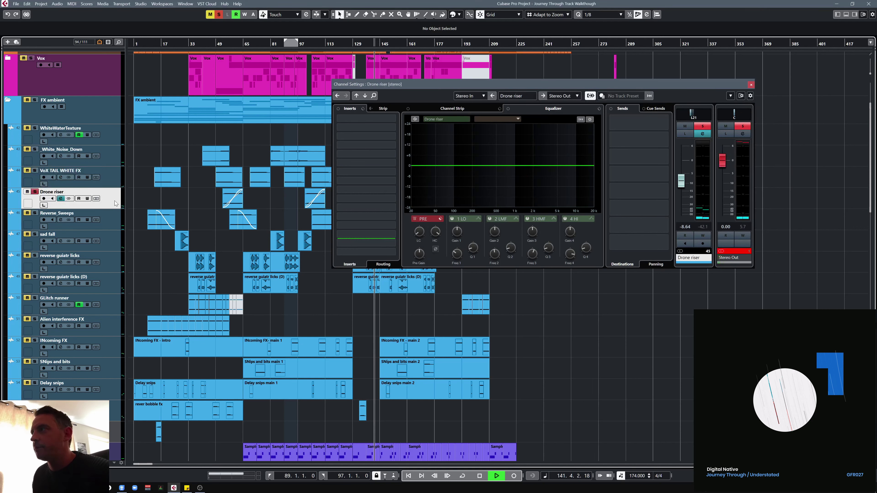
pyautogui.click(110, 225)
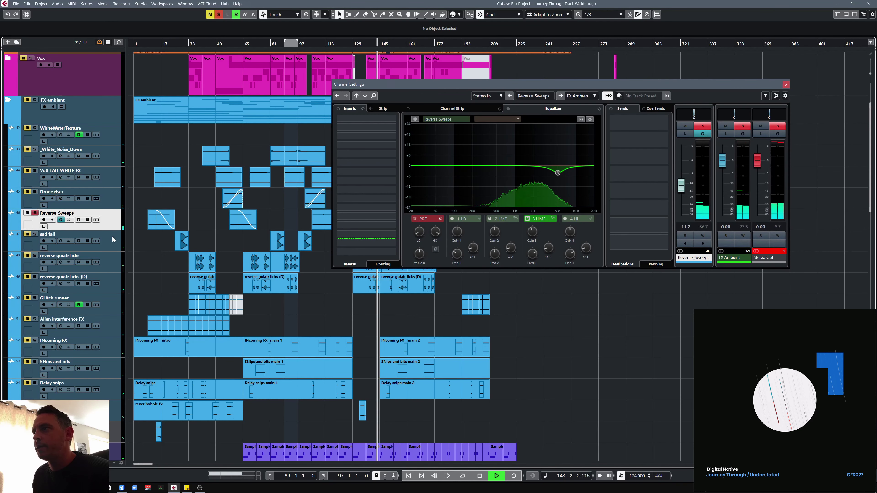
pyautogui.click(112, 236)
pyautogui.click(110, 260)
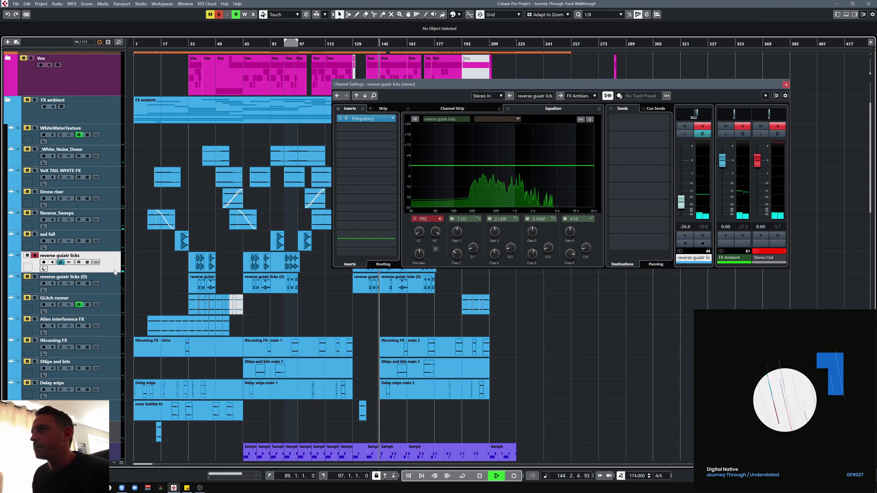
pyautogui.click(109, 285)
pyautogui.click(111, 300)
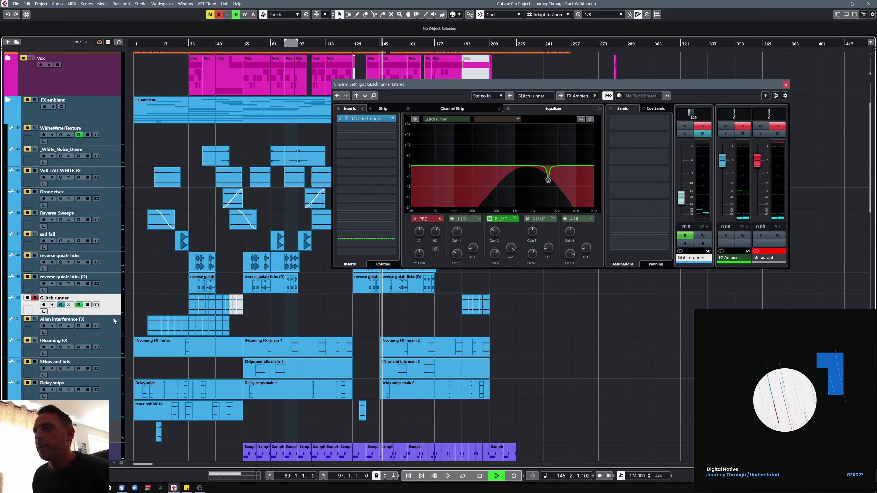
pyautogui.click(110, 320)
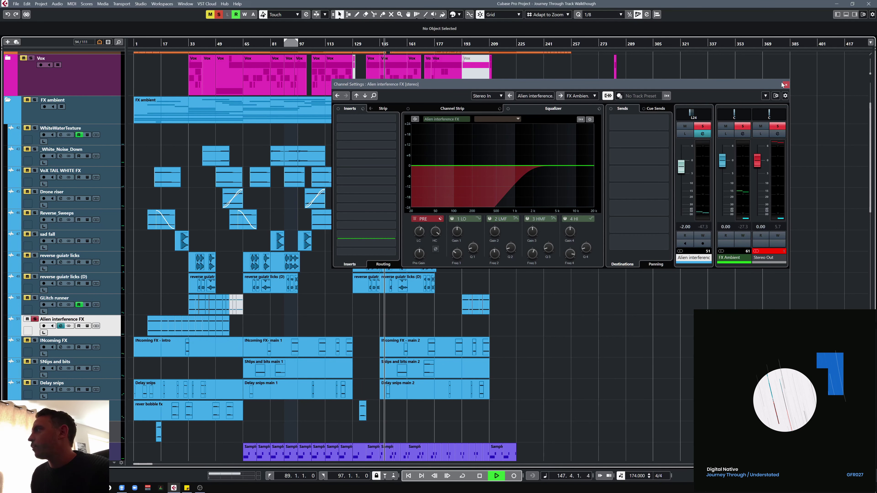
# - Clear the solo on the FX ambient tracks, close the channel settings and stop playback
pyautogui.click(742, 126)
pyautogui.click(786, 85)
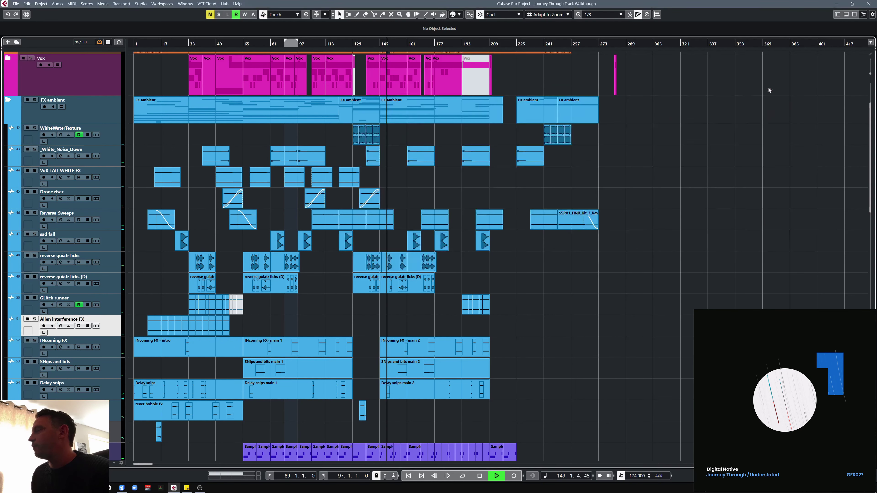
pyautogui.press('space')
# - Open the bass track's channel settings and its Massive instrument, placing the instrument window beside them
pyautogui.scroll(-4, 560, 271)
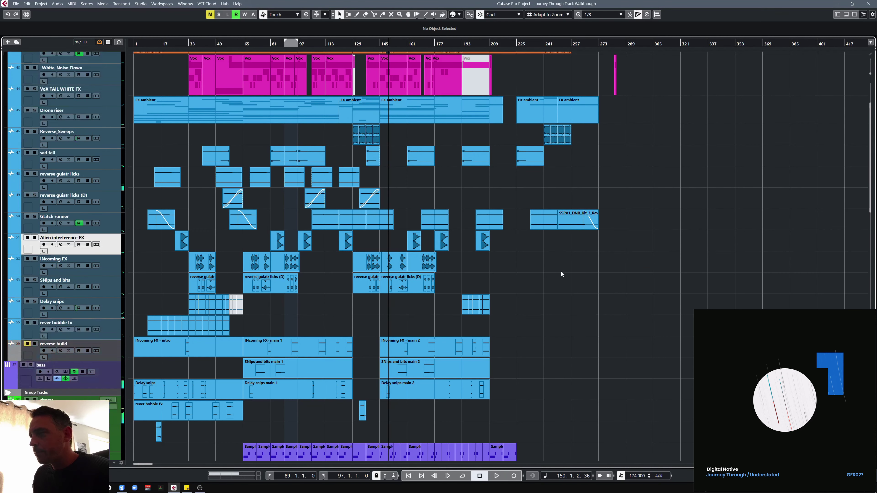
pyautogui.scroll(-4, 560, 271)
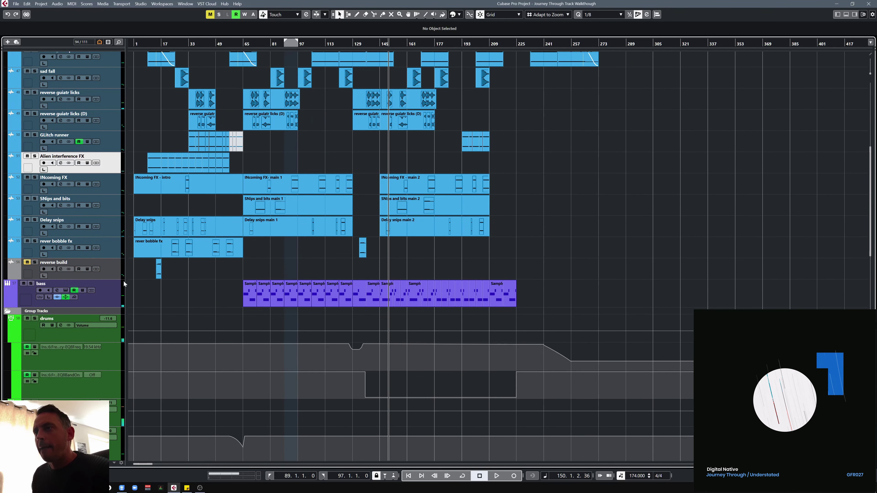
pyautogui.click(58, 290)
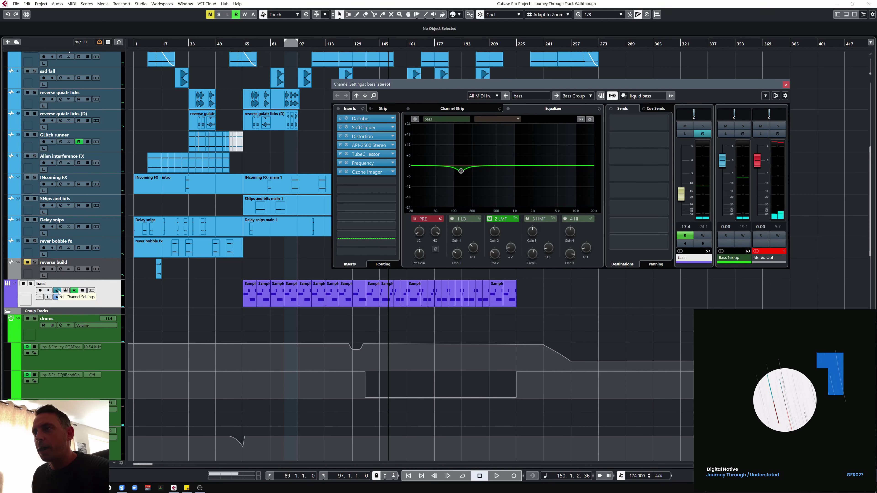
pyautogui.scroll(-4, 176, 278)
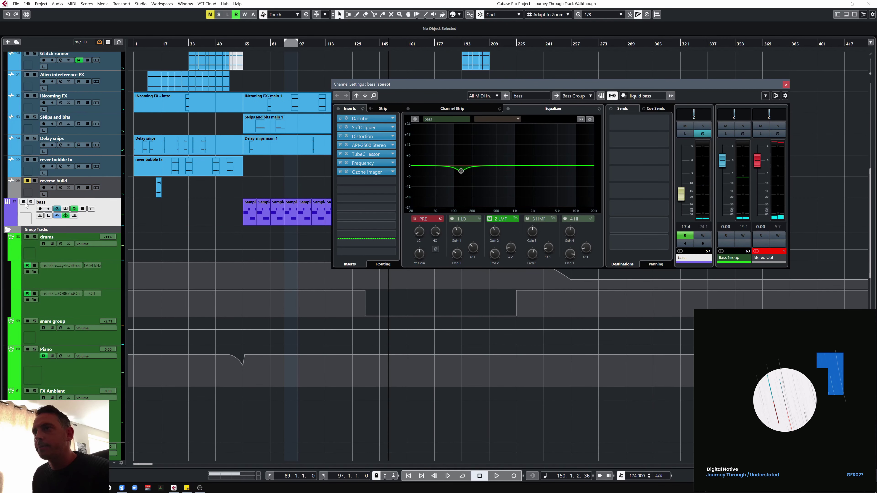
pyautogui.click(68, 208)
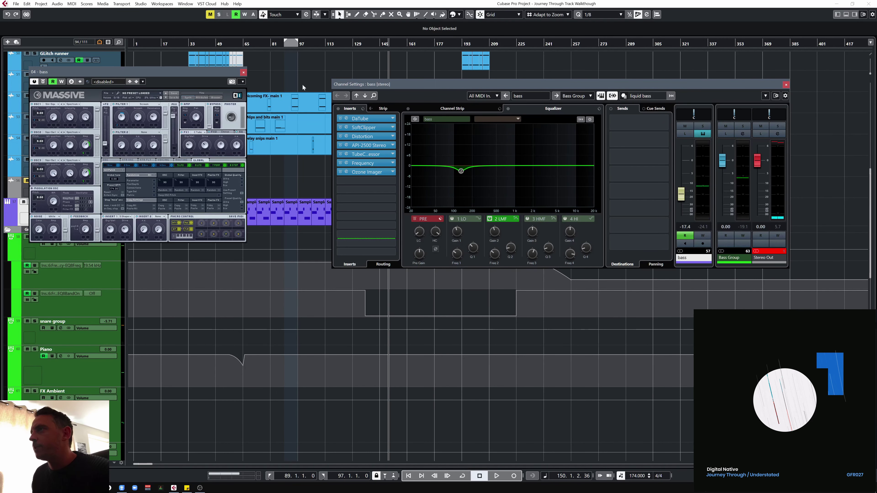
pyautogui.moveTo(211, 76); pyautogui.dragTo(250, 92)
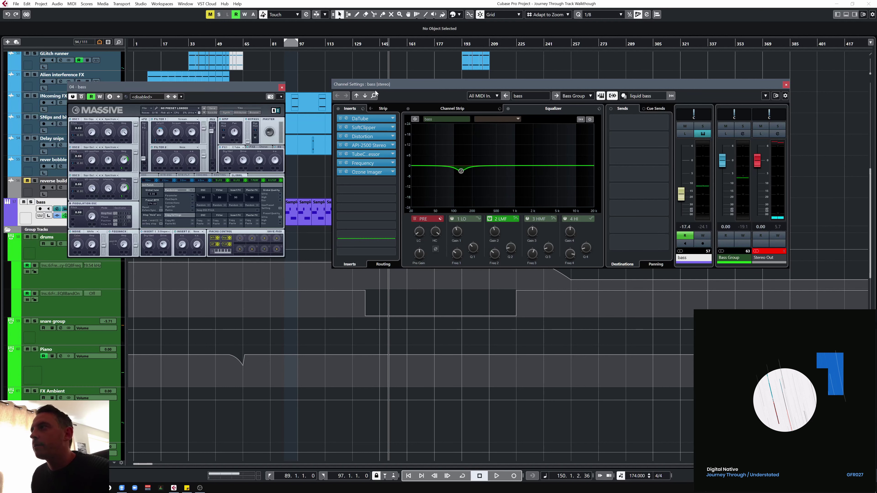
# - Bypass all inserts on the bass track and play it soloed to hear the raw Massive sound, closing the instrument window
pyautogui.click(339, 109)
pyautogui.press('space')
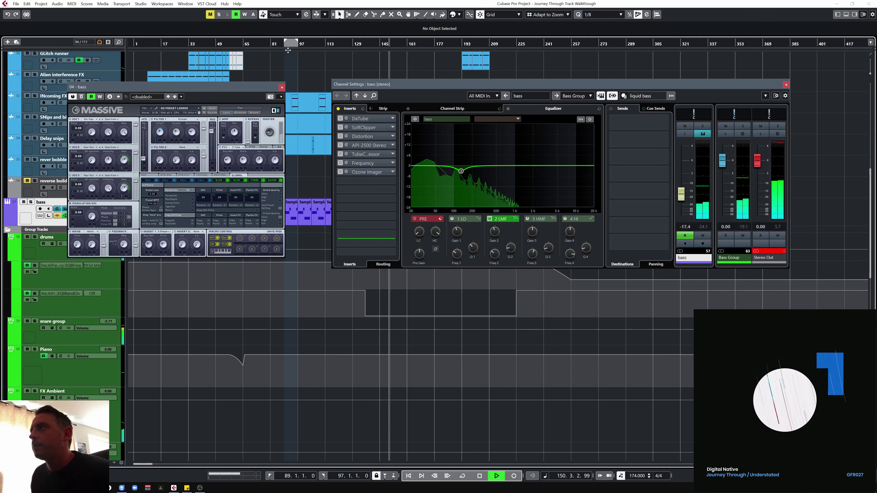
pyautogui.press('s')
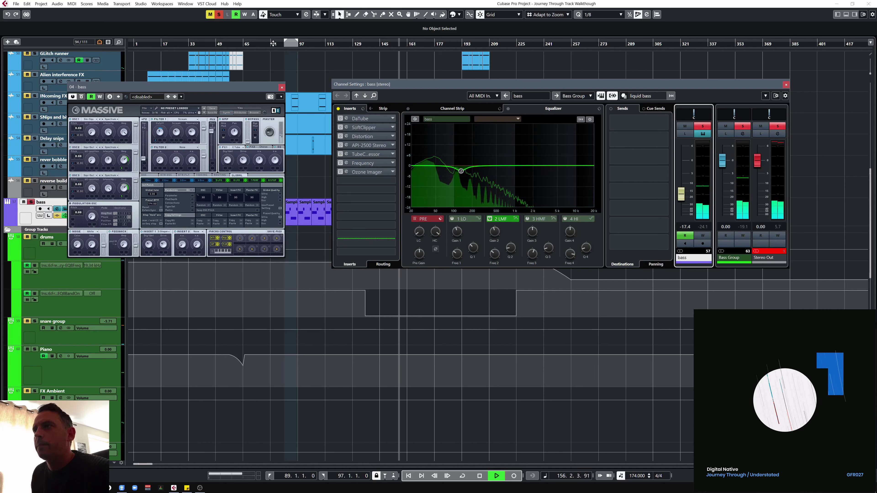
pyautogui.press('space')
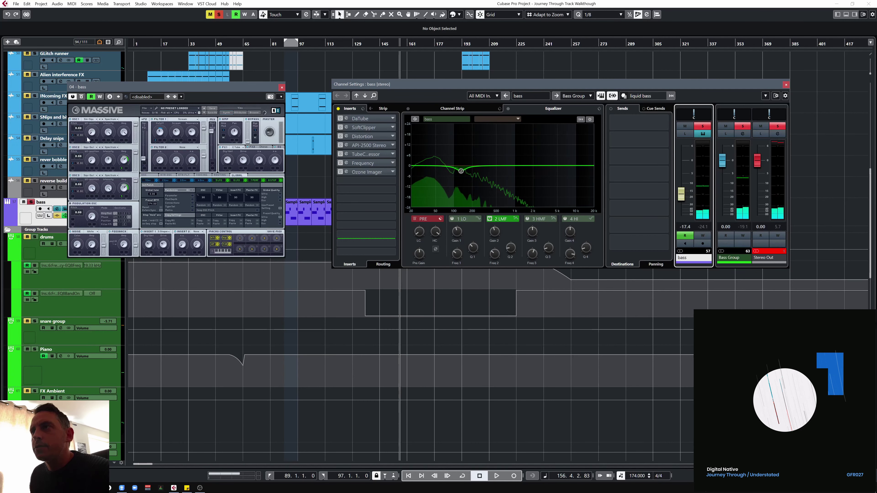
pyautogui.press('space')
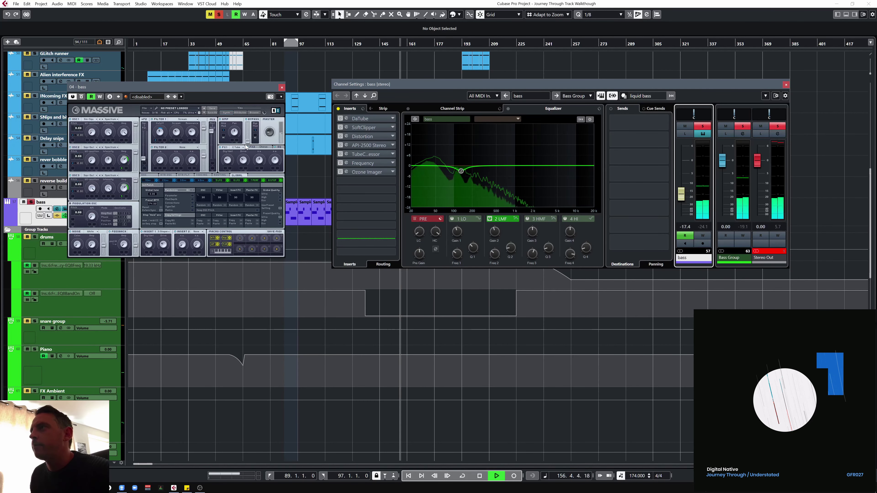
pyautogui.click(282, 87)
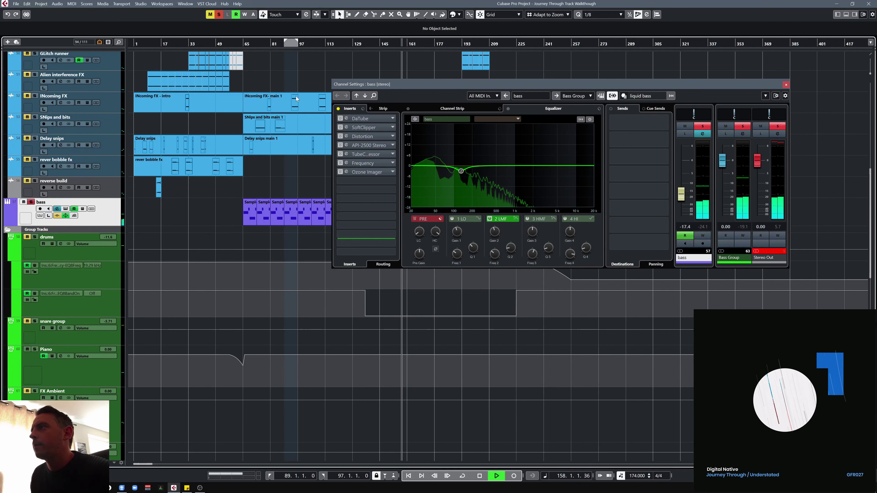
# - Reactivate the bass track's DaTube, SoftClipper, Distortion and API-2500 Stereo inserts in turn during playback, checking the SoftClipper settings
pyautogui.click(340, 119)
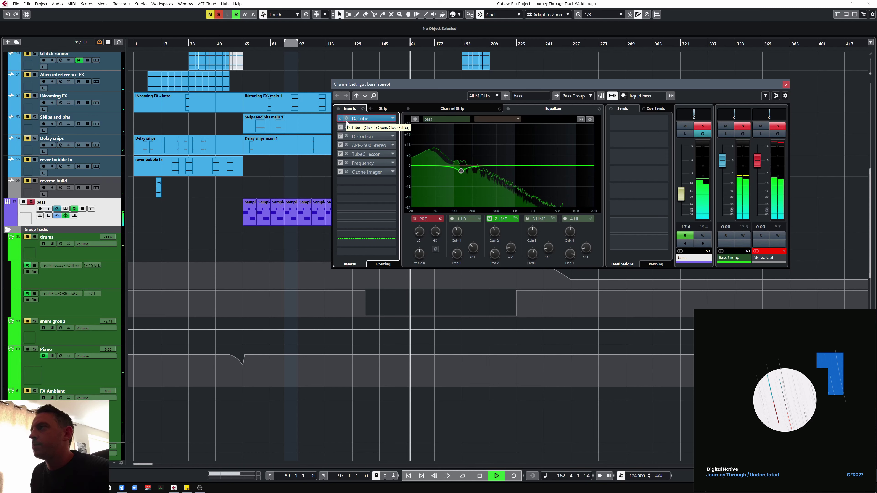
pyautogui.click(367, 128)
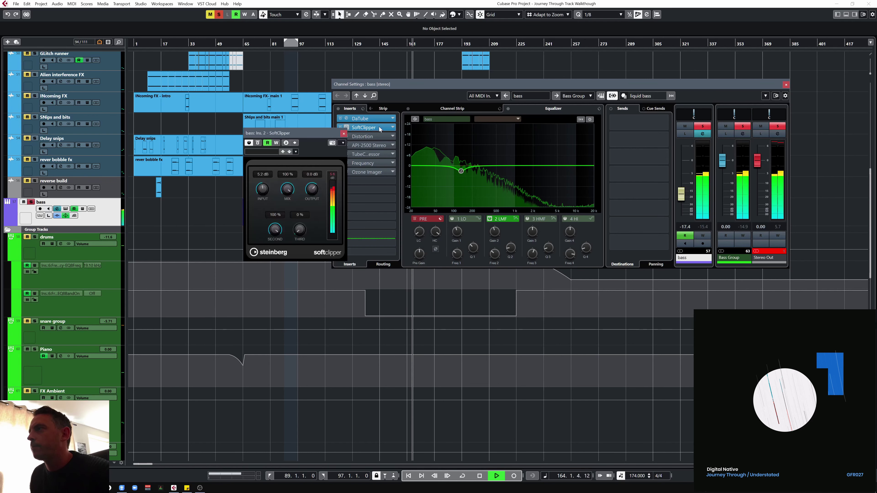
pyautogui.click(344, 133)
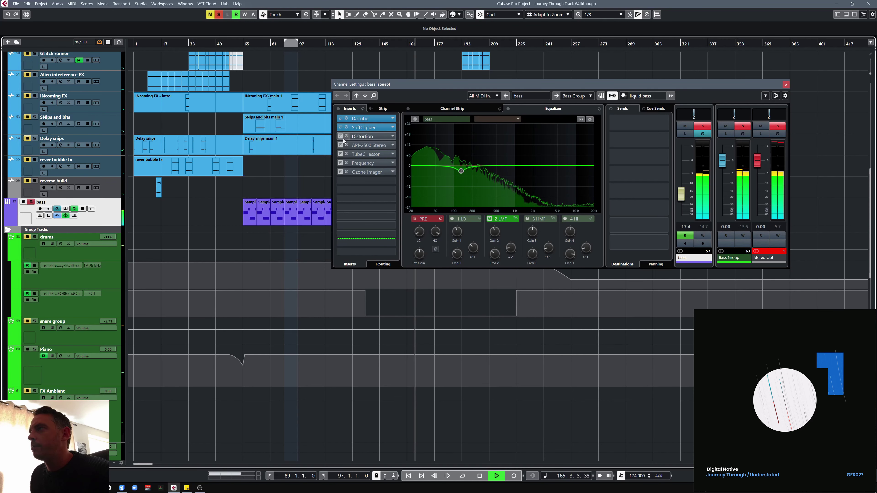
pyautogui.click(339, 138)
pyautogui.click(340, 144)
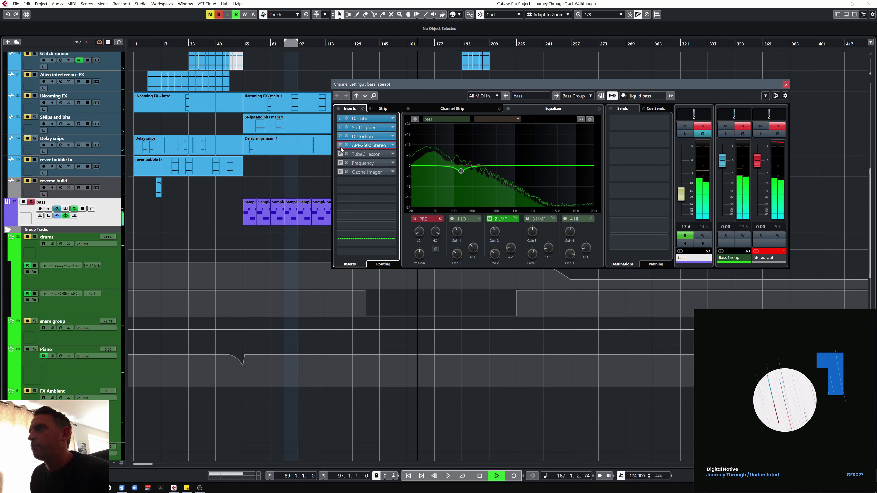
# - Inspect the bass track's API-2500 Stereo compressor and reactivate its TubeCompressor and Frequency inserts
pyautogui.click(366, 145)
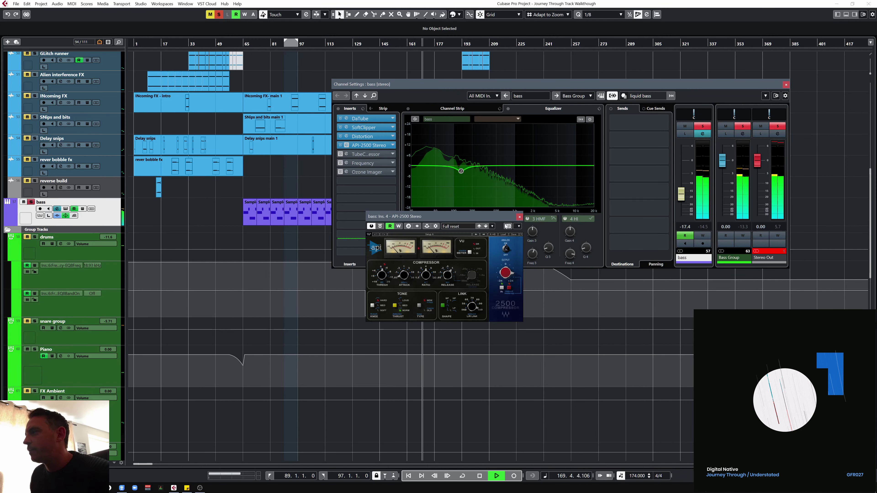
pyautogui.click(519, 216)
pyautogui.click(346, 156)
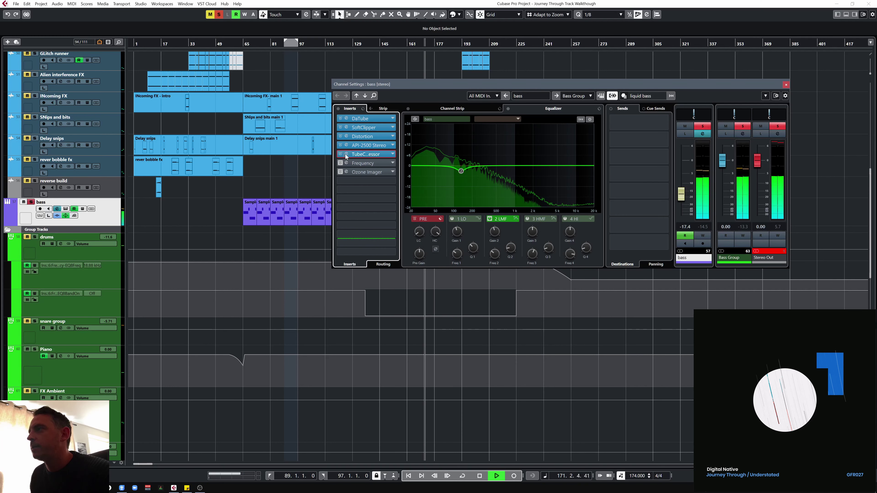
pyautogui.click(340, 162)
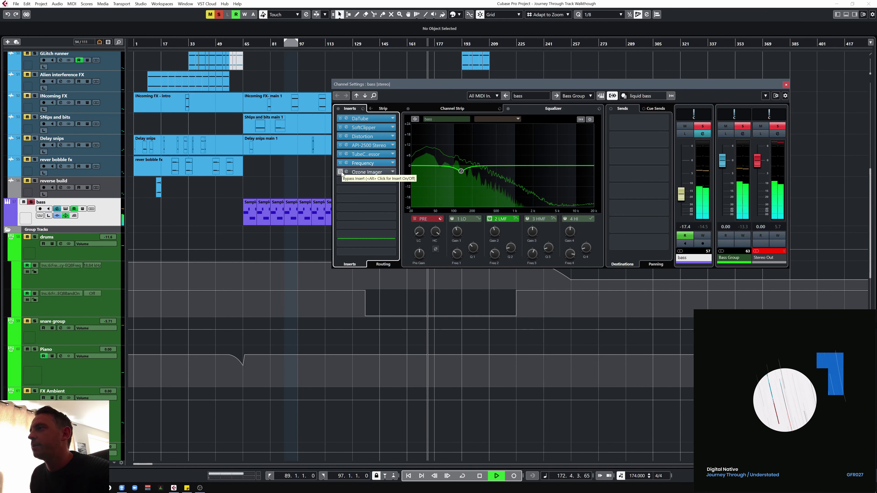
# - Examine the filter cuts and band settings in the bass track's Frequency equalizer during playback
pyautogui.click(341, 171)
pyautogui.click(346, 163)
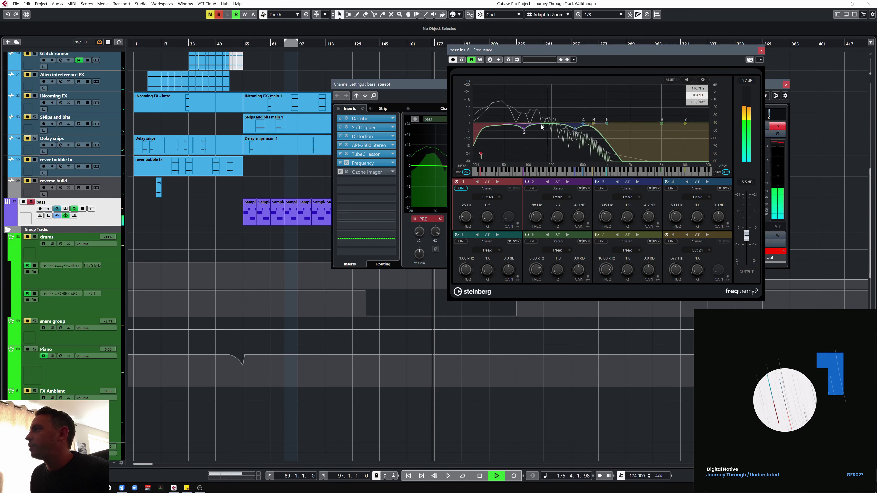
pyautogui.click(443, 134)
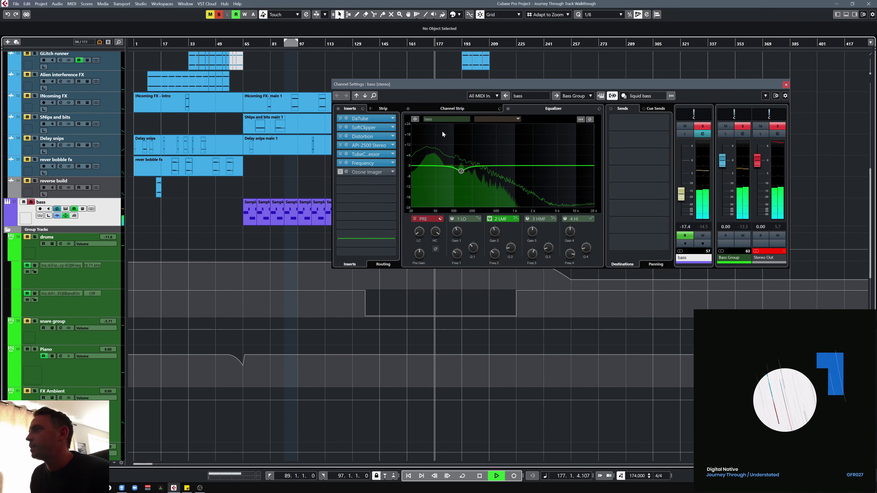
pyautogui.click(356, 163)
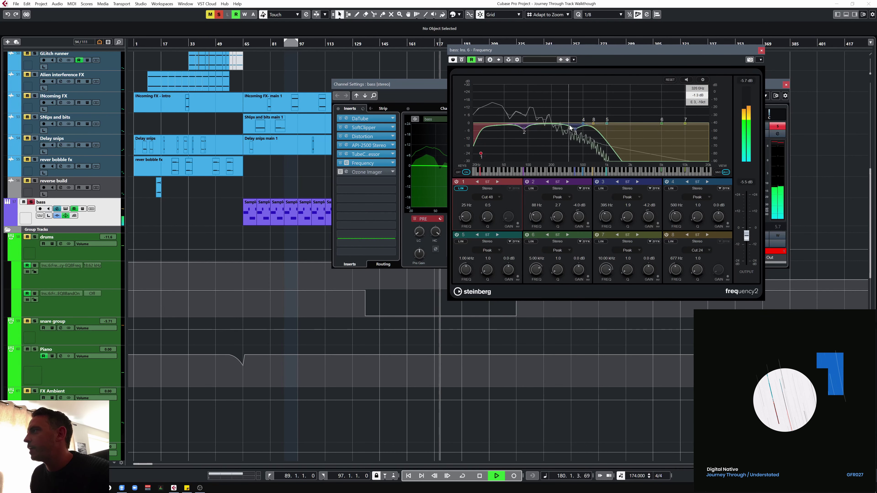
pyautogui.click(761, 51)
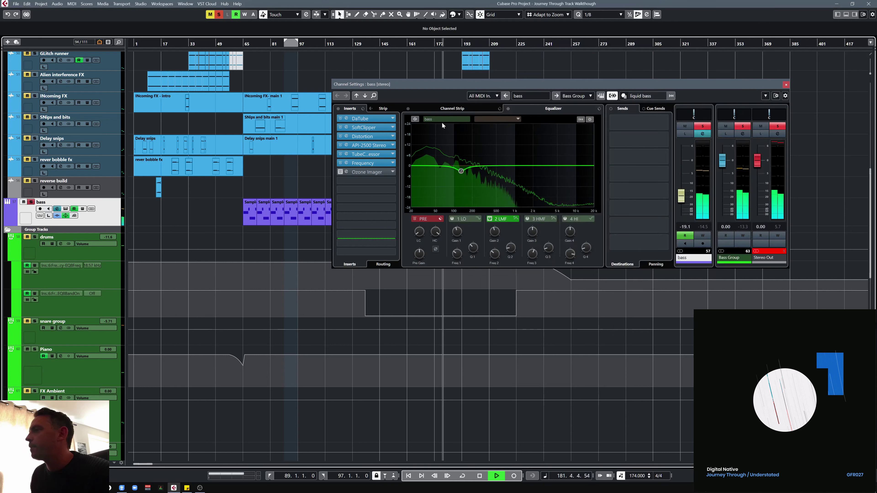
# - Reactivate the bass track's Ozone Imager, try a width of -3.8 and restore it to -100, closing the plug-in
pyautogui.click(374, 173)
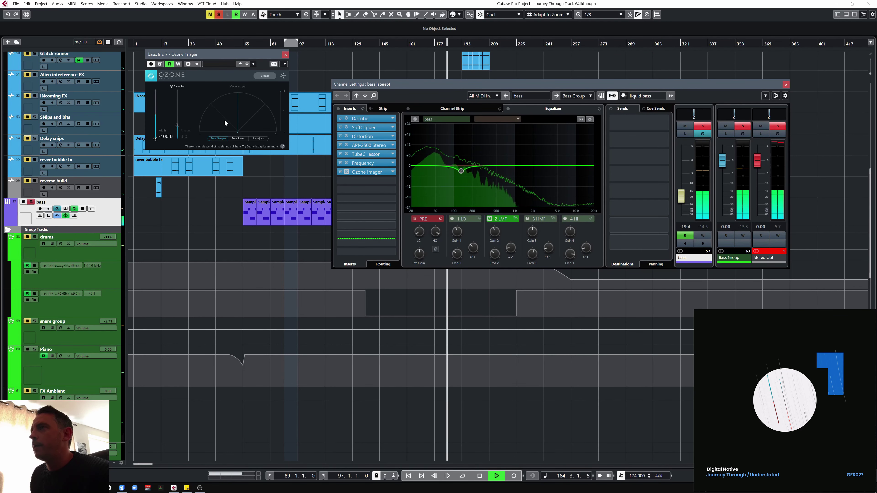
pyautogui.moveTo(155, 137); pyautogui.dragTo(157, 113)
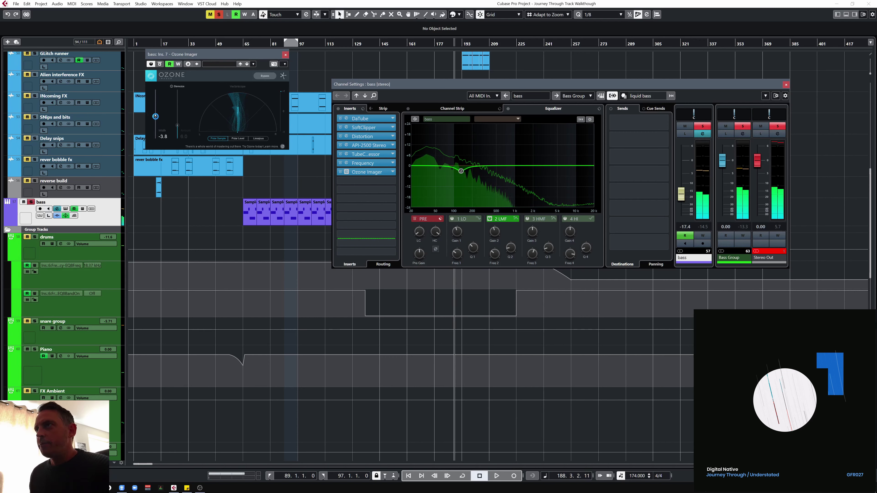
pyautogui.press('space')
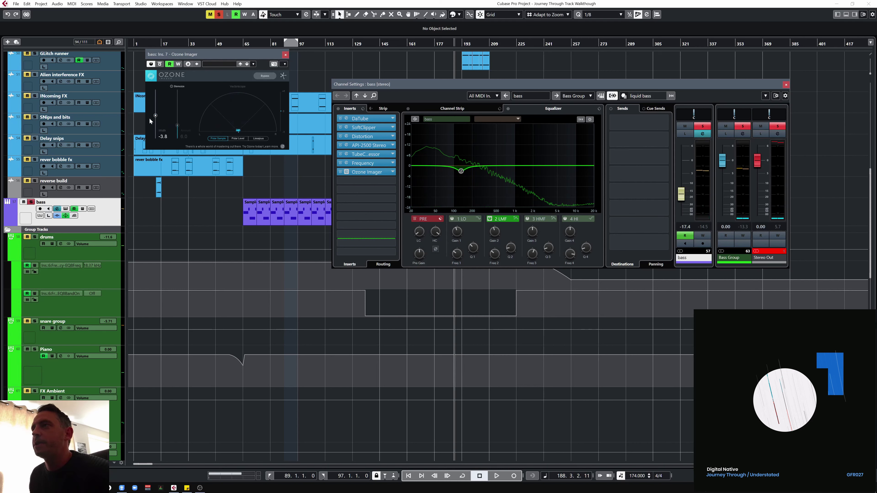
pyautogui.moveTo(155, 115); pyautogui.dragTo(160, 155)
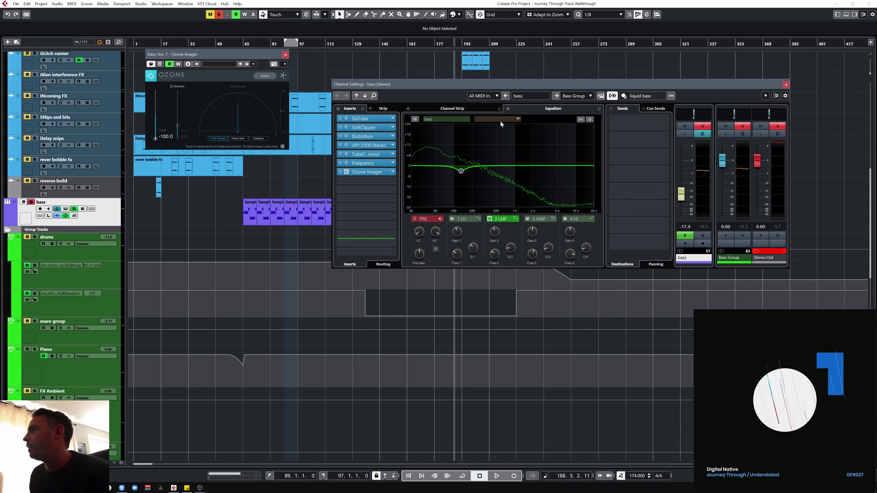
pyautogui.click(286, 56)
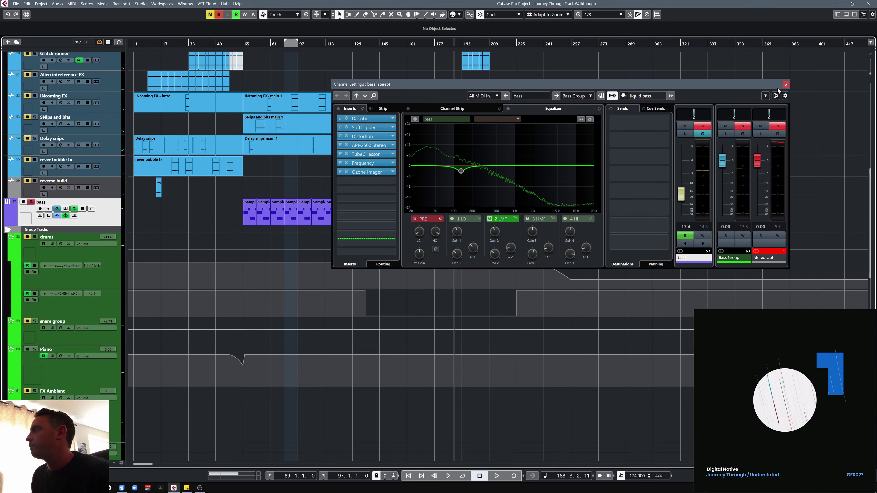
# - Close the bass track's channel settings, unsolo the bass and open the channel settings of the Bass Group
pyautogui.click(786, 85)
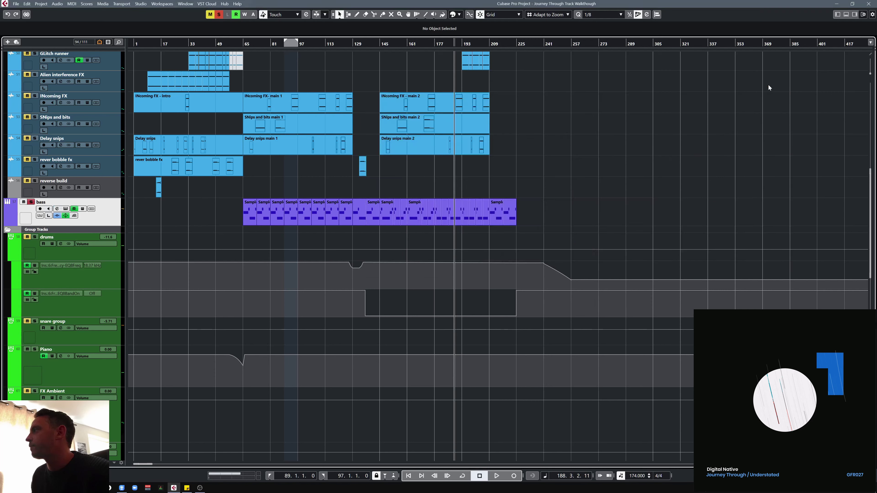
pyautogui.click(31, 202)
pyautogui.scroll(-5, 46, 275)
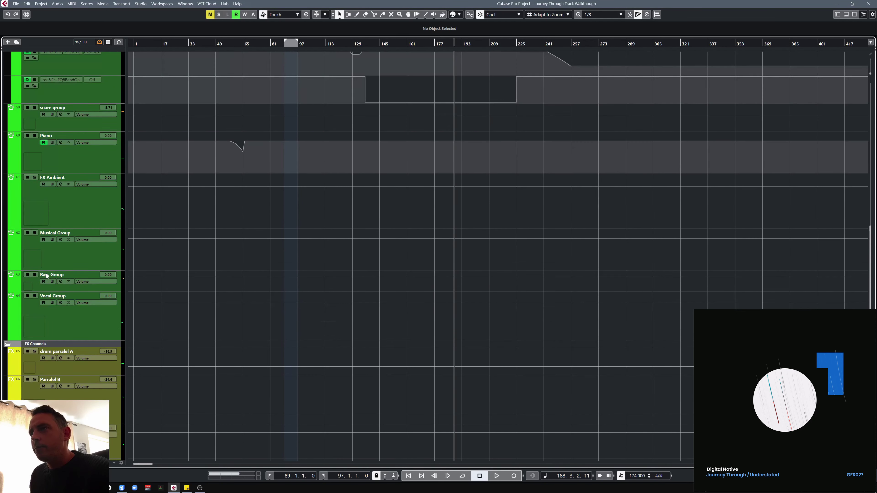
pyautogui.click(61, 281)
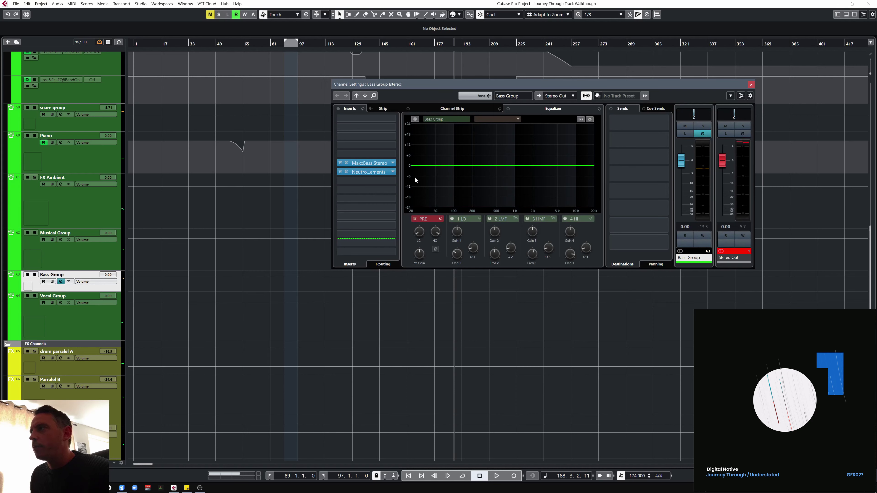
# - Solo the Bass Group and compare its MaxxBass Stereo insert bypassed and active during playback, moving the plug-in window clear of the channel settings
pyautogui.click(704, 126)
pyautogui.press('space')
pyautogui.click(370, 163)
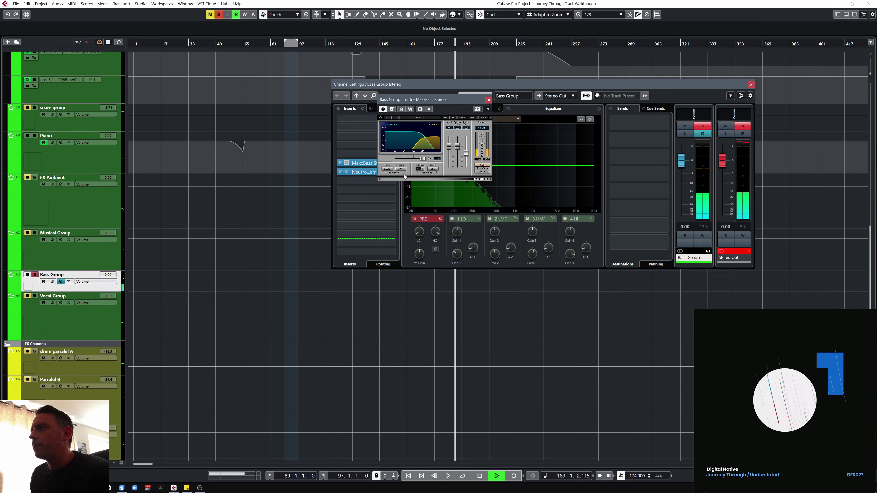
pyautogui.click(391, 110)
pyautogui.click(392, 109)
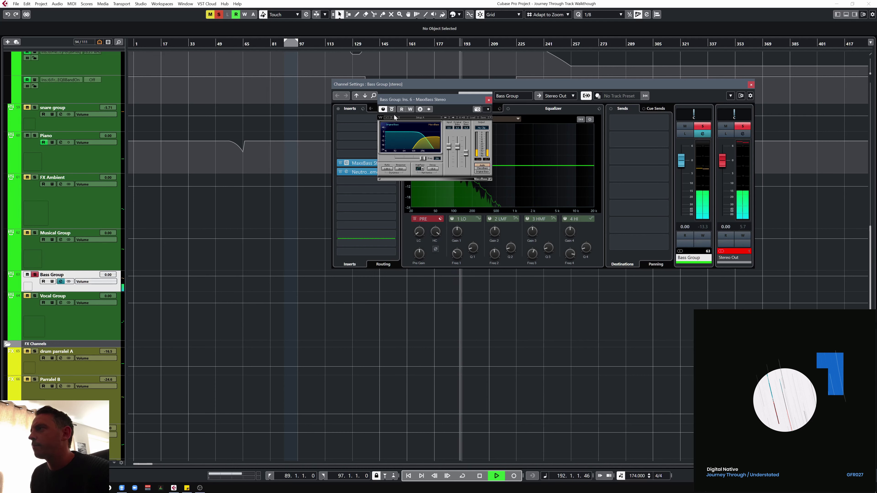
pyautogui.press('space')
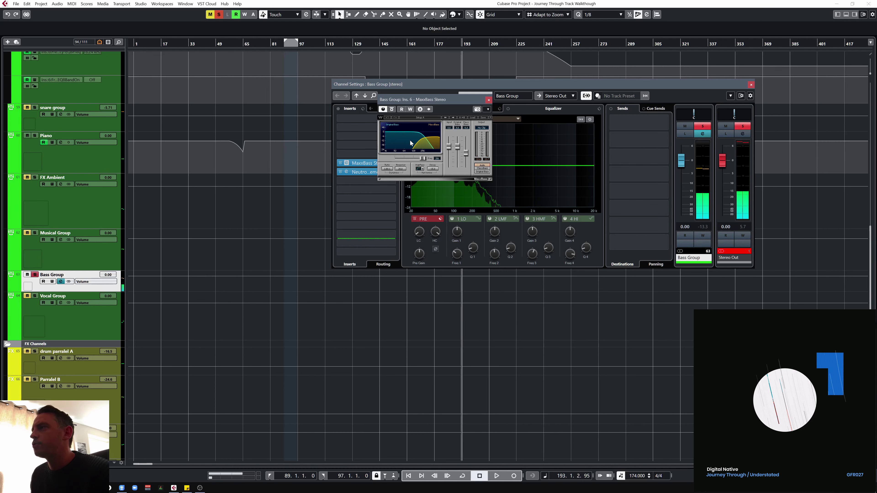
pyautogui.moveTo(427, 99); pyautogui.dragTo(233, 111)
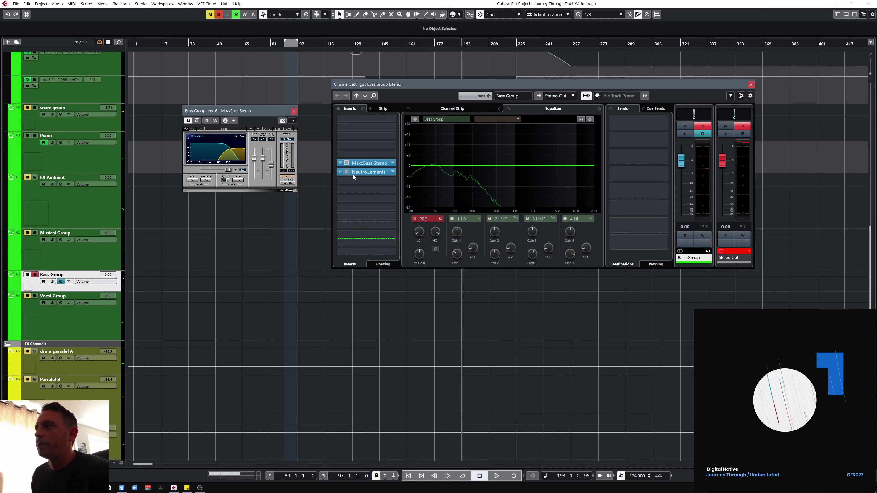
# - Examine the equalizer and exciter in the Bass Group's Neutron 3 Elements insert during playback, comparing the sound with the plug-in bypassed and active
pyautogui.click(361, 174)
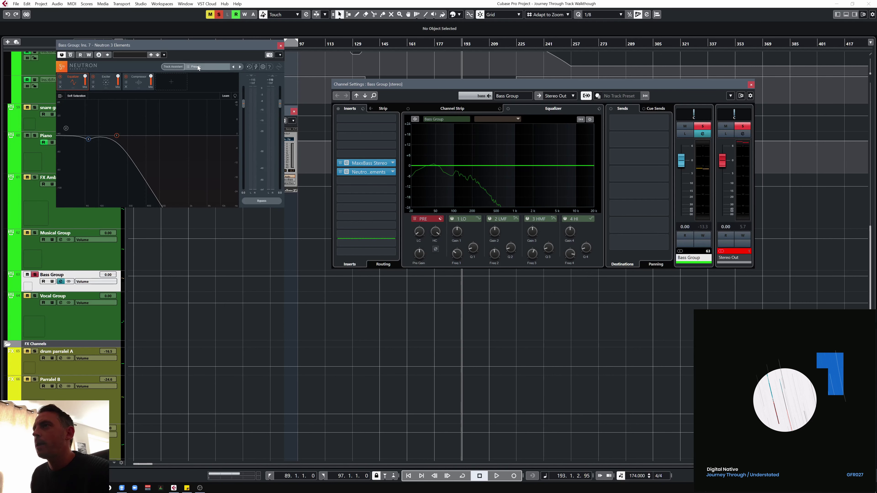
pyautogui.moveTo(187, 48); pyautogui.dragTo(534, 93)
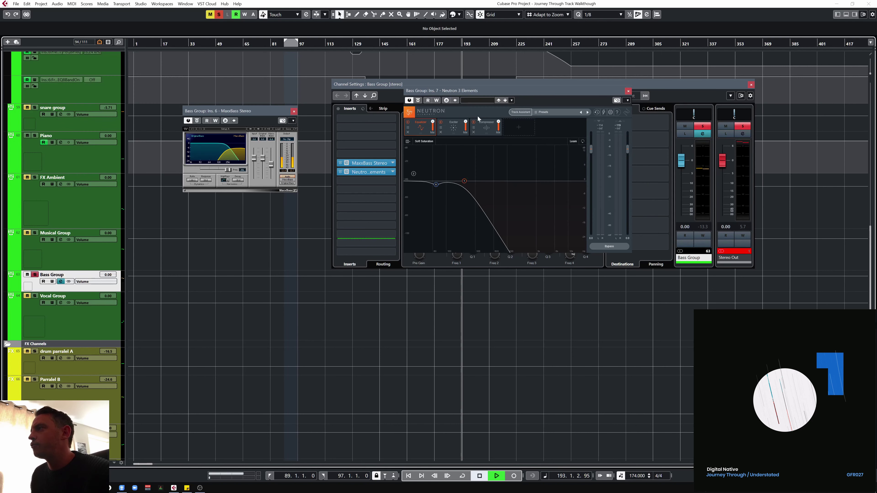
pyautogui.press('space')
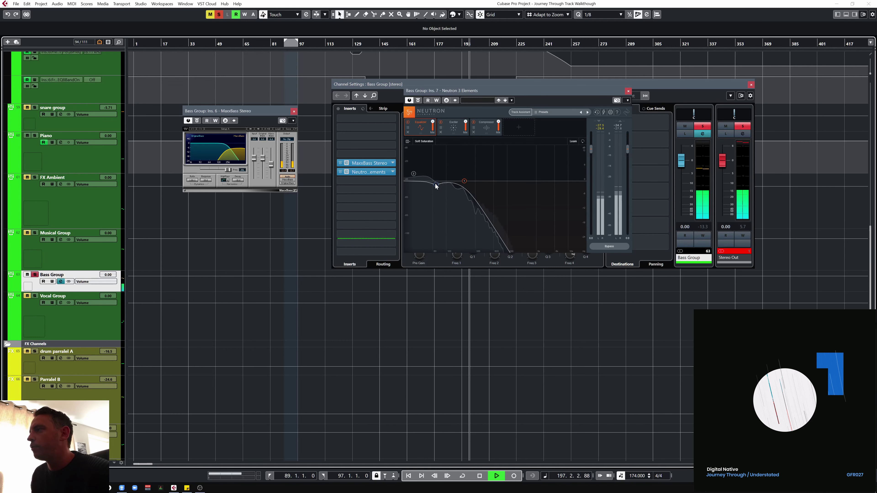
pyautogui.click(453, 127)
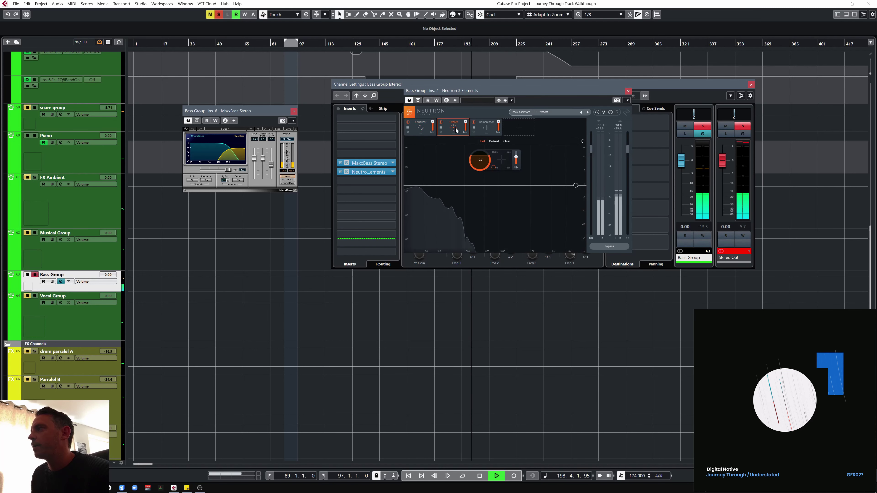
pyautogui.click(417, 100)
pyautogui.click(417, 102)
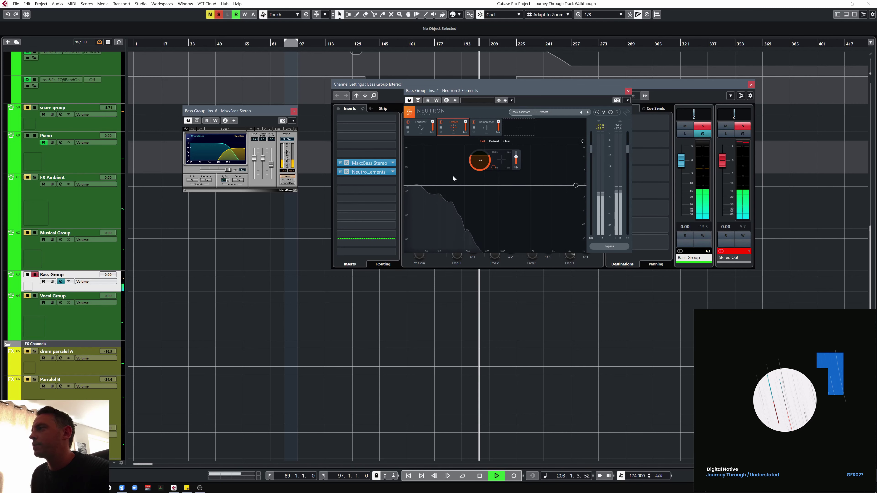
pyautogui.click(483, 131)
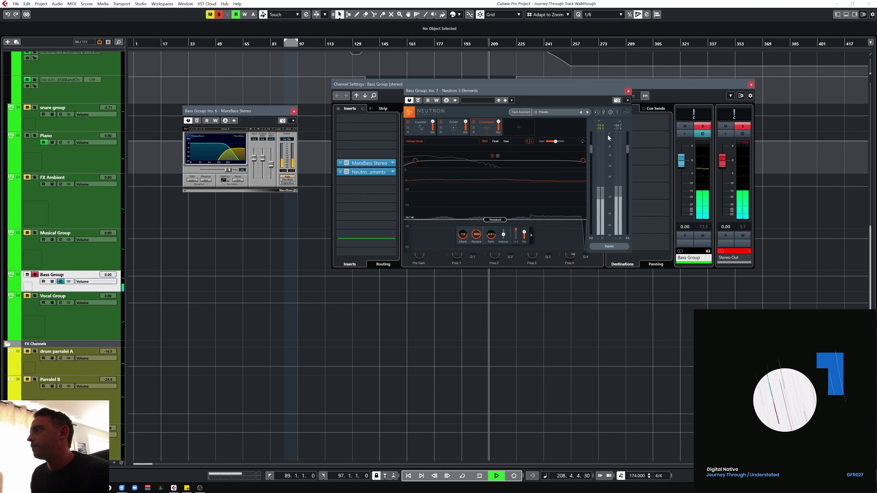
pyautogui.press('space')
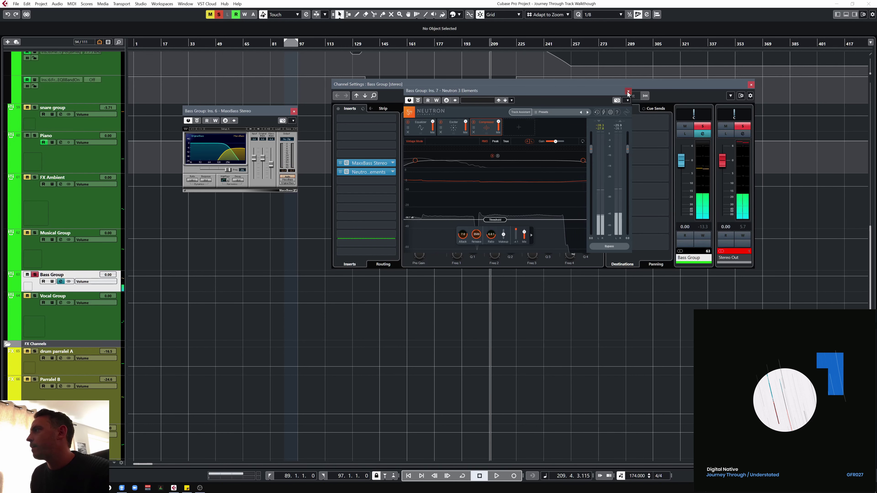
pyautogui.click(627, 92)
pyautogui.press('e')
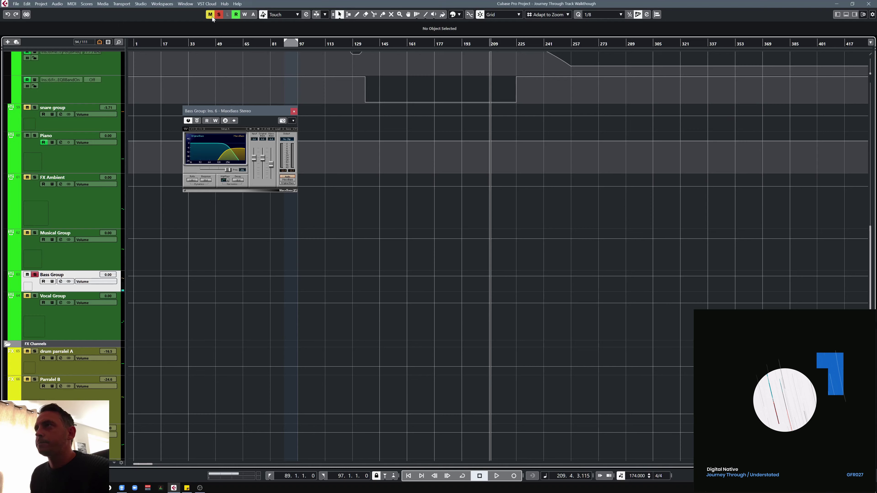
# - Clear the Bass Group's solo and collapse the FX ambient folder with the whole project in view
pyautogui.hotkey('shift', 'f')
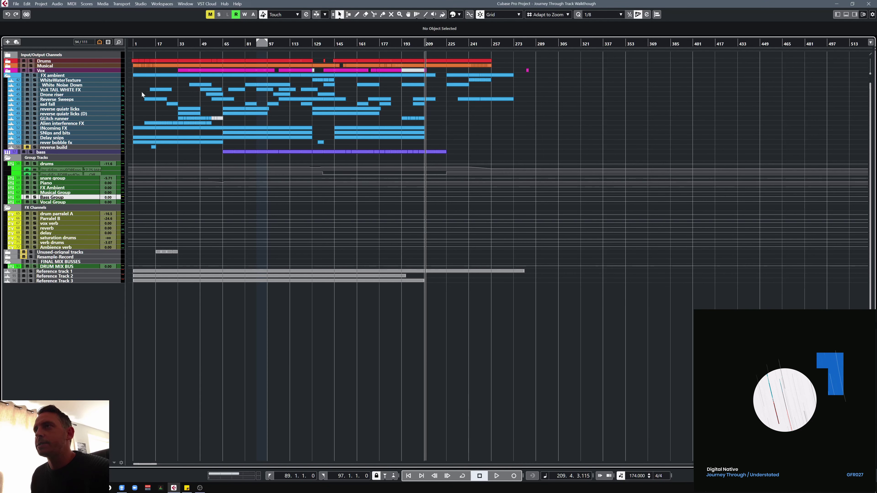
pyautogui.click(9, 77)
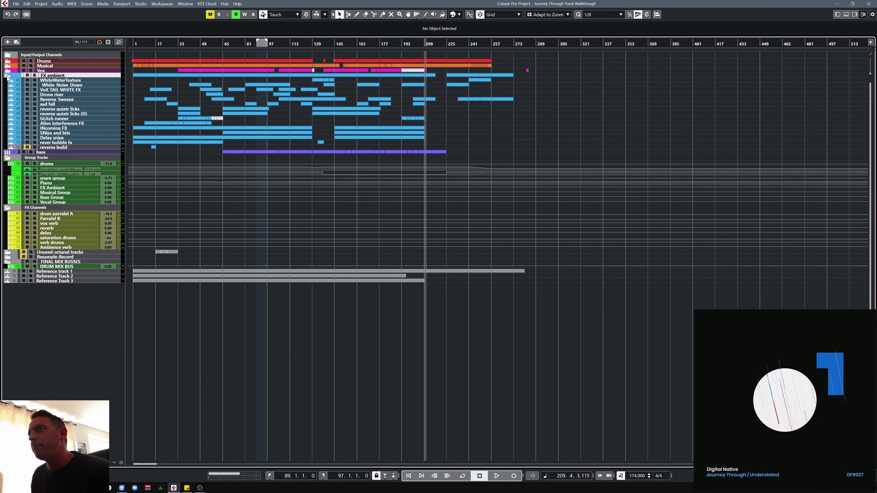
pyautogui.click(8, 76)
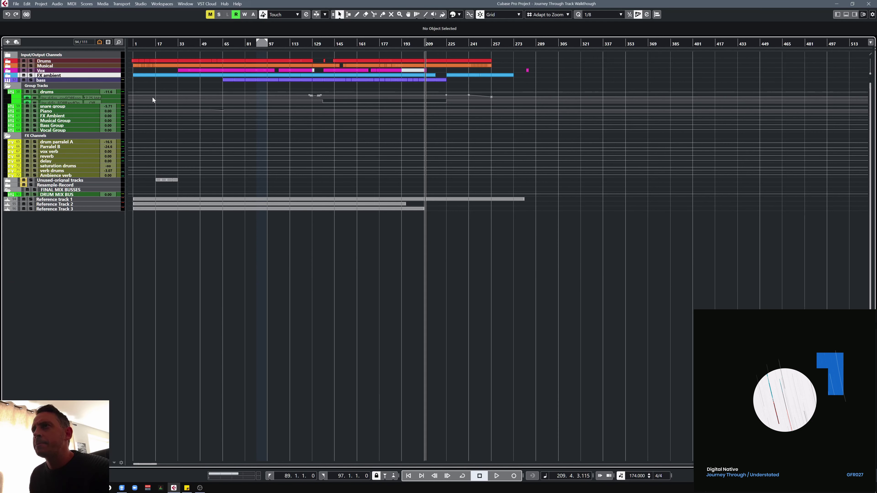